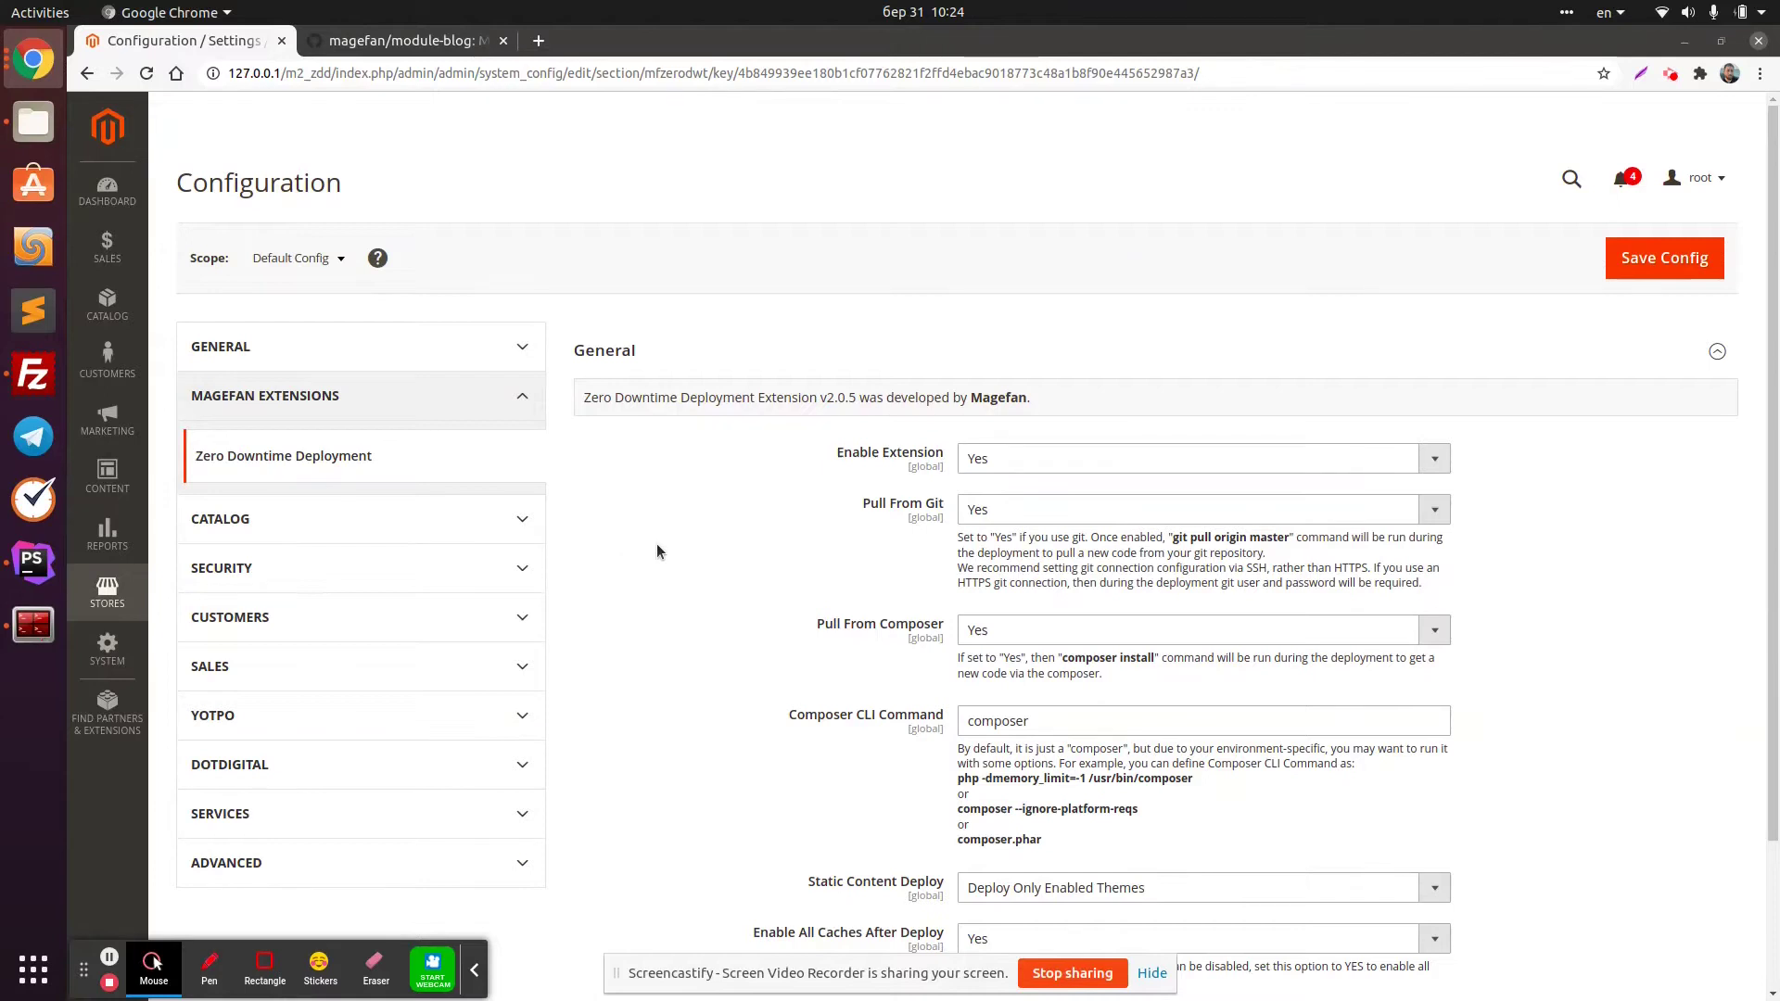
Show the current application mode with bin/magento deploy:mode:show, confirming production
{"action": "scroll", "coordinate": [636, 580], "scroll_direction": "down", "scroll_amount": 2}
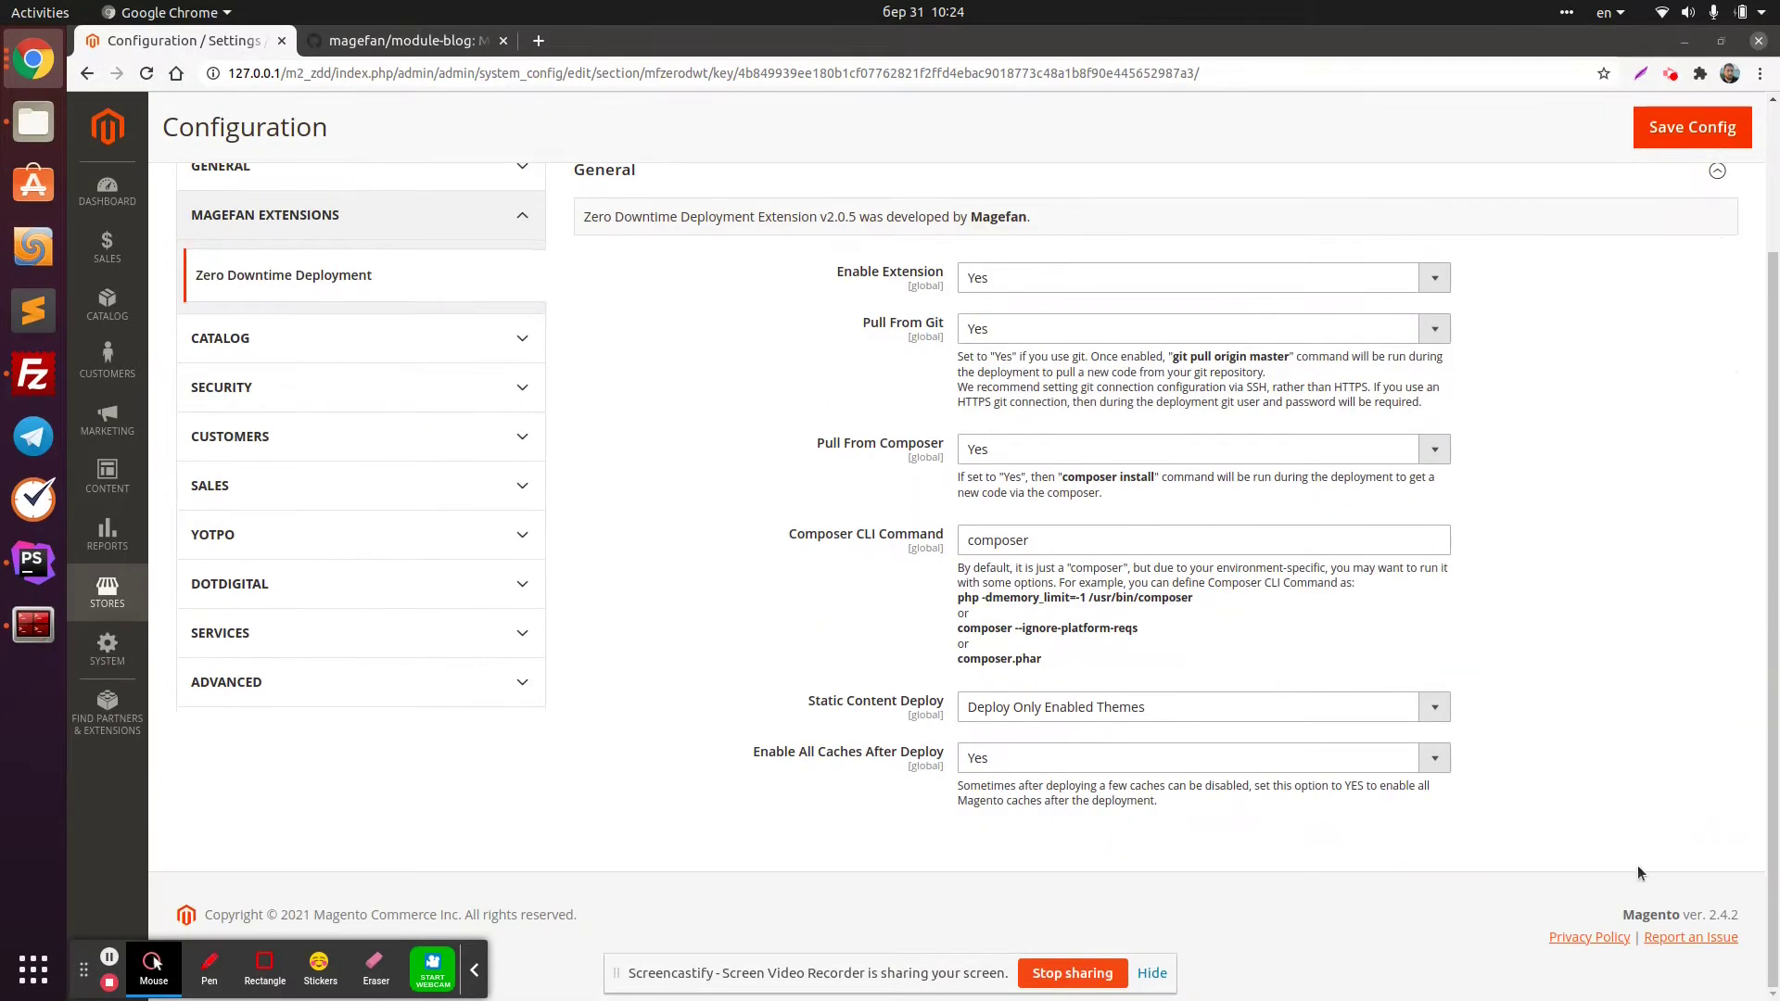
{"action": "scroll", "coordinate": [1266, 756], "scroll_direction": "up", "scroll_amount": 2}
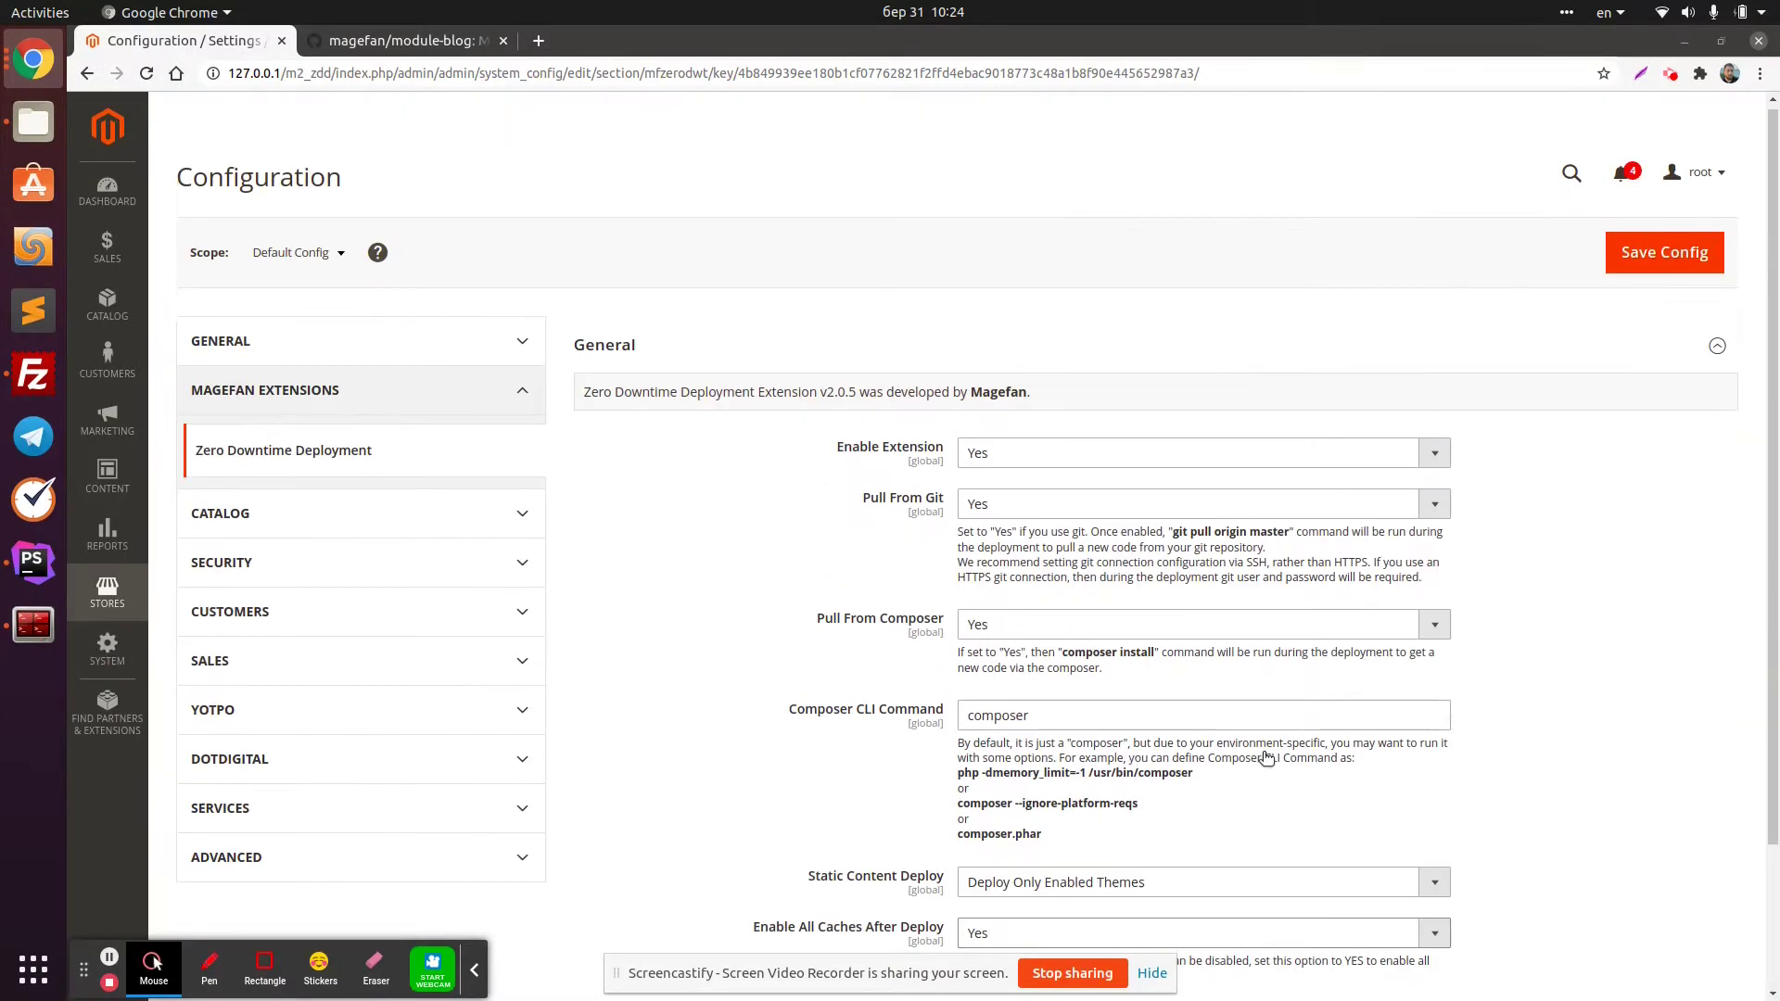
{"action": "scroll", "coordinate": [1265, 756], "scroll_direction": "down", "scroll_amount": 2}
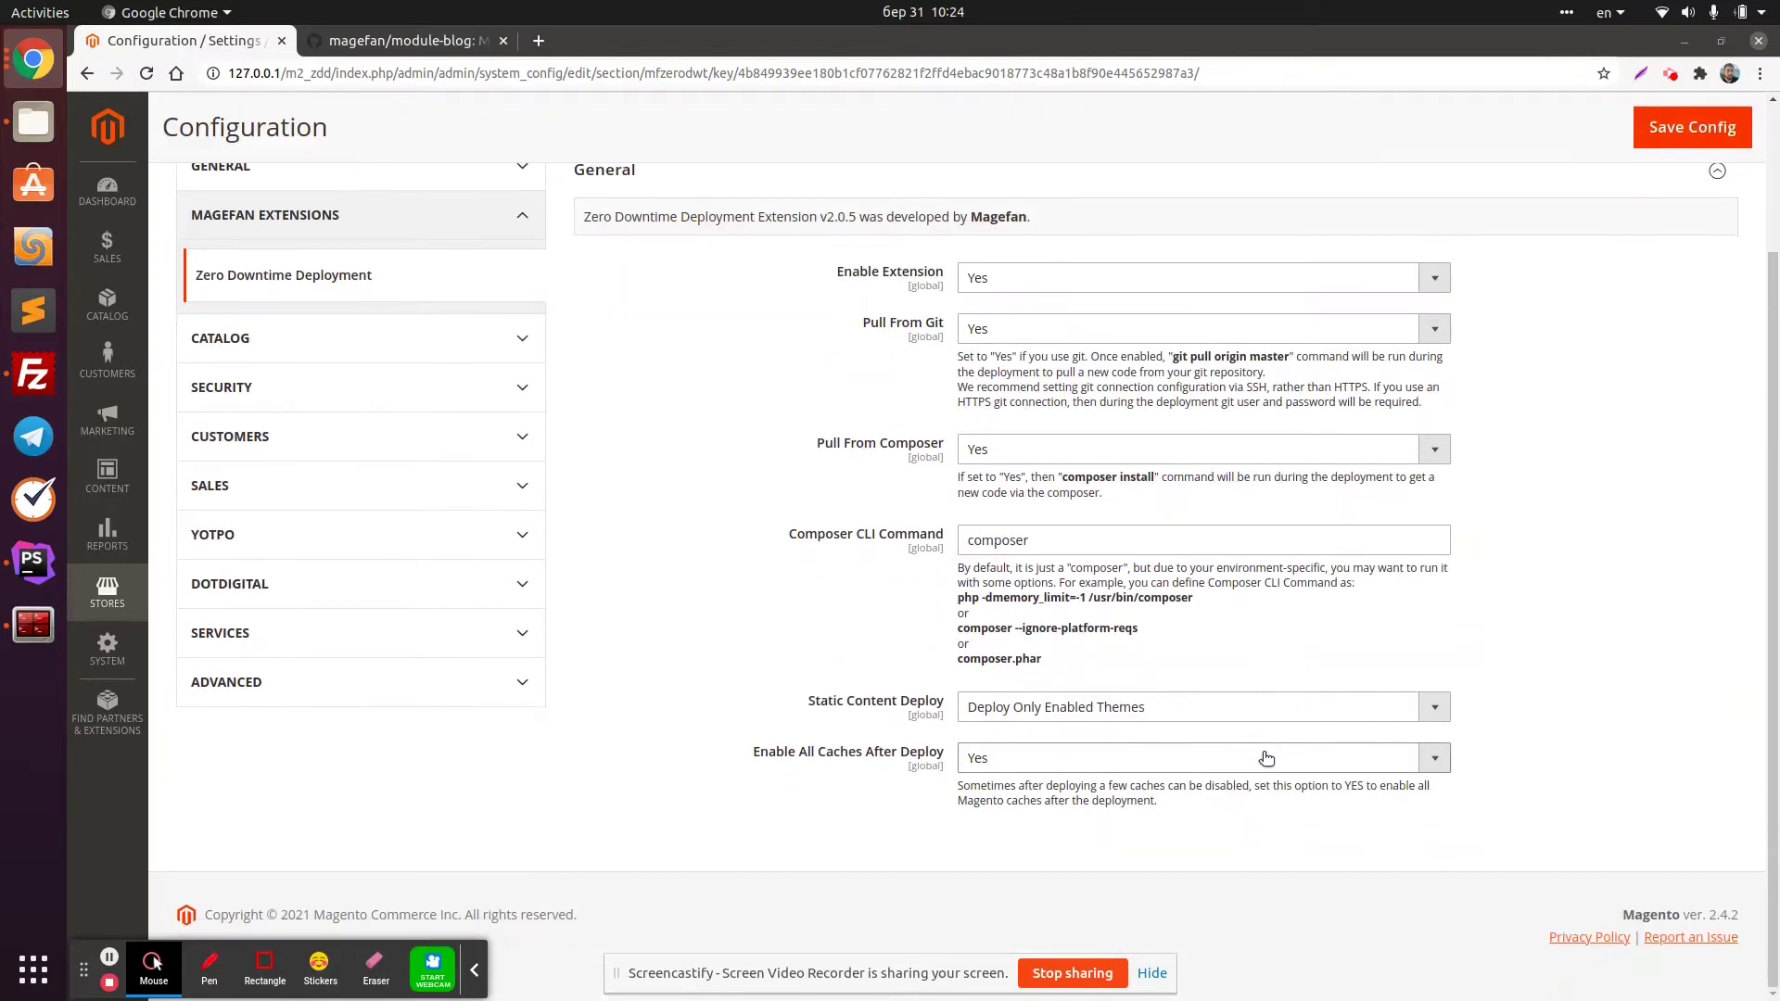
{"action": "scroll", "coordinate": [699, 711], "scroll_direction": "up", "scroll_amount": 2}
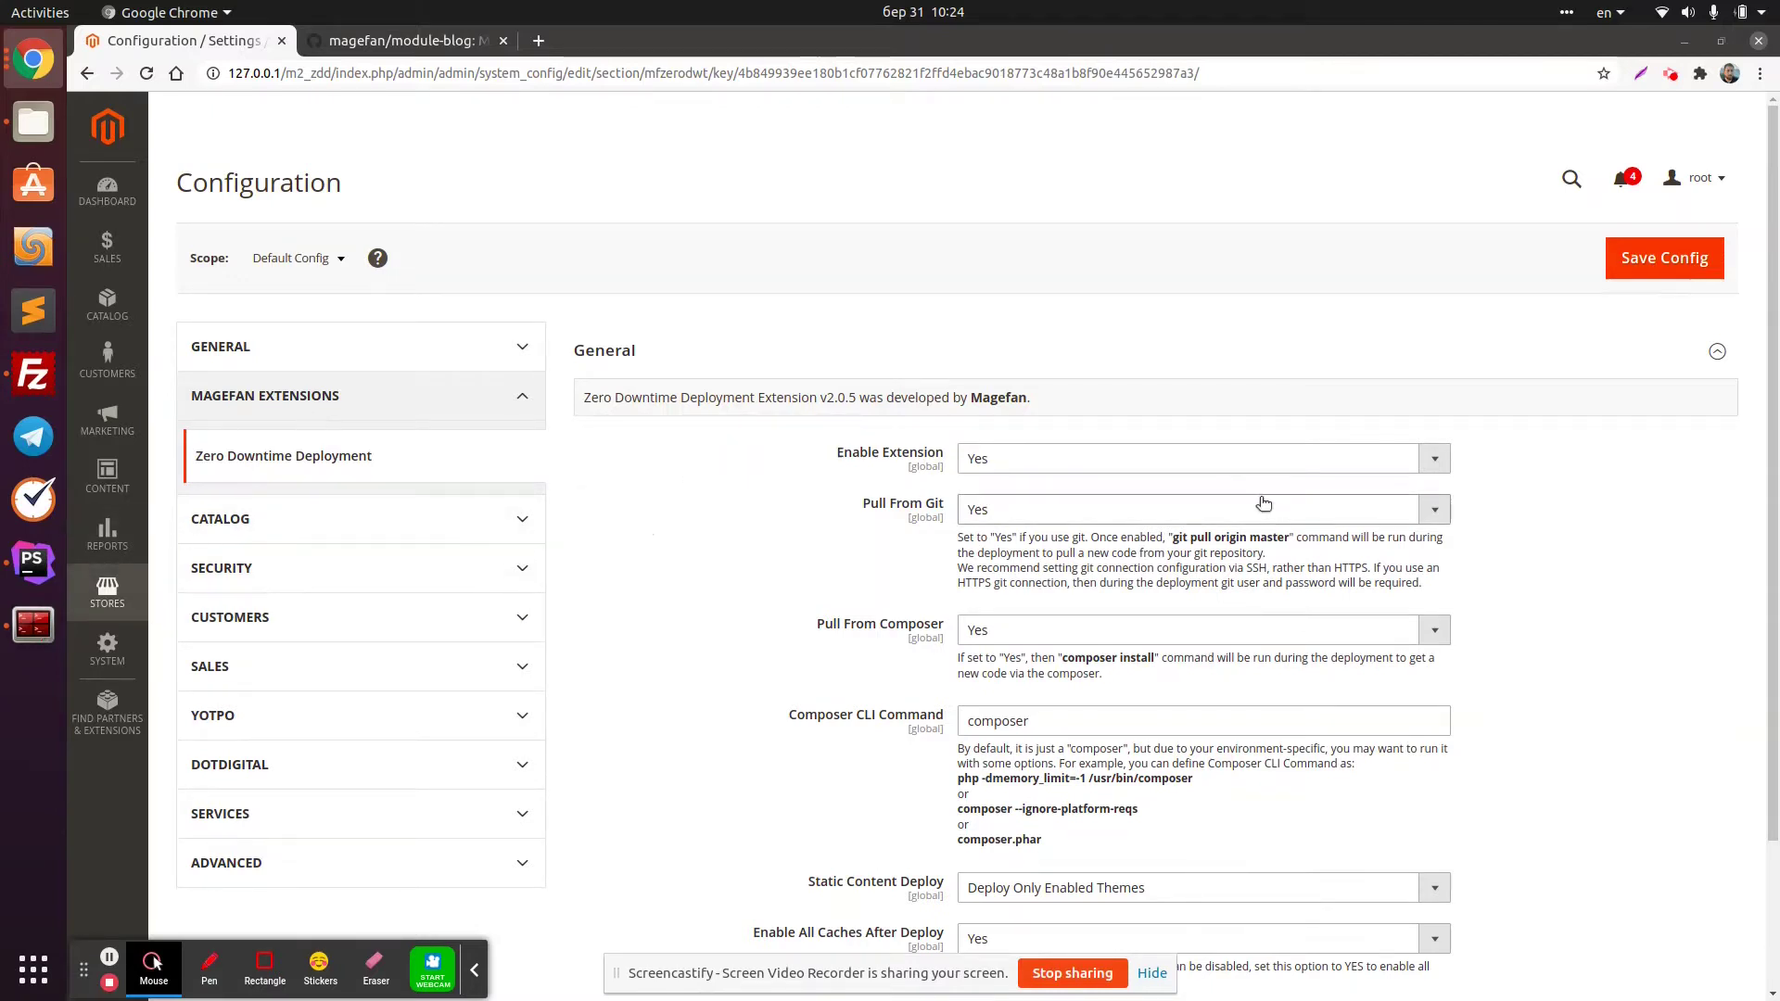
{"action": "scroll", "coordinate": [1256, 505], "scroll_direction": "down", "scroll_amount": 2}
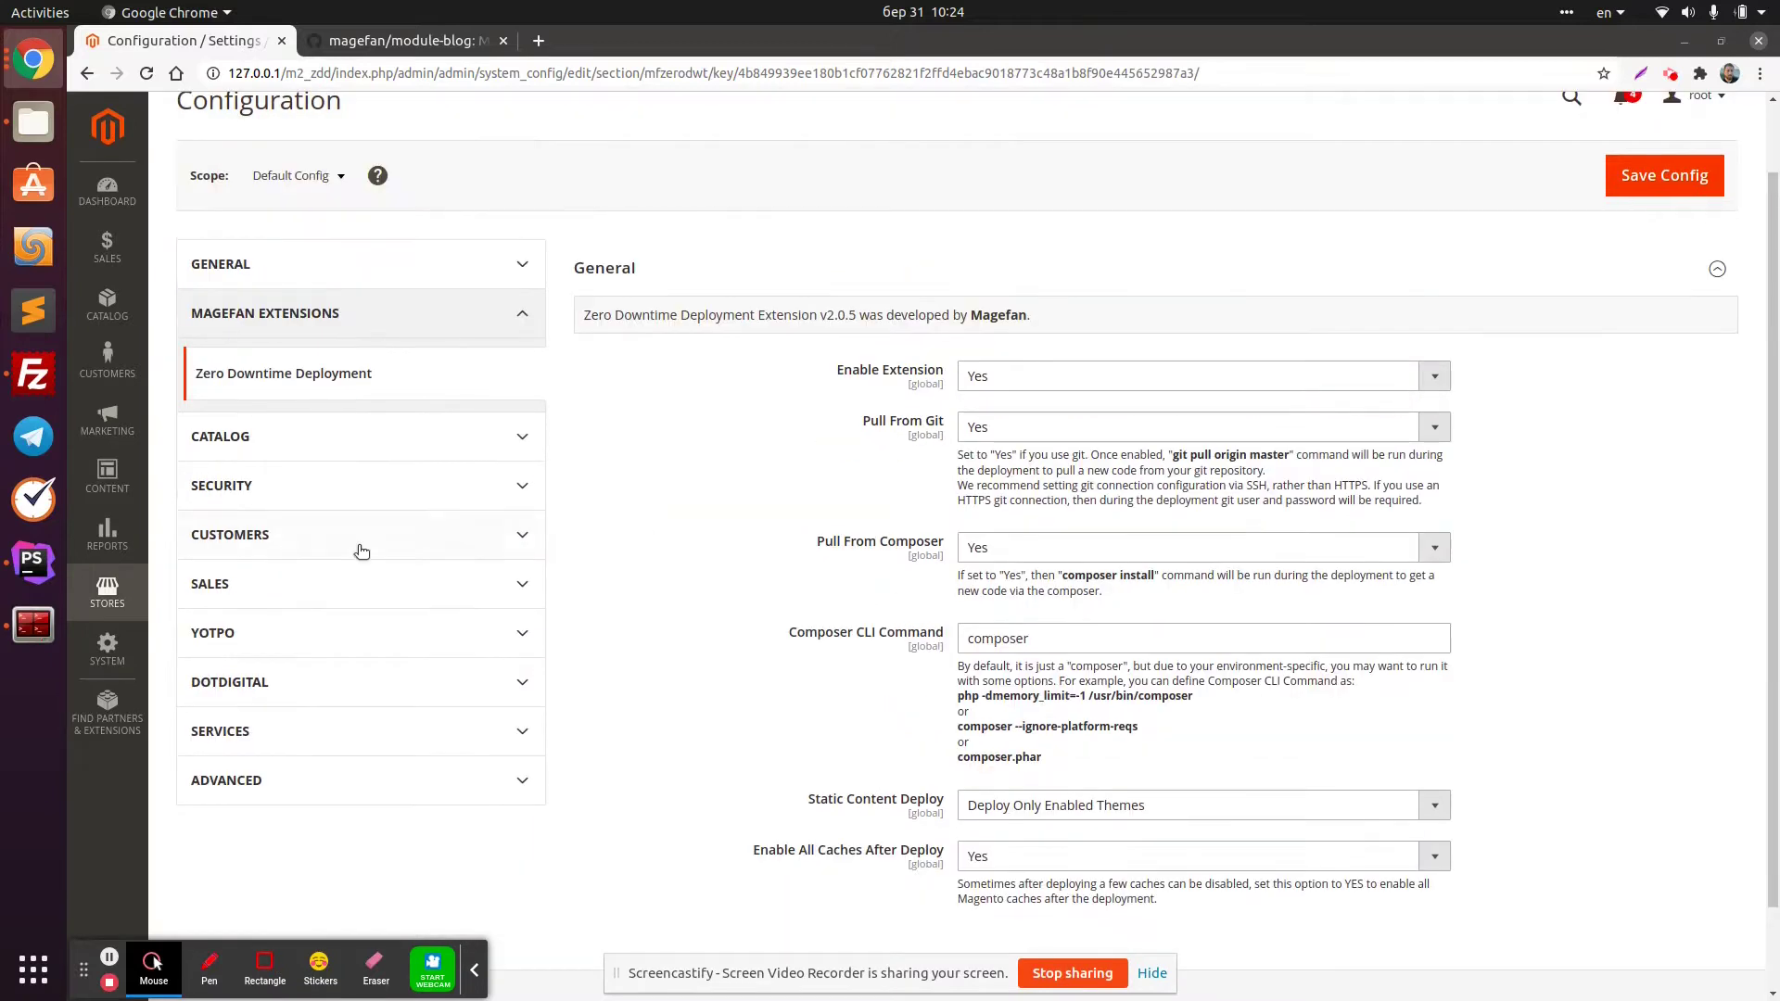
{"action": "left_click", "coordinate": [33, 560]}
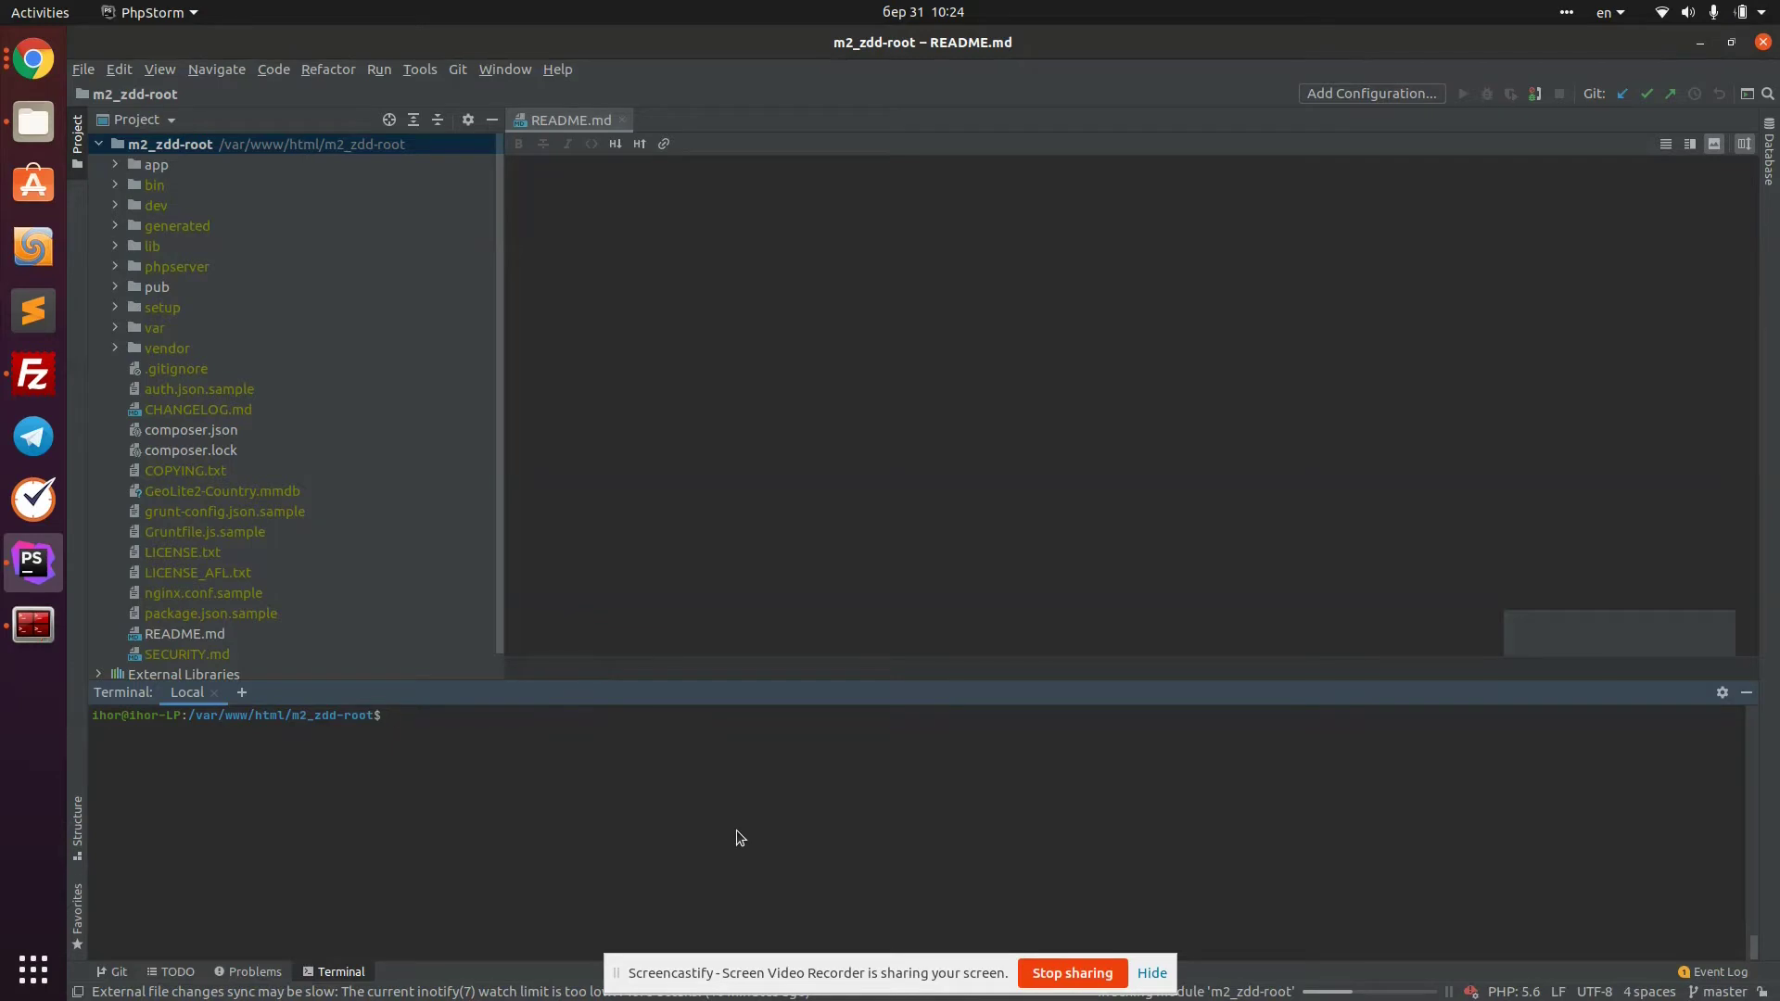
{"action": "type", "text": "bin/magento deploy:mode:show"}
{"action": "key", "text": "Return"}
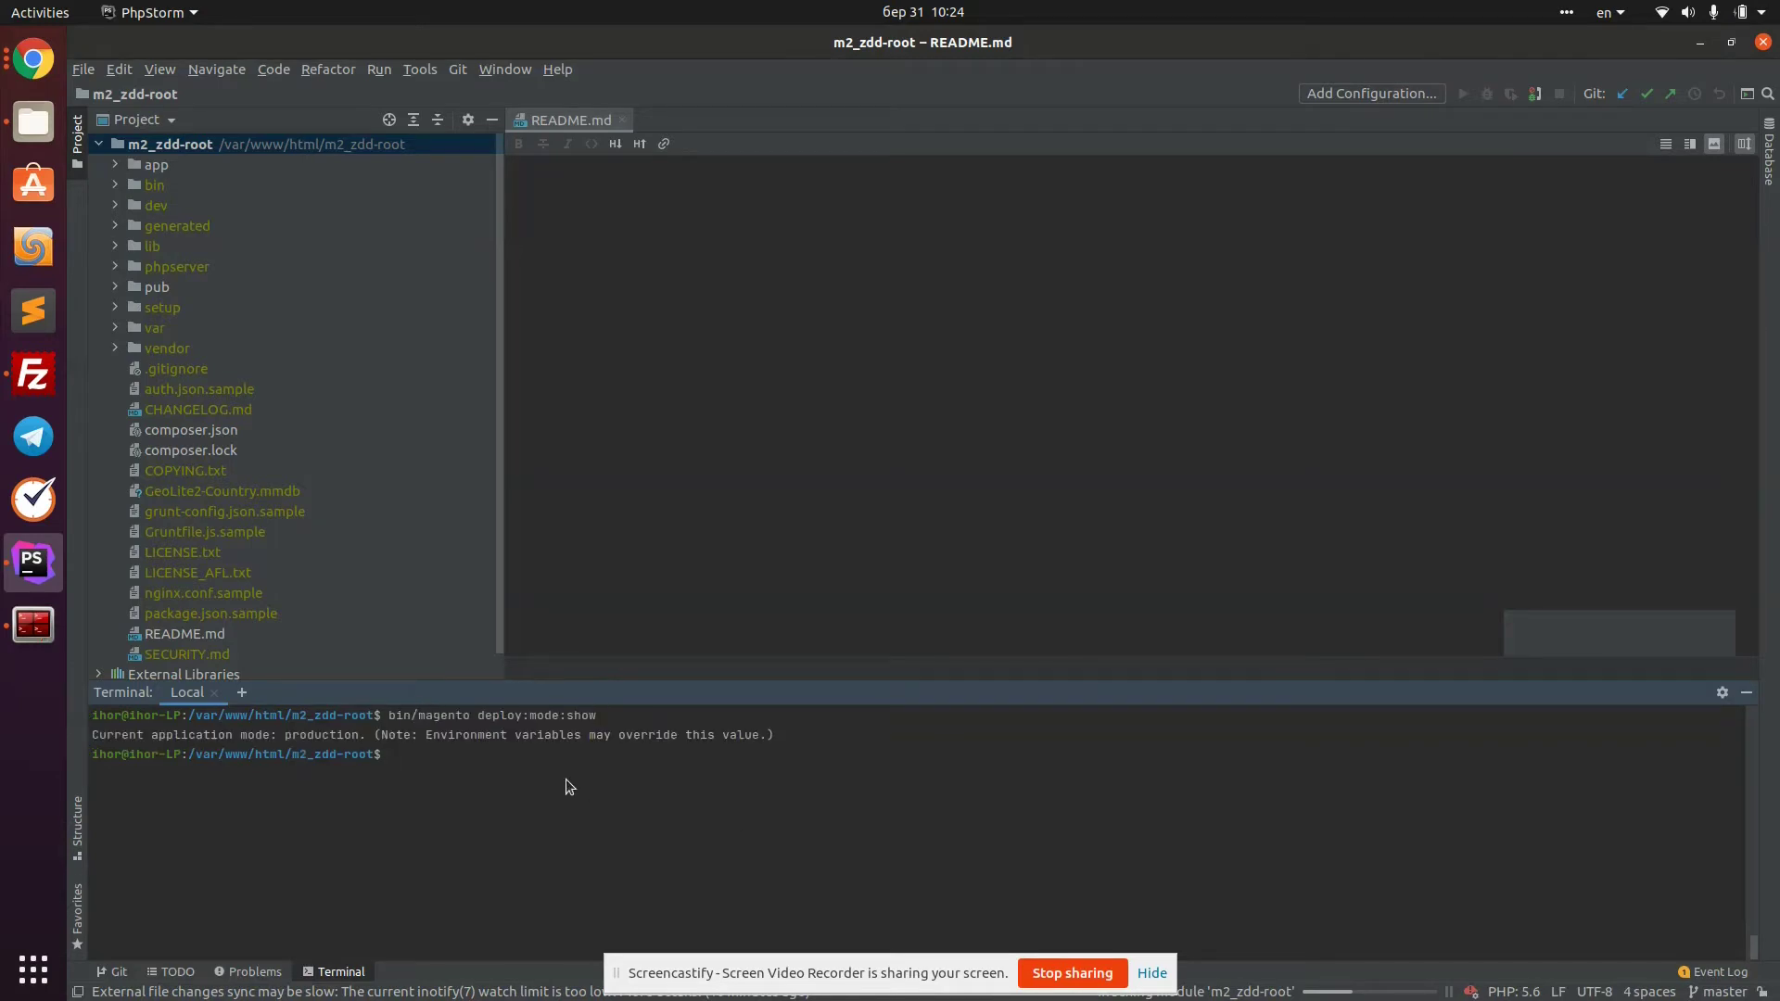
Bring the Magento configuration window back to the front in Chrome
{"action": "left_click", "coordinate": [50, 68]}
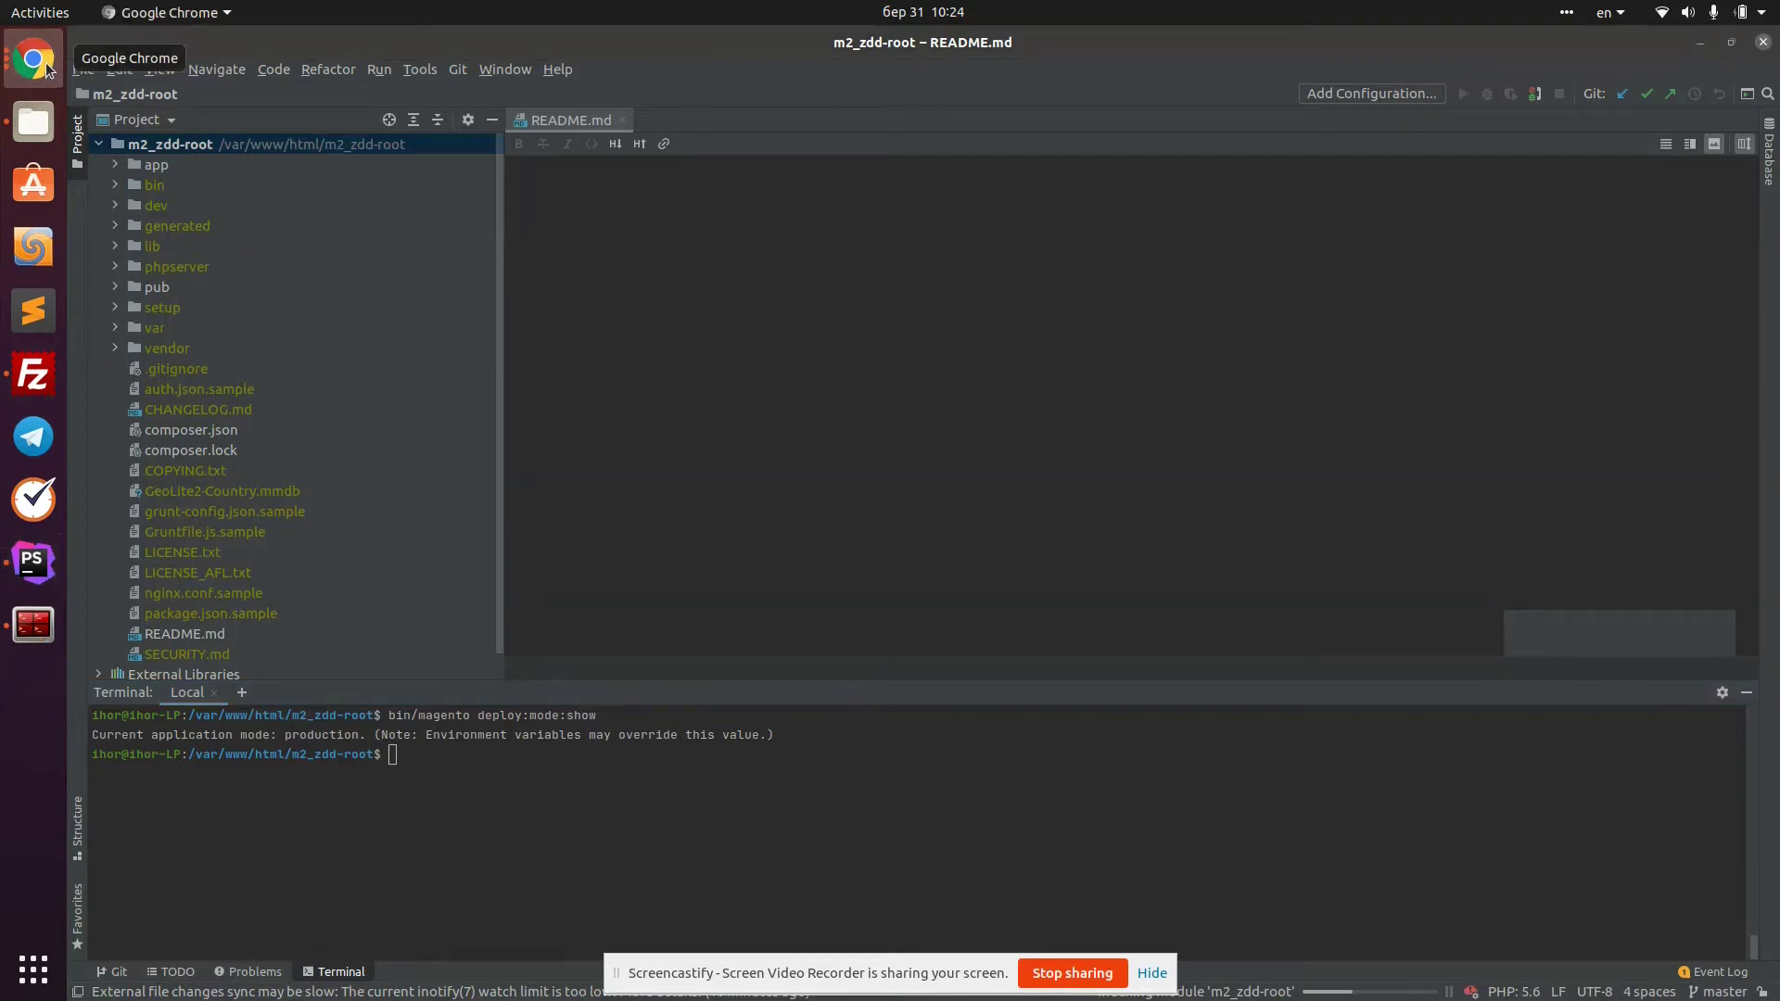
{"action": "left_click", "coordinate": [49, 71]}
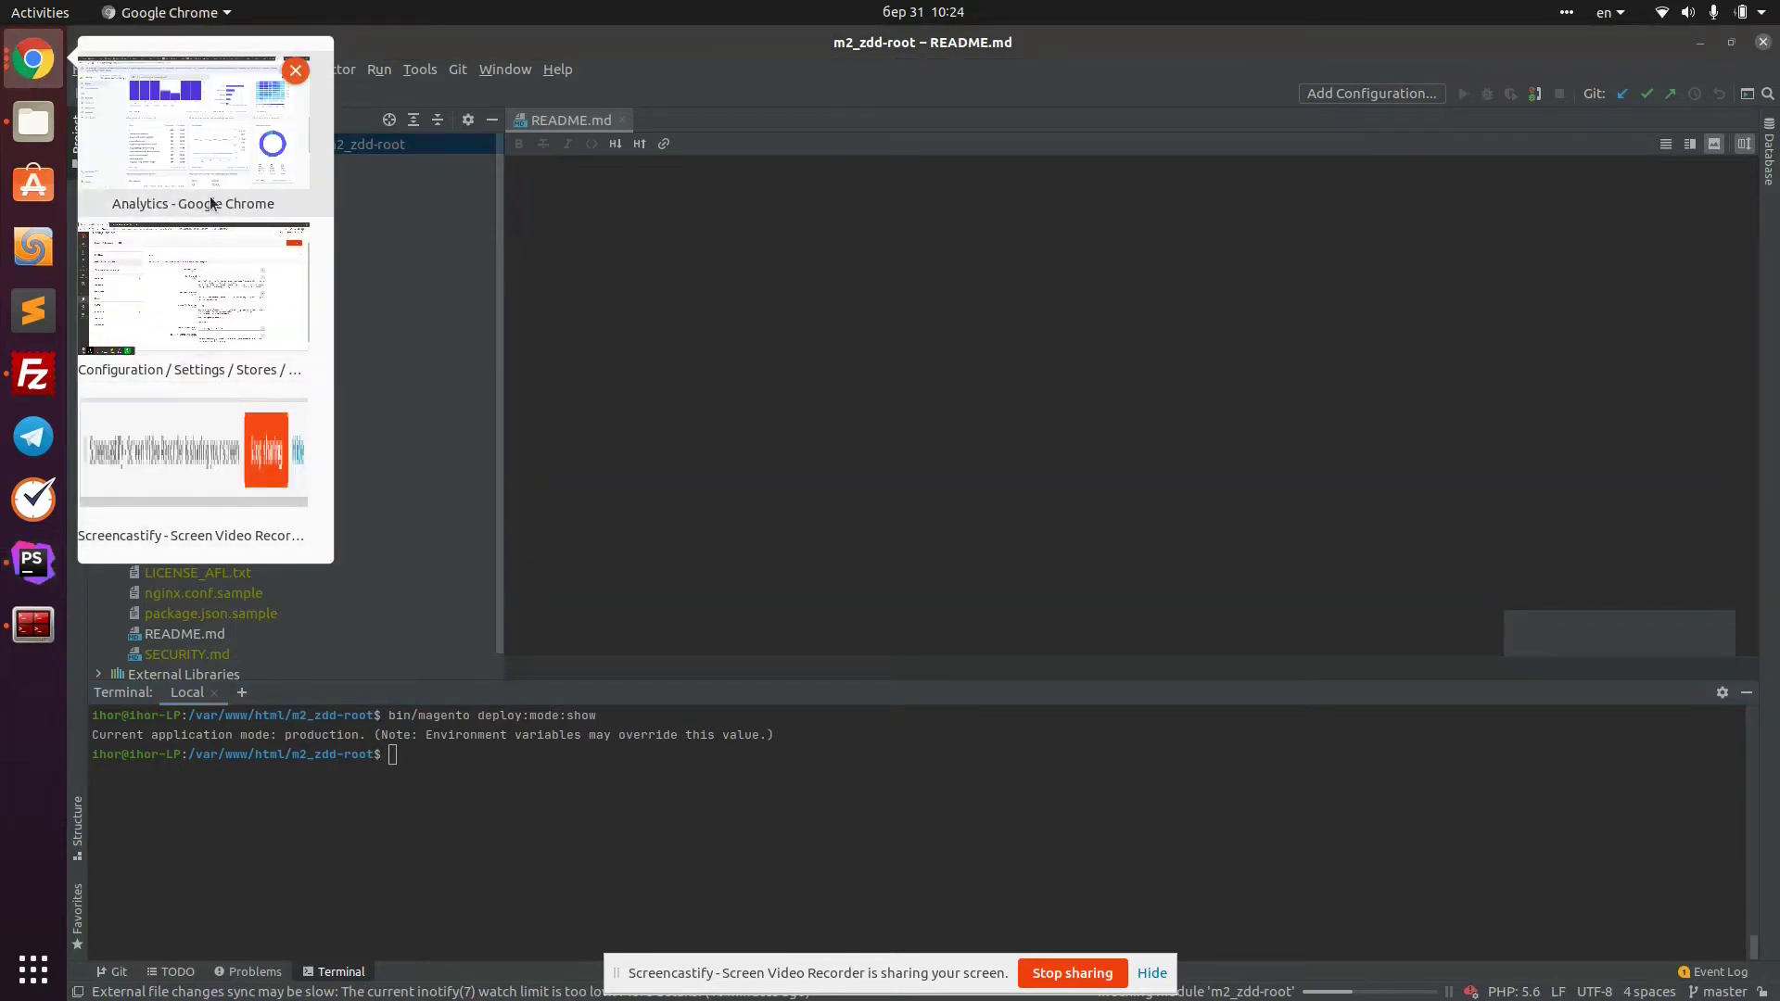
{"action": "left_click", "coordinate": [219, 288]}
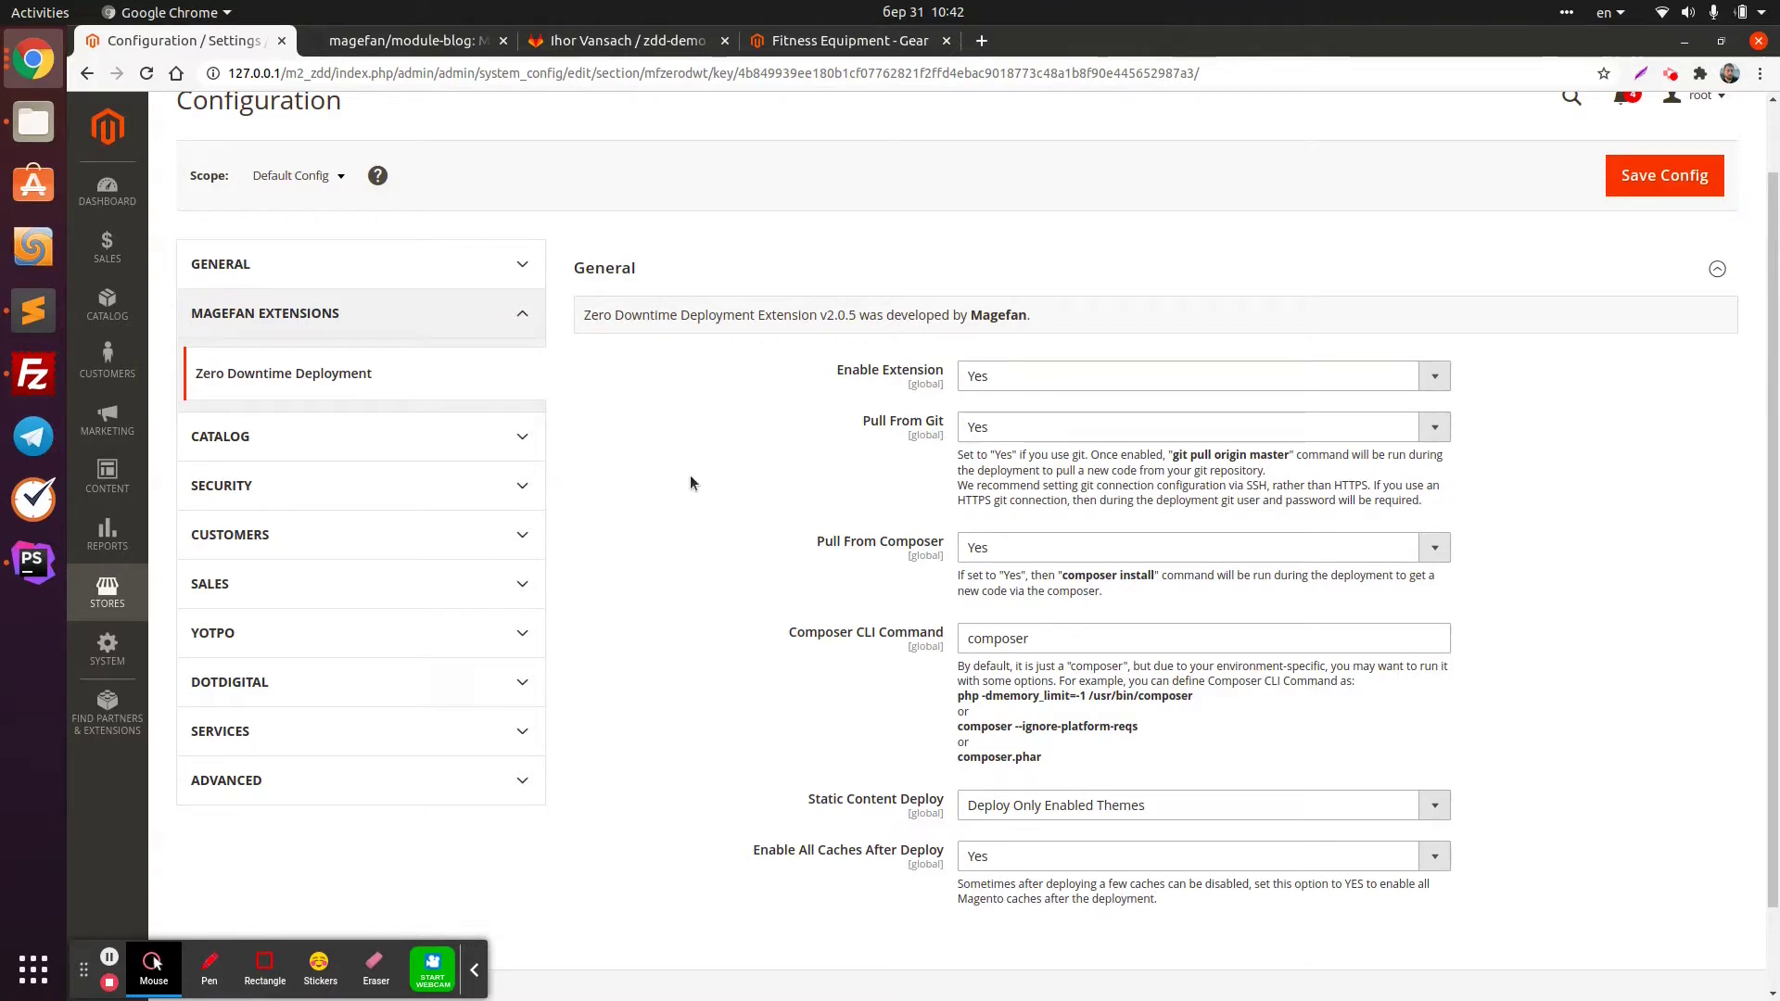
Copy the Download ZIP link address from the magefan/module-blog repository's Code menu
{"action": "left_click", "coordinate": [373, 42]}
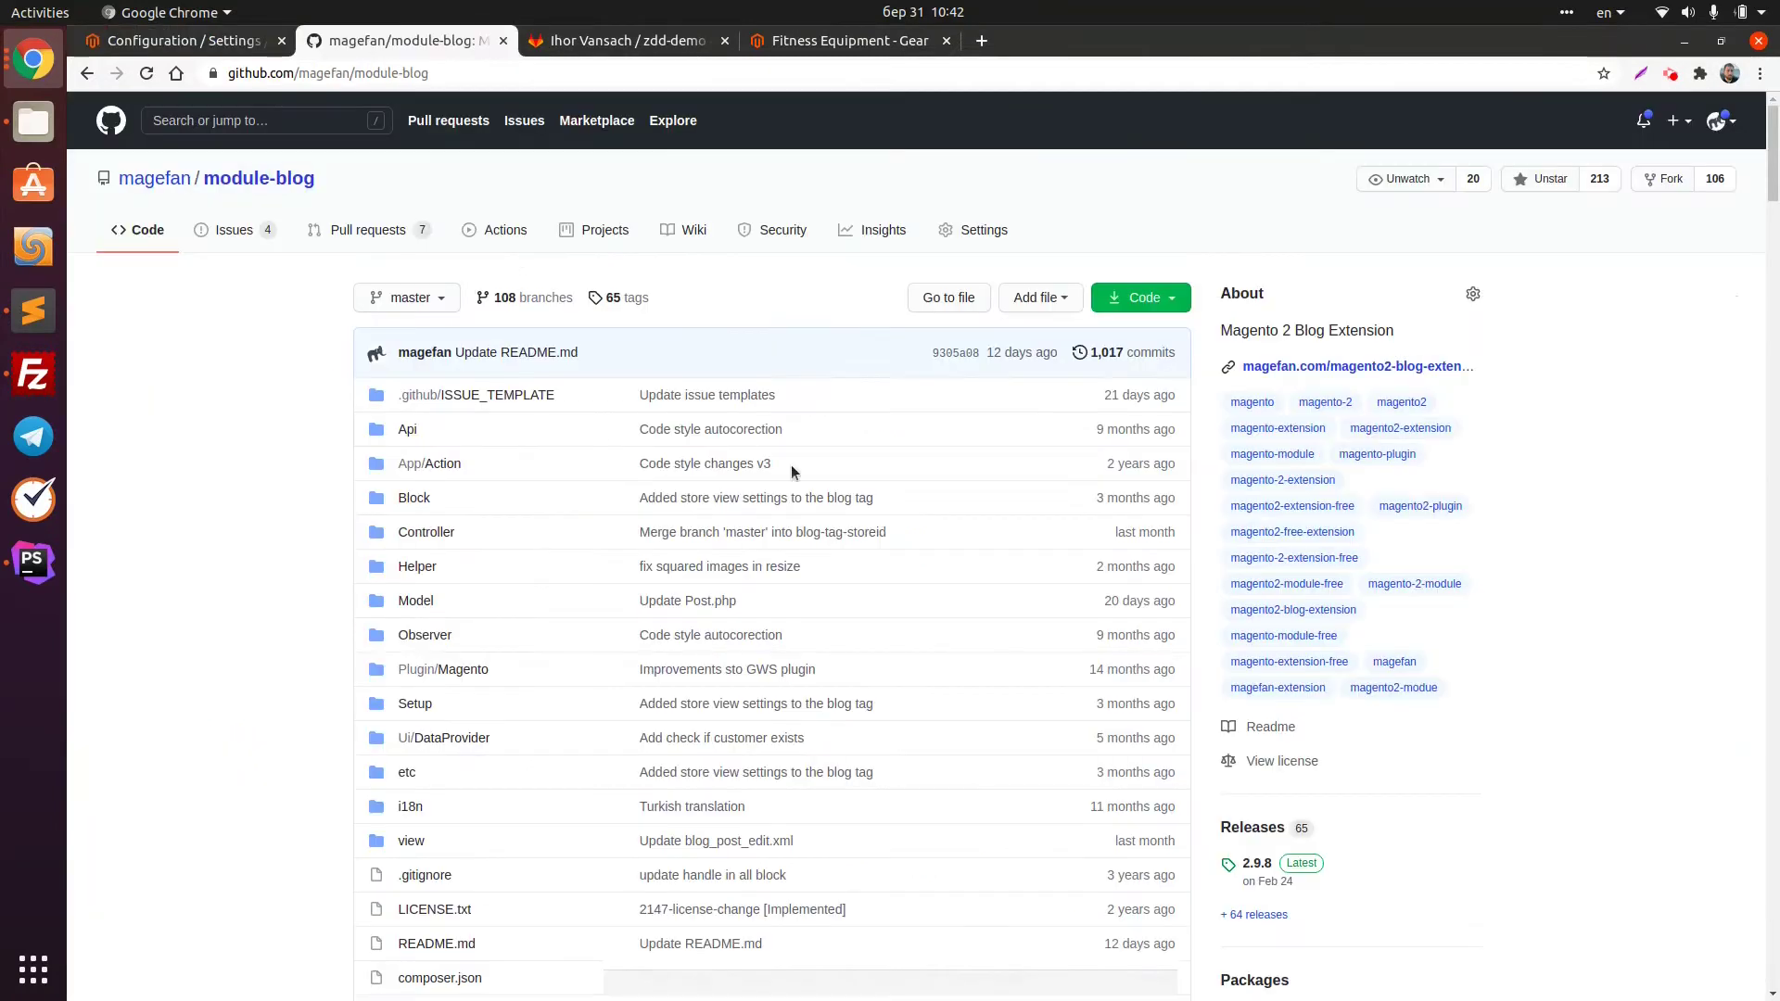
{"action": "left_click", "coordinate": [1139, 297]}
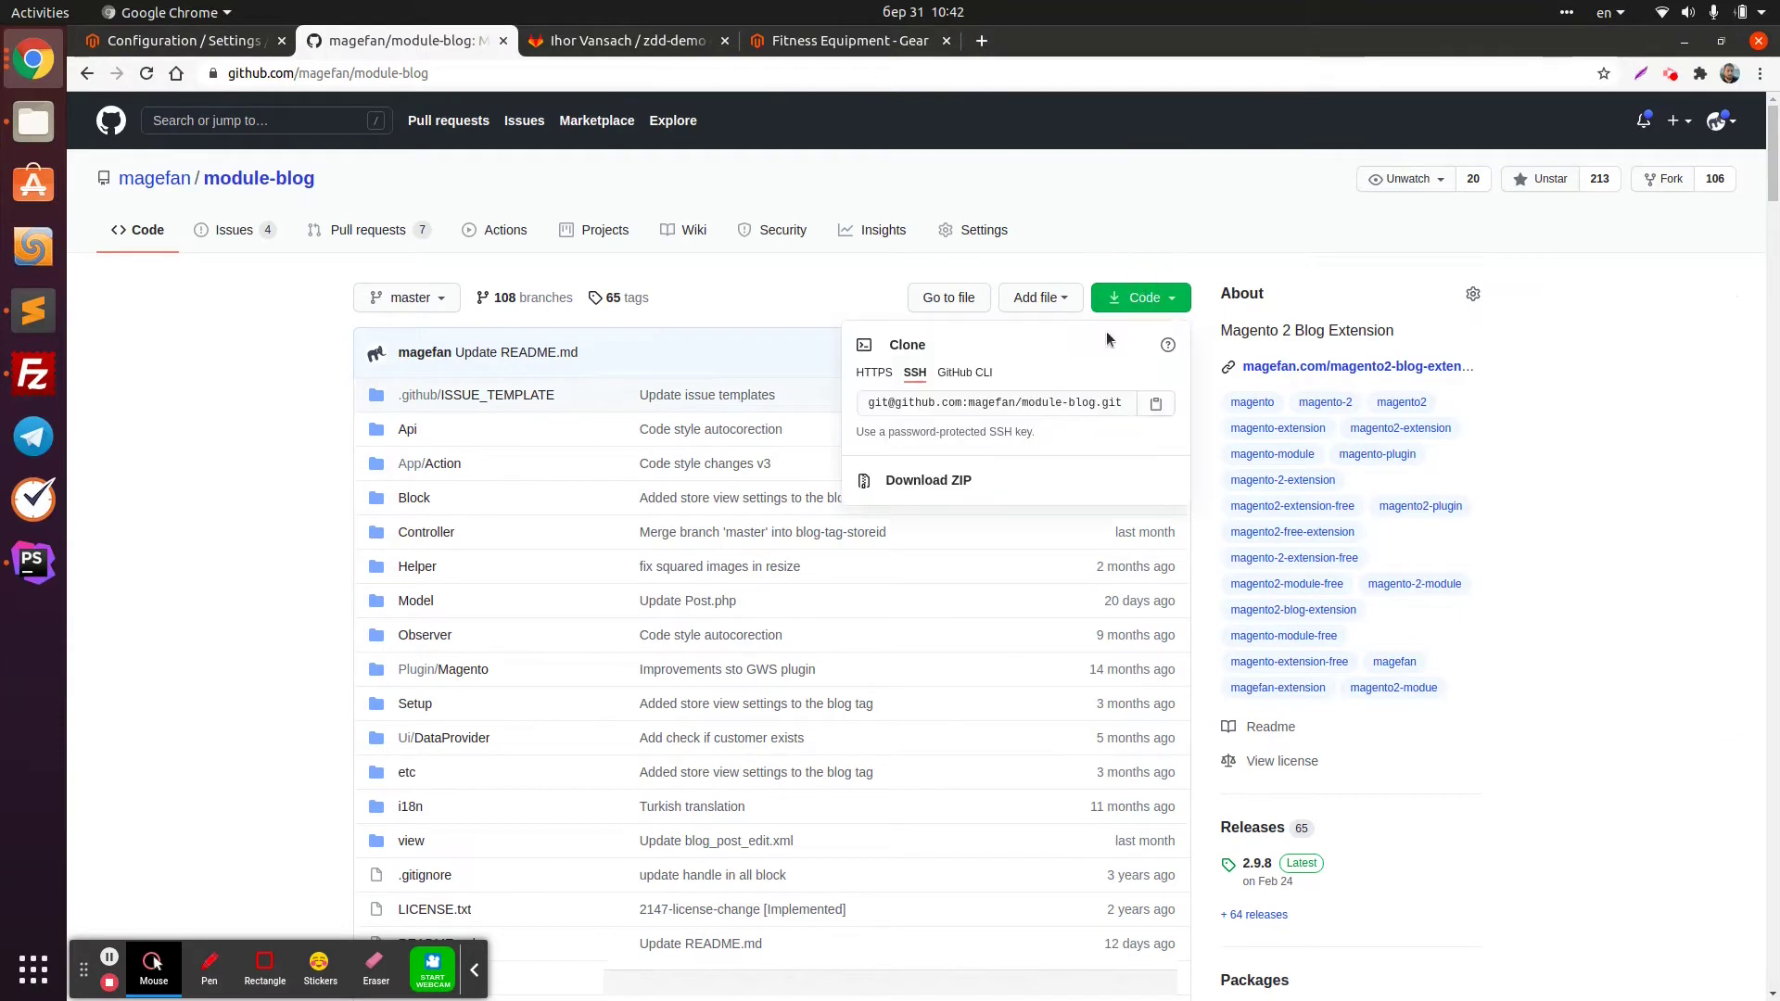
{"action": "right_click", "coordinate": [947, 491]}
{"action": "left_click", "coordinate": [937, 631]}
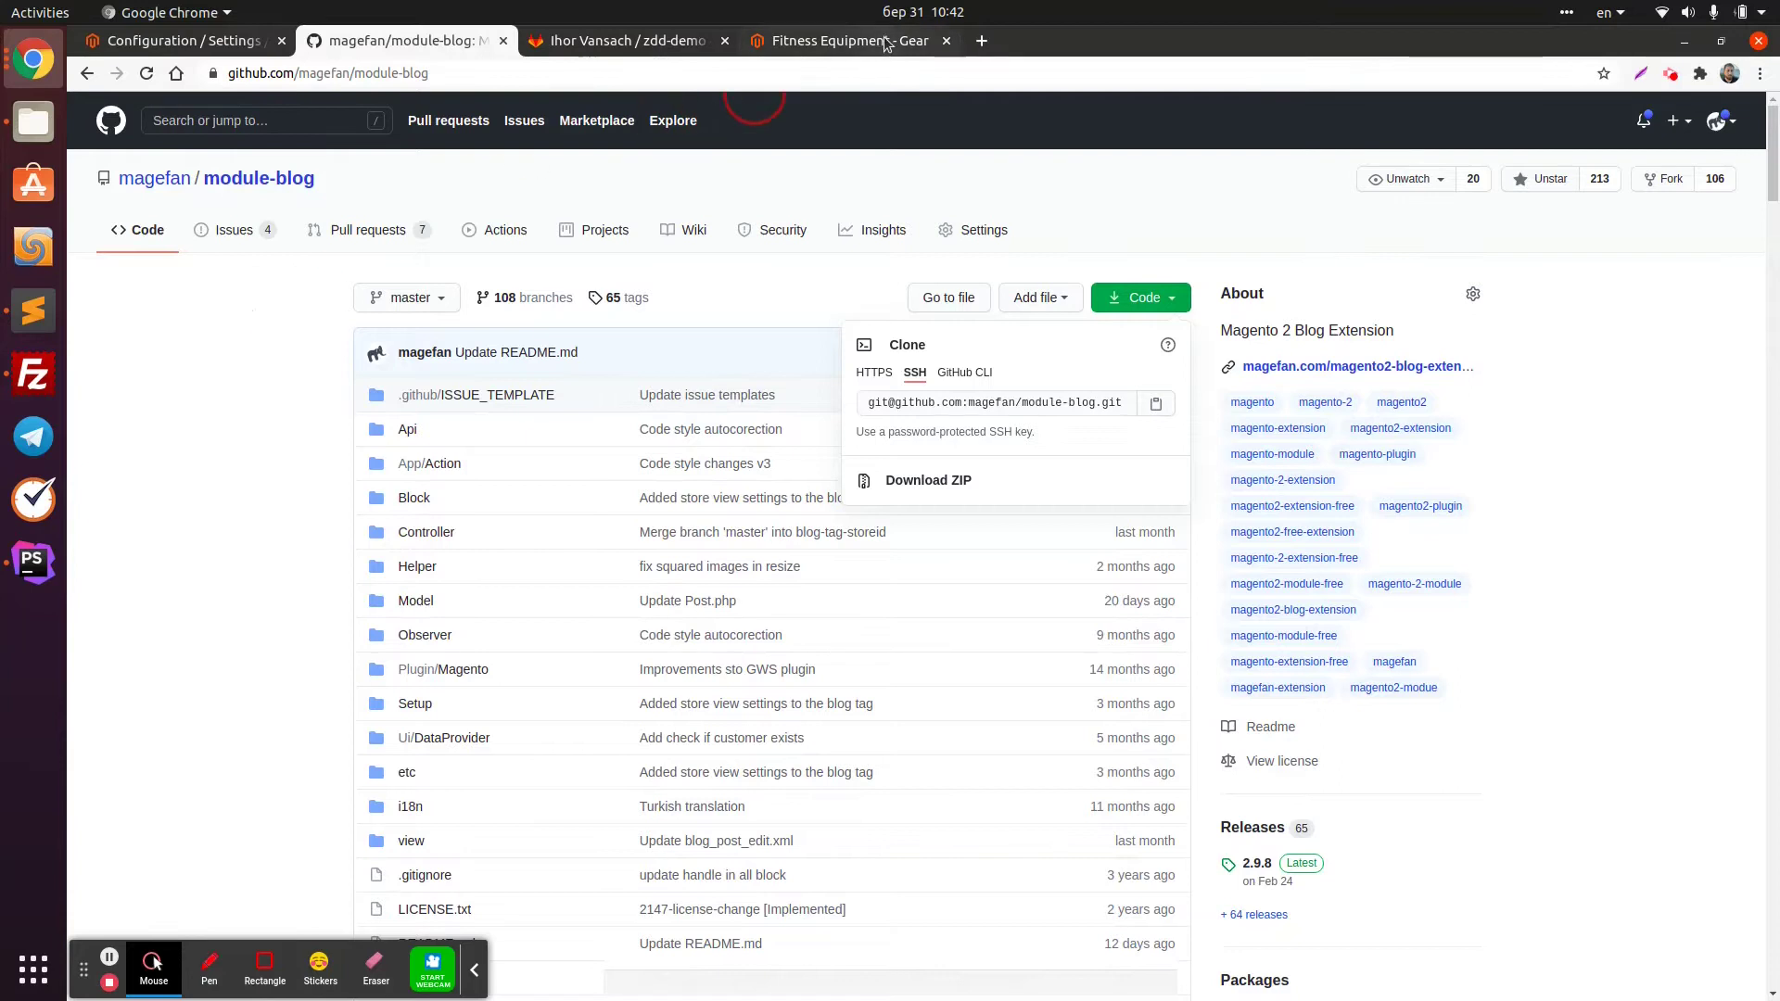
{"action": "left_click", "coordinate": [839, 40]}
Compare the storefront's base address 127.0.0.1/m2_zdd_dev/ with the admin page's address
{"action": "left_click_drag", "start_coordinate": [368, 73], "coordinate": [30, 70]}
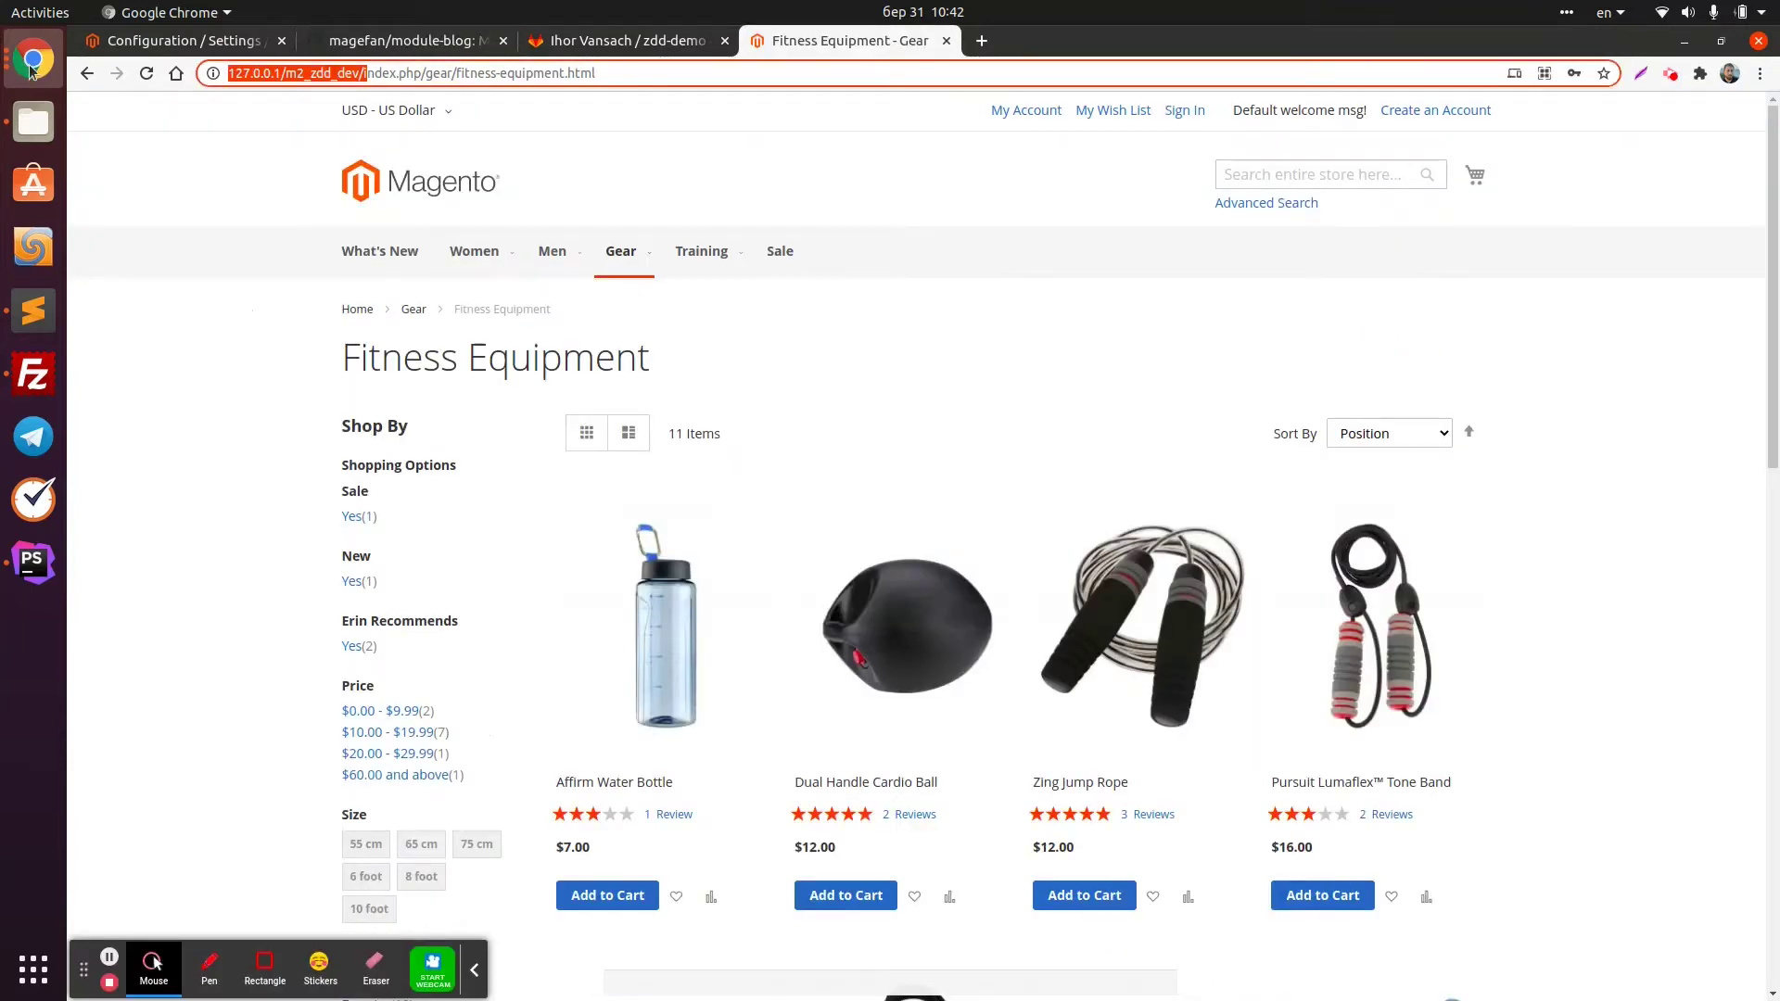
{"action": "left_click", "coordinate": [227, 41]}
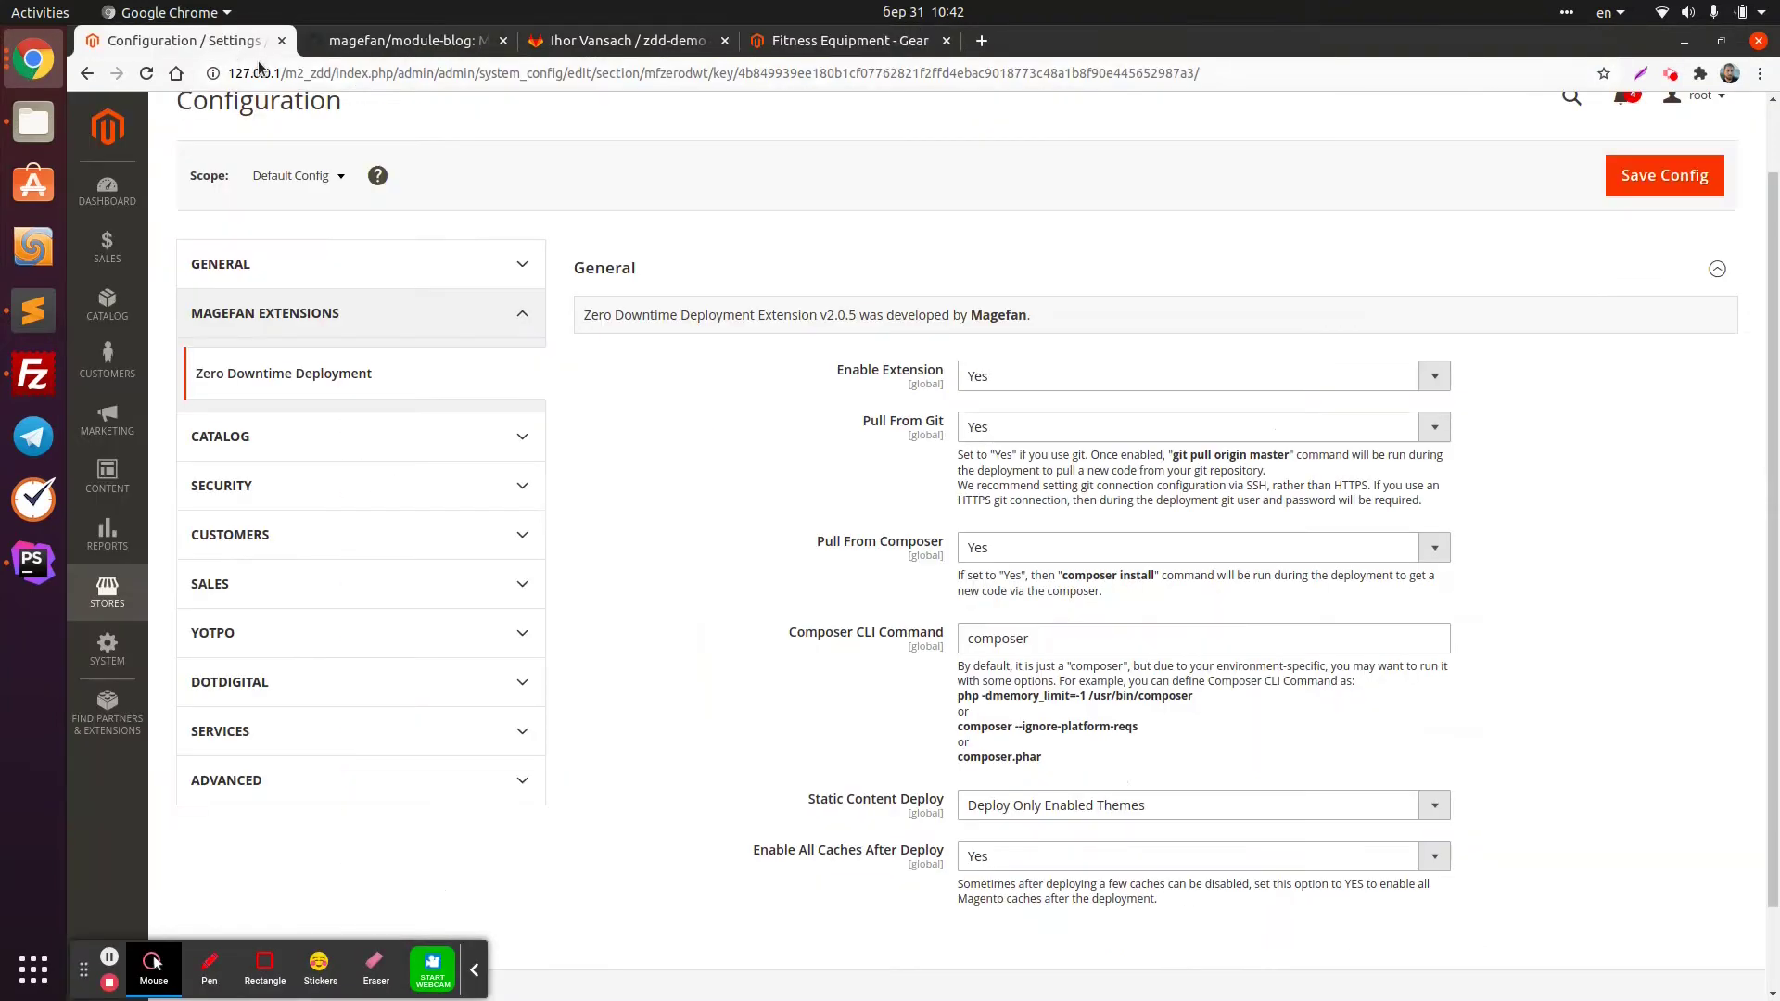
{"action": "left_click_drag", "start_coordinate": [342, 73], "coordinate": [228, 73]}
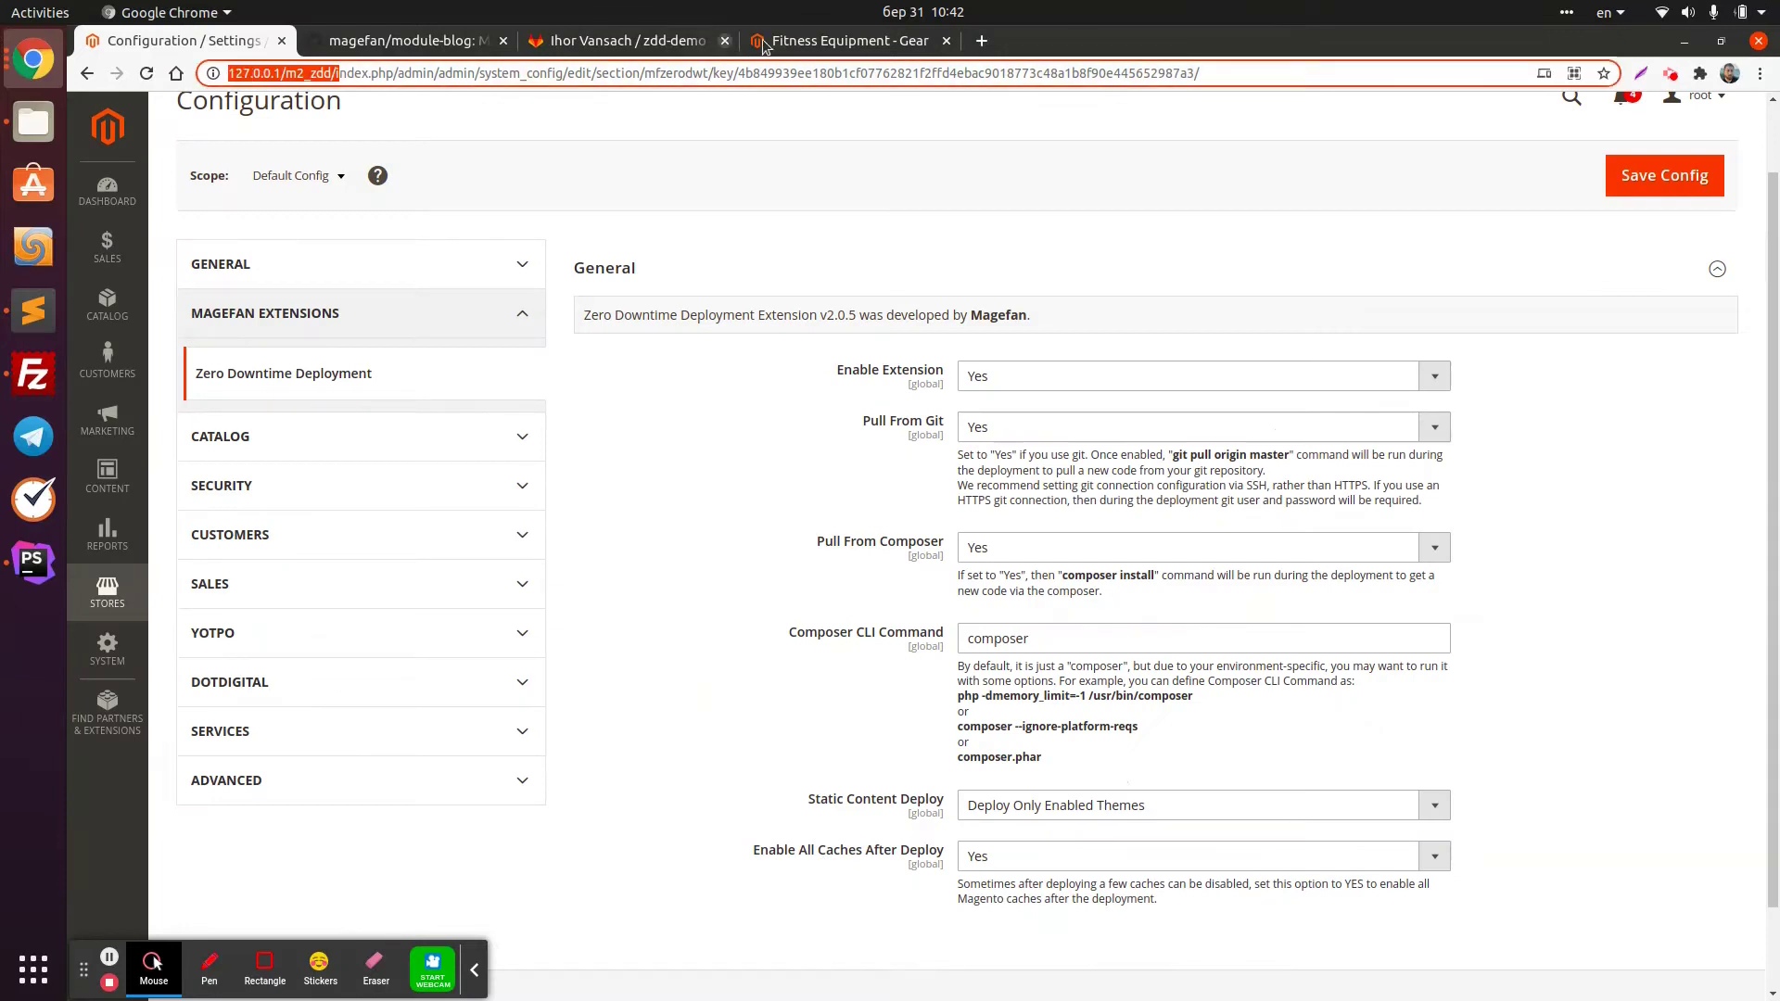
{"action": "left_click", "coordinate": [839, 43]}
{"action": "left_click_drag", "start_coordinate": [367, 74], "coordinate": [200, 71]}
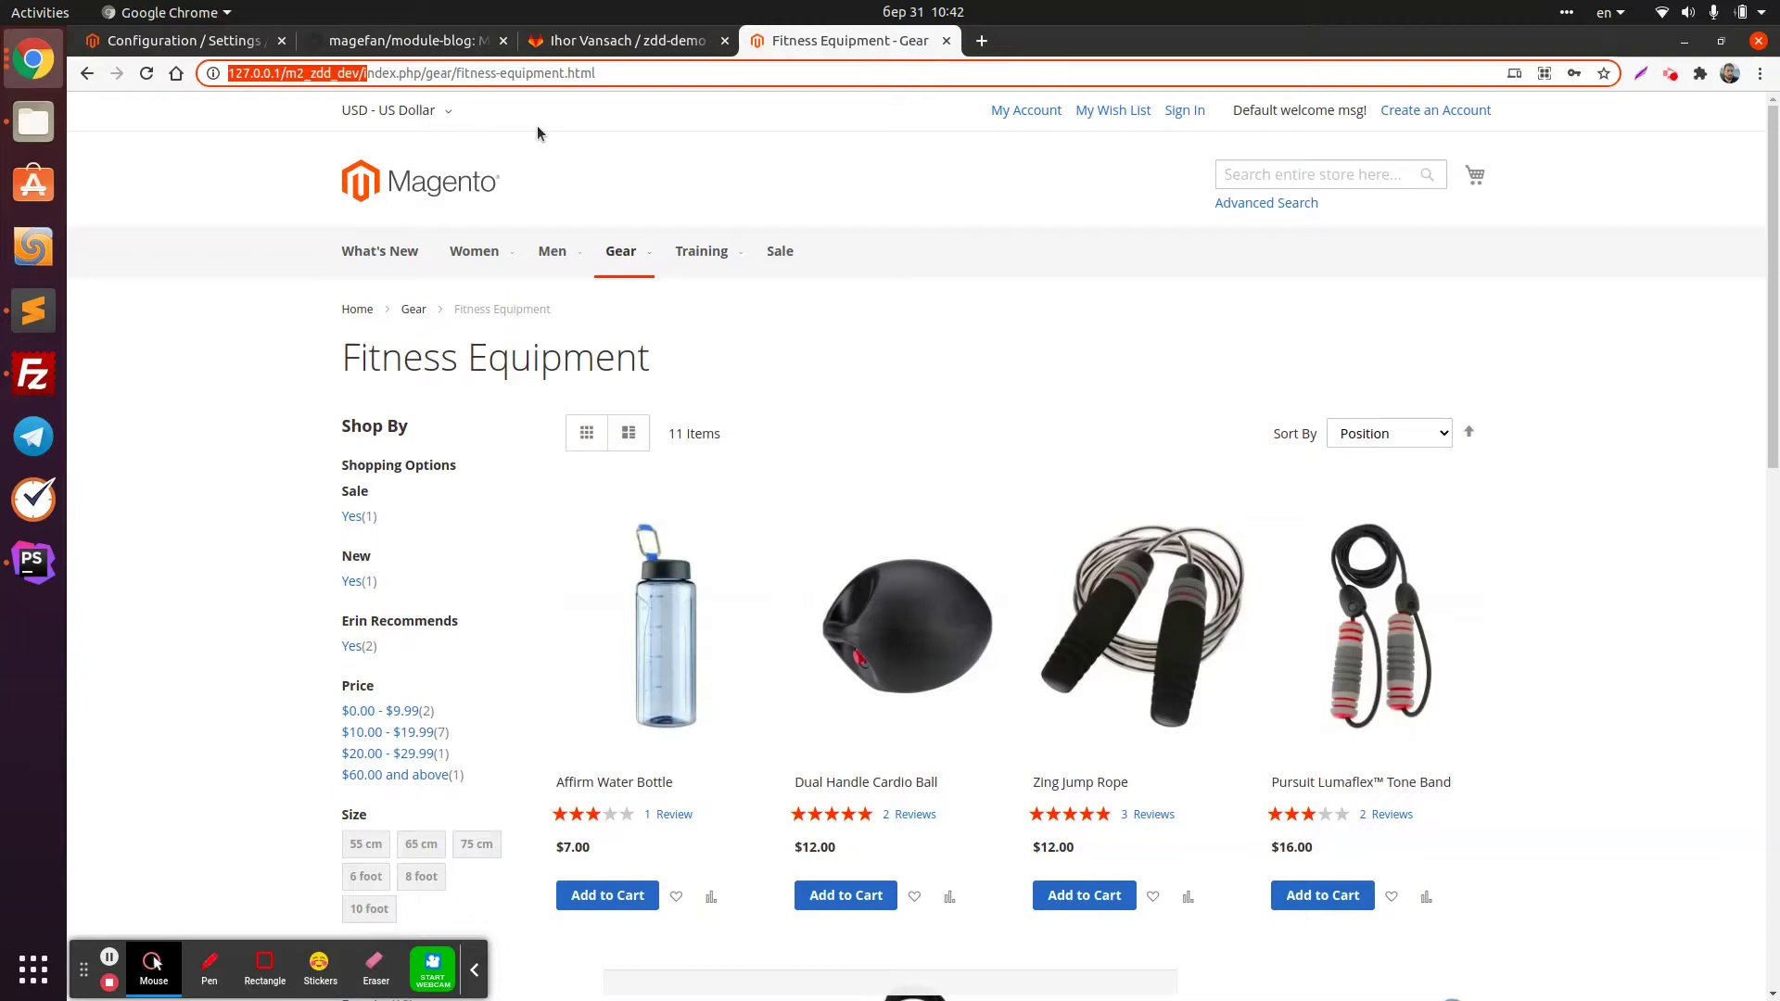
{"action": "left_click", "coordinate": [643, 42]}
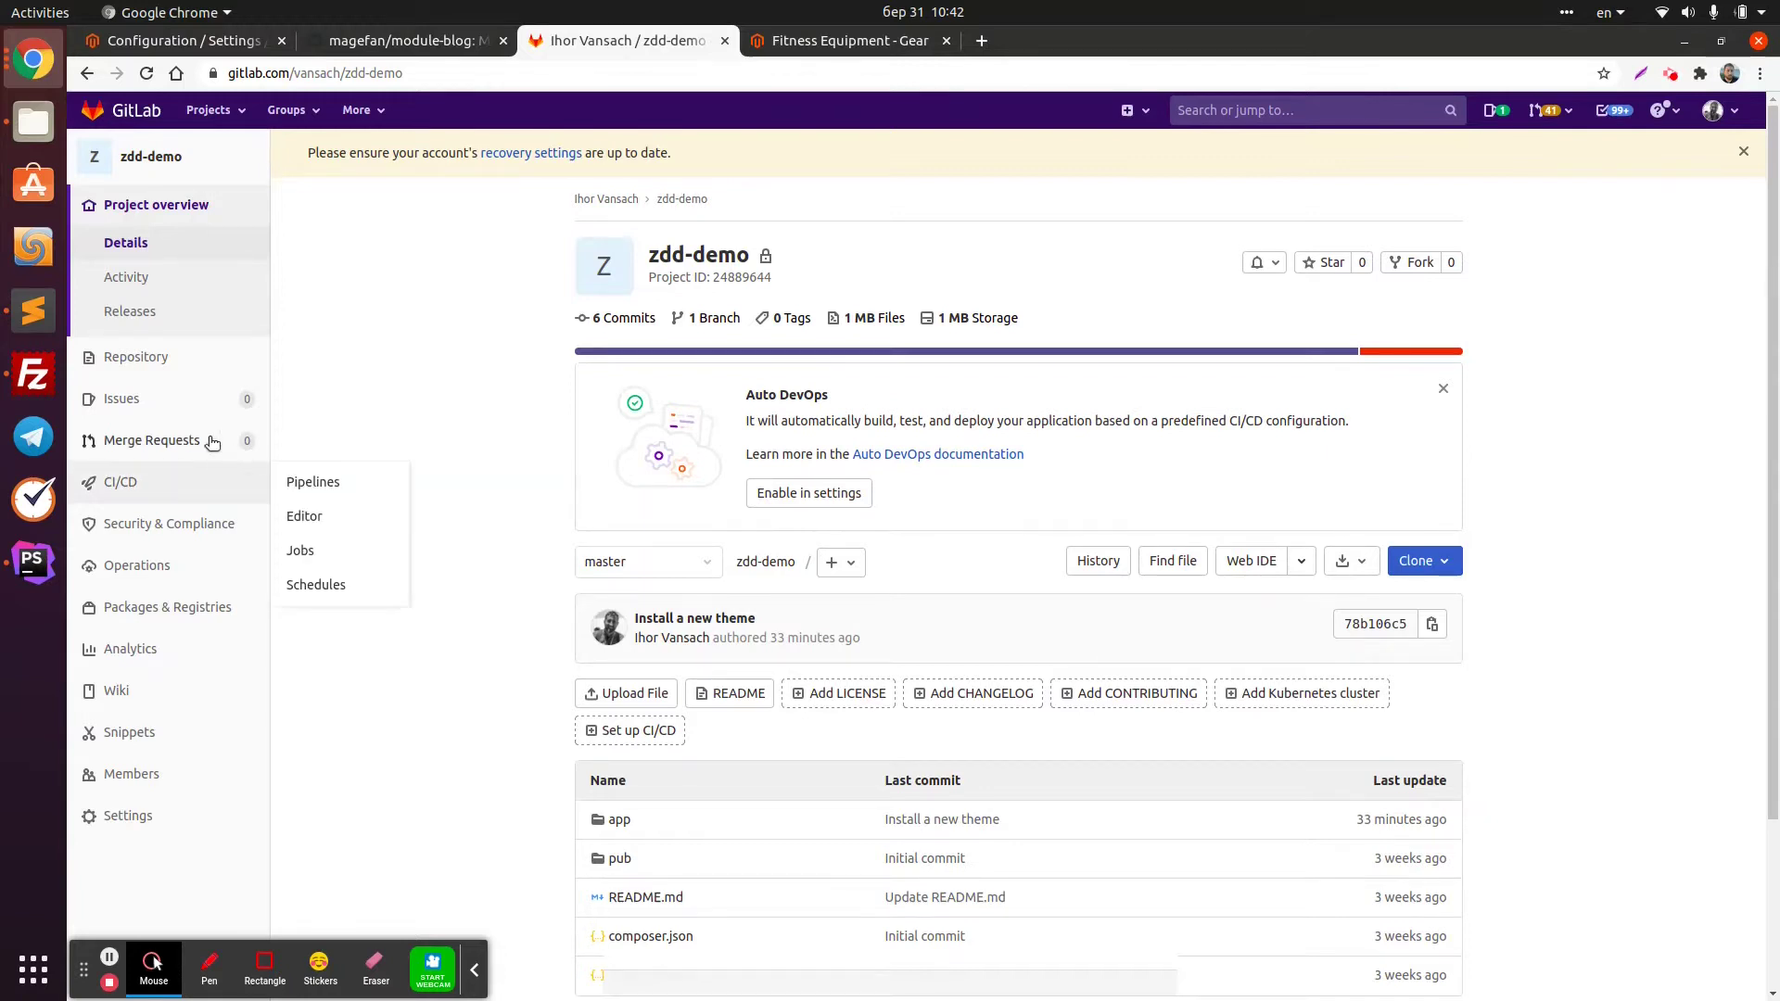
Start a new branch from zdd-demo's branch list, typing an install-magefan-blog name
{"action": "mouse_move", "coordinate": [231, 362]}
{"action": "left_click", "coordinate": [336, 425]}
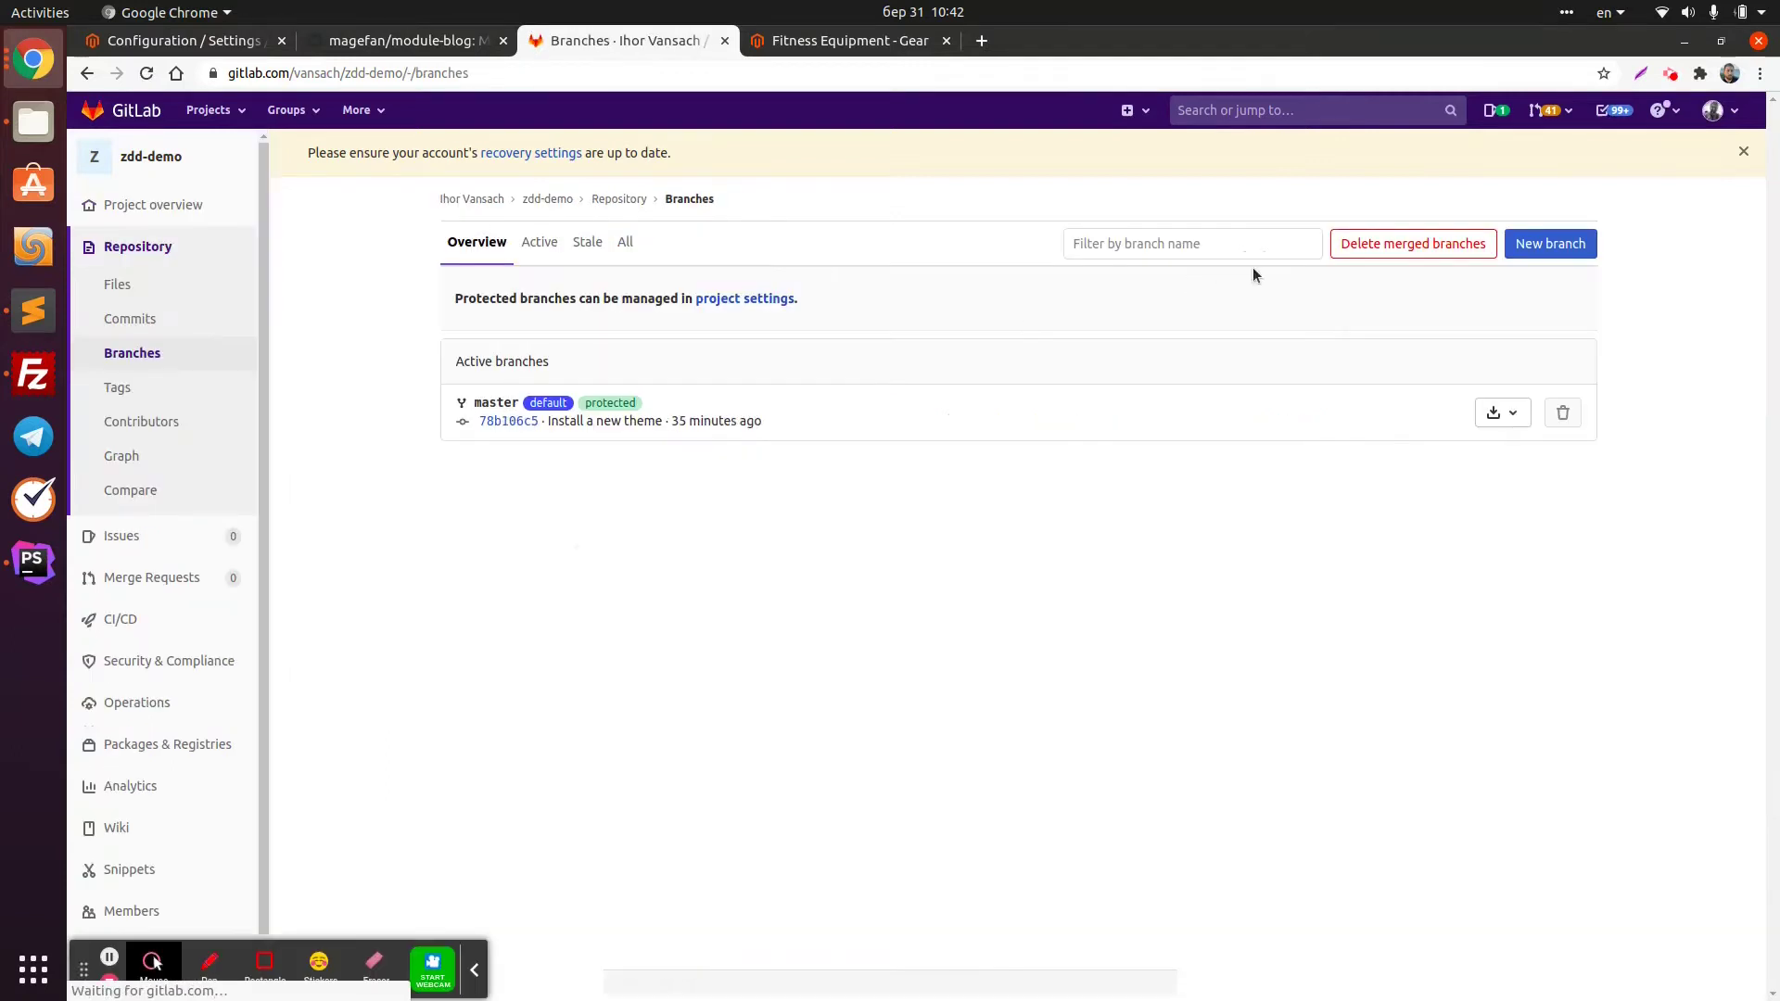
{"action": "left_click", "coordinate": [1593, 241]}
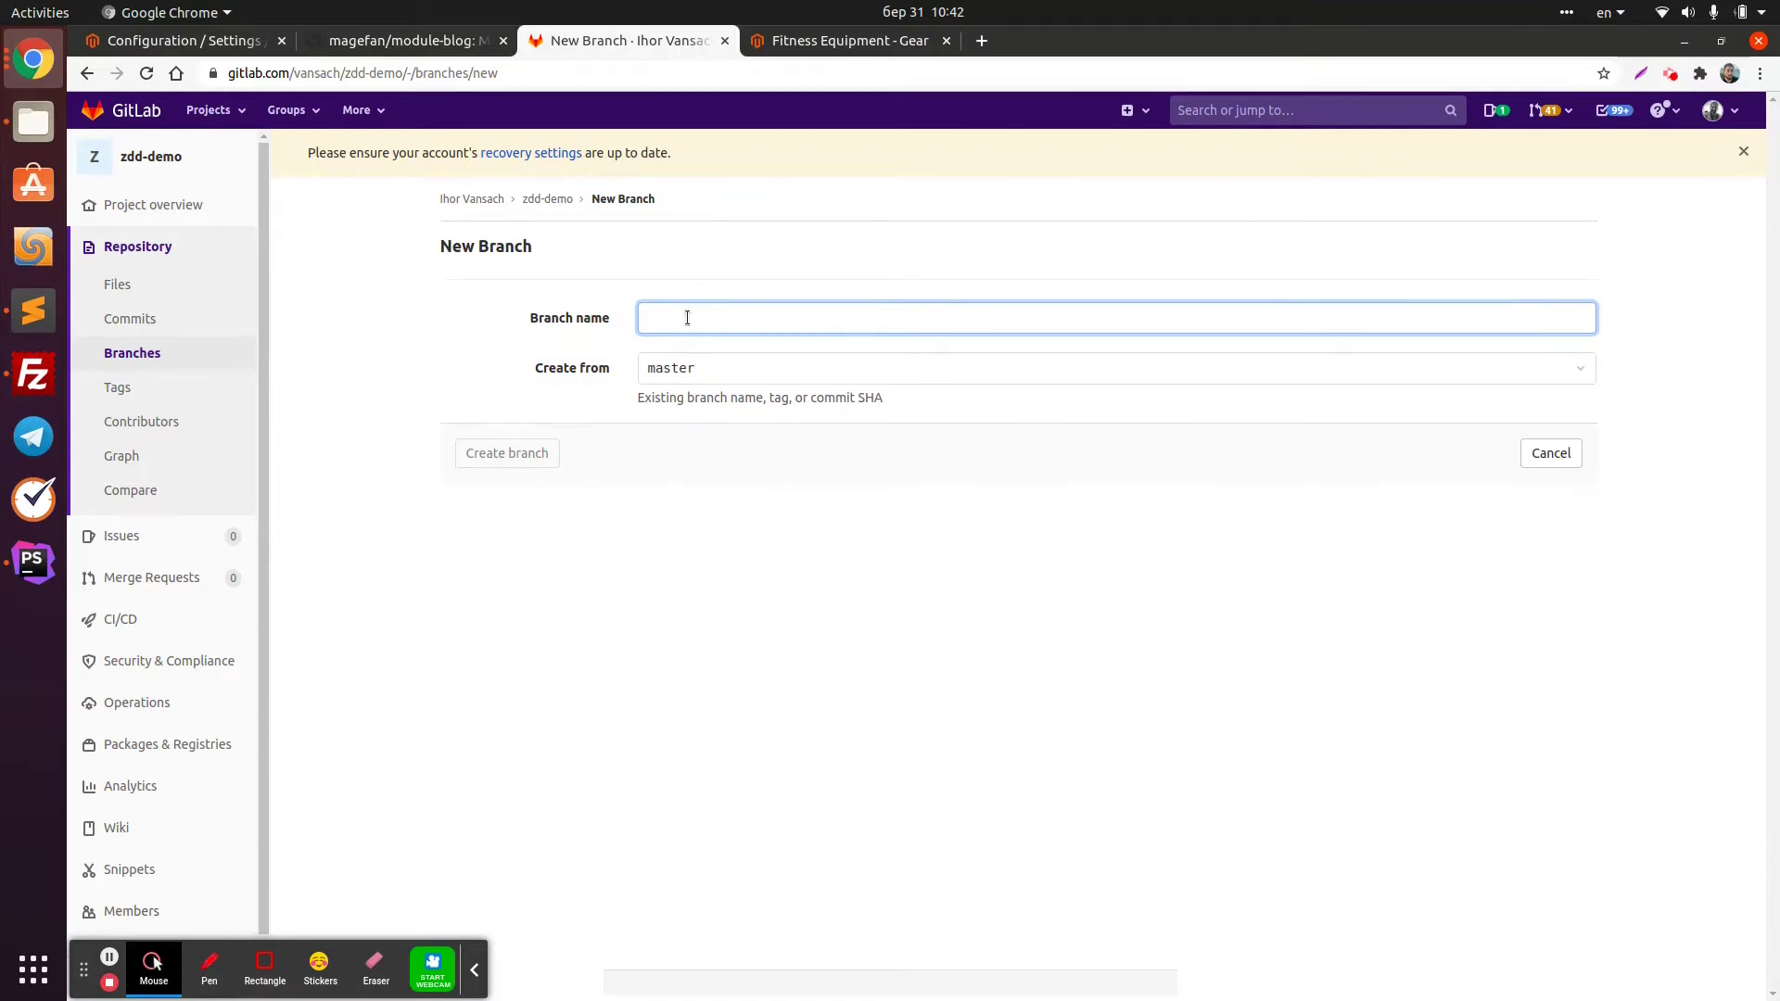
{"action": "type", "text": "install-magefan"}
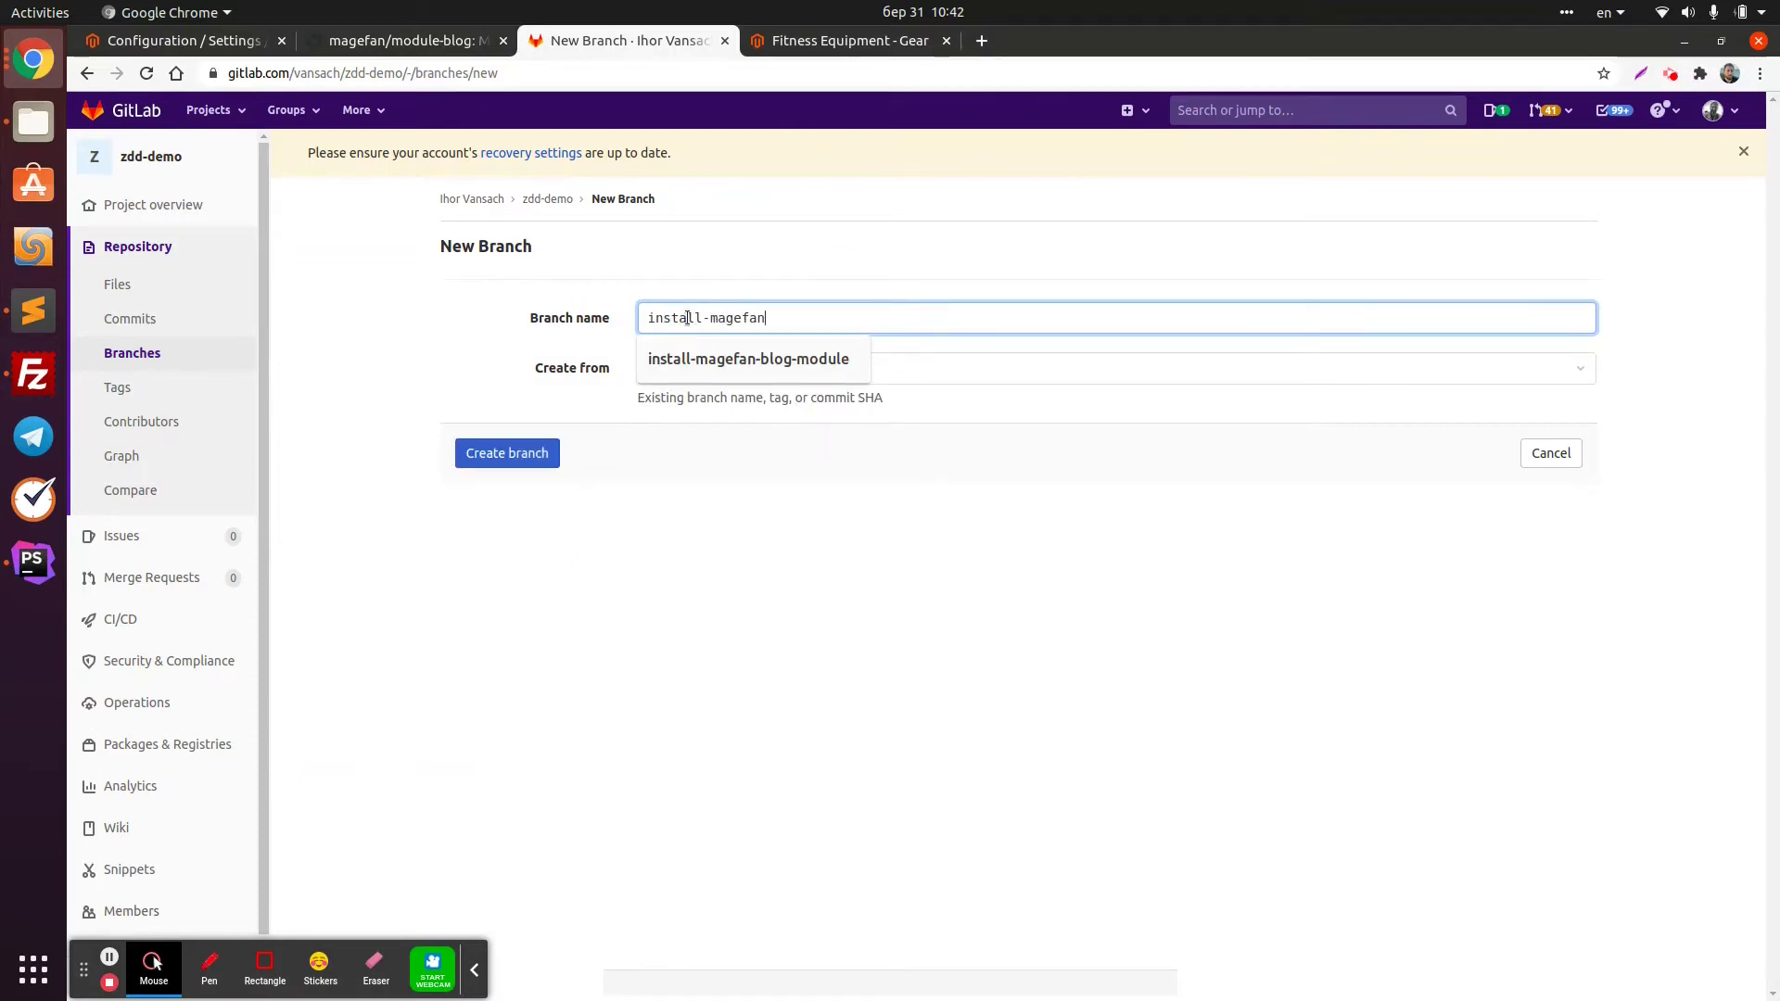
{"action": "type", "text": "-blog-2.8"}
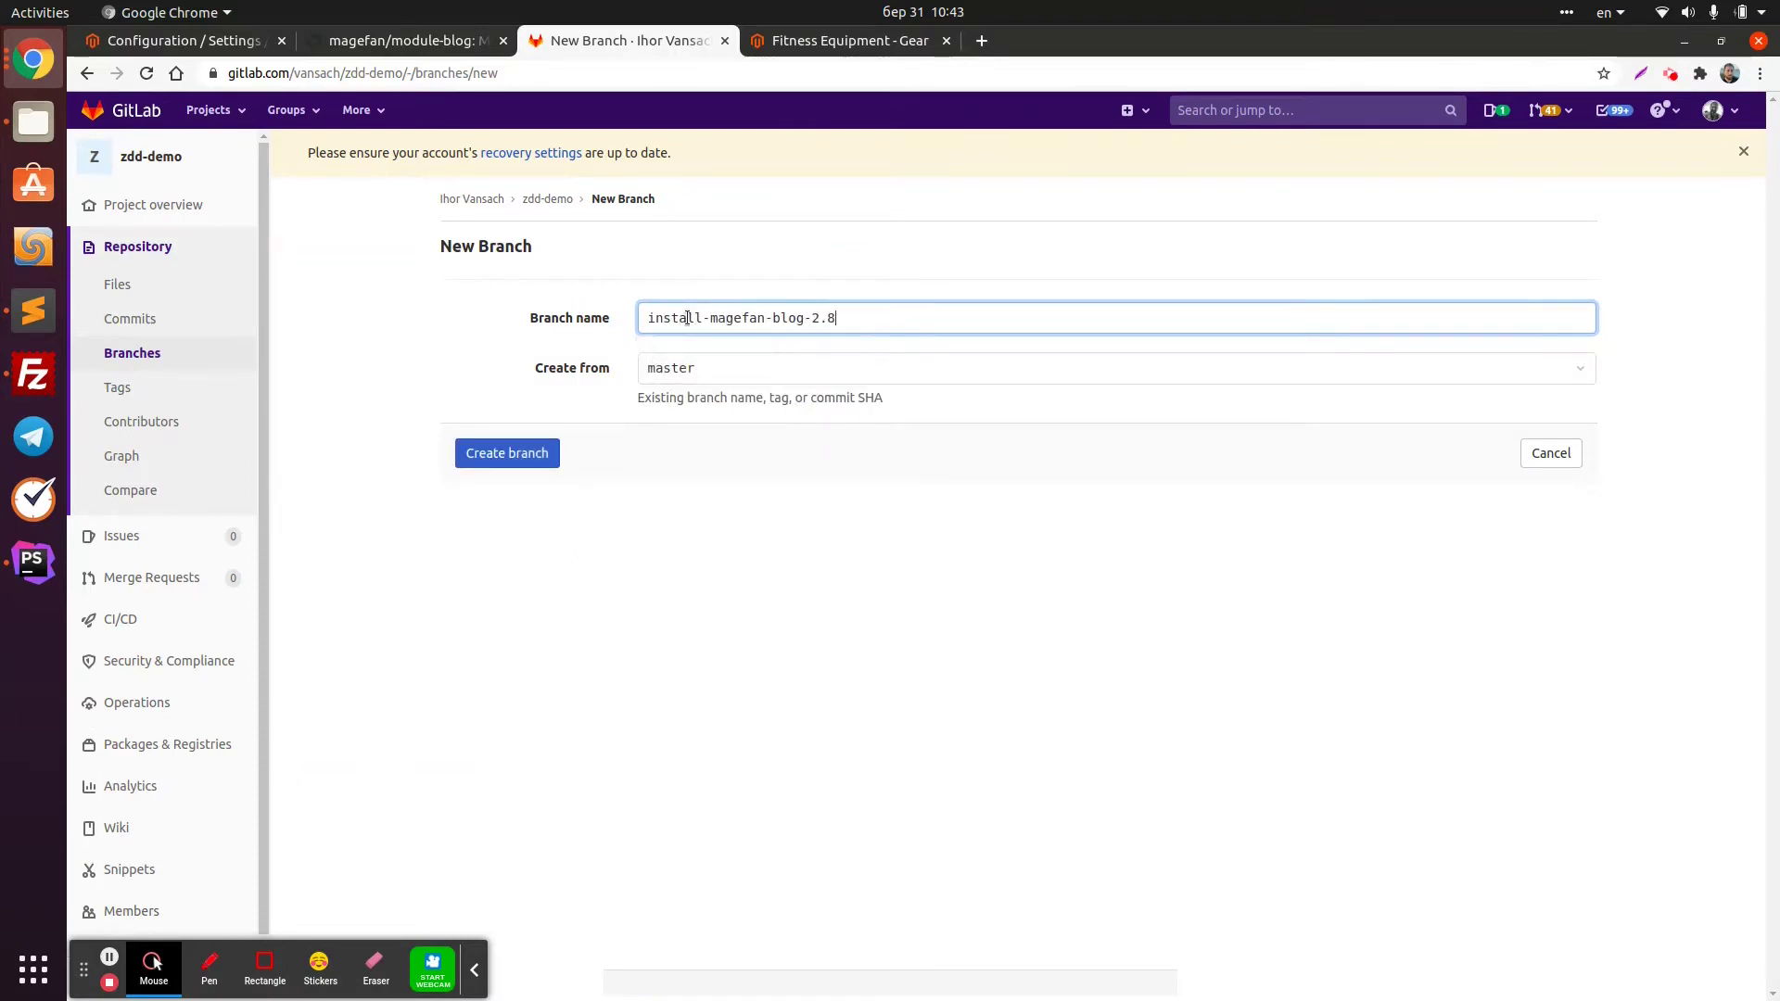
{"action": "key", "text": "BackSpace"}
{"action": "type", "text": "9"}
Check the module's latest release on GitHub, then create branch install-magefan-blog-298 from master
{"action": "key", "text": "ctrl+Page_Up"}
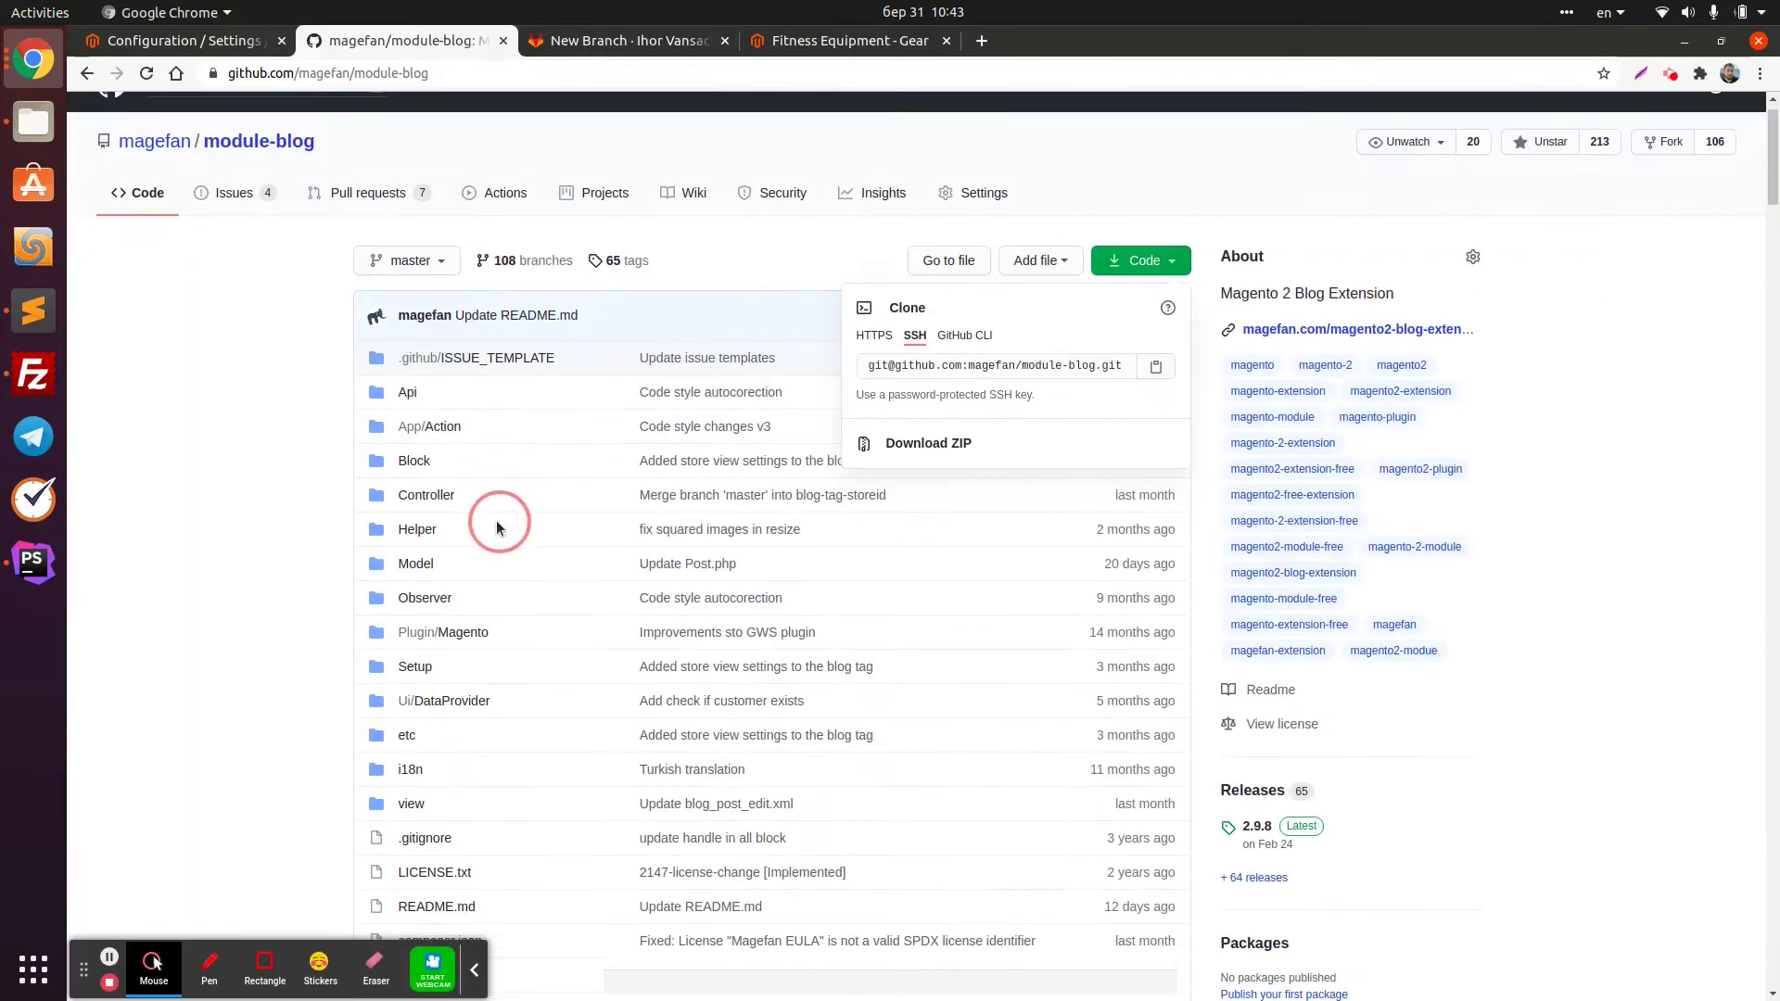
{"action": "scroll", "coordinate": [497, 519], "scroll_direction": "down", "scroll_amount": 5}
{"action": "scroll", "coordinate": [497, 519], "scroll_direction": "up", "scroll_amount": 2}
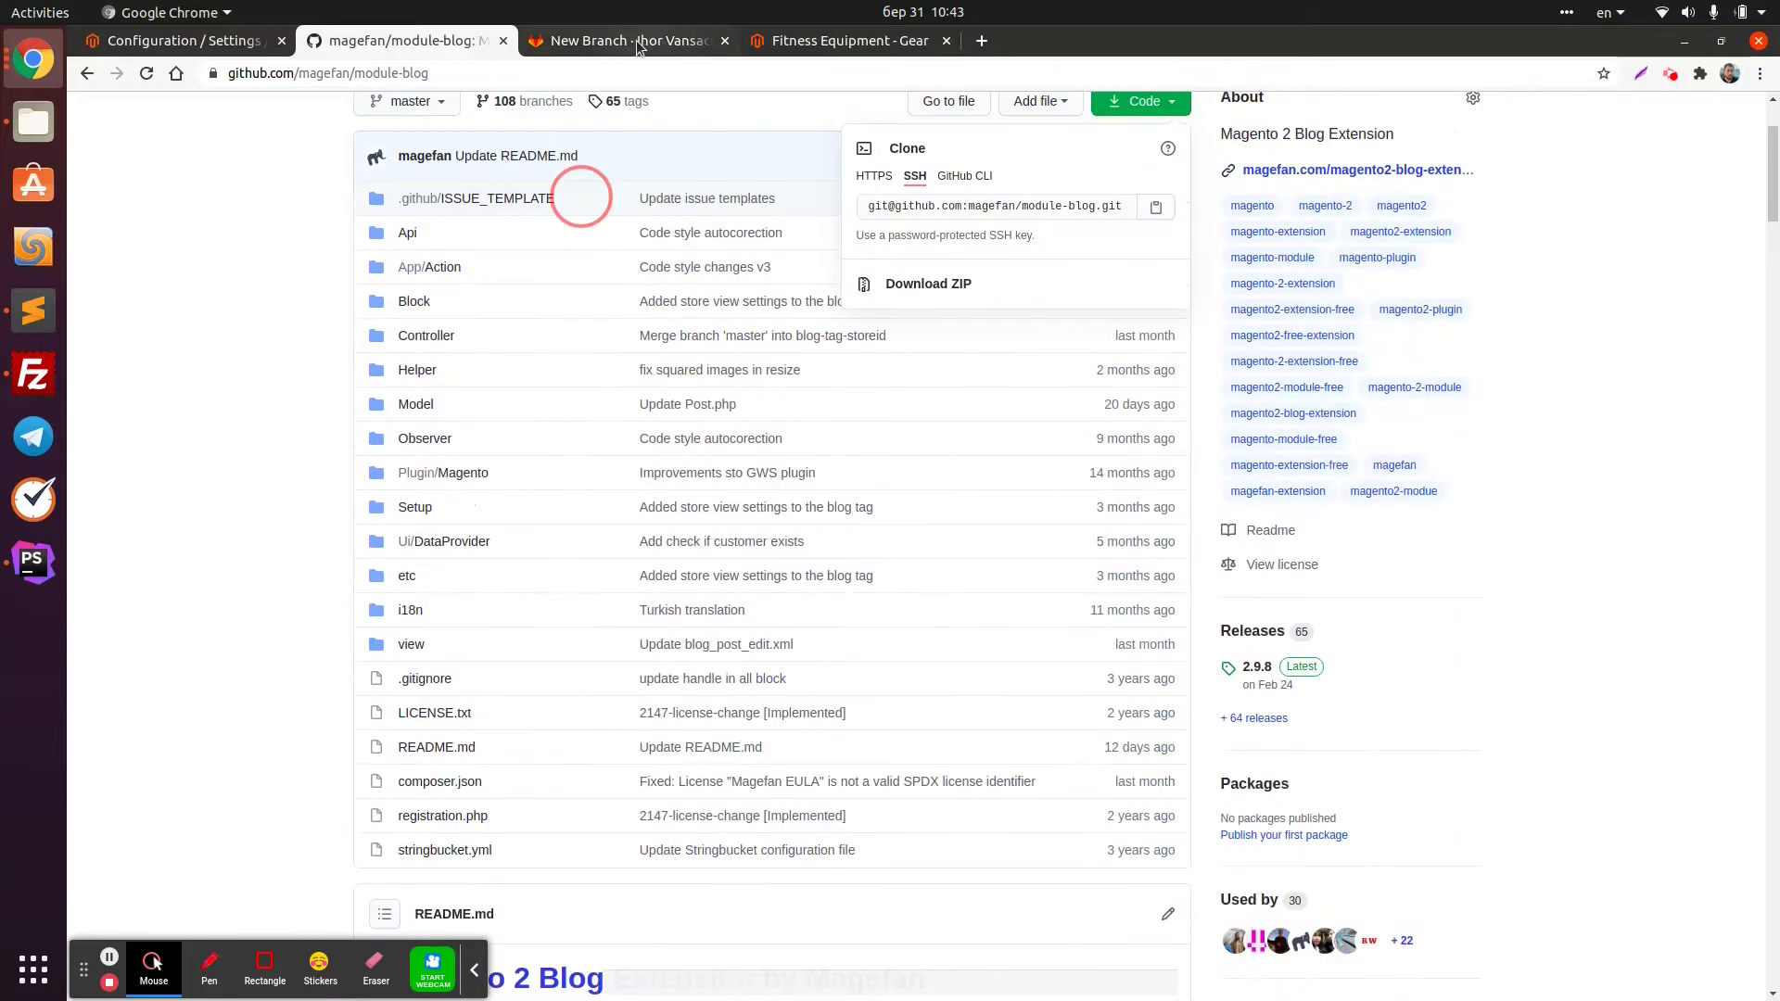
{"action": "left_click", "coordinate": [663, 43]}
{"action": "type", "text": "8"}
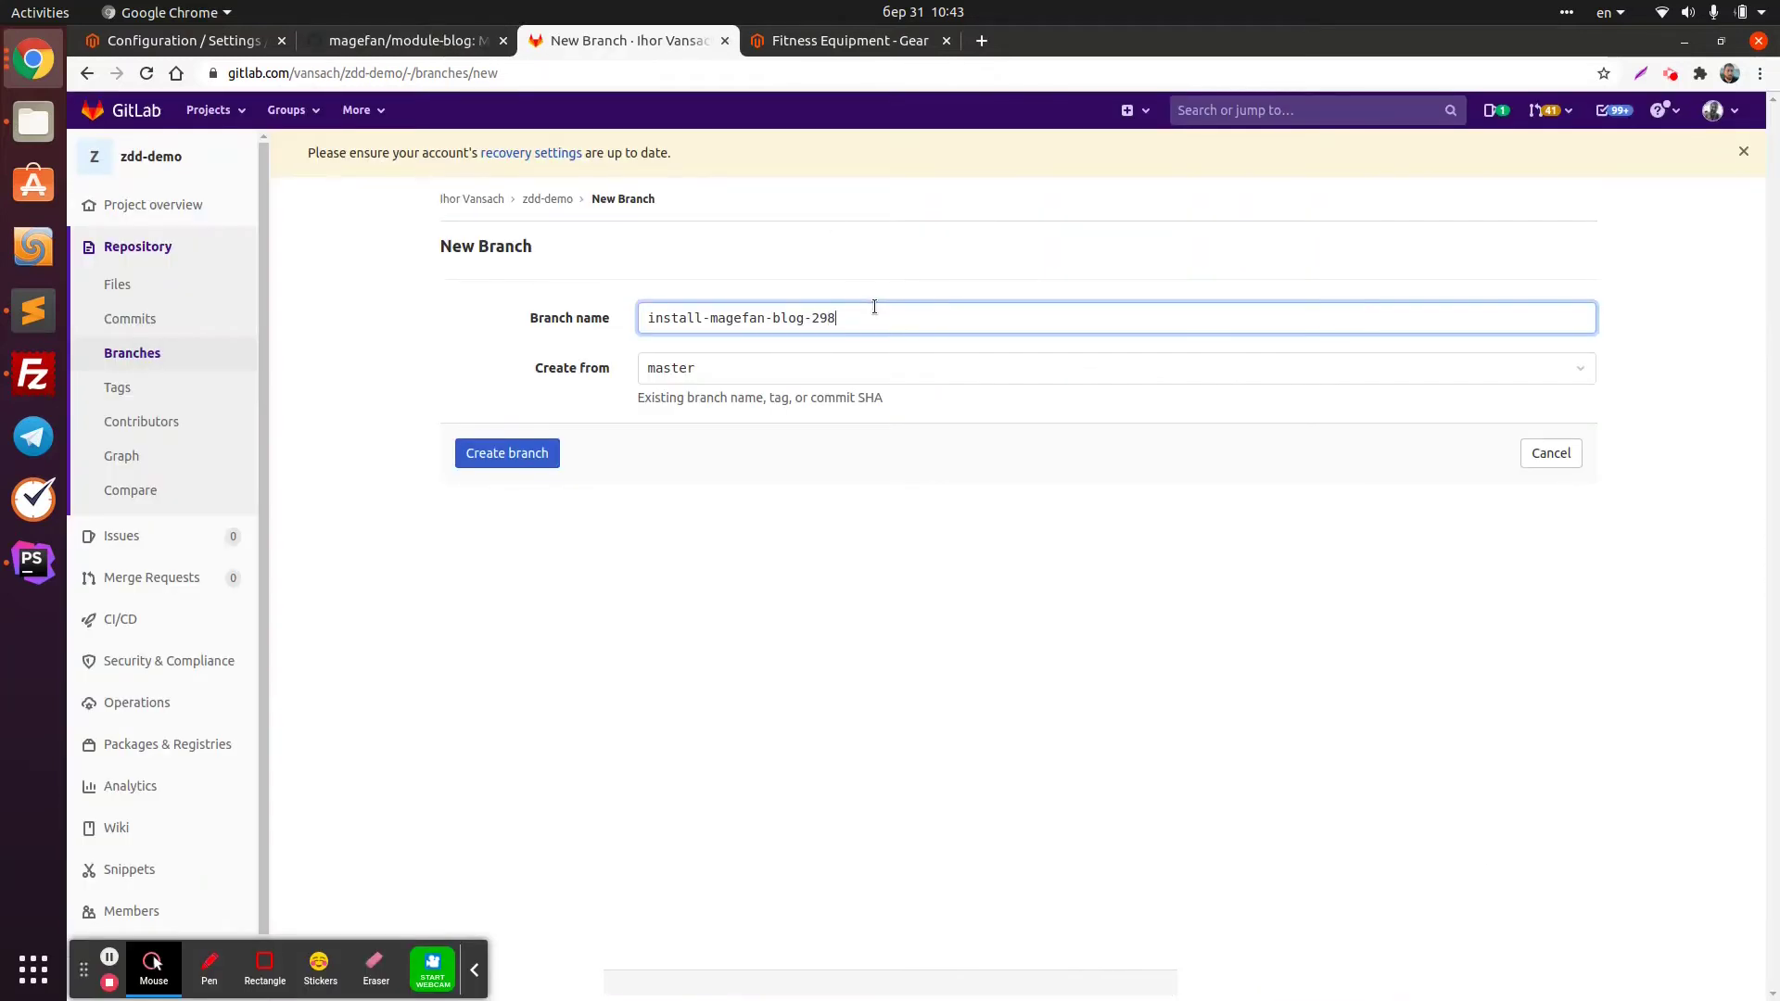
{"action": "triple_click", "coordinate": [827, 330]}
{"action": "left_click", "coordinate": [533, 463]}
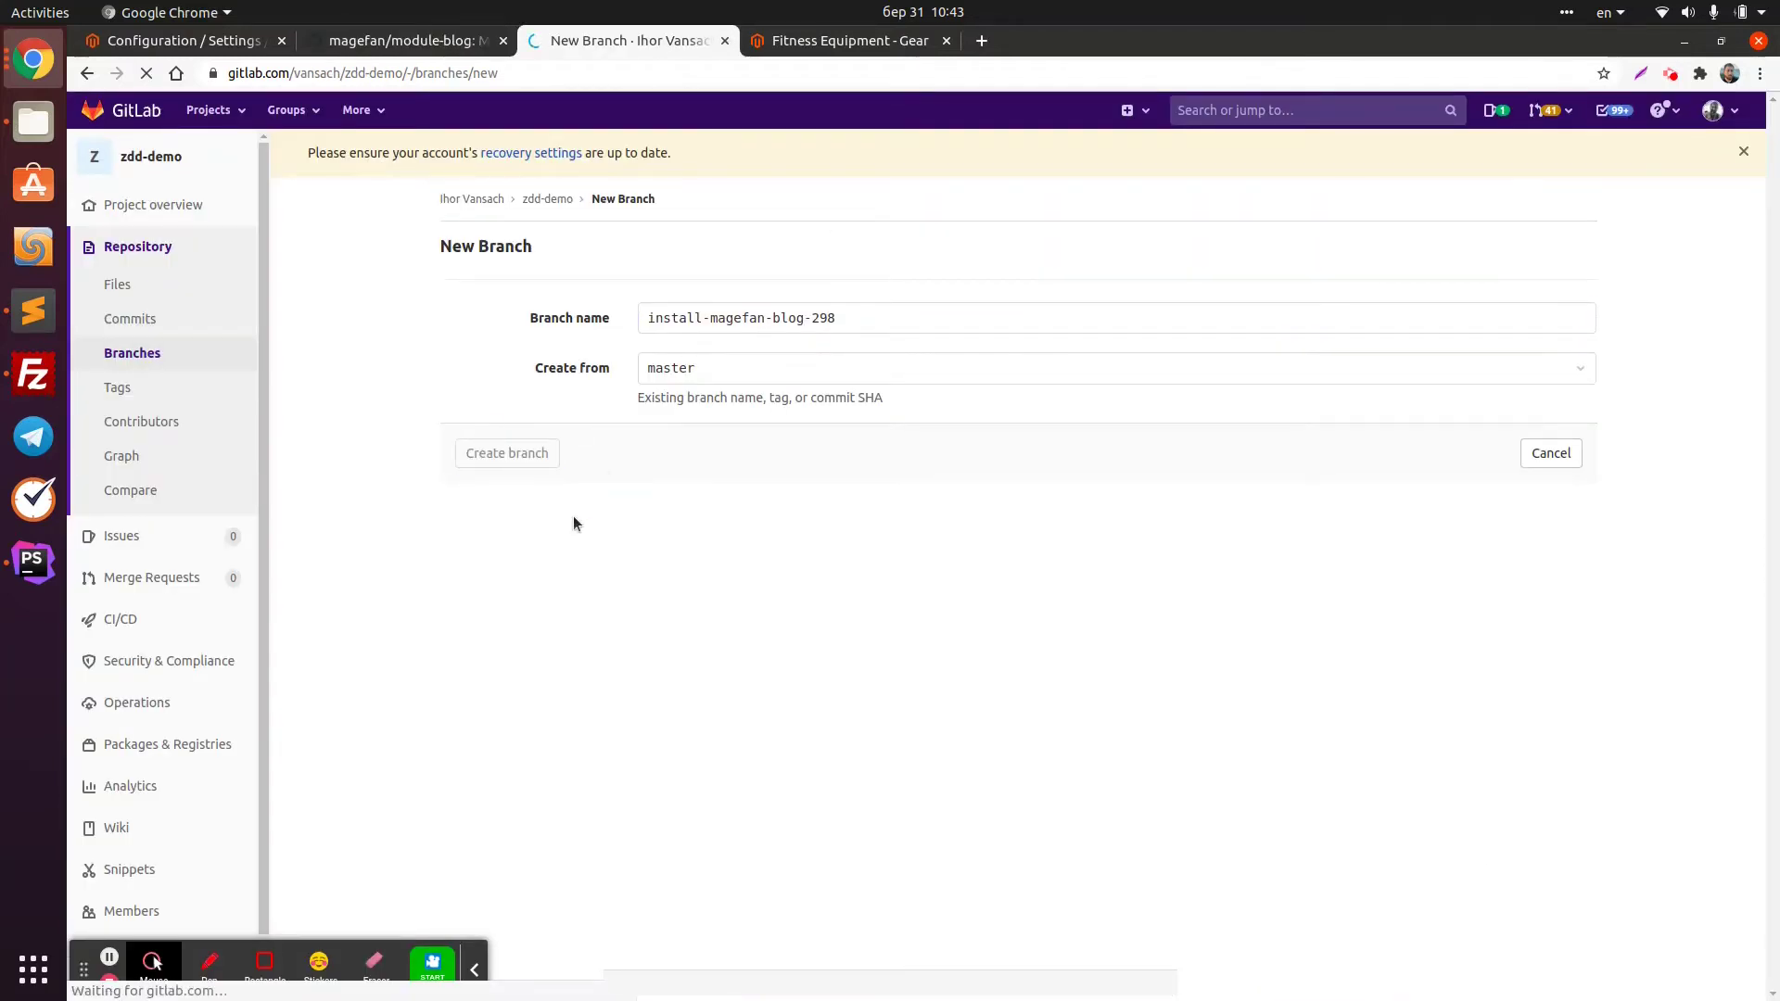
{"action": "left_click", "coordinate": [41, 569]}
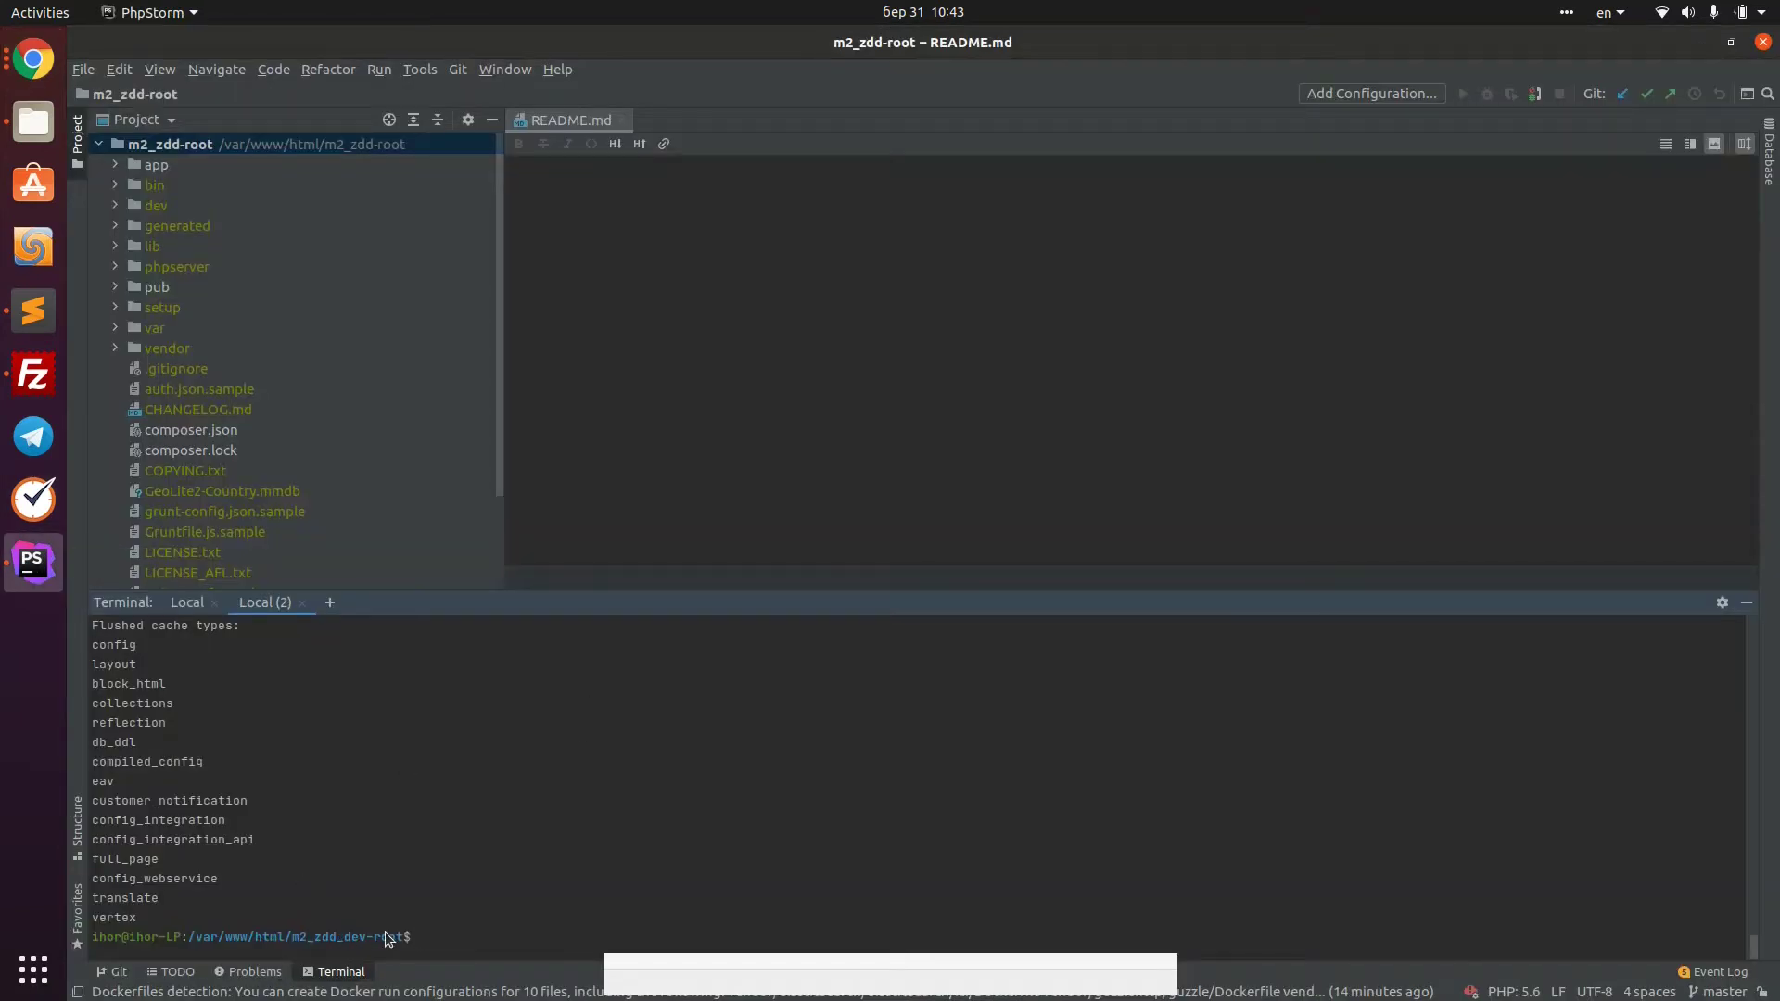
Pull the install-magefan-blog-298 branch from origin in the PhpStorm terminal
{"action": "left_click_drag", "start_coordinate": [390, 937], "coordinate": [314, 937]}
{"action": "left_click", "coordinate": [580, 908]}
{"action": "type", "text": "git pull origin i"}
{"action": "key", "text": "Tab"}
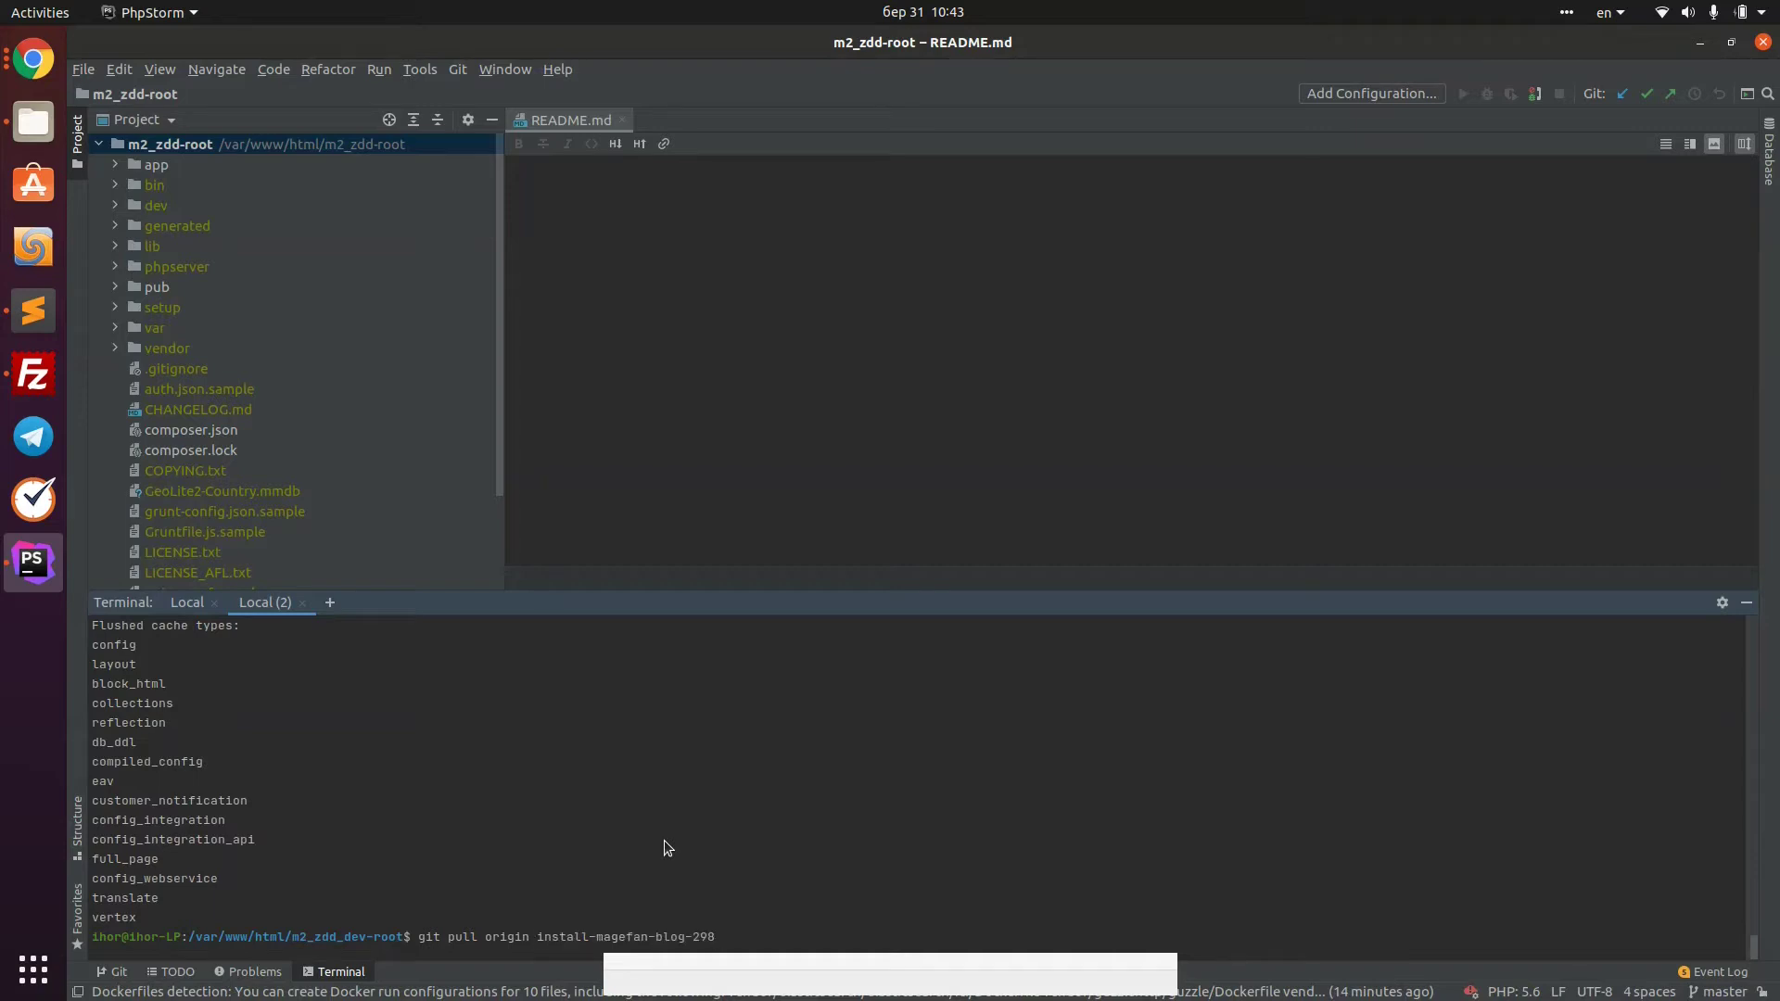
{"action": "key", "text": "Return"}
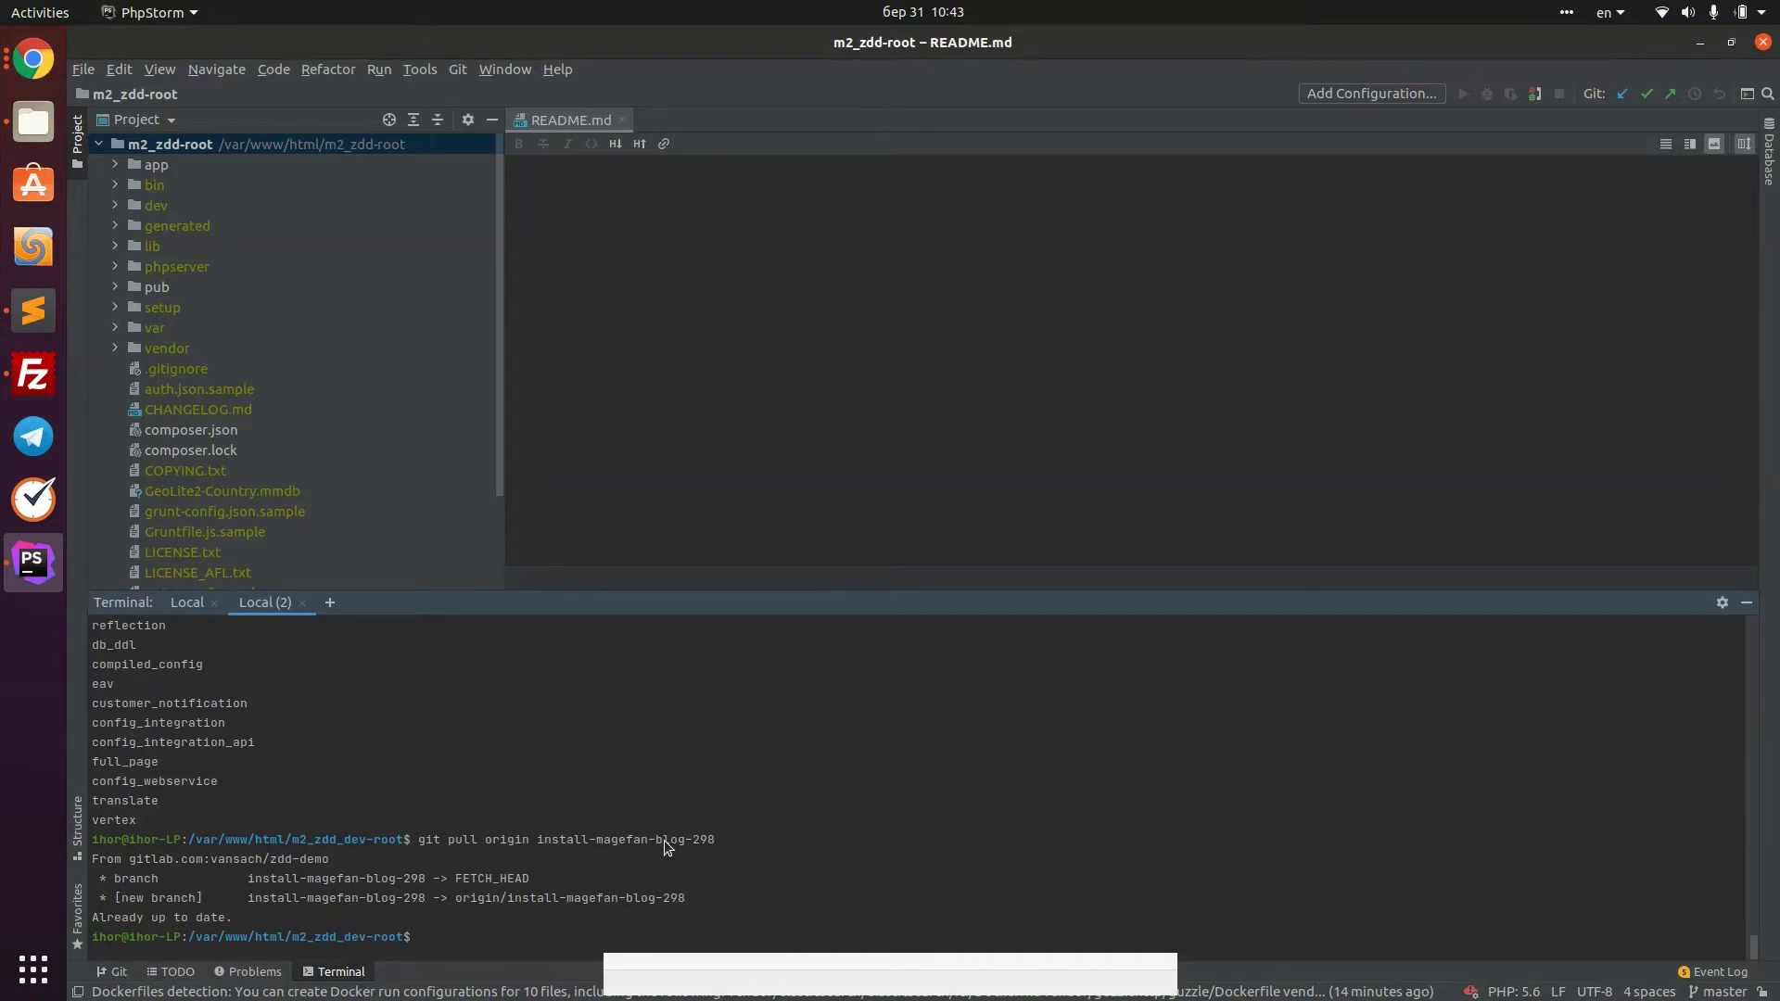
Check out install-magefan-blog-298 and confirm a clean working tree with git status
{"action": "type", "text": "git checkout i"}
{"action": "key", "text": "Tab"}
{"action": "key", "text": "Return"}
{"action": "type", "text": "git status"}
{"action": "key", "text": "Return"}
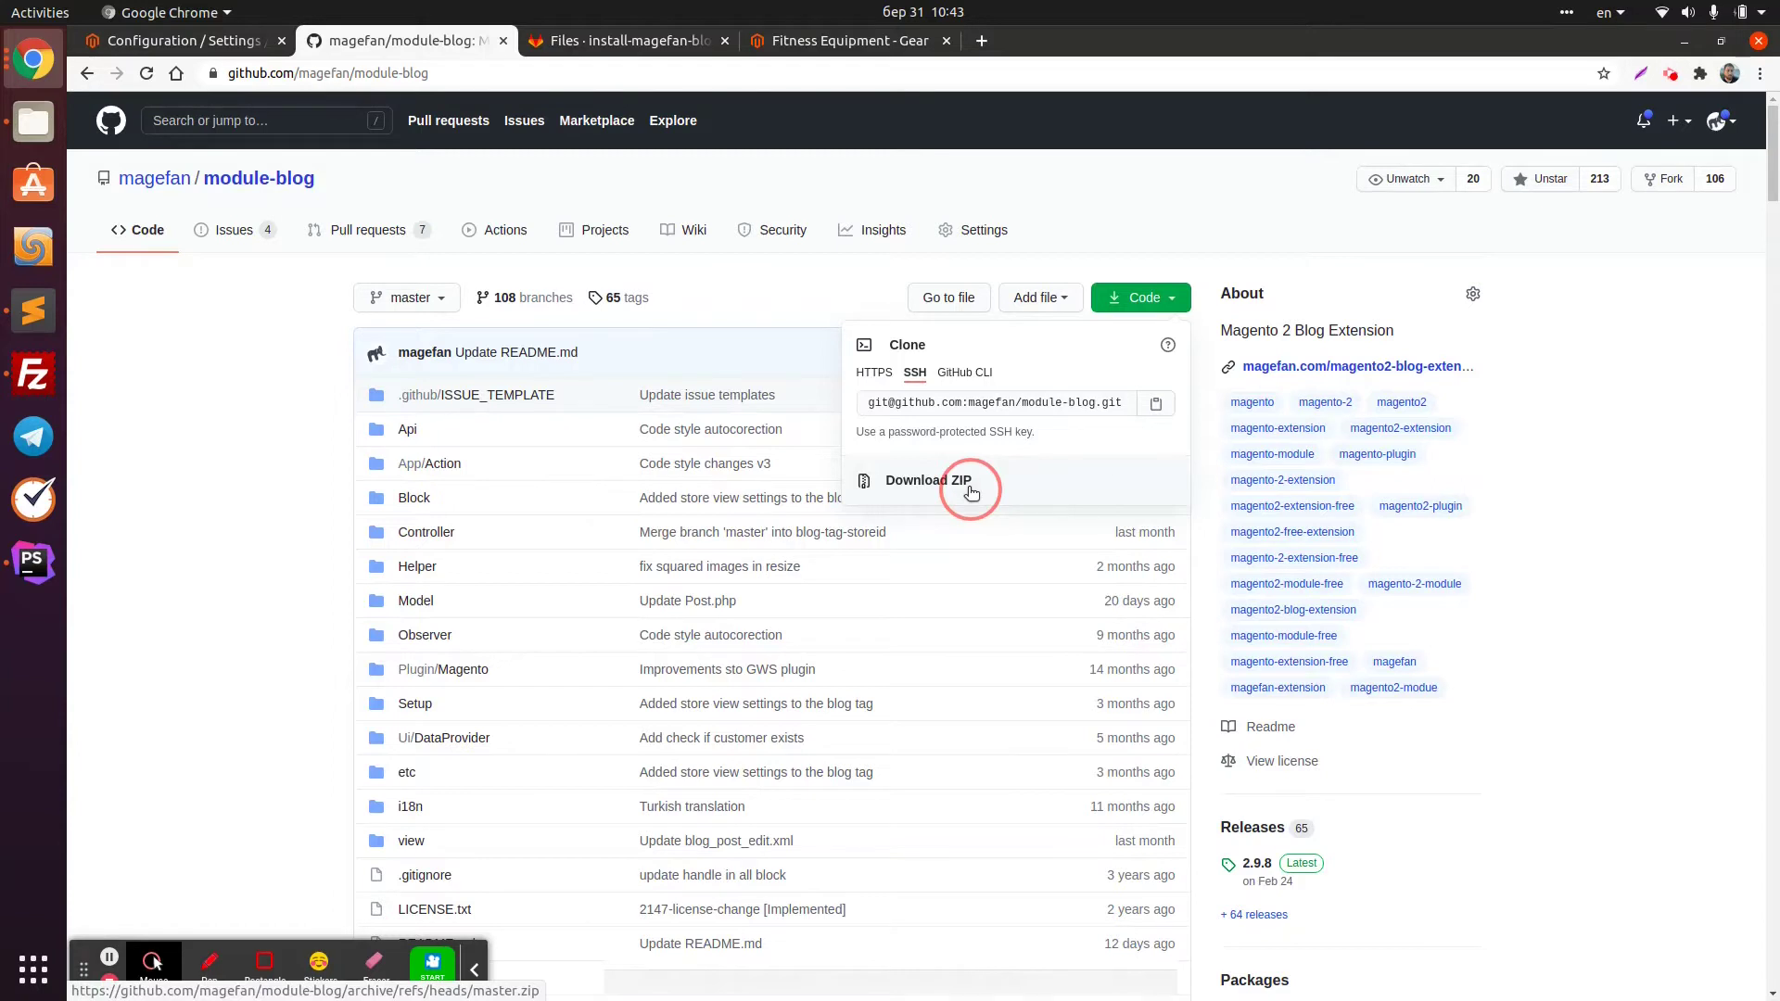
Copy the module-blog master Download ZIP link via its context menu's Copy link address
{"action": "right_click", "coordinate": [971, 493]}
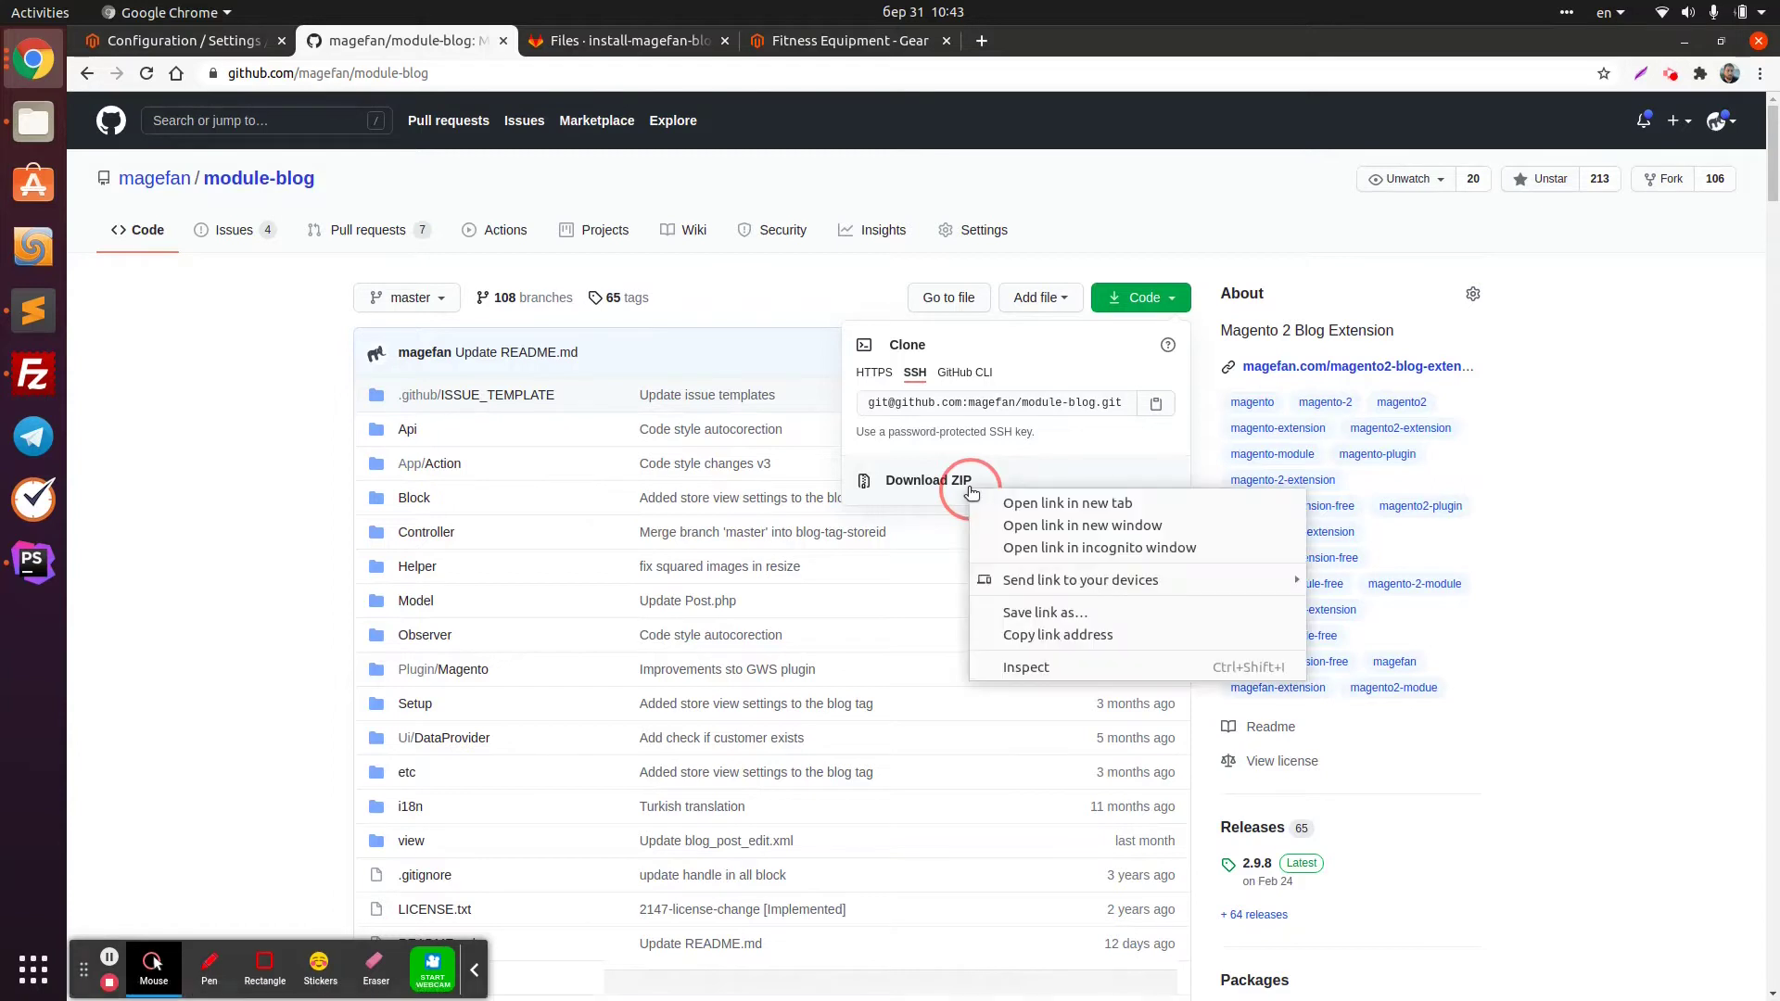
{"action": "left_click", "coordinate": [1098, 641]}
{"action": "left_click", "coordinate": [758, 638]}
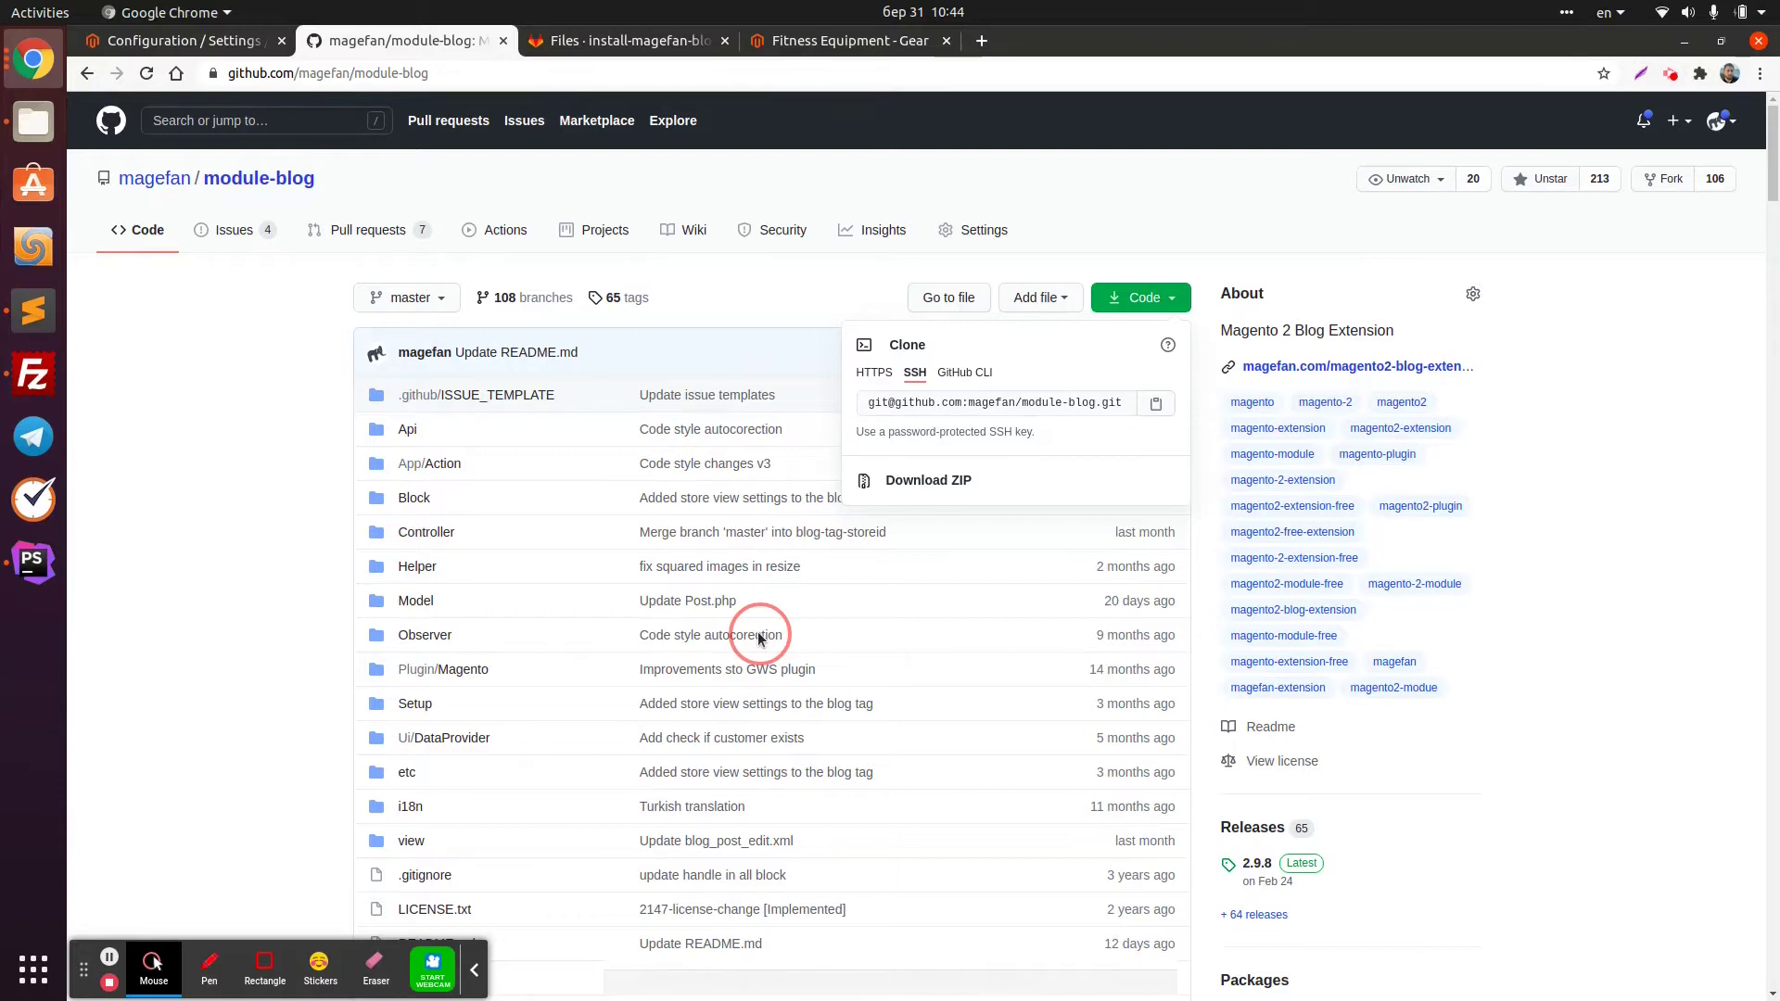
{"action": "left_click", "coordinate": [1027, 400]}
{"action": "right_click", "coordinate": [917, 478]}
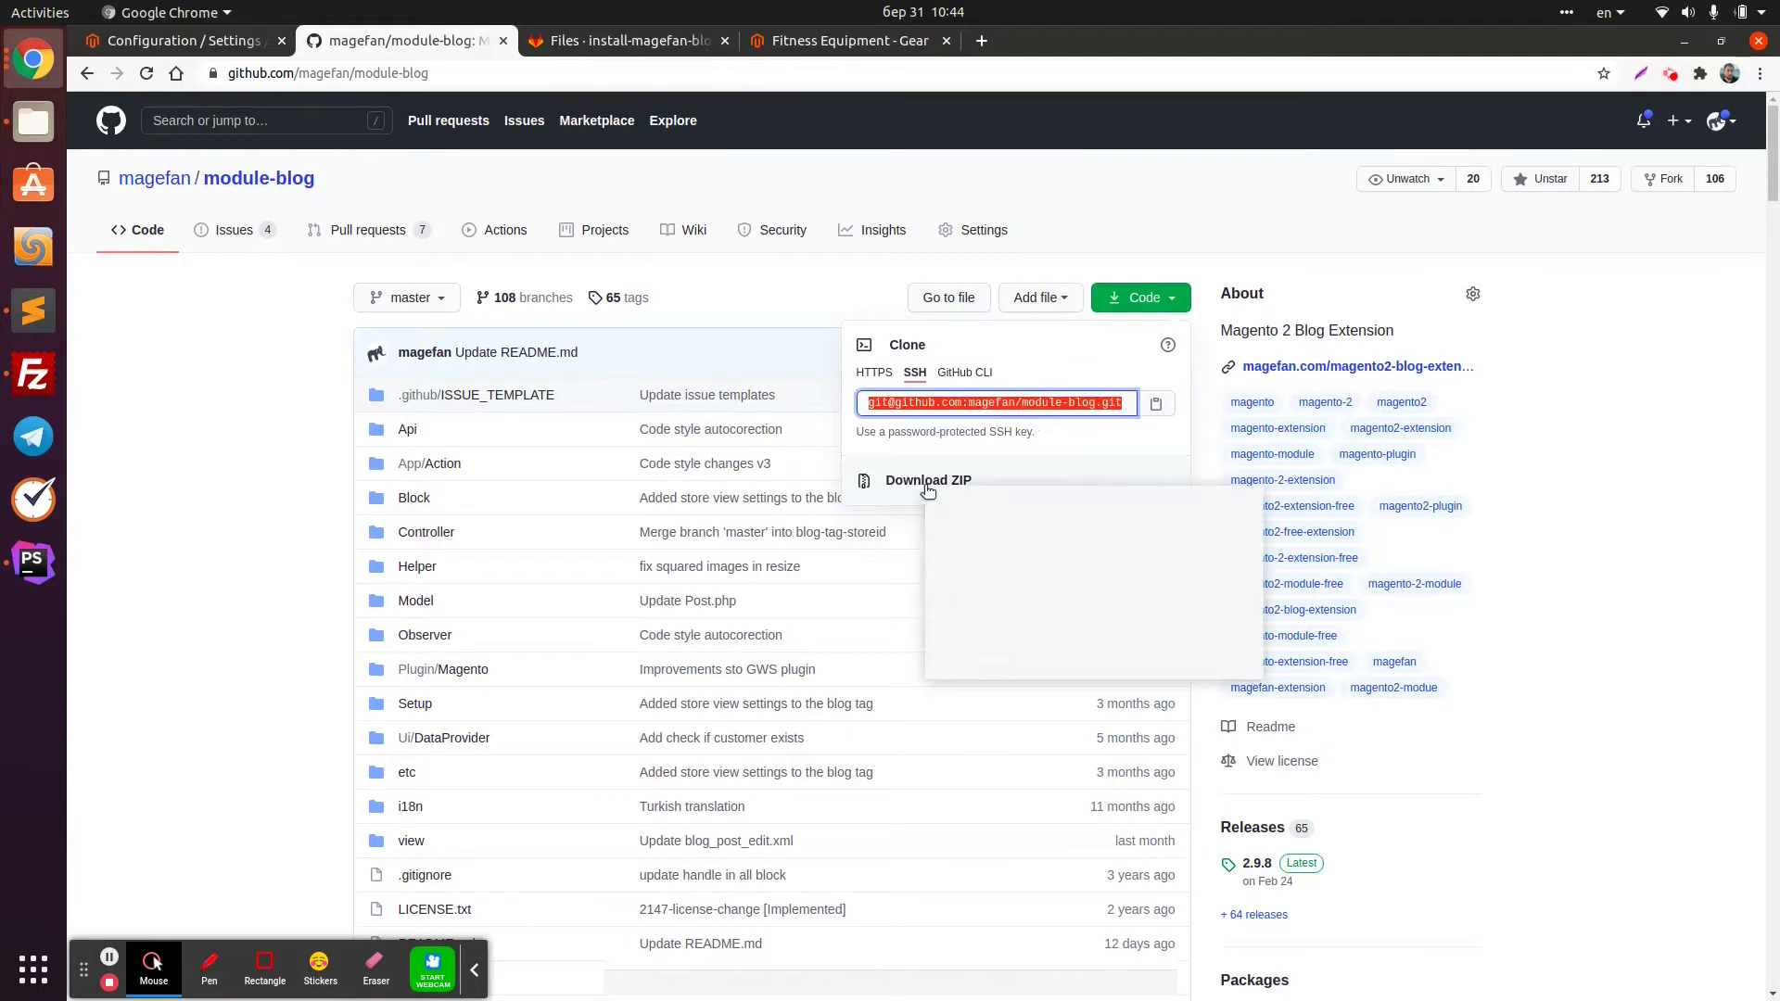
{"action": "left_click", "coordinate": [945, 655]}
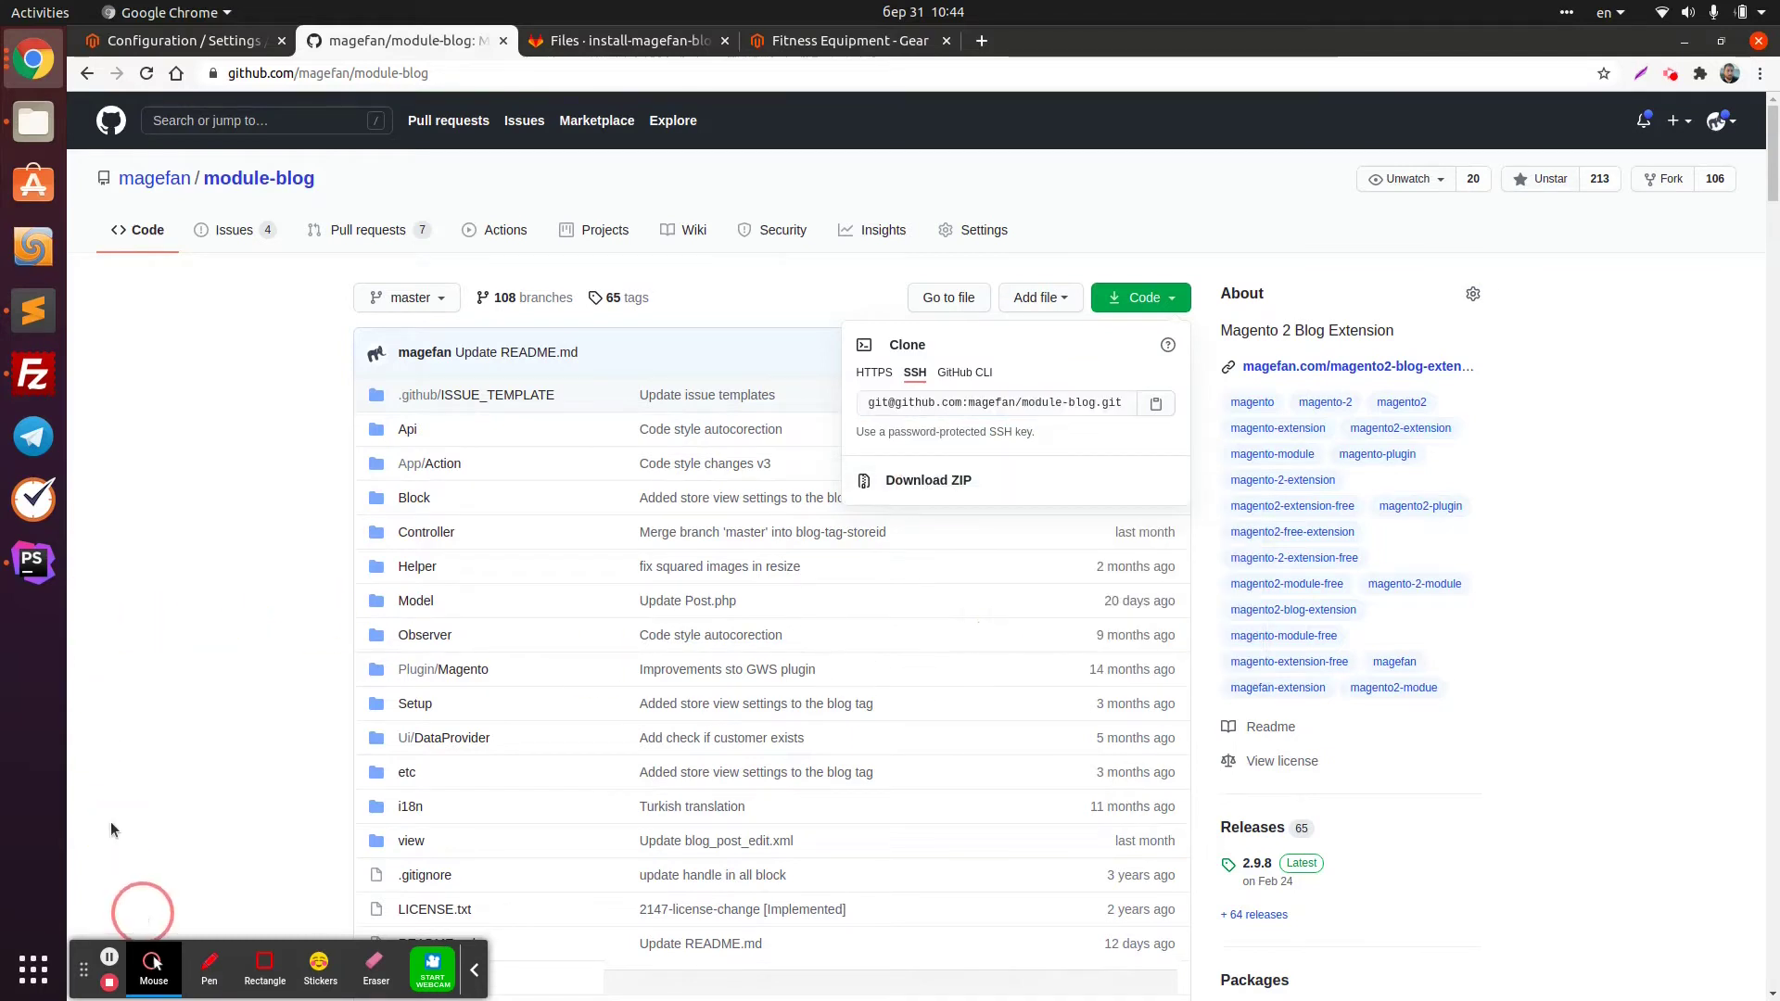
Change the terminal into the app/code/Magefan folder
{"action": "left_click", "coordinate": [34, 561]}
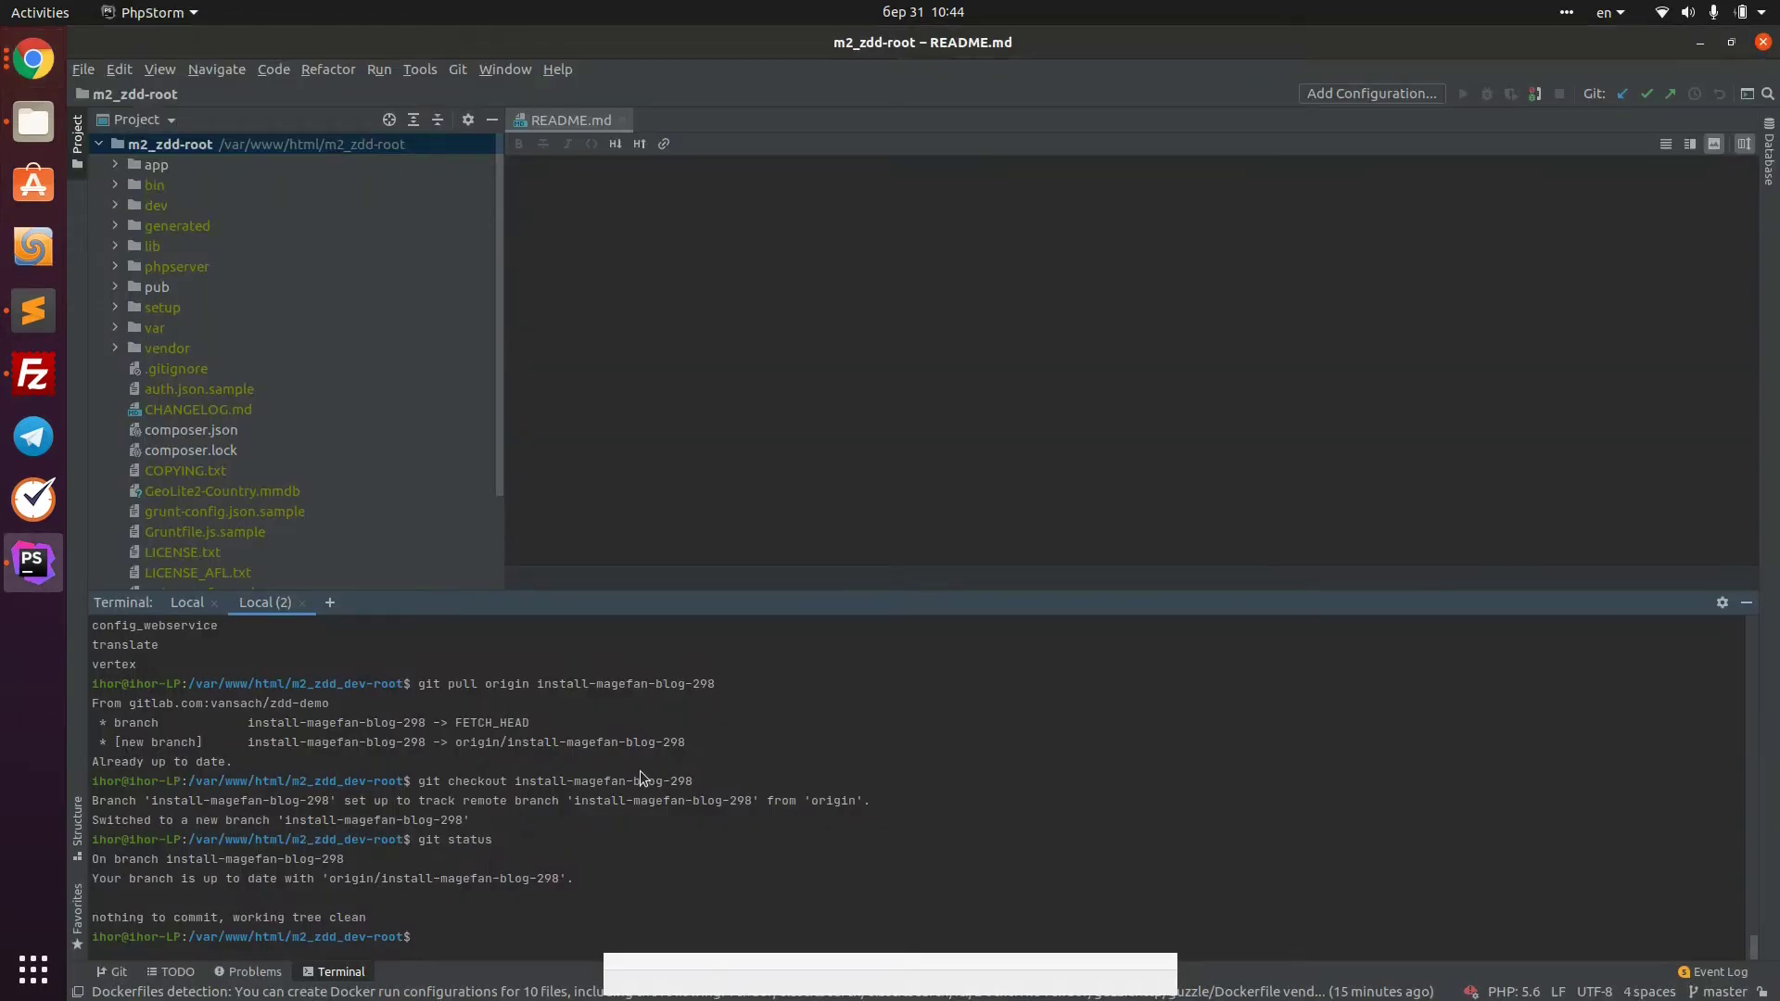
{"action": "type", "text": "wget"}
{"action": "key", "text": "BackSpace"}
{"action": "key", "text": "BackSpace"}
{"action": "key", "text": "BackSpace"}
{"action": "key", "text": "BackSpace"}
{"action": "type", "text": "cd app/code/M"}
{"action": "key", "text": "Tab"}
{"action": "key", "text": "Return"}
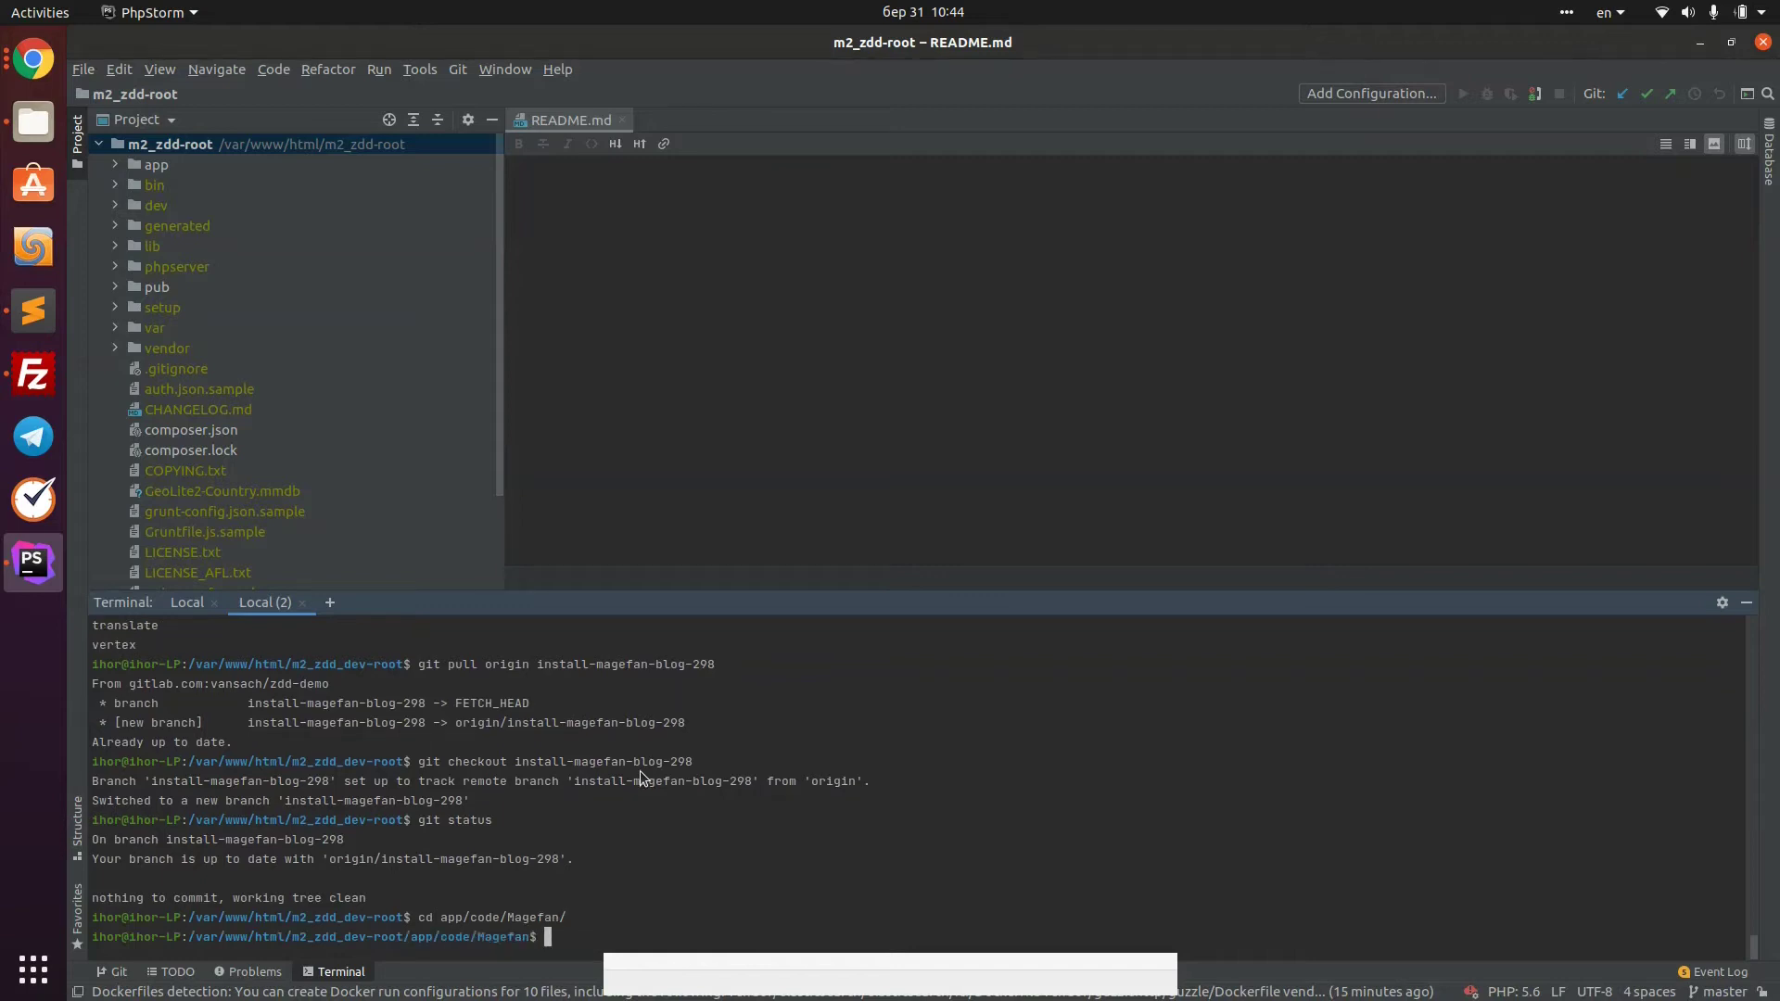
Download master.zip from the copied link with wget and list the folder
{"action": "type", "text": "weget"}
{"action": "key", "text": "ctrl+shift+v"}
{"action": "key", "text": "Return"}
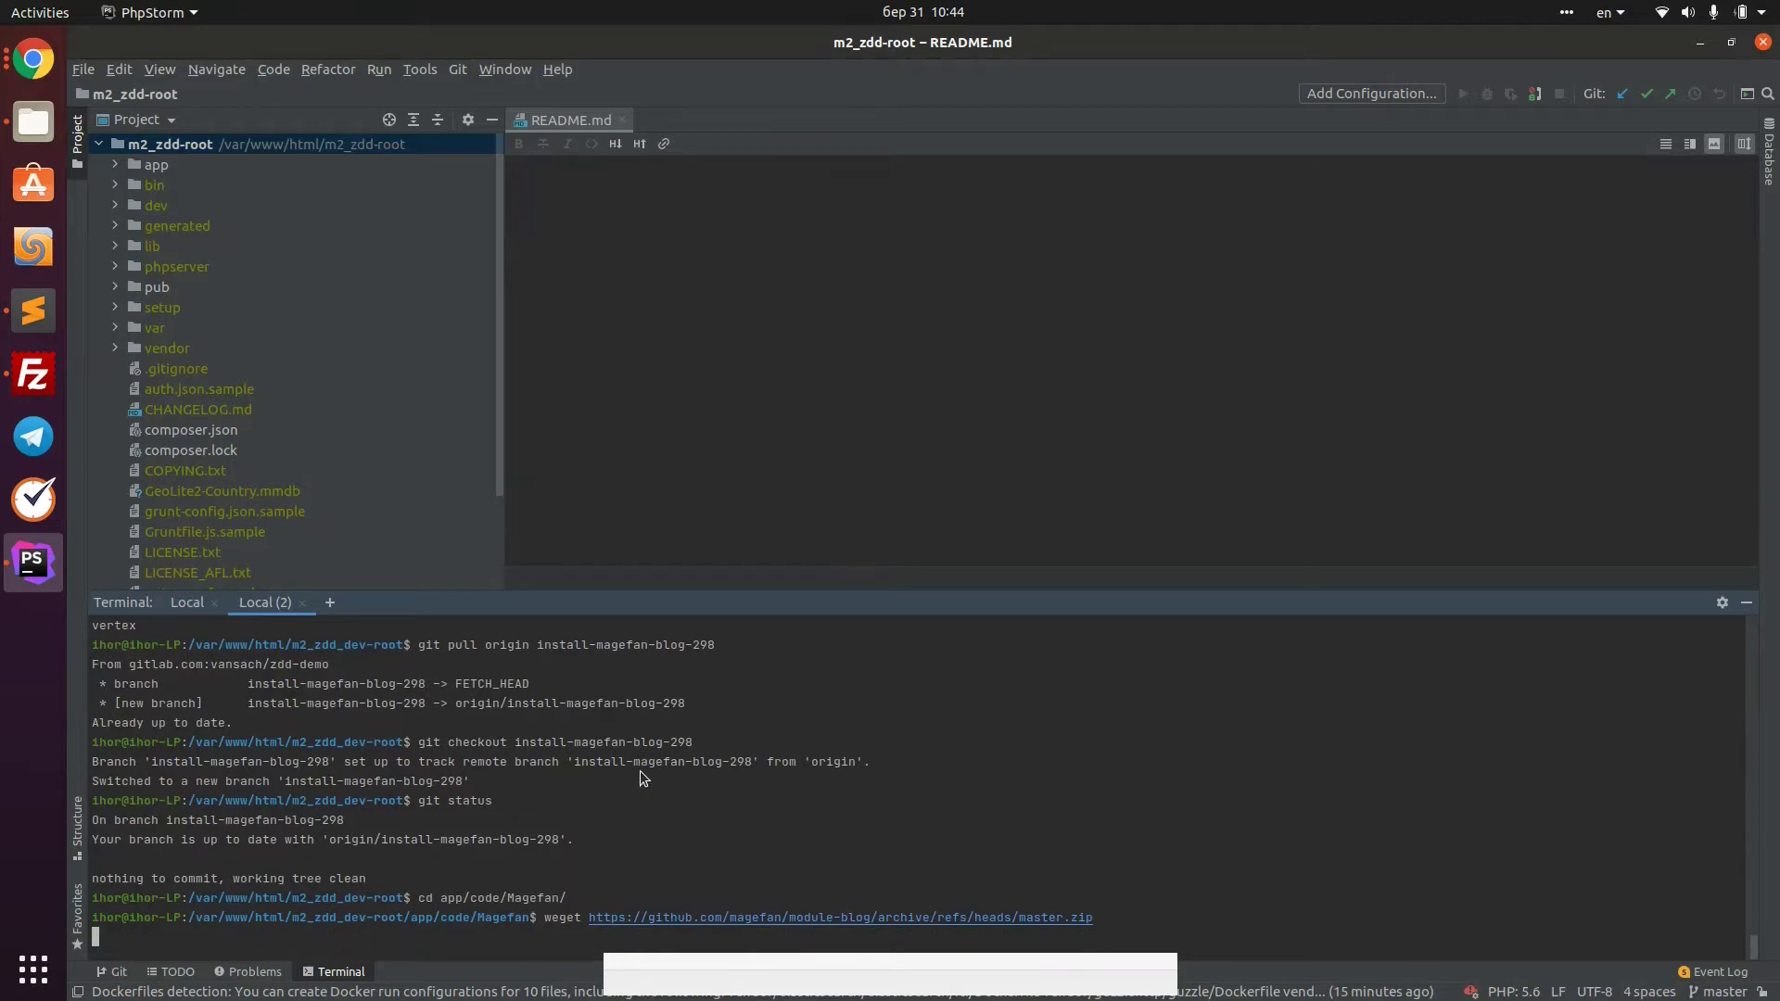
{"action": "key", "text": "Up"}
{"action": "key", "text": "Home"}
{"action": "key", "text": "Right"}
{"action": "key", "text": "Right"}
{"action": "key", "text": "BackSpace"}
{"action": "key", "text": "Return"}
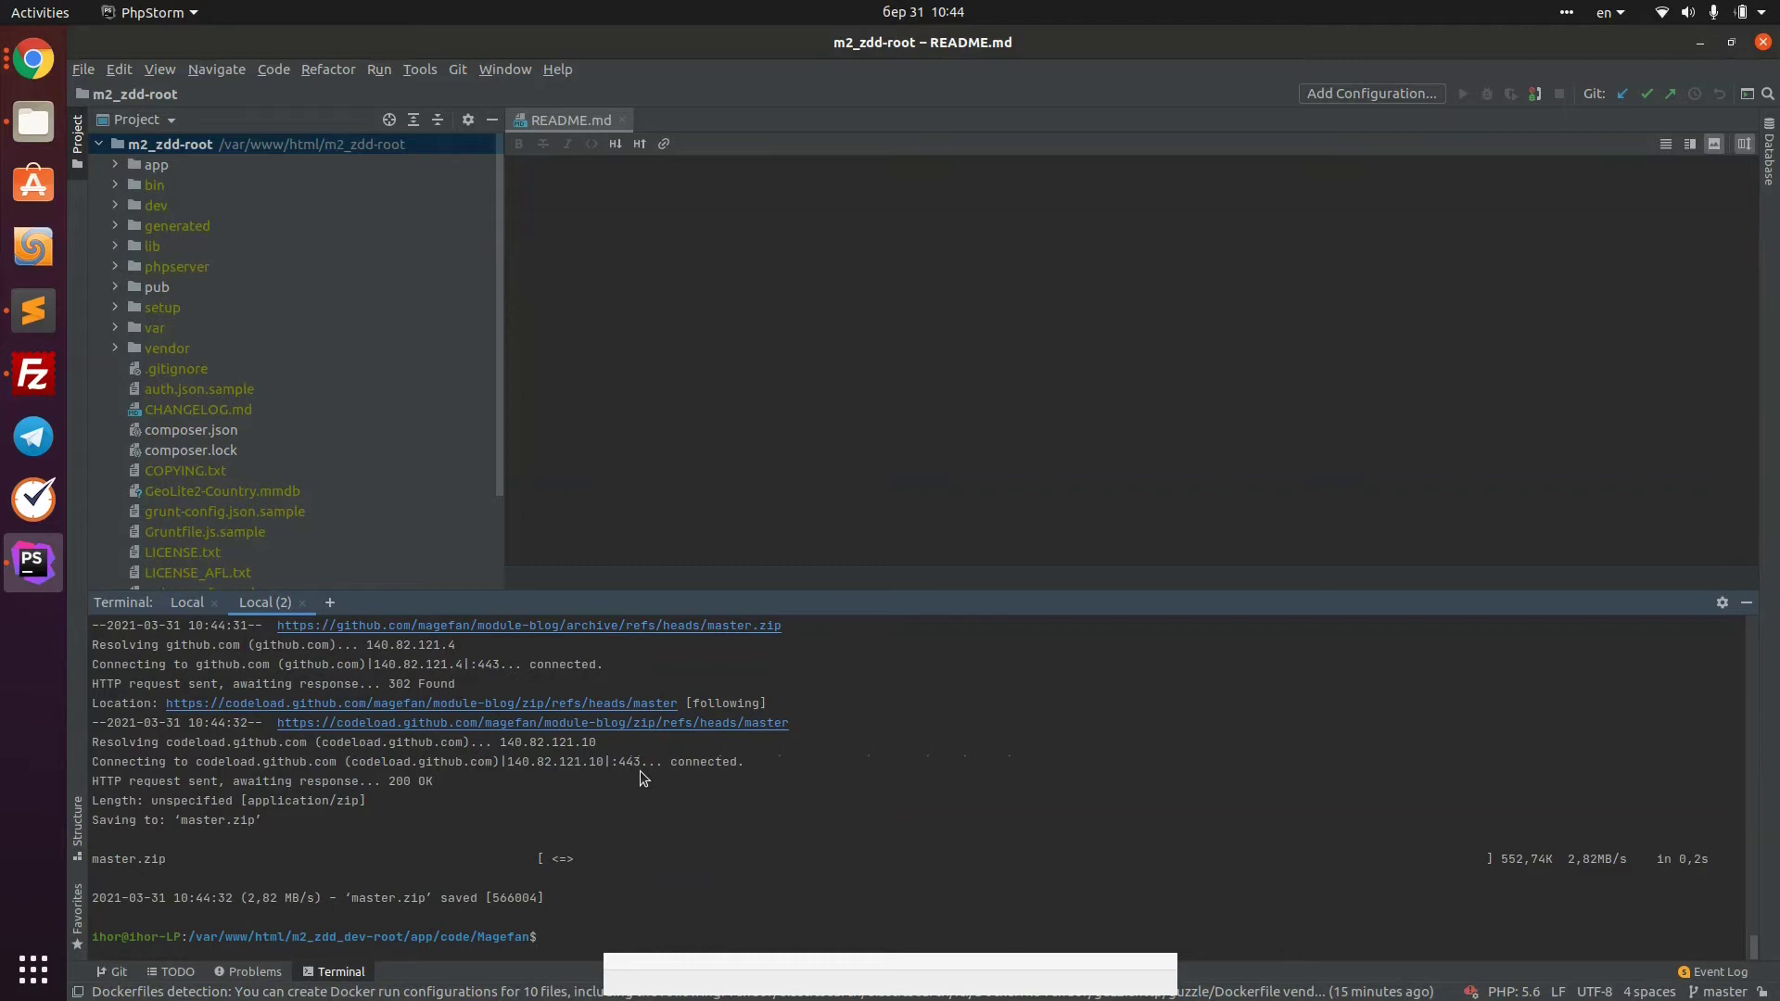
{"action": "type", "text": "dir"}
{"action": "key", "text": "Return"}
Unzip master.zip, then delete the archive with rm
{"action": "type", "text": "un"}
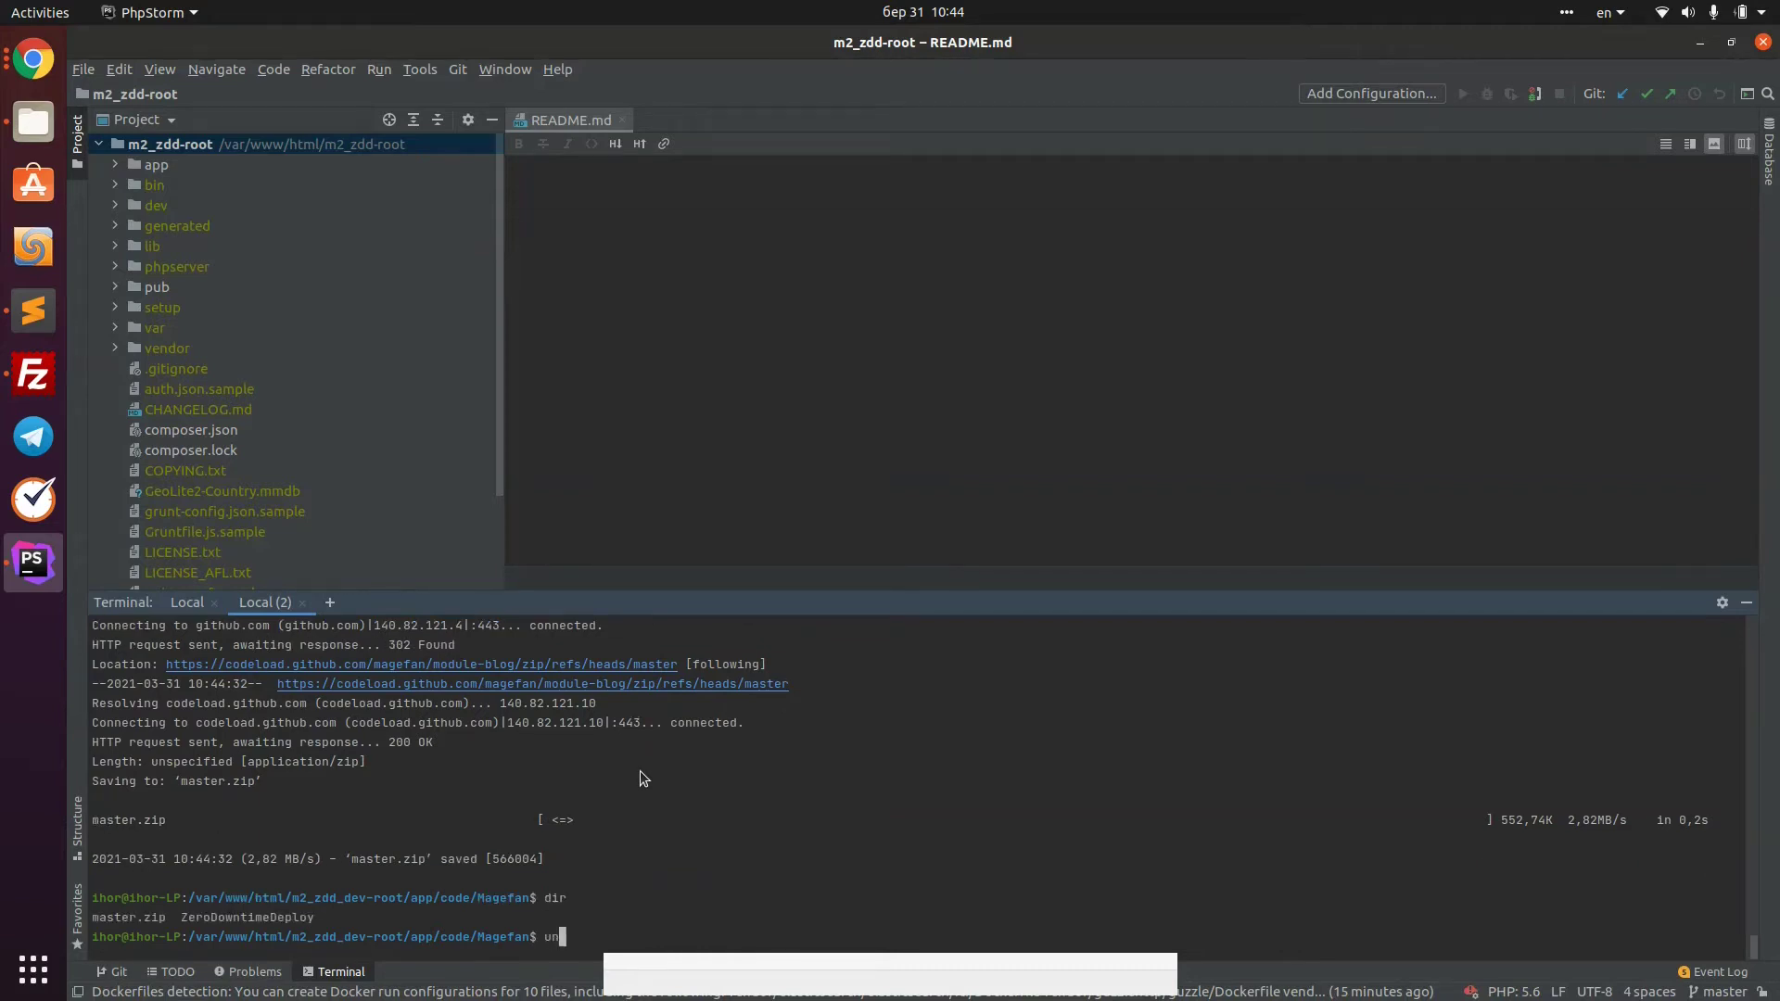
{"action": "type", "text": "zip ma"}
{"action": "key", "text": "BackSpace"}
{"action": "type", "text": "s"}
{"action": "key", "text": "Tab"}
{"action": "key", "text": "Return"}
{"action": "type", "text": "dir"}
{"action": "key", "text": "Return"}
{"action": "type", "text": "rm ma"}
{"action": "key", "text": "Tab"}
{"action": "key", "text": "Return"}
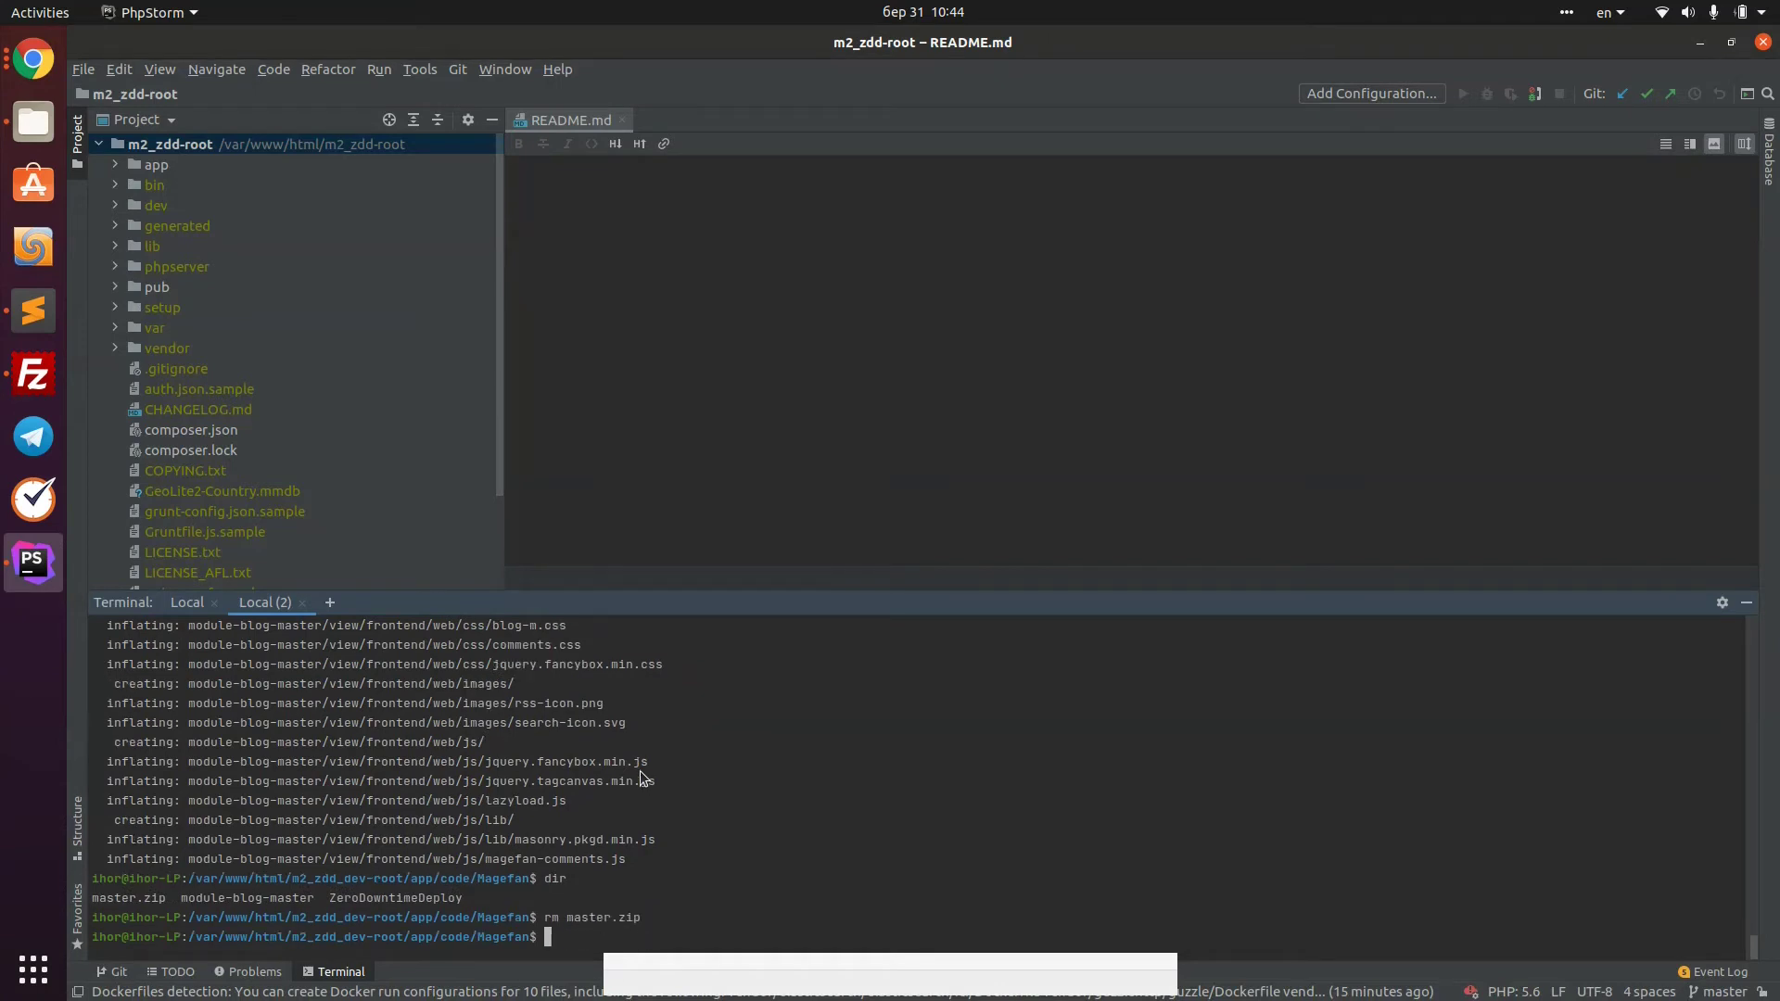
Rename module-blog-master to Blog with mv and verify the folder listing
{"action": "type", "text": "mv m"}
{"action": "key", "text": "Tab"}
{"action": "type", "text": "B"}
{"action": "key", "text": "Tab"}
{"action": "key", "text": "Return"}
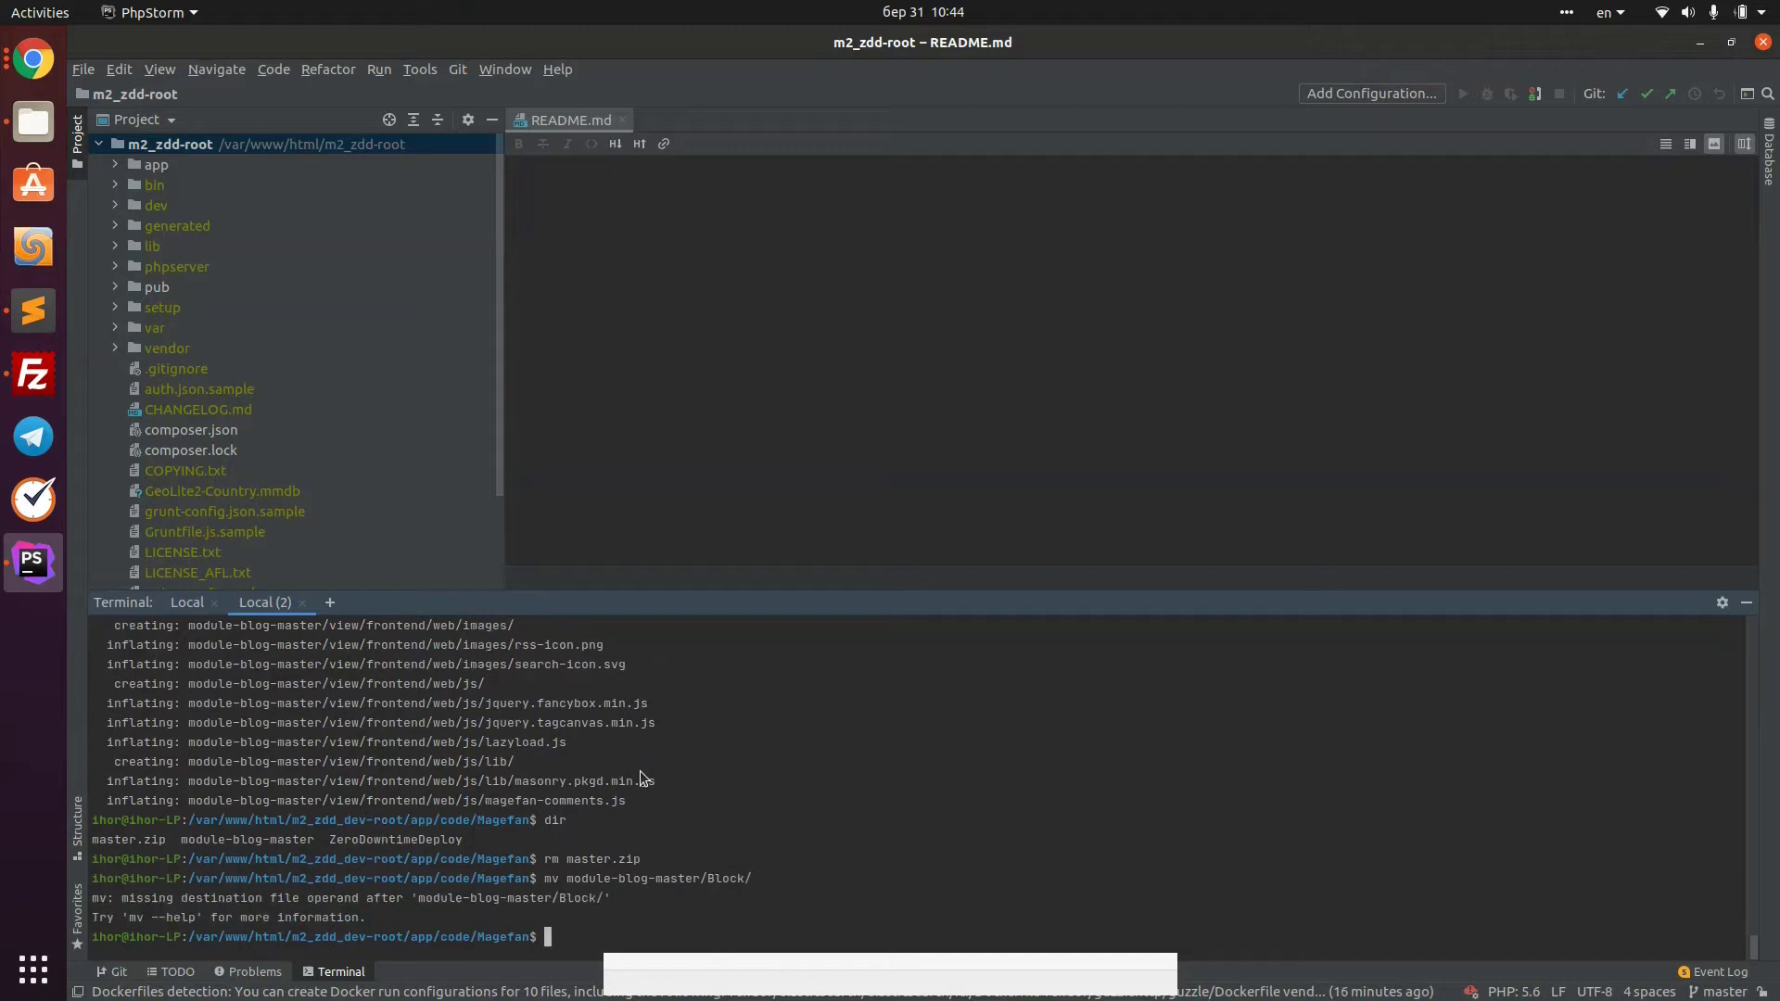
{"action": "key", "text": "Up"}
{"action": "key", "text": "BackSpace"}
{"action": "key", "text": "BackSpace"}
{"action": "key", "text": "BackSpace"}
{"action": "key", "text": "BackSpace"}
{"action": "key", "text": "BackSpace"}
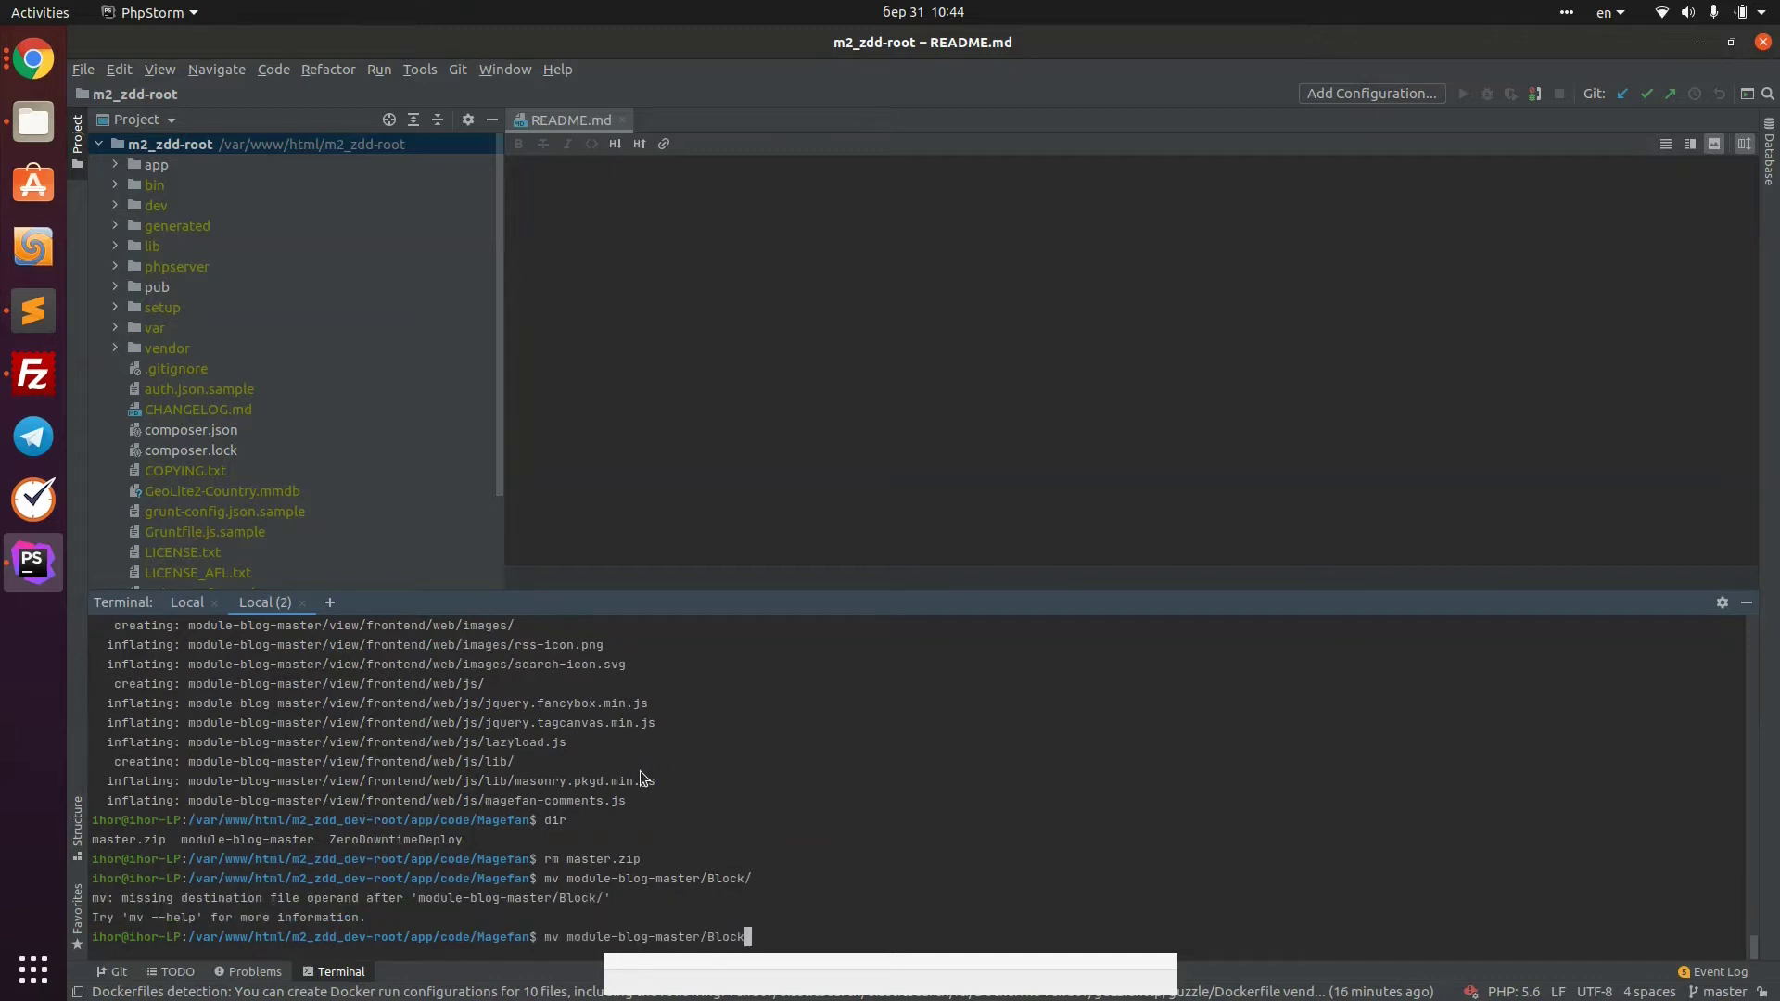
{"action": "key", "text": "BackSpace"}
{"action": "type", "text": "Bl"}
{"action": "key", "text": "BackSpace"}
{"action": "key", "text": "BackSpace"}
{"action": "key", "text": "BackSpace"}
{"action": "key", "text": "Tab"}
{"action": "key", "text": "Tab"}
{"action": "key", "text": "BackSpace"}
{"action": "key", "text": "BackSpace"}
{"action": "key", "text": "BackSpace"}
{"action": "key", "text": "BackSpace"}
{"action": "key", "text": "BackSpace"}
{"action": "key", "text": "BackSpace"}
{"action": "key", "text": "BackSpace"}
{"action": "key", "text": "BackSpace"}
{"action": "key", "text": "BackSpace"}
{"action": "key", "text": "BackSpace"}
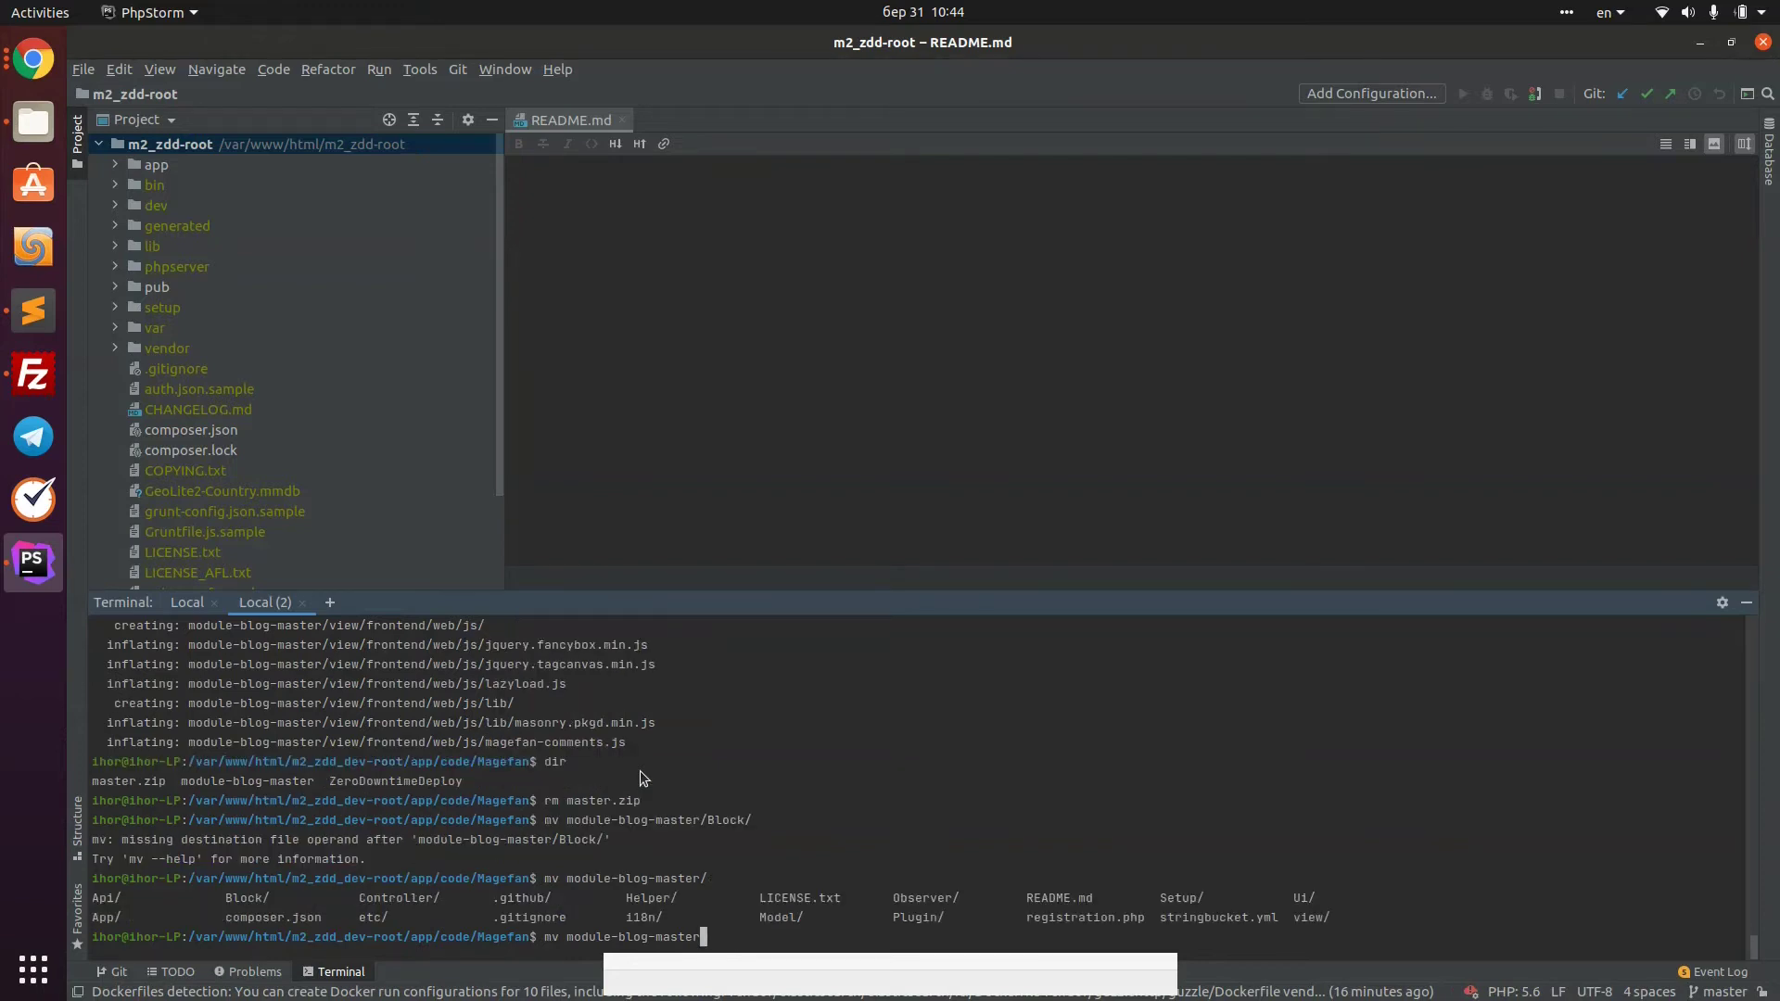
{"action": "key", "text": "BackSpace"}
{"action": "key", "text": "BackSpace"}
{"action": "key", "text": "BackSpace"}
{"action": "key", "text": "BackSpace"}
{"action": "key", "text": "BackSpace"}
{"action": "key", "text": "BackSpace"}
{"action": "key", "text": "BackSpace"}
{"action": "key", "text": "BackSpace"}
{"action": "key", "text": "BackSpace"}
{"action": "type", "text": "mo"}
{"action": "key", "text": "Tab"}
{"action": "type", "text": "Blog"}
{"action": "key", "text": "Return"}
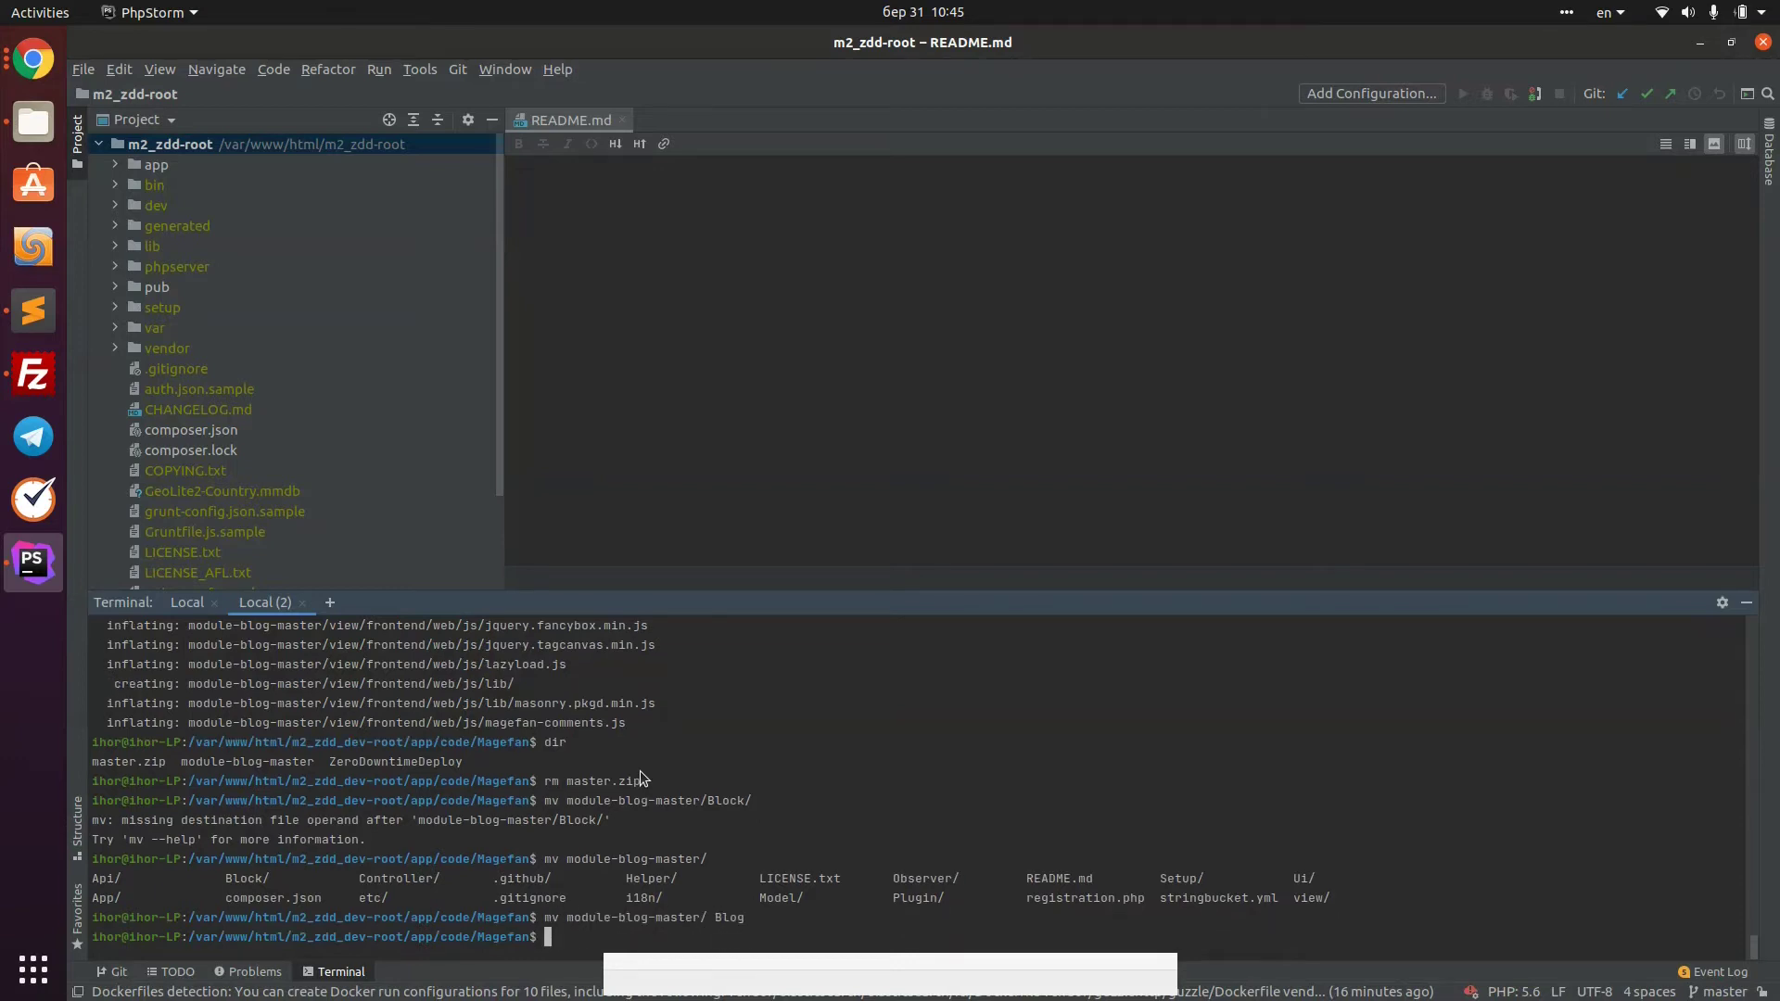
{"action": "type", "text": "dir"}
{"action": "key", "text": "Return"}
Go back up three levels to the project root and enter bin/magento setup:upgrade
{"action": "type", "text": "cd .."}
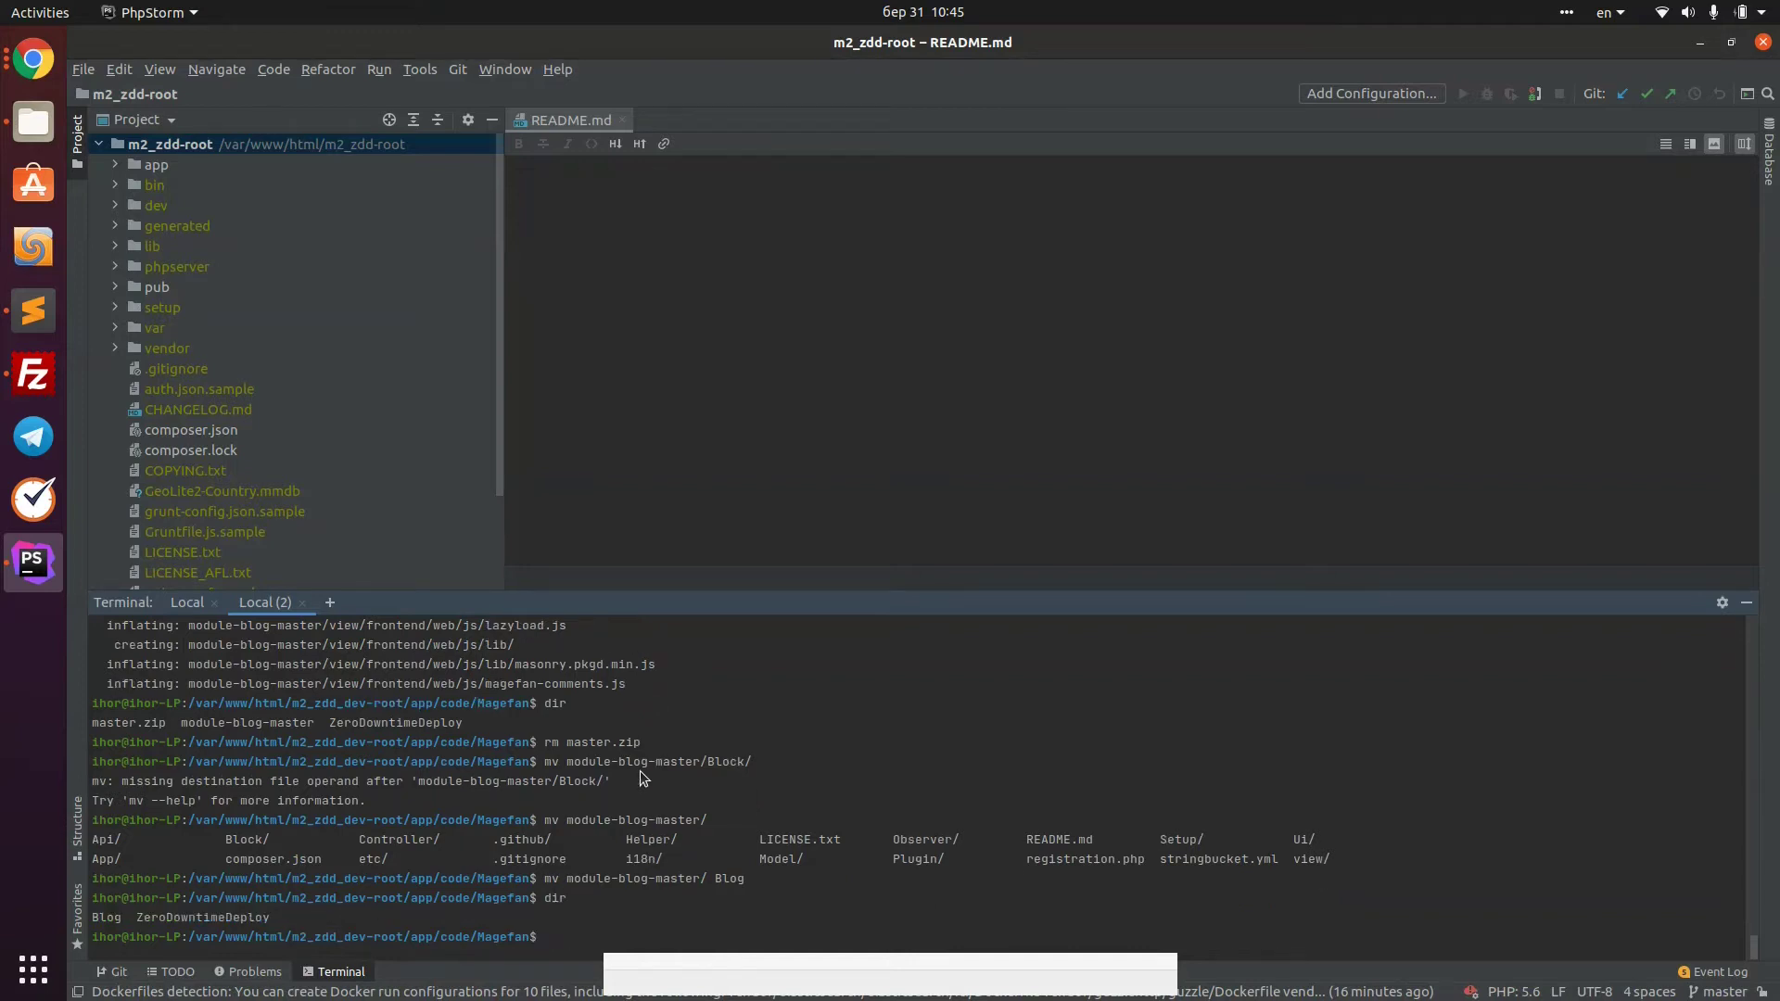
{"action": "key", "text": "Return"}
{"action": "type", "text": "cd .."}
{"action": "key", "text": "Return"}
{"action": "type", "text": "cd .."}
{"action": "key", "text": "Return"}
{"action": "type", "text": "bin/"}
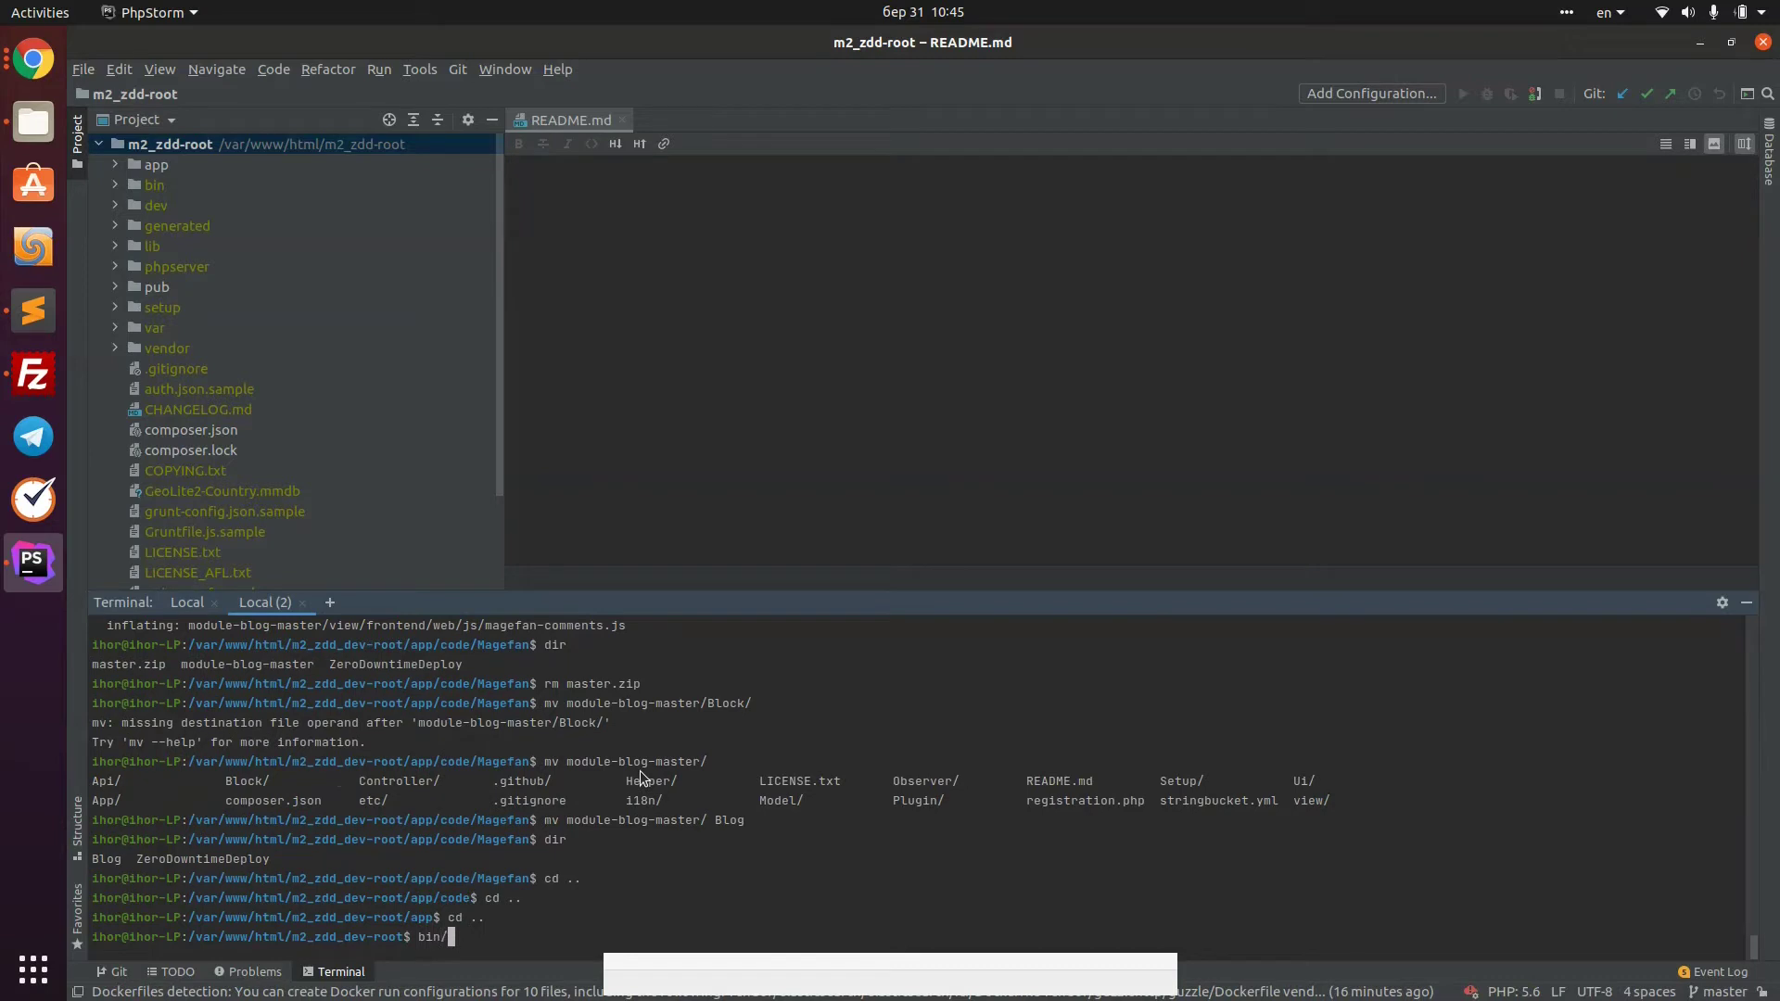
{"action": "type", "text": "magento setup:upgrade"}
Run bin/magento setup:upgrade and look at the Fitness Equipment storefront page
{"action": "key", "text": "Return"}
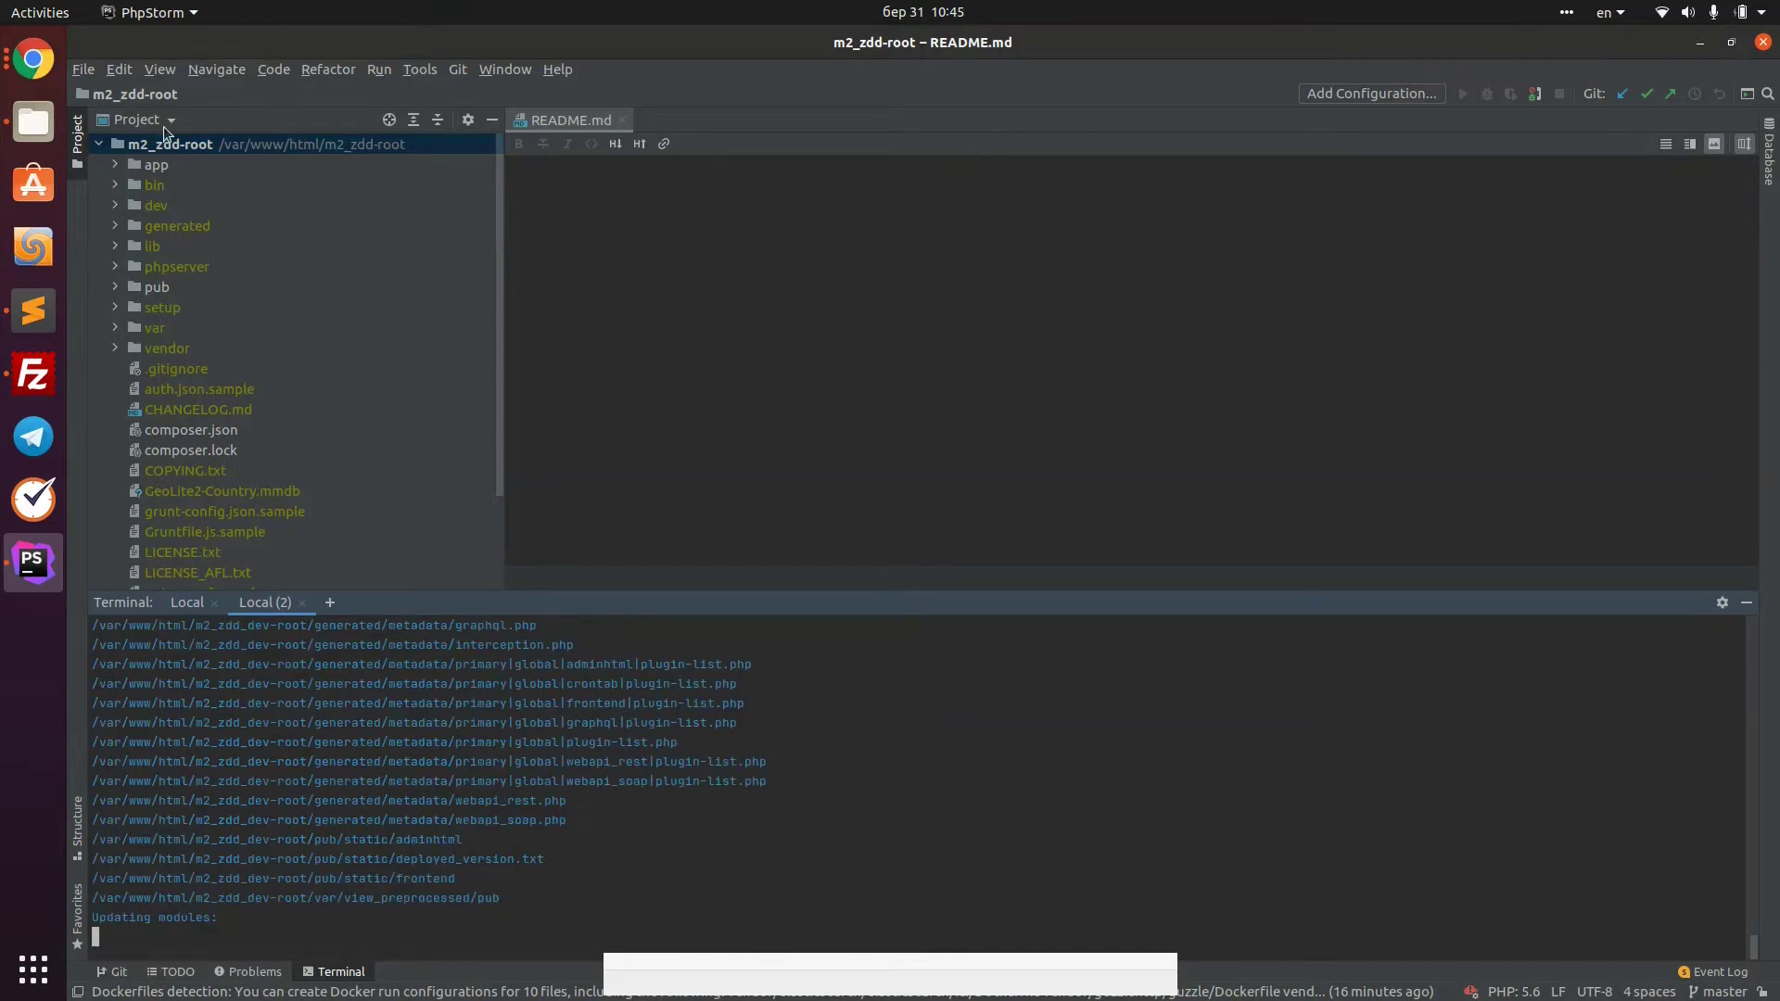
{"action": "left_click", "coordinate": [32, 58]}
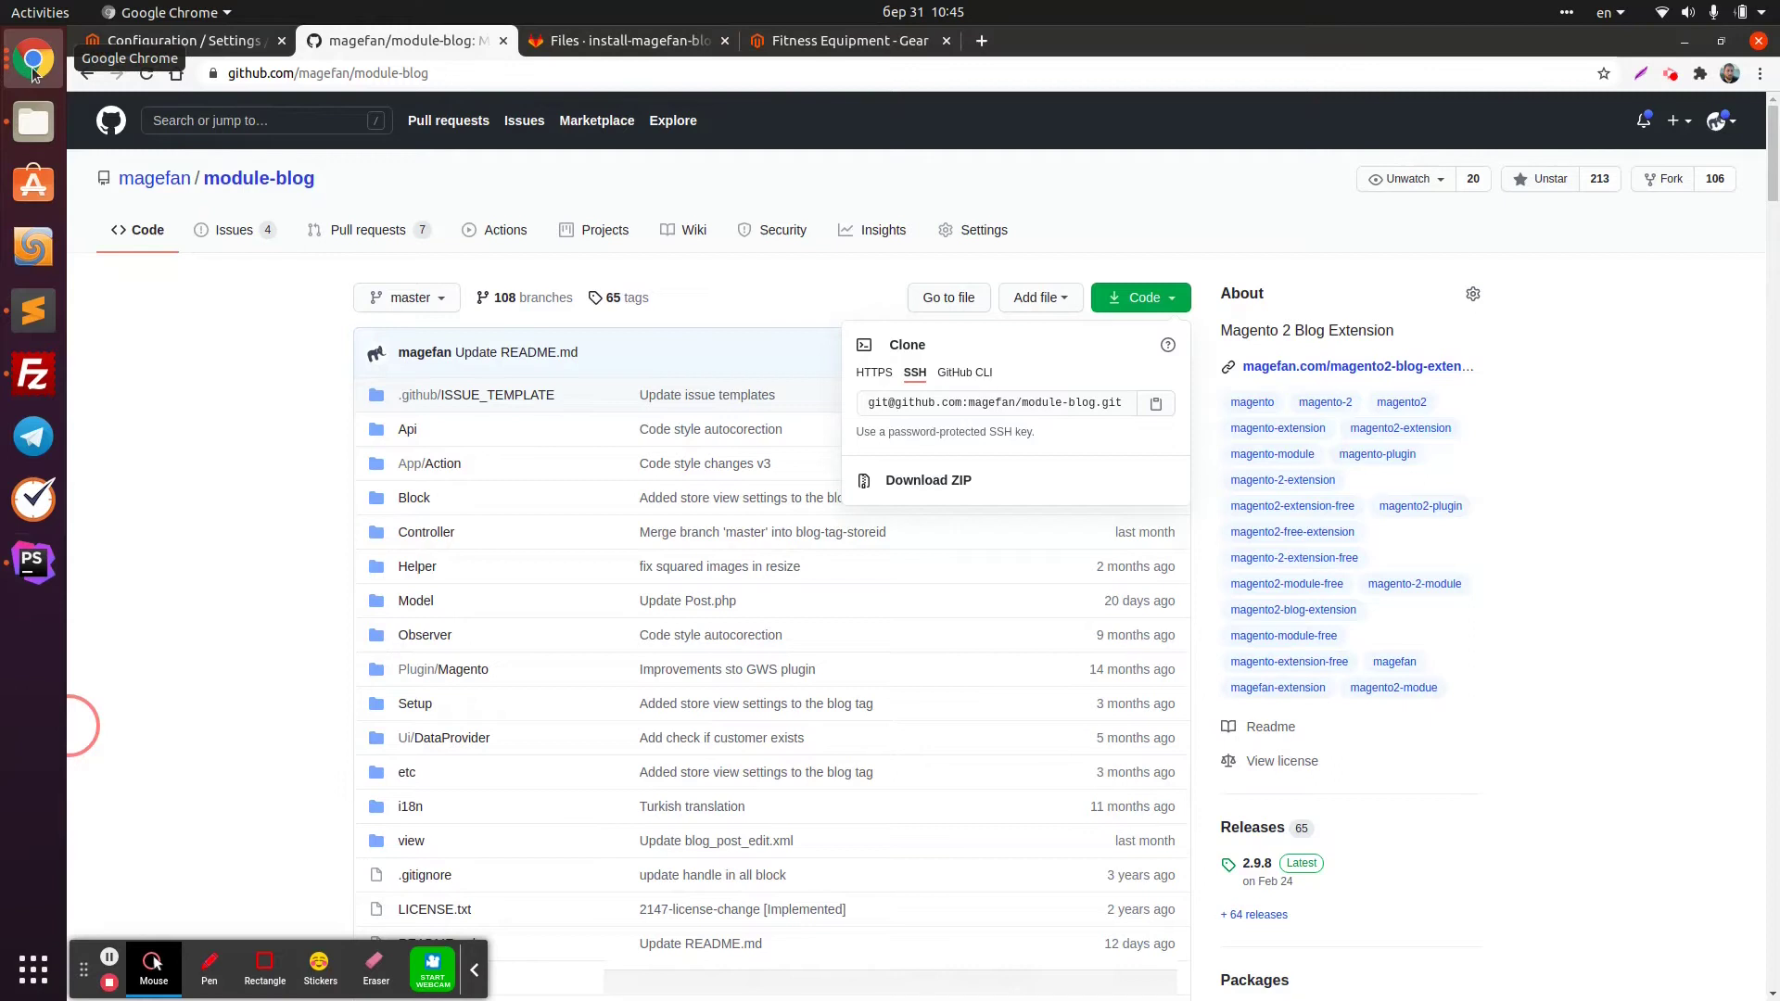
{"action": "left_click", "coordinate": [848, 44]}
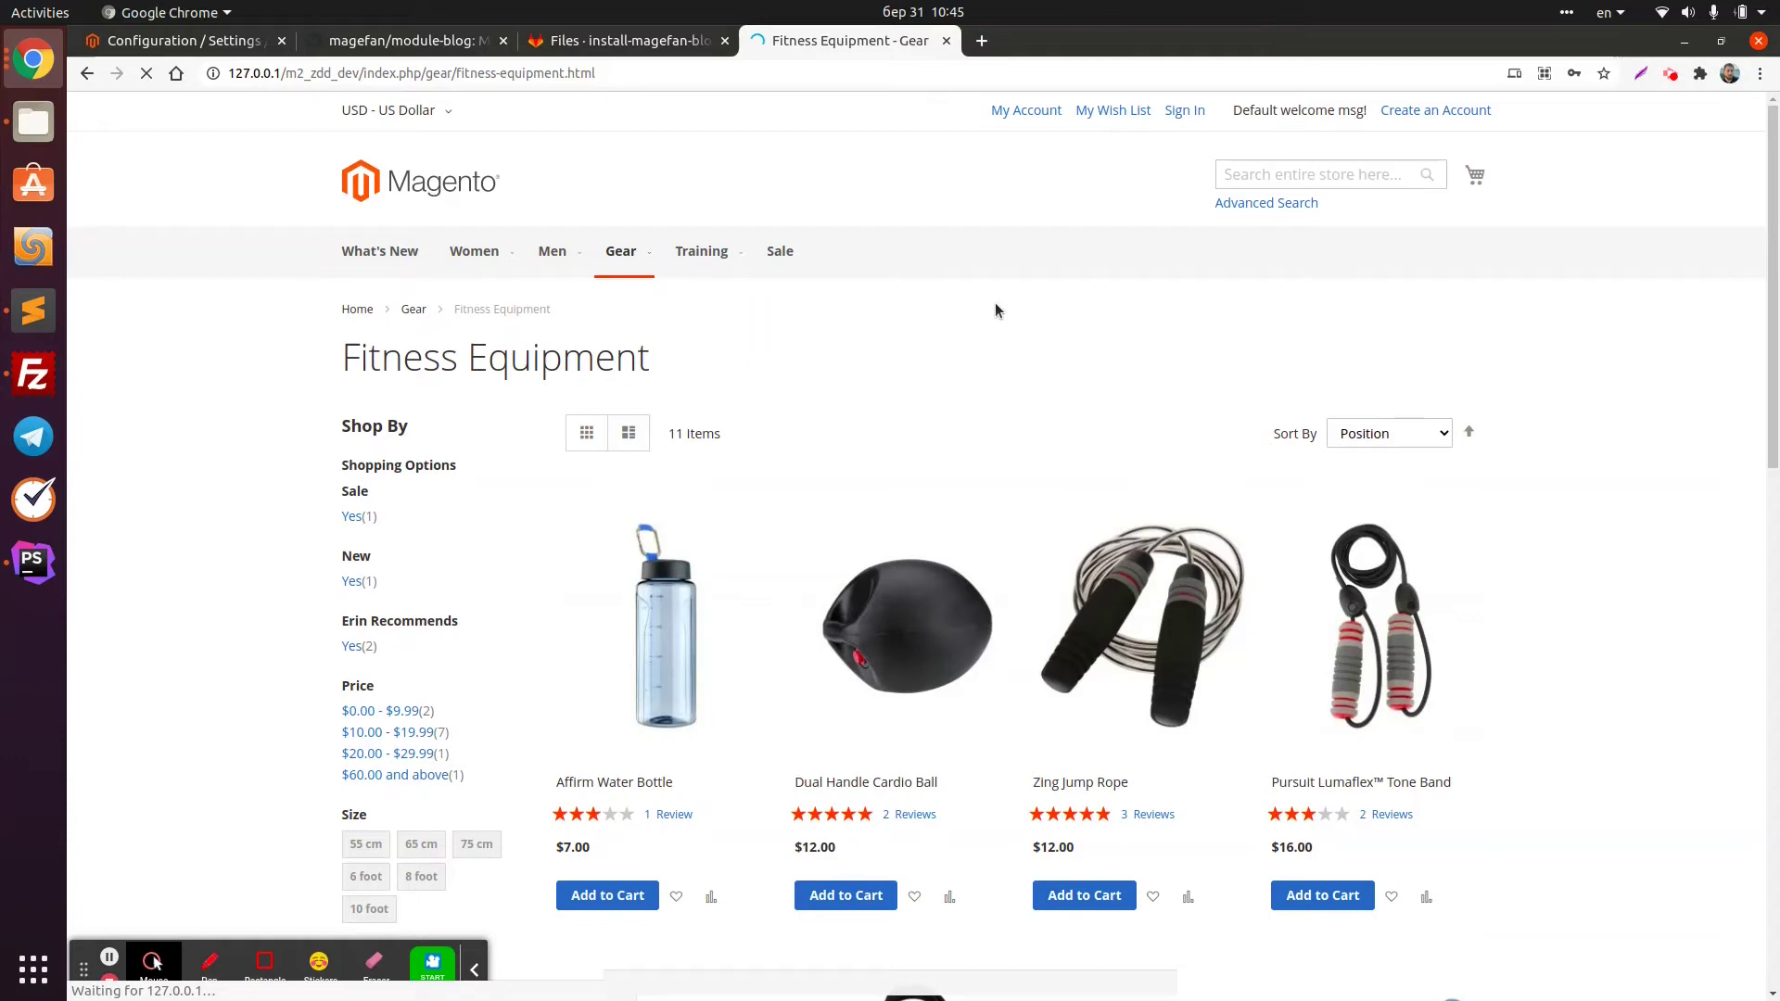
Review the di:compile and static-content:deploy output, then recheck the storefront
{"action": "left_click", "coordinate": [33, 561]}
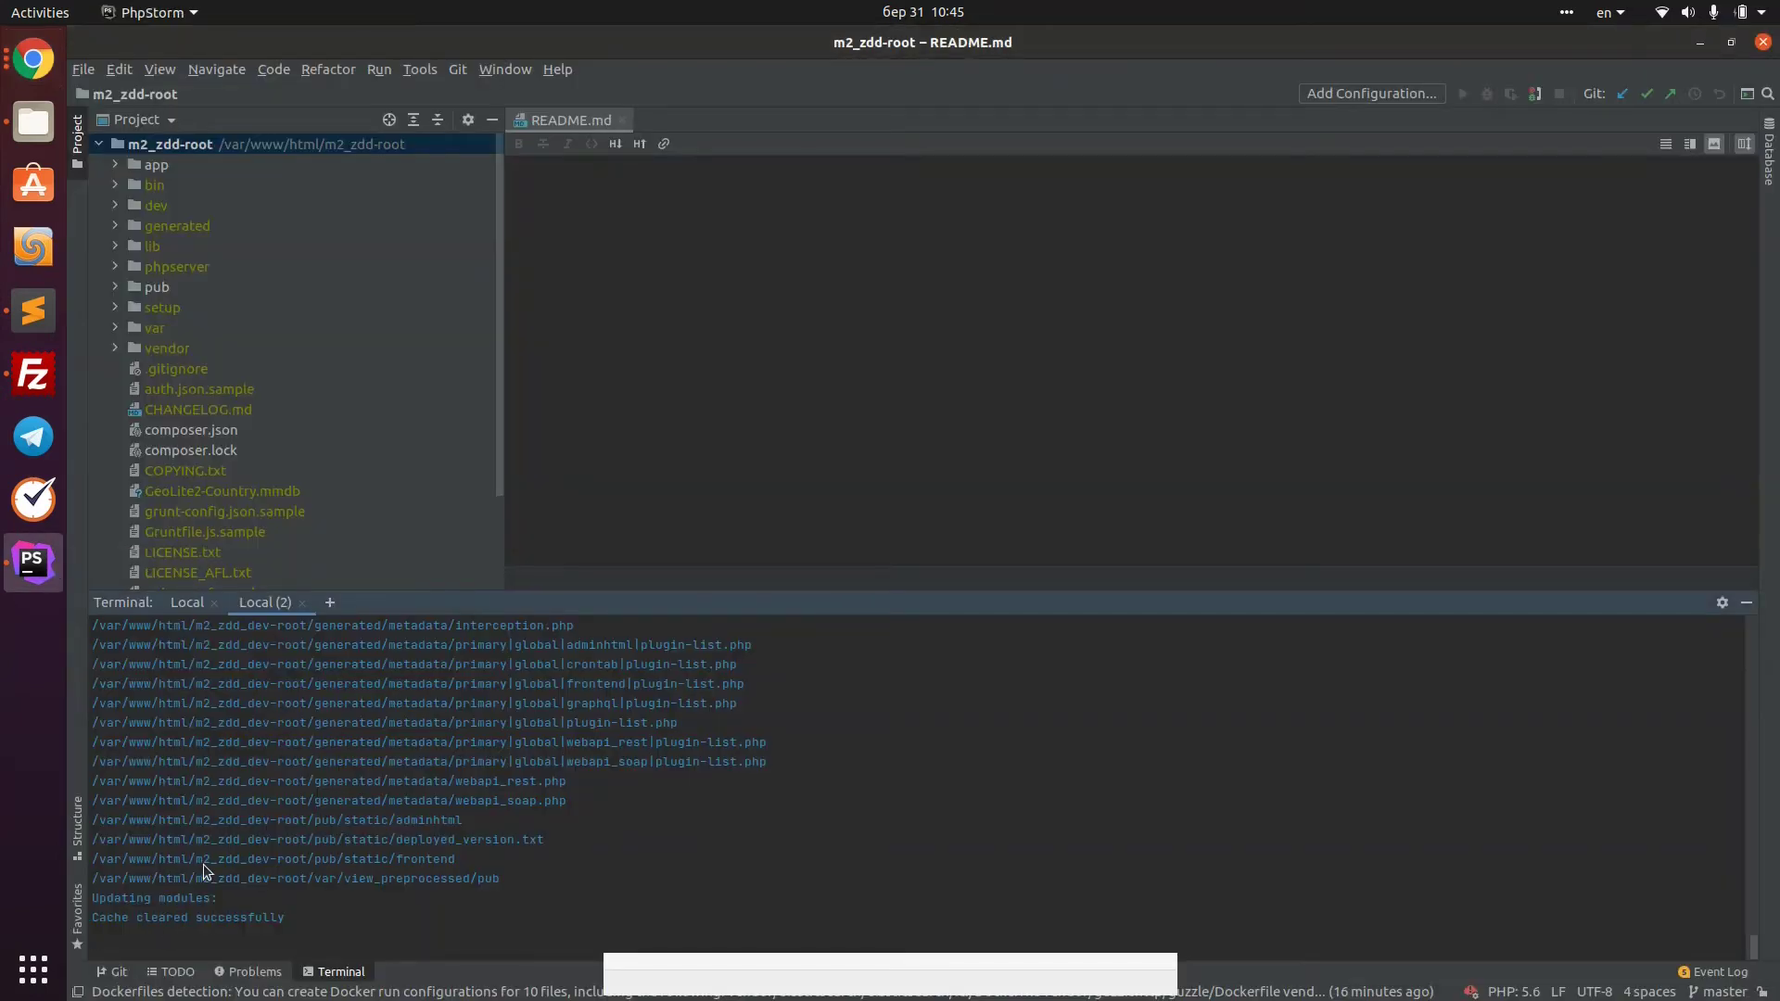
{"action": "left_click", "coordinate": [54, 85]}
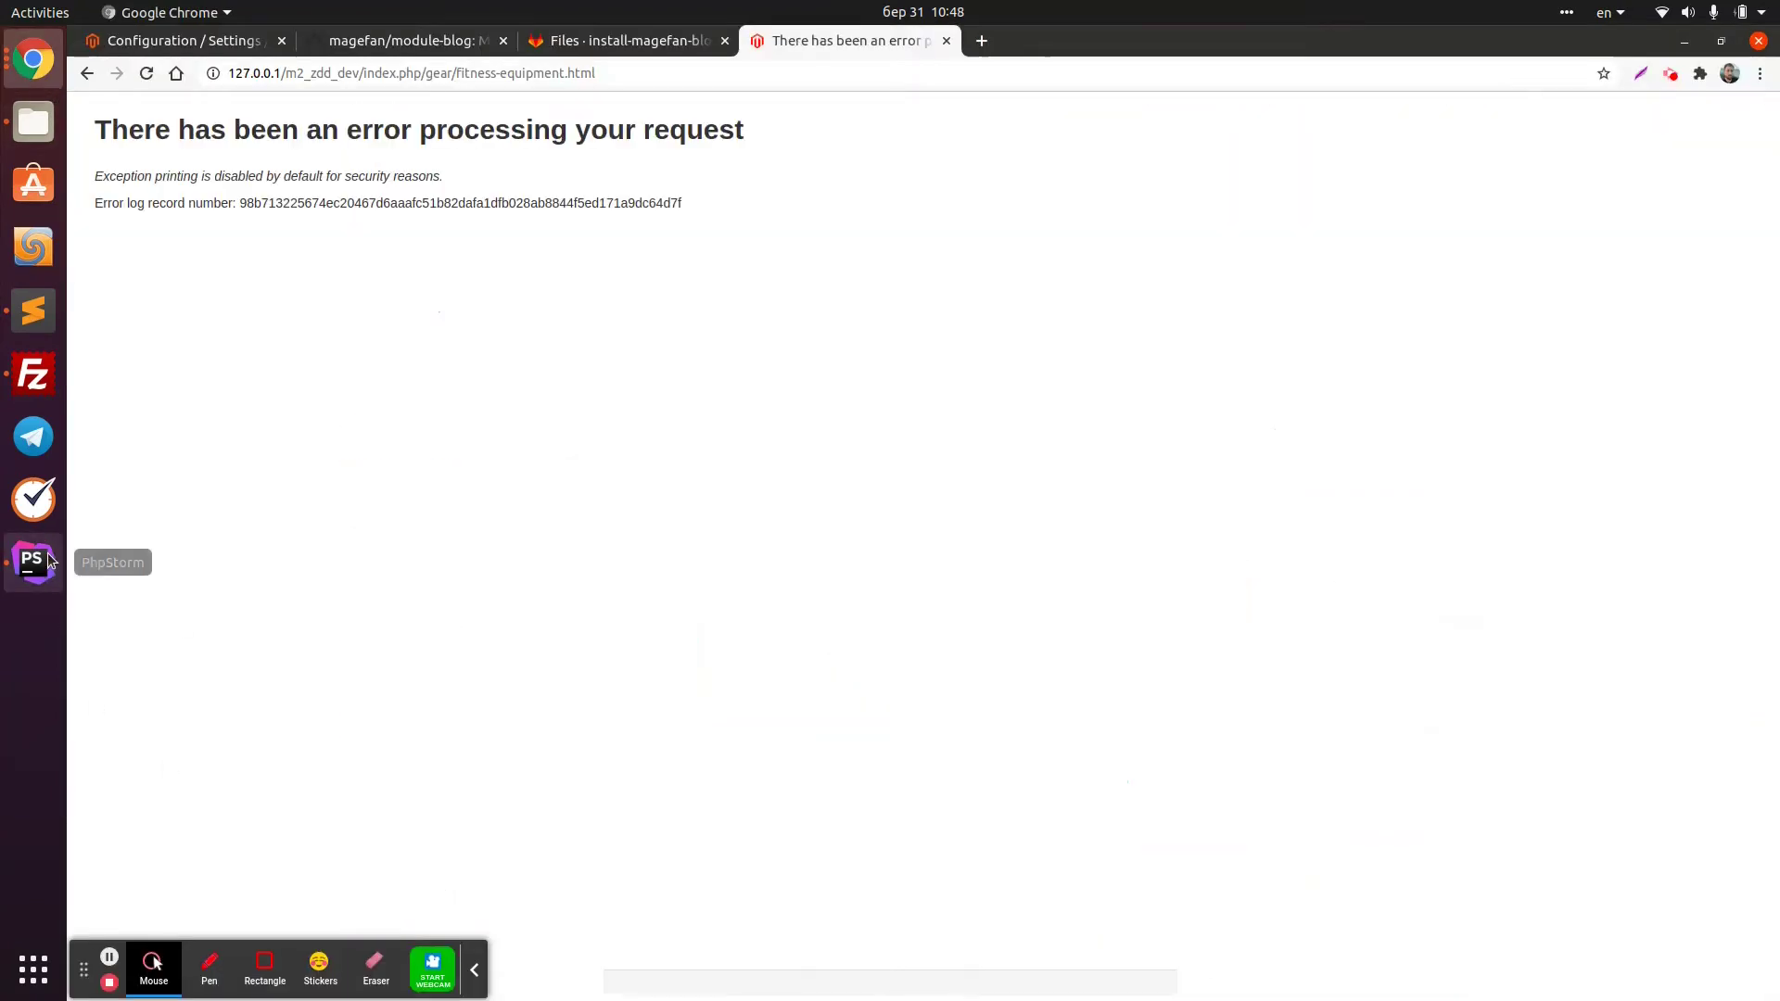
{"action": "left_click", "coordinate": [33, 560]}
{"action": "left_click_drag", "start_coordinate": [385, 707], "coordinate": [445, 843]}
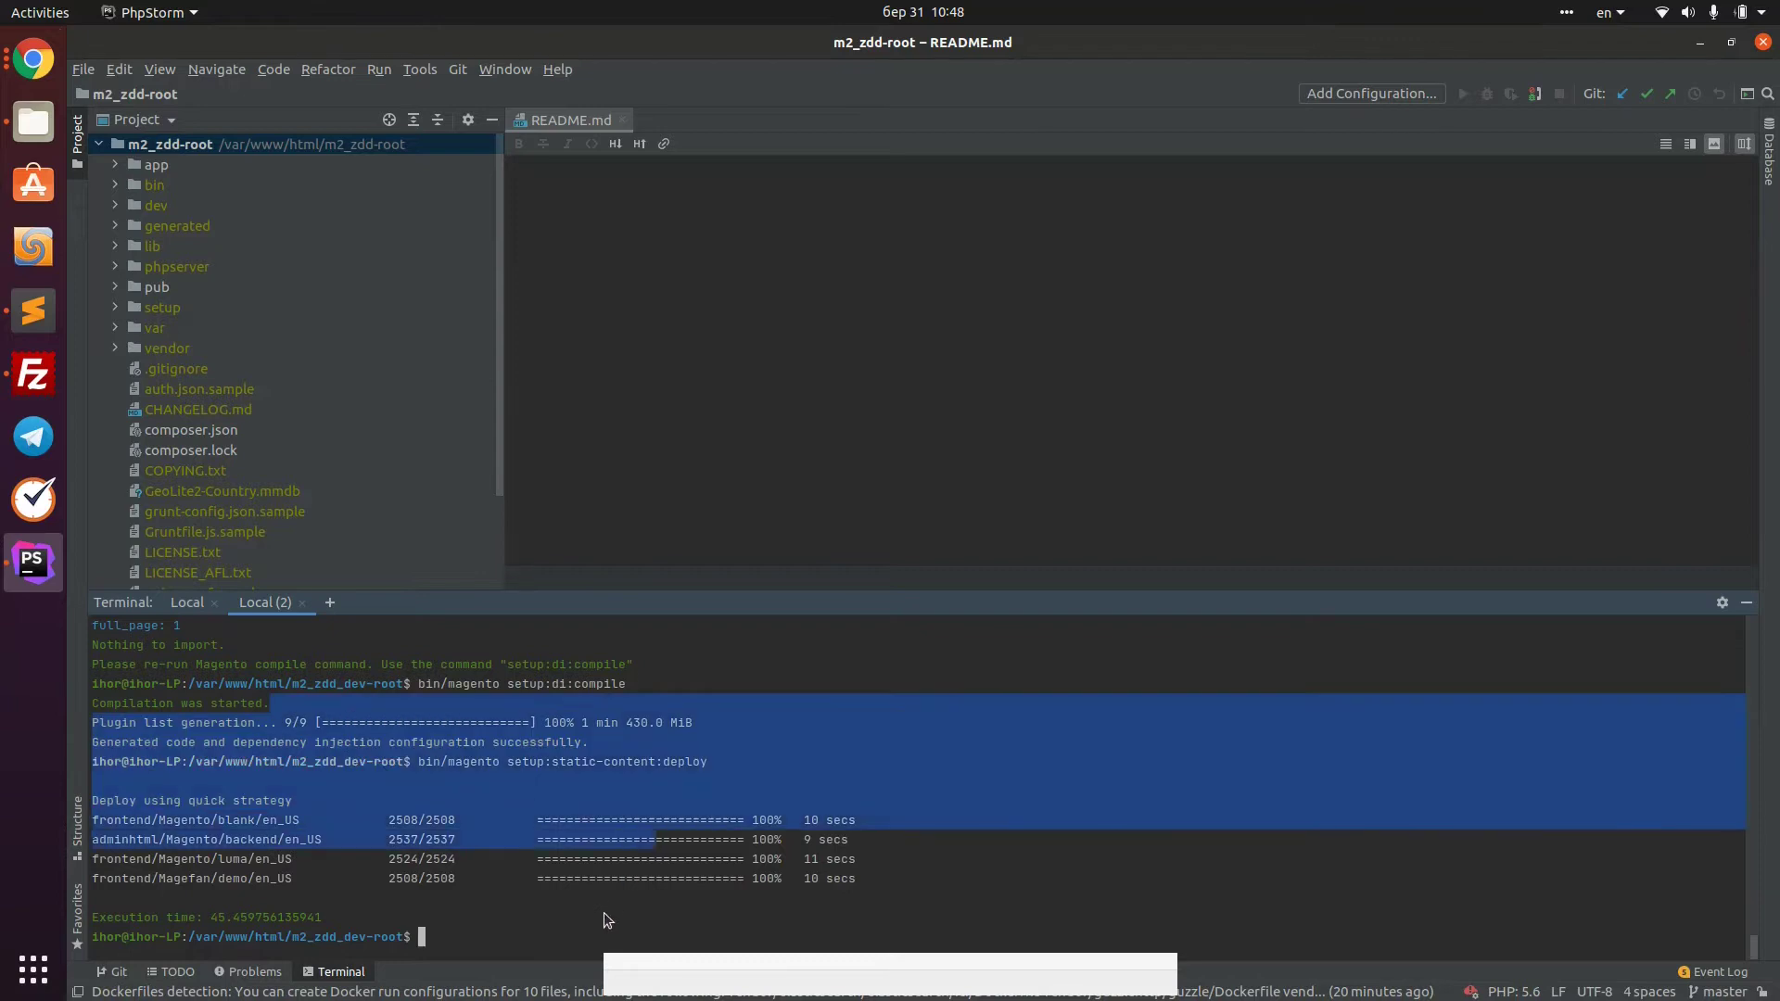
{"action": "left_click", "coordinate": [39, 70]}
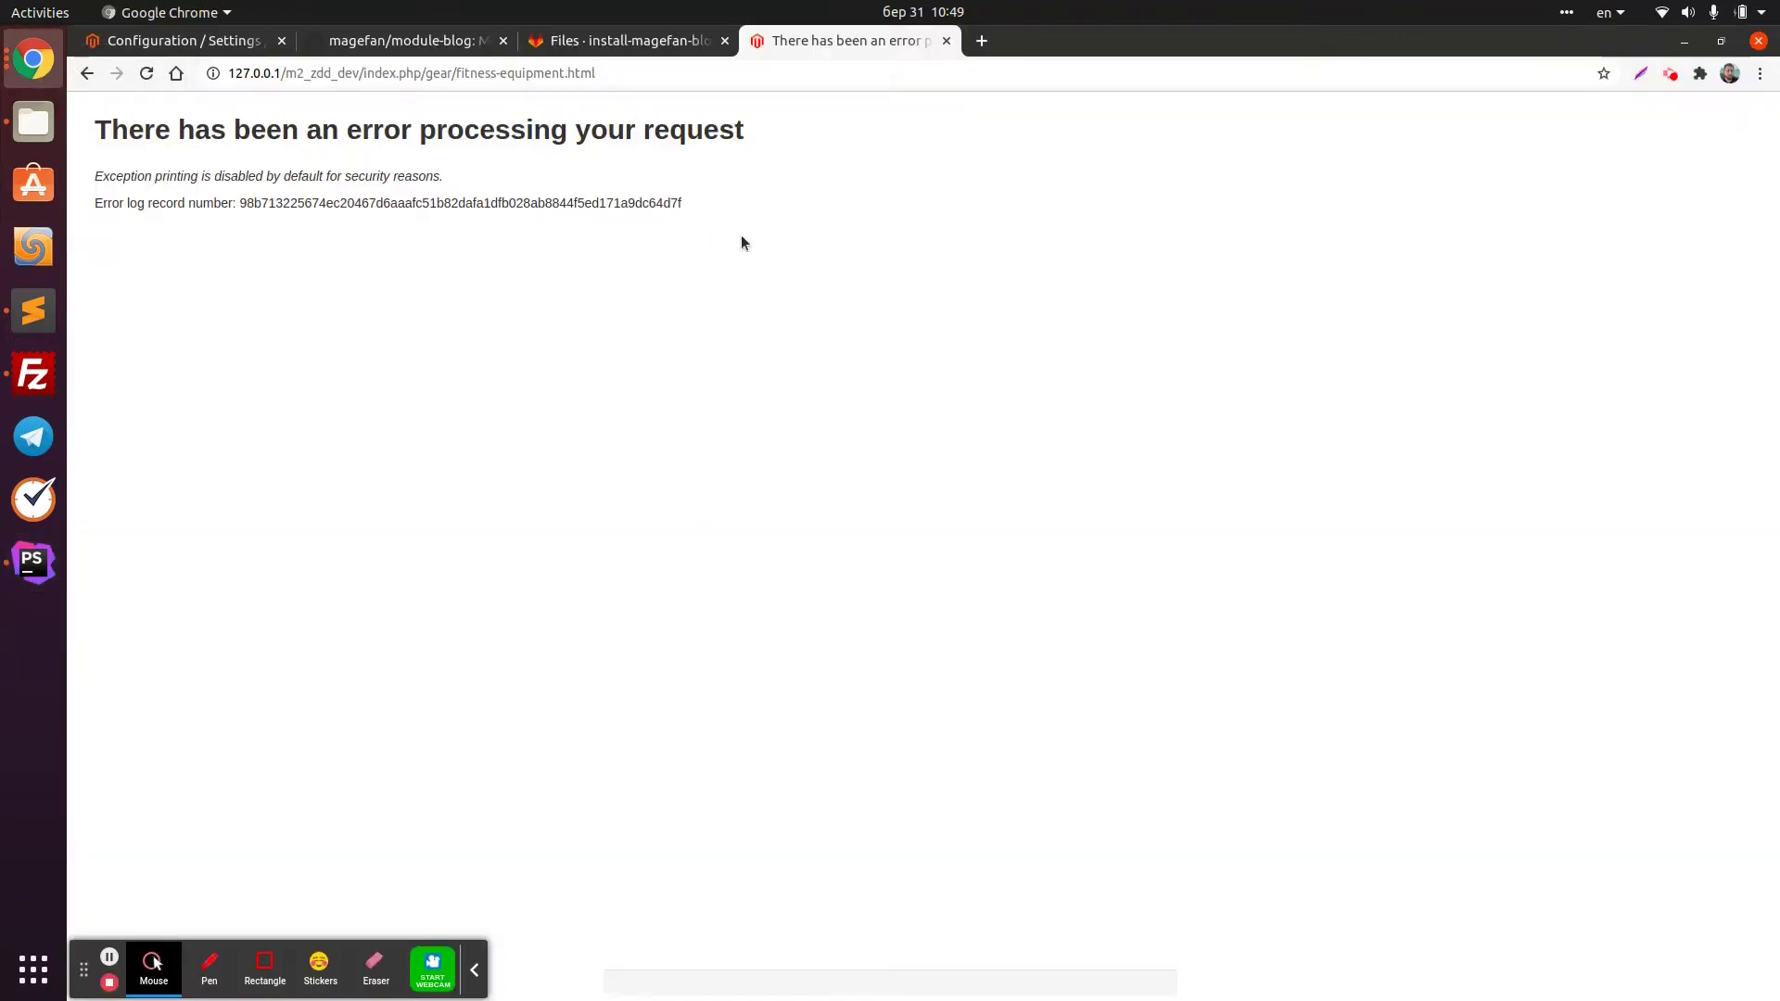
Reload the erroring storefront, then load the admin panel by replacing the URL path with admin
{"action": "key", "text": "F5"}
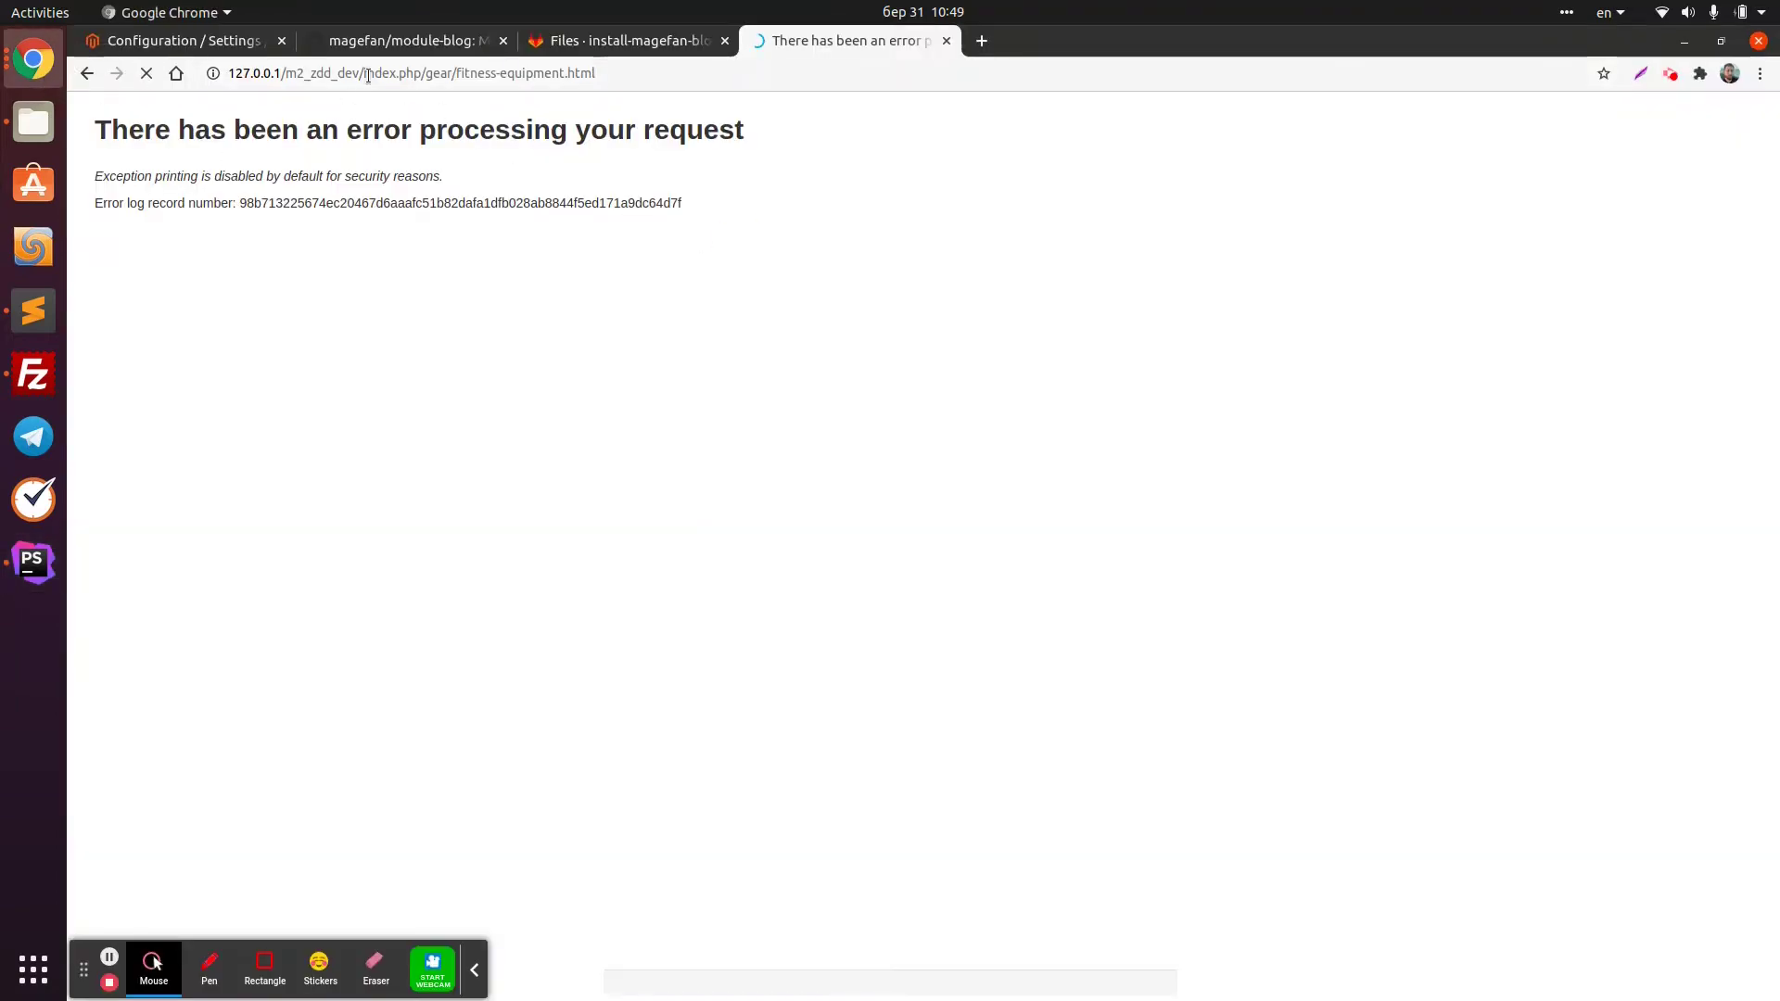
{"action": "left_click_drag", "start_coordinate": [432, 73], "coordinate": [971, 109]}
{"action": "key", "text": "BackSpace"}
{"action": "key", "text": "BackSpace"}
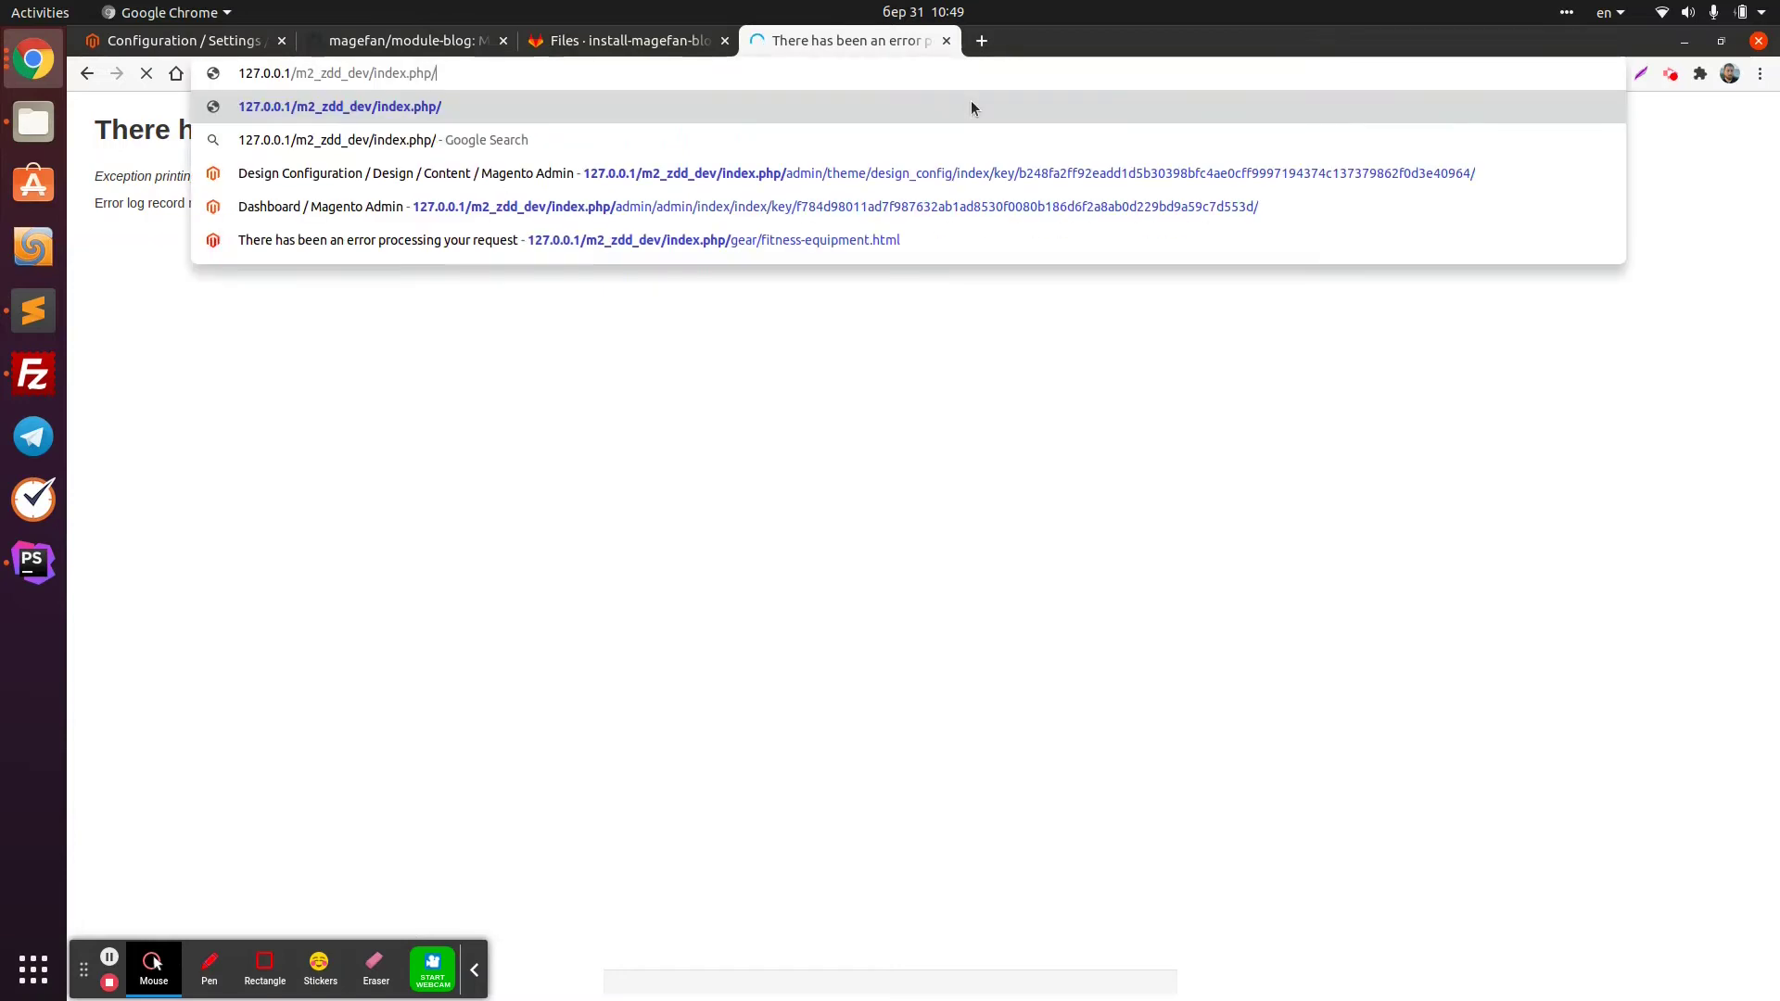
{"action": "type", "text": "admin"}
{"action": "key", "text": "Return"}
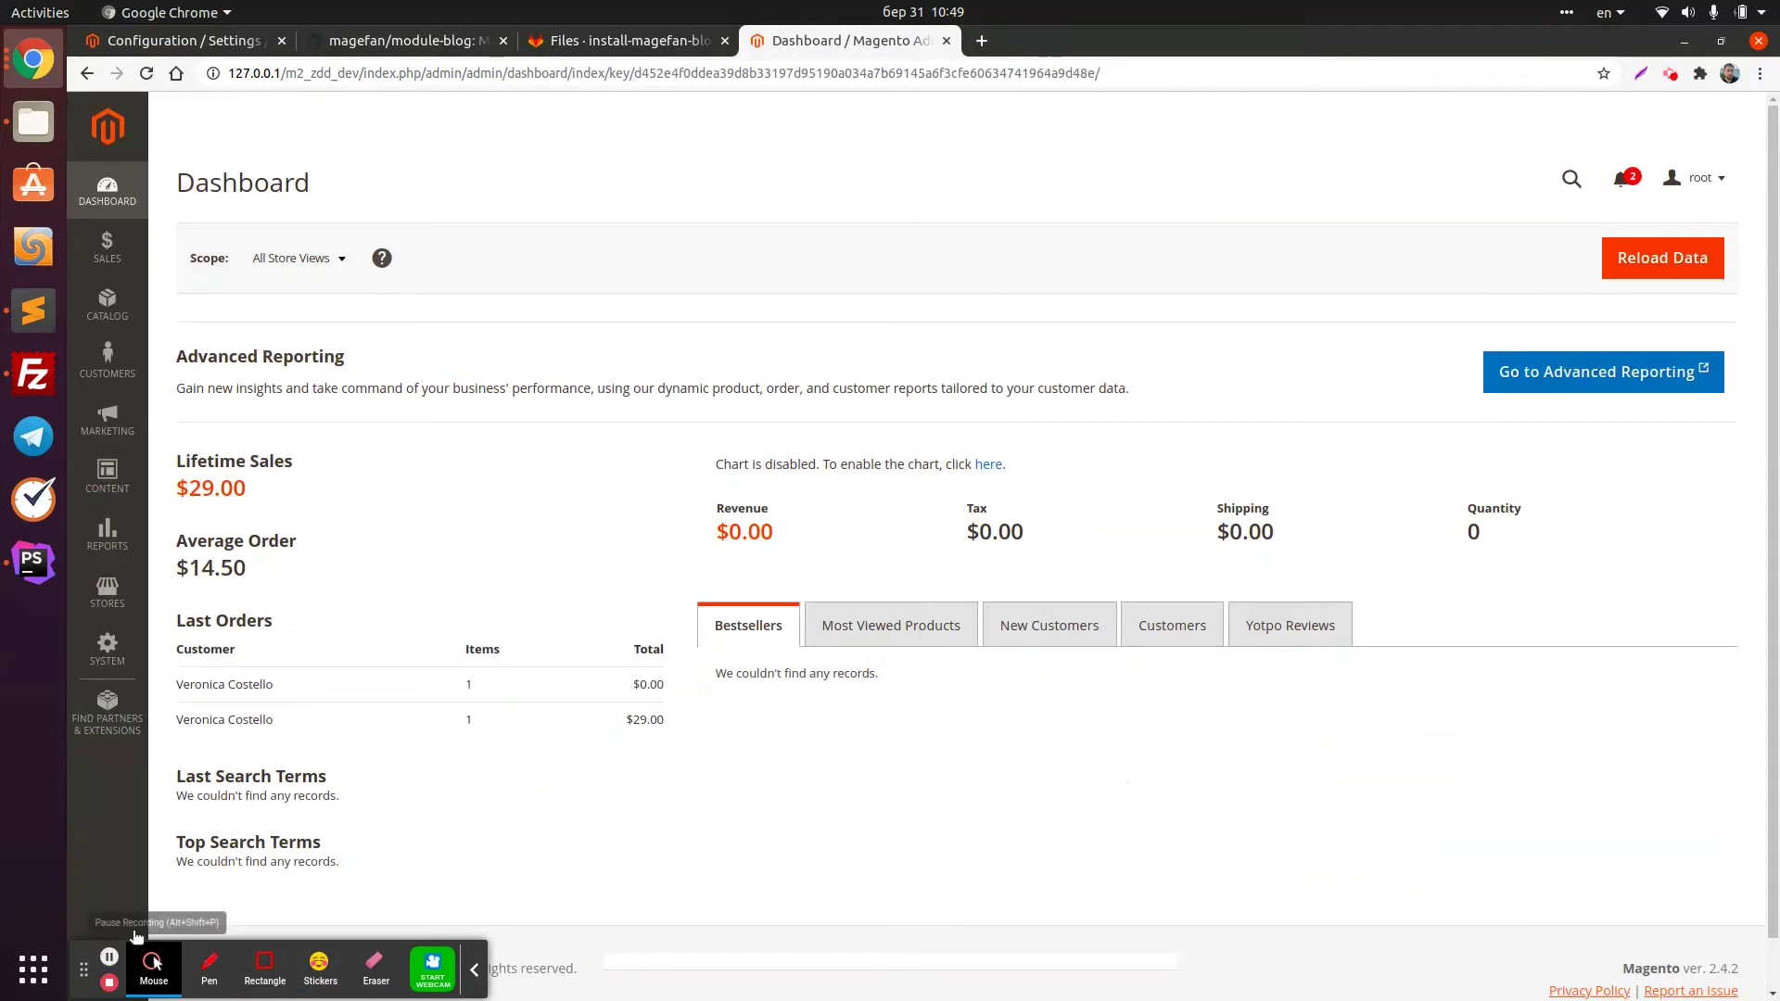
{"action": "left_click", "coordinate": [111, 478]}
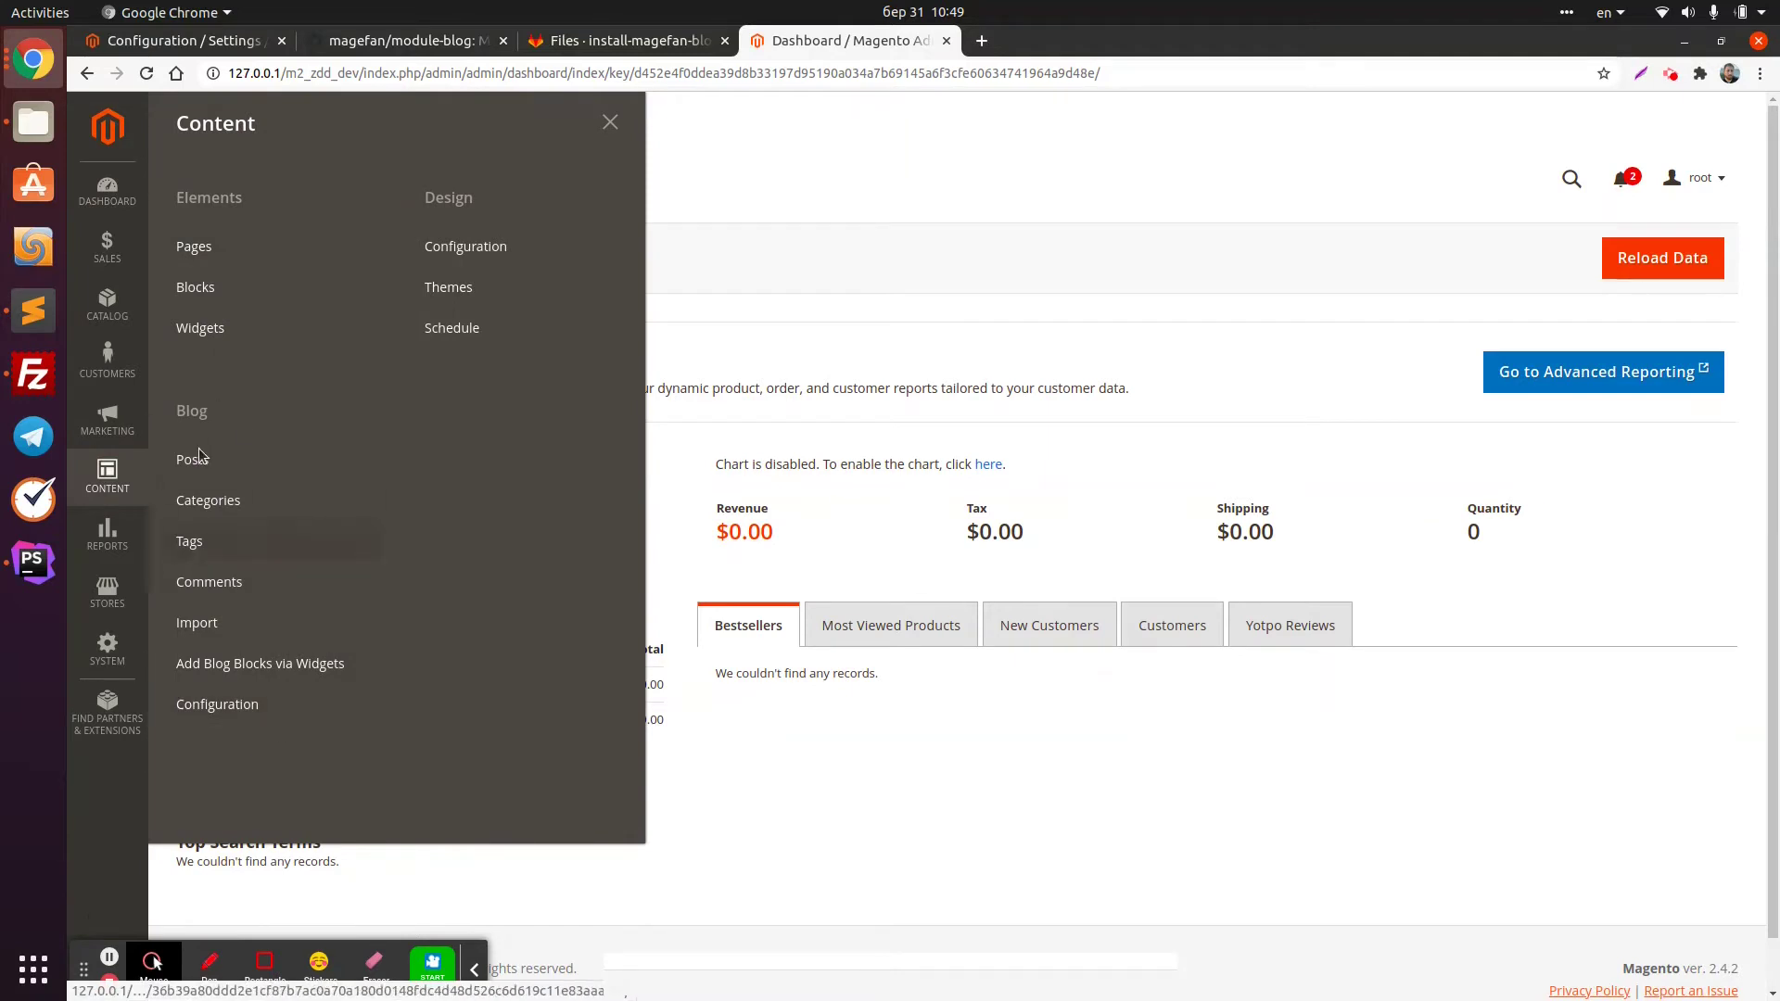
Sign in to Magento Admin, open the Content menu, and dismiss the password prompt
{"action": "left_click", "coordinate": [200, 40]}
{"action": "left_click", "coordinate": [145, 75]}
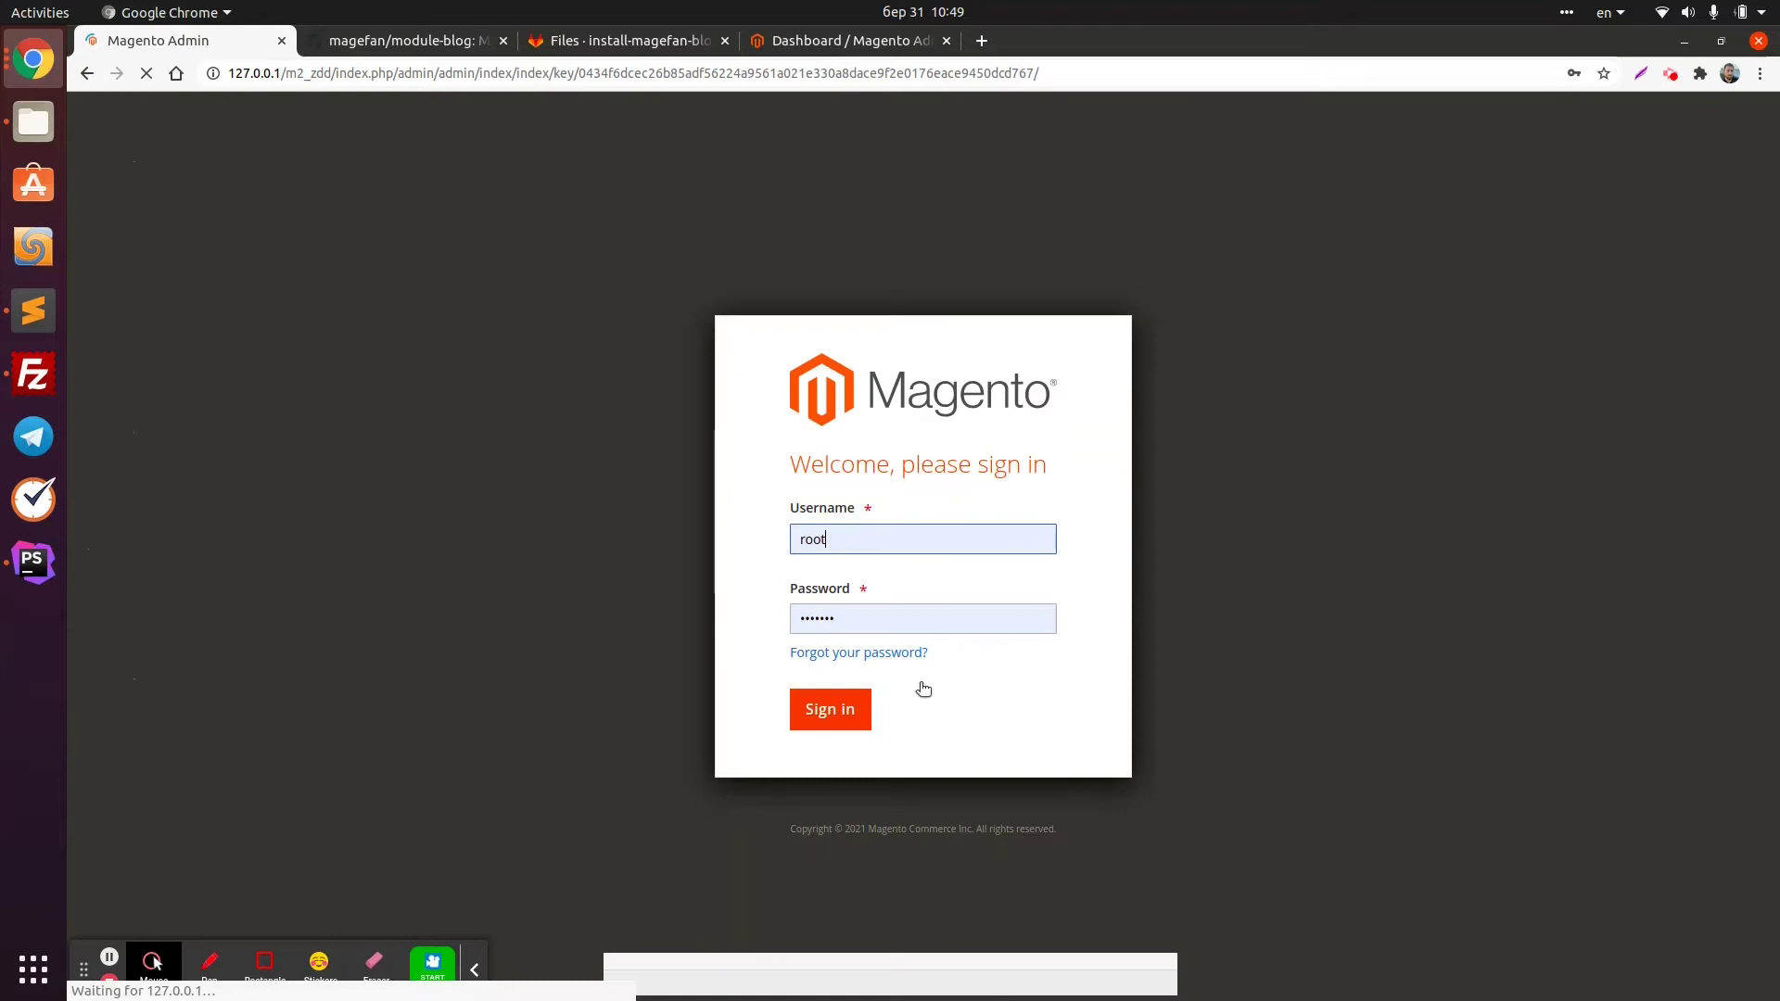
{"action": "left_click", "coordinate": [830, 710]}
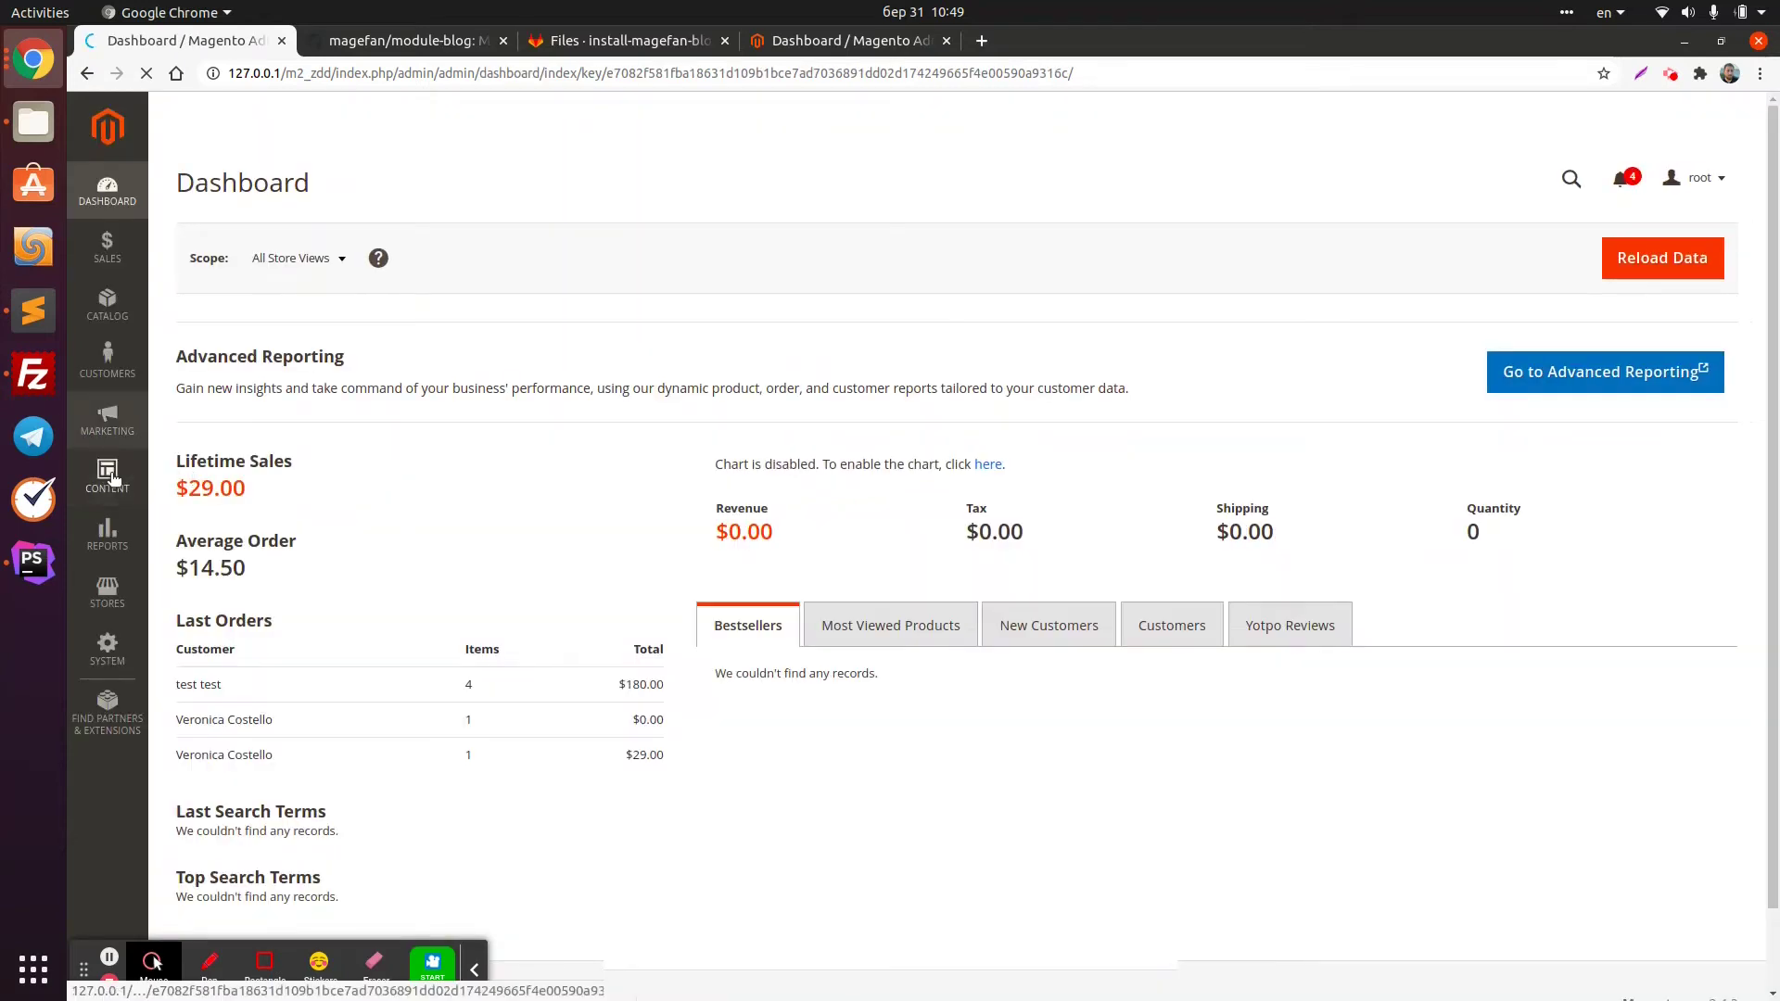
{"action": "left_click", "coordinate": [110, 474]}
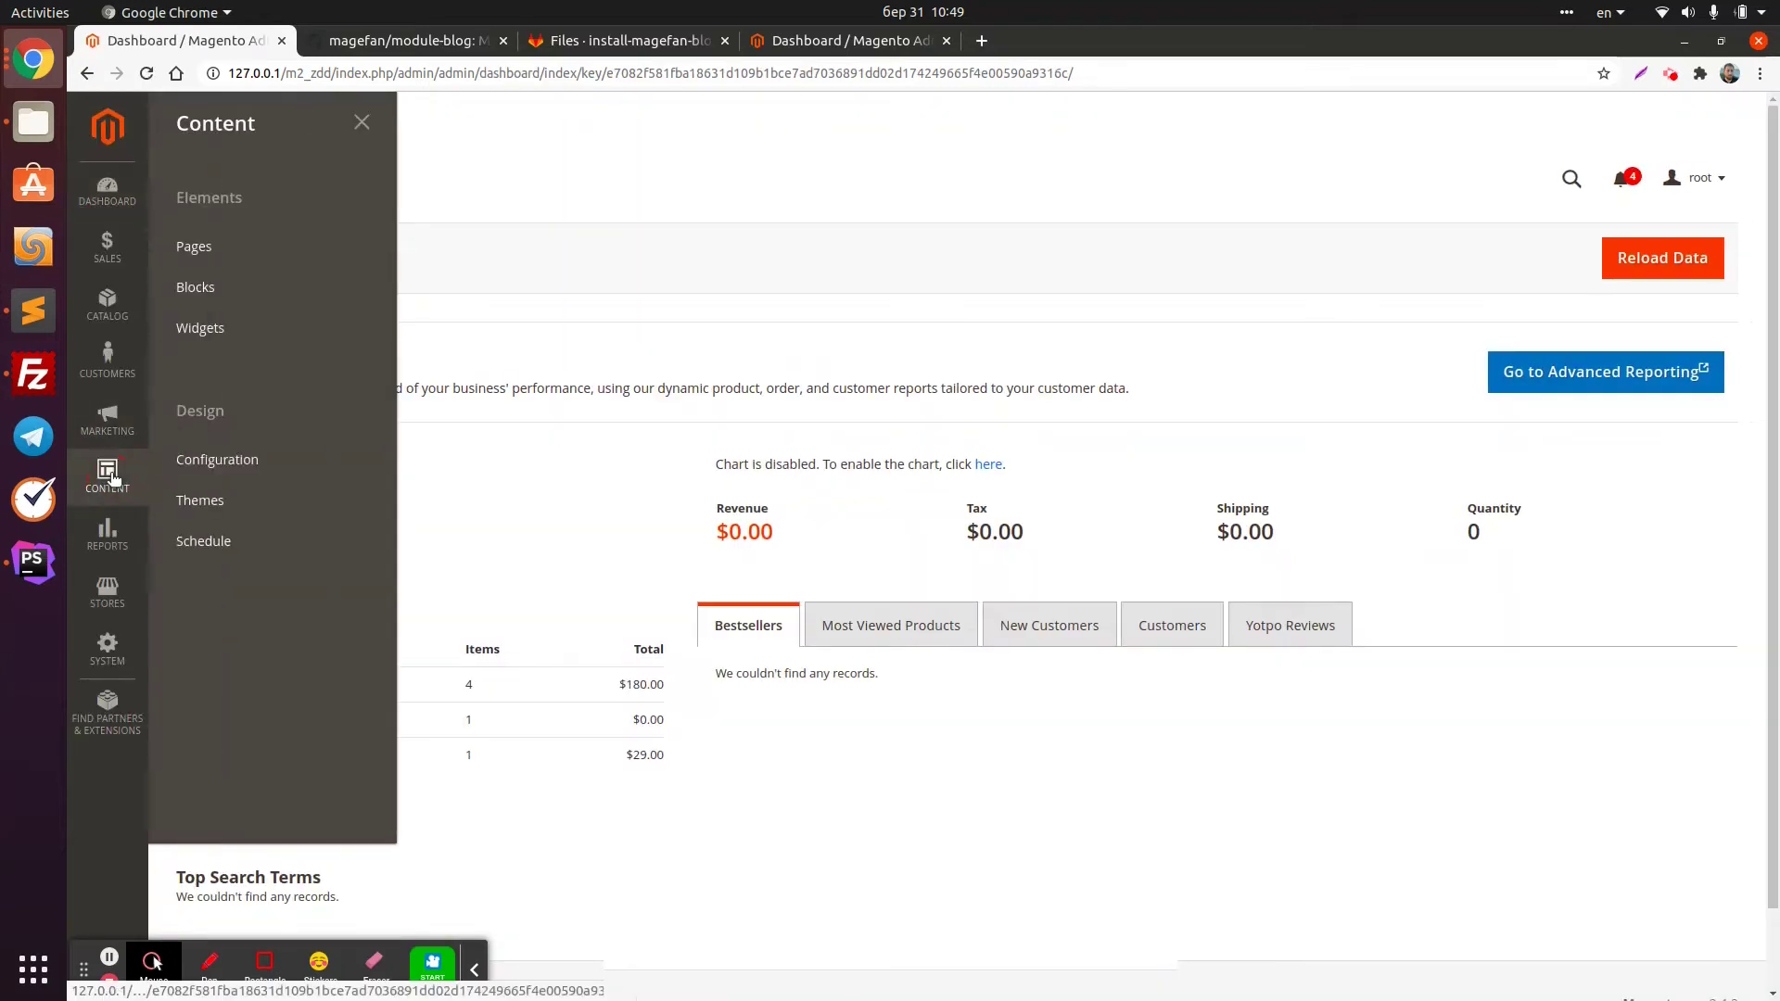
{"action": "left_click", "coordinate": [930, 330]}
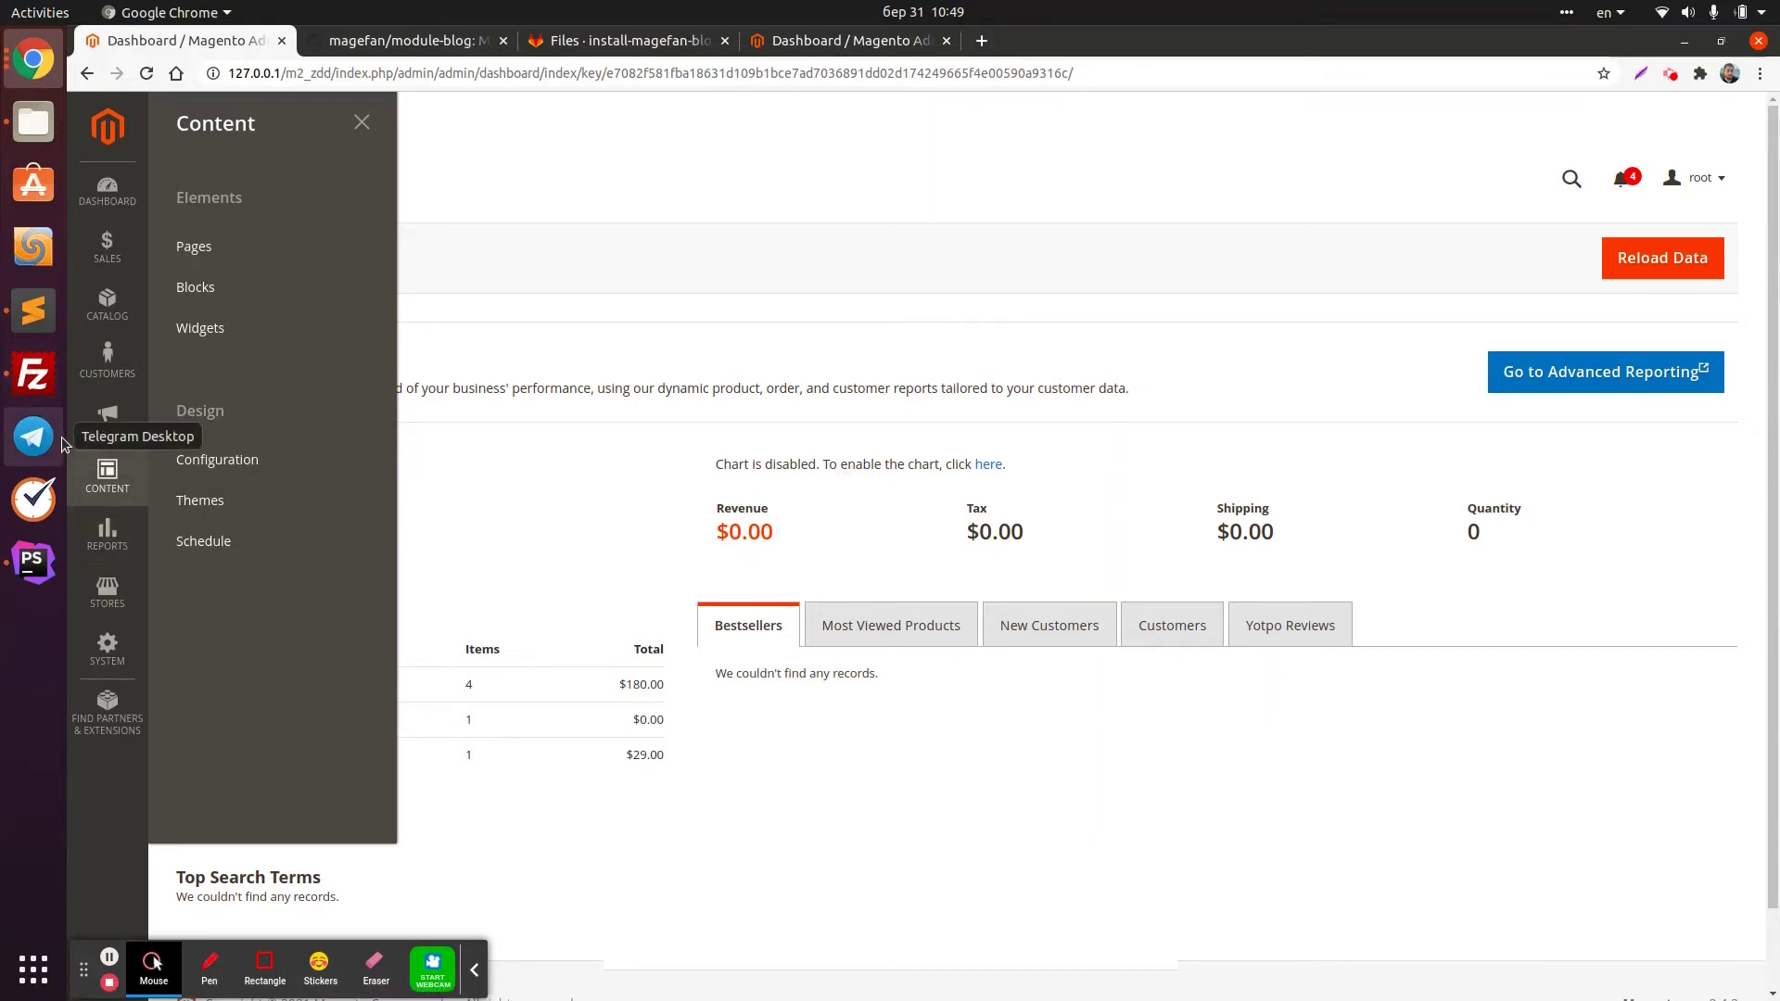
Stage app/code/Magefan/Blog/ with git add and confirm the staged files with git status
{"action": "left_click", "coordinate": [33, 560]}
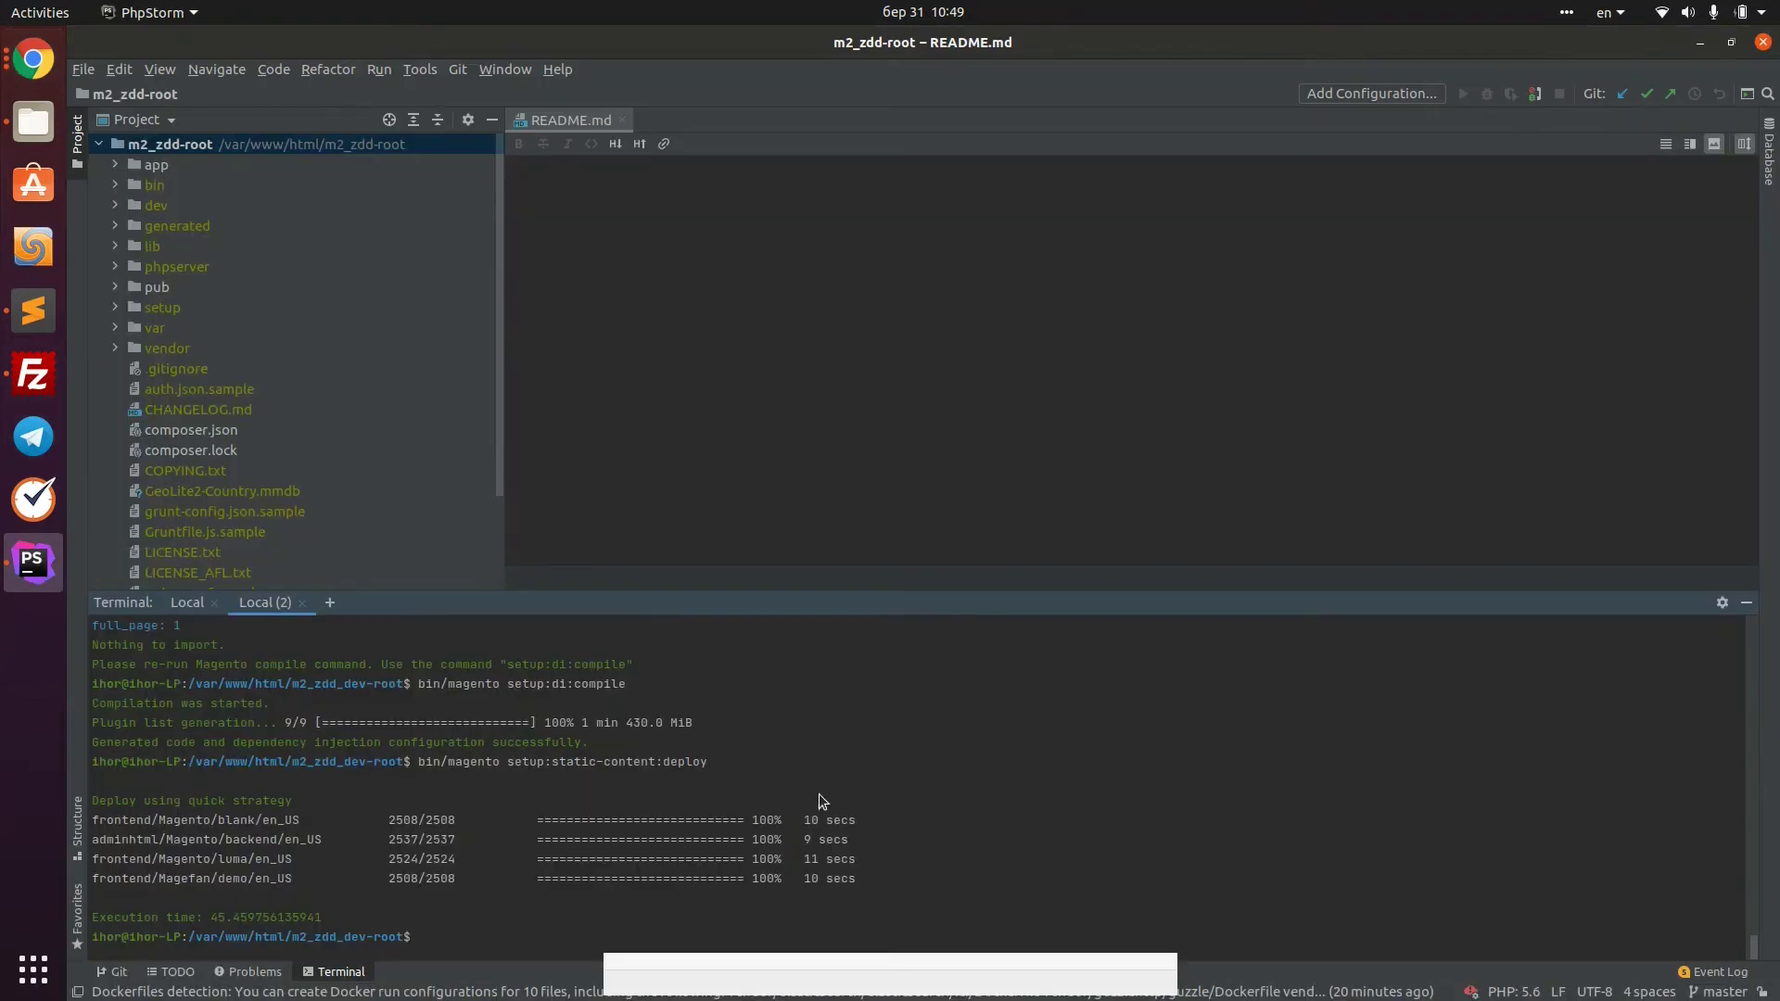
{"action": "type", "text": "git status"}
{"action": "key", "text": "Return"}
{"action": "type", "text": "gi"}
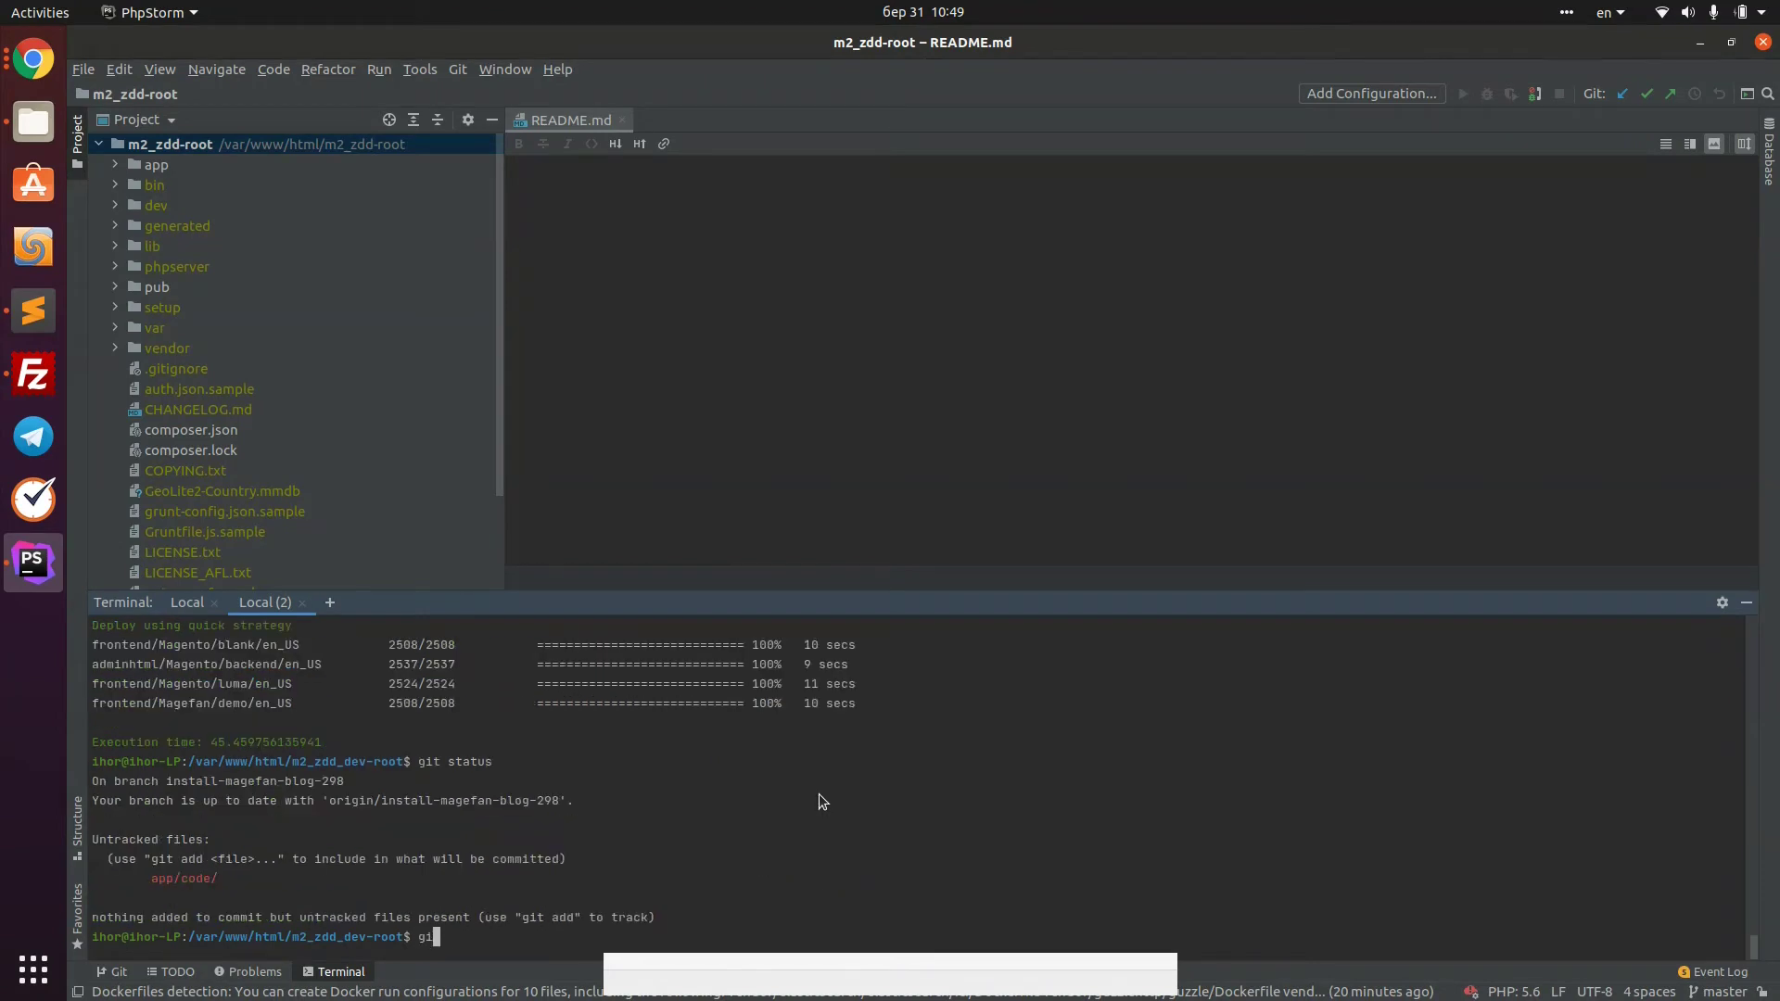
{"action": "type", "text": "t add app/code/Magefan/Blog/"}
{"action": "key", "text": "Return"}
{"action": "type", "text": "git status"}
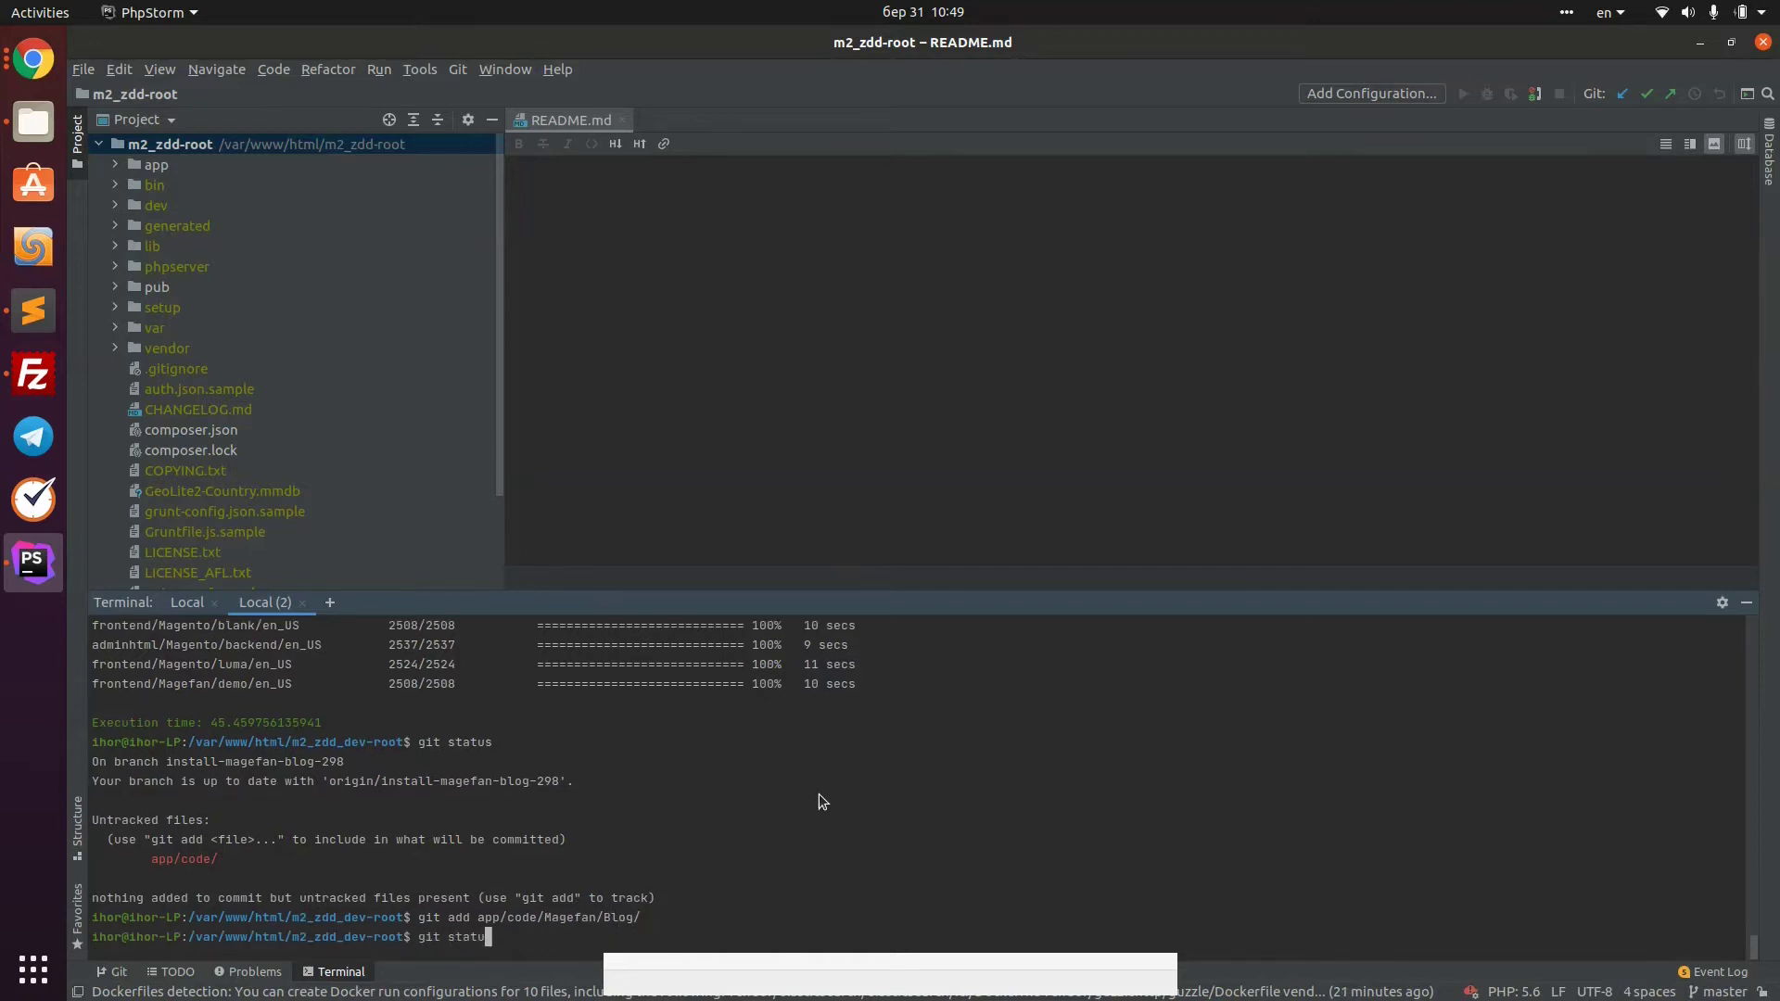
{"action": "key", "text": "Return"}
Commit the staged module with the message 'Installed Magefan Blog extension'
{"action": "scroll", "coordinate": [819, 790], "scroll_direction": "up", "scroll_amount": 10}
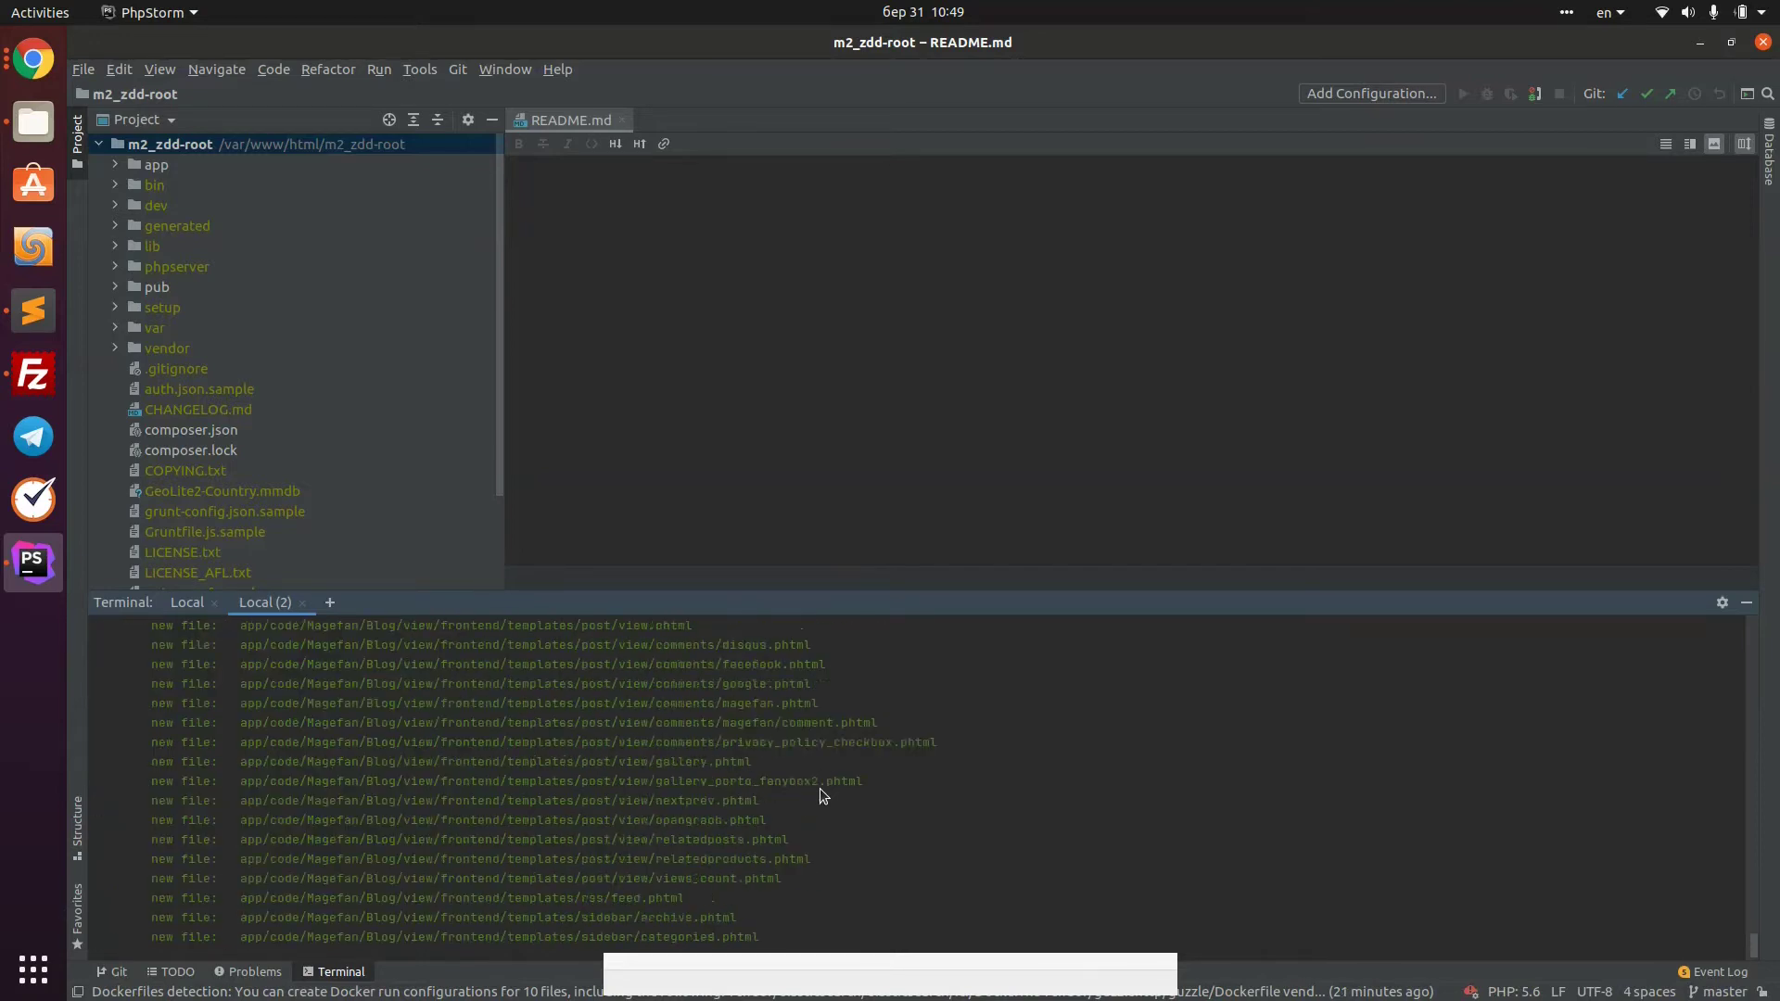
{"action": "scroll", "coordinate": [820, 788], "scroll_direction": "up", "scroll_amount": 15}
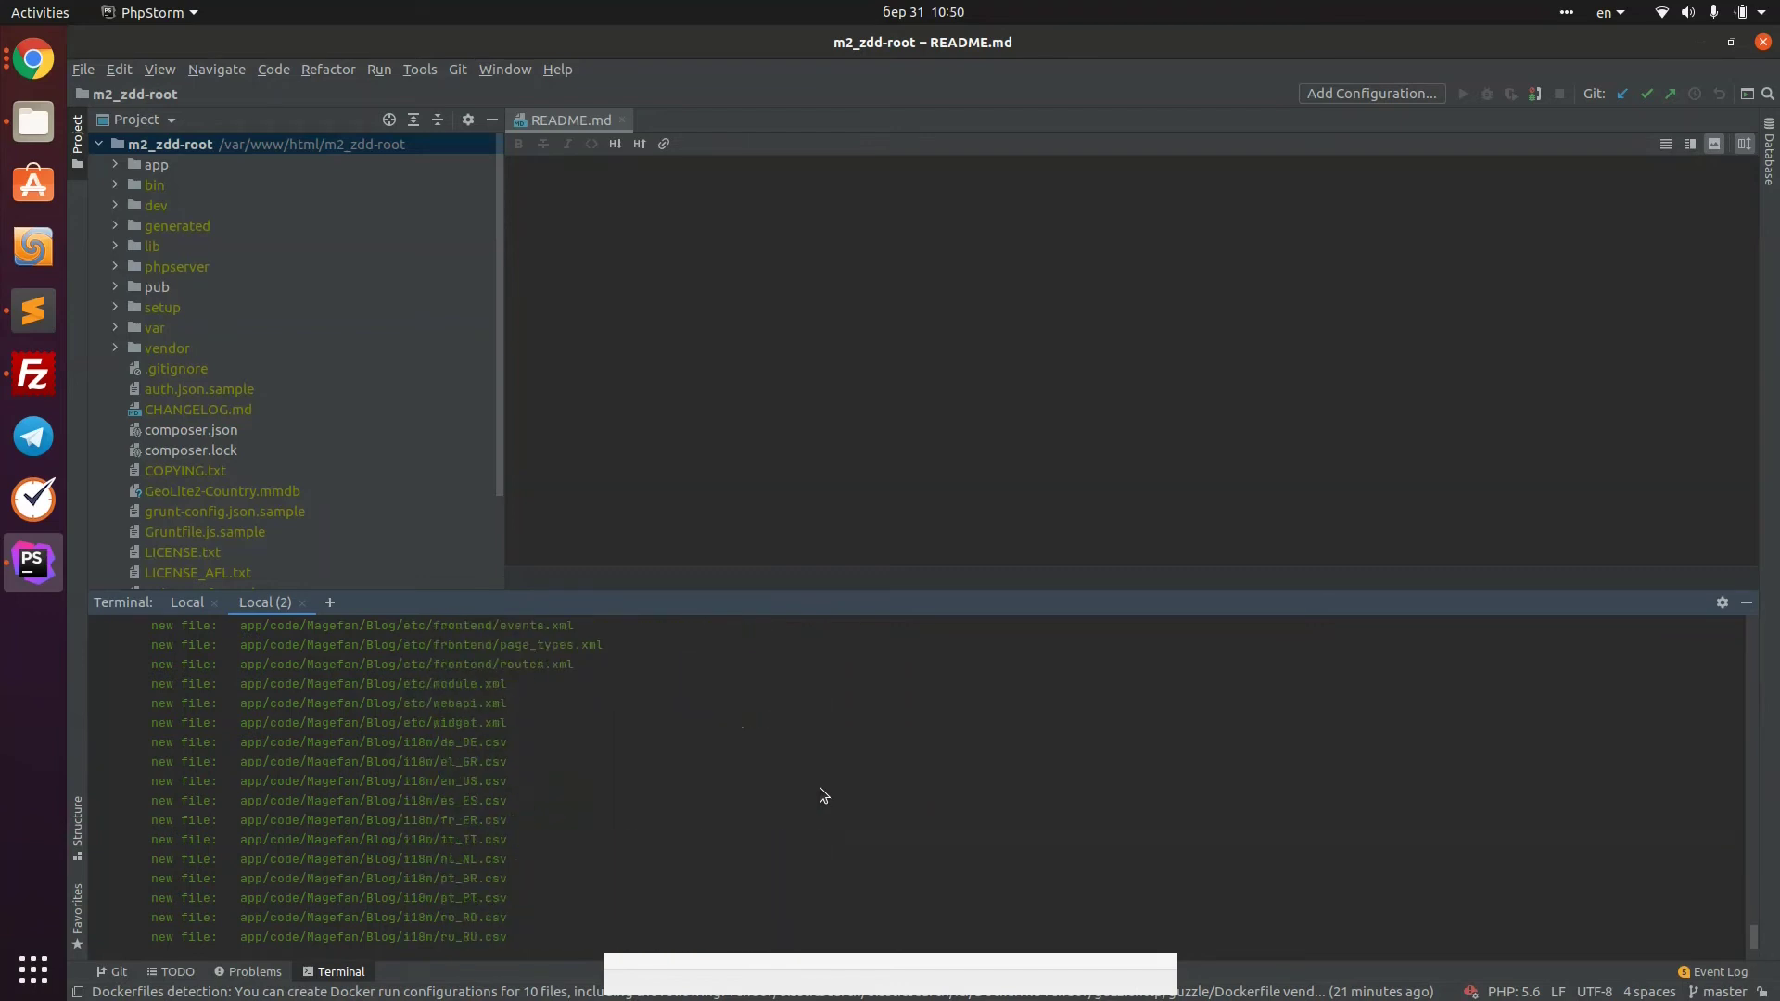
{"action": "scroll", "coordinate": [819, 787], "scroll_direction": "up", "scroll_amount": 15}
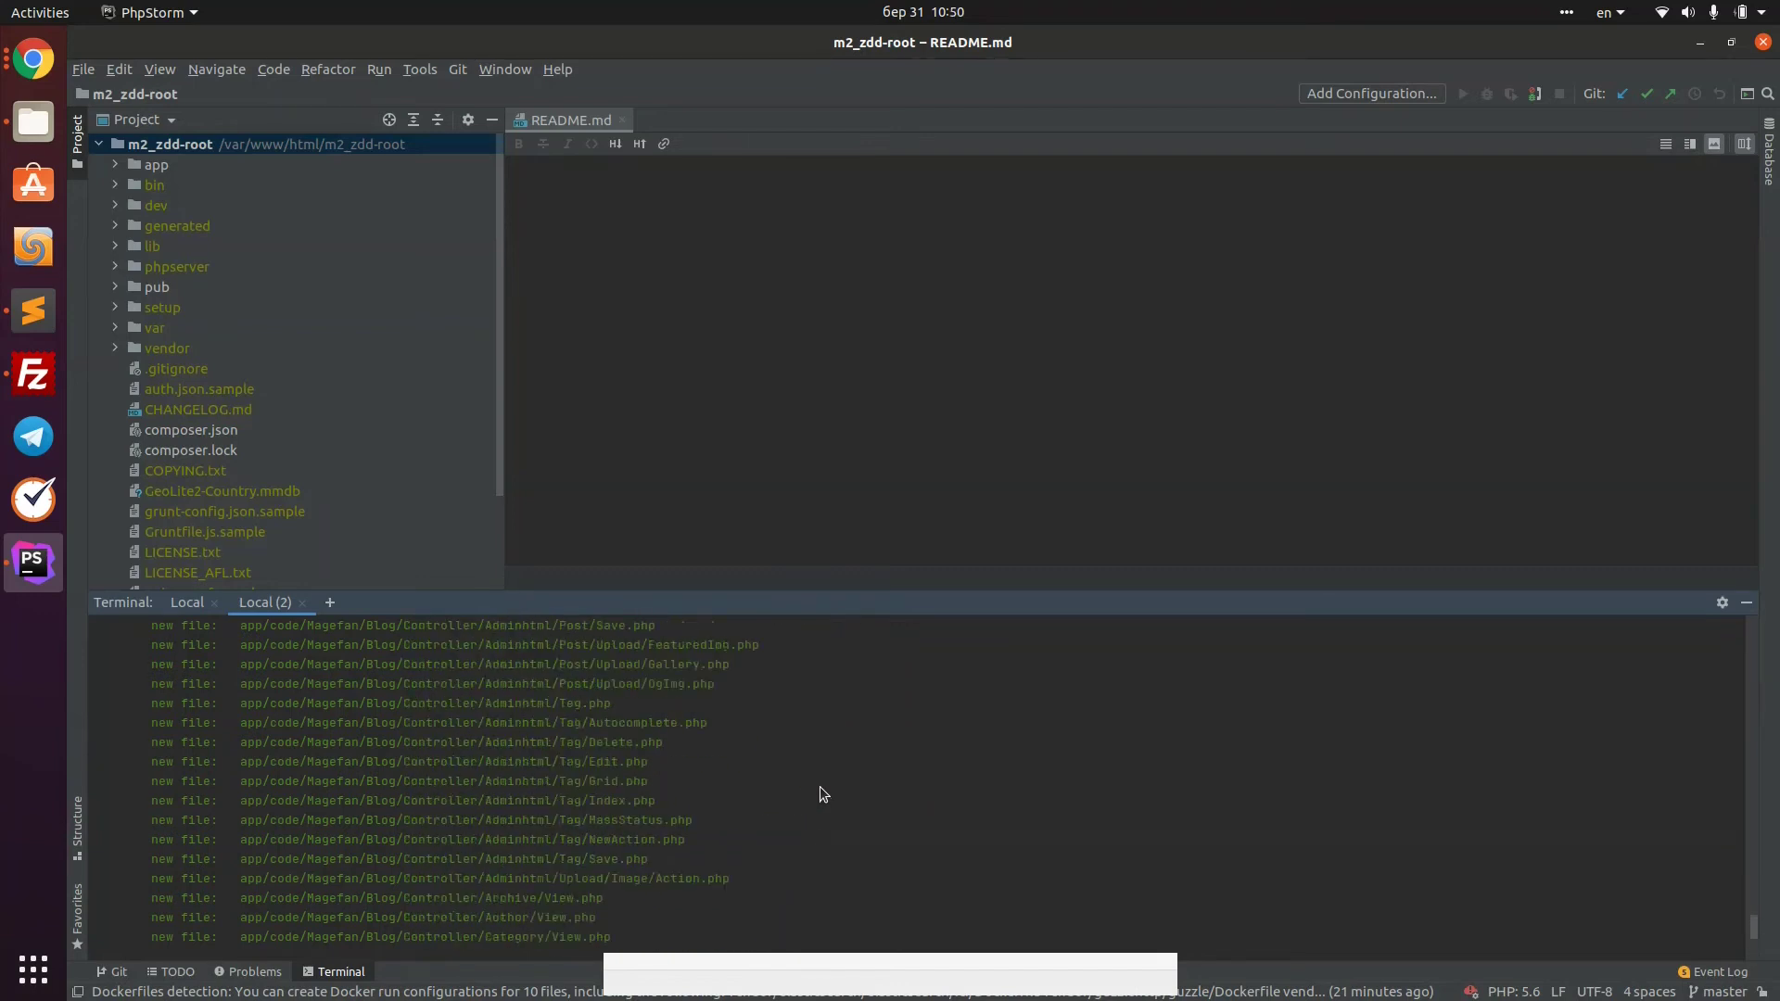
{"action": "scroll", "coordinate": [820, 787], "scroll_direction": "up", "scroll_amount": 15}
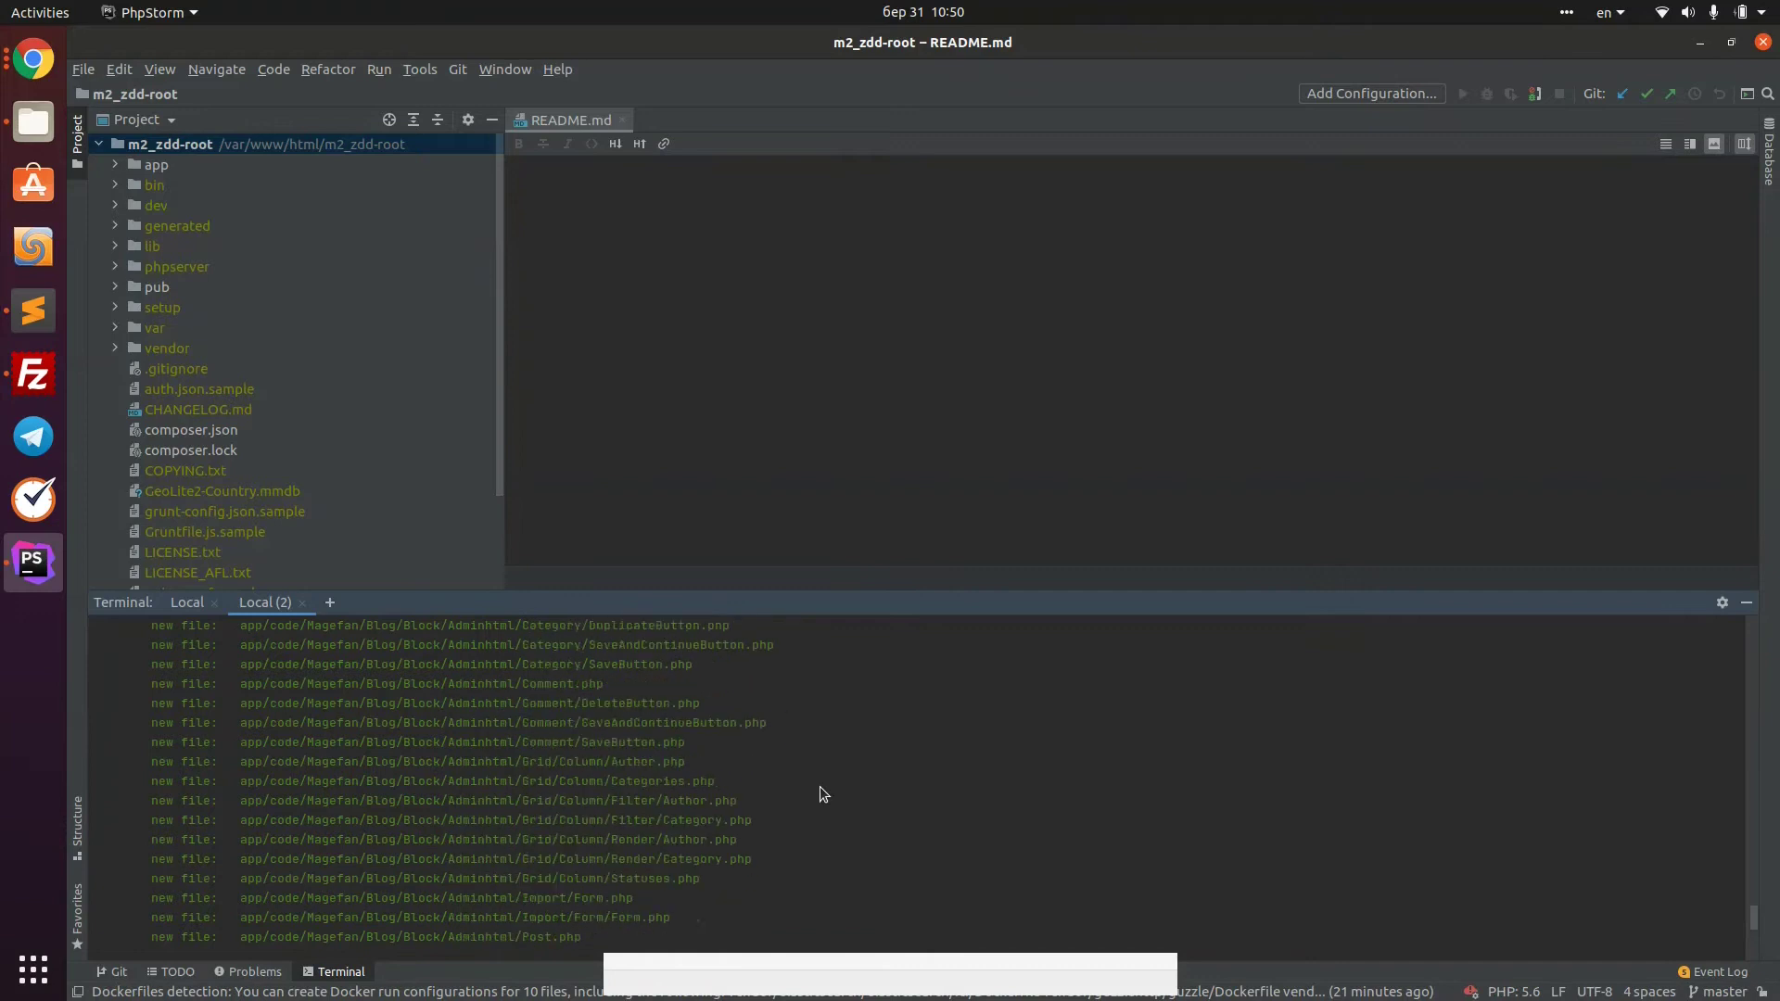
{"action": "scroll", "coordinate": [1019, 798], "scroll_direction": "down", "scroll_amount": 8}
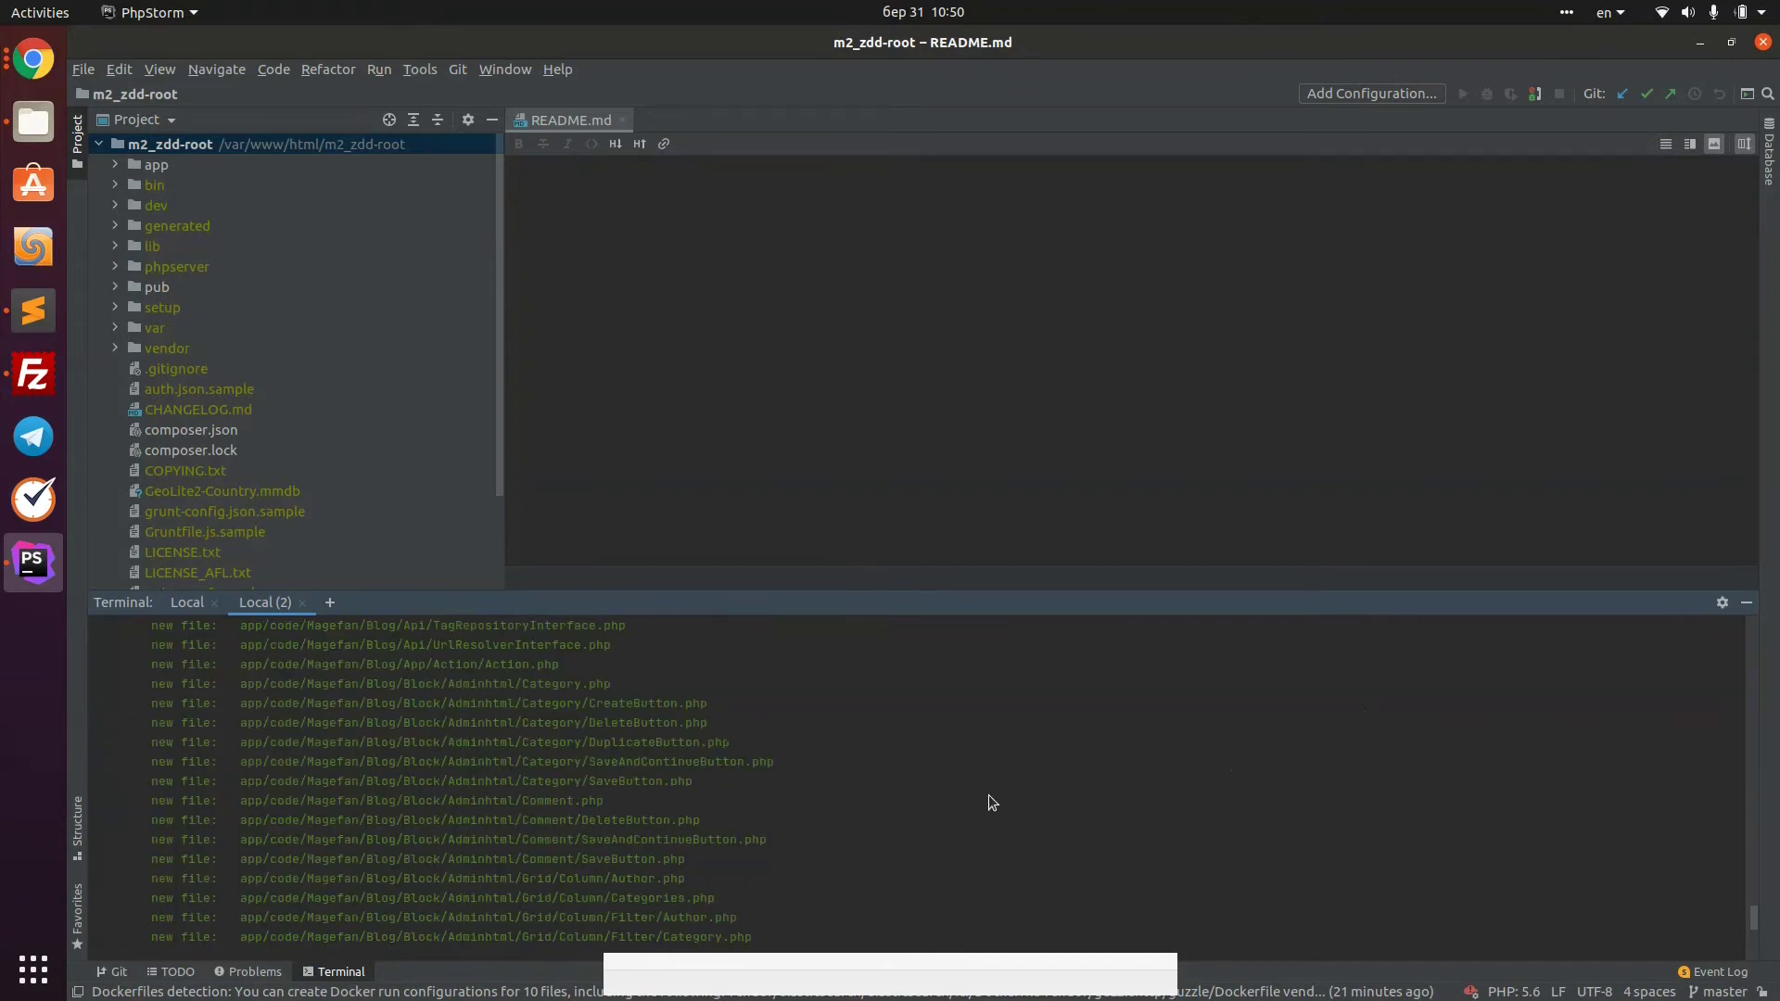
{"action": "type", "text": "git commit -m \"\""}
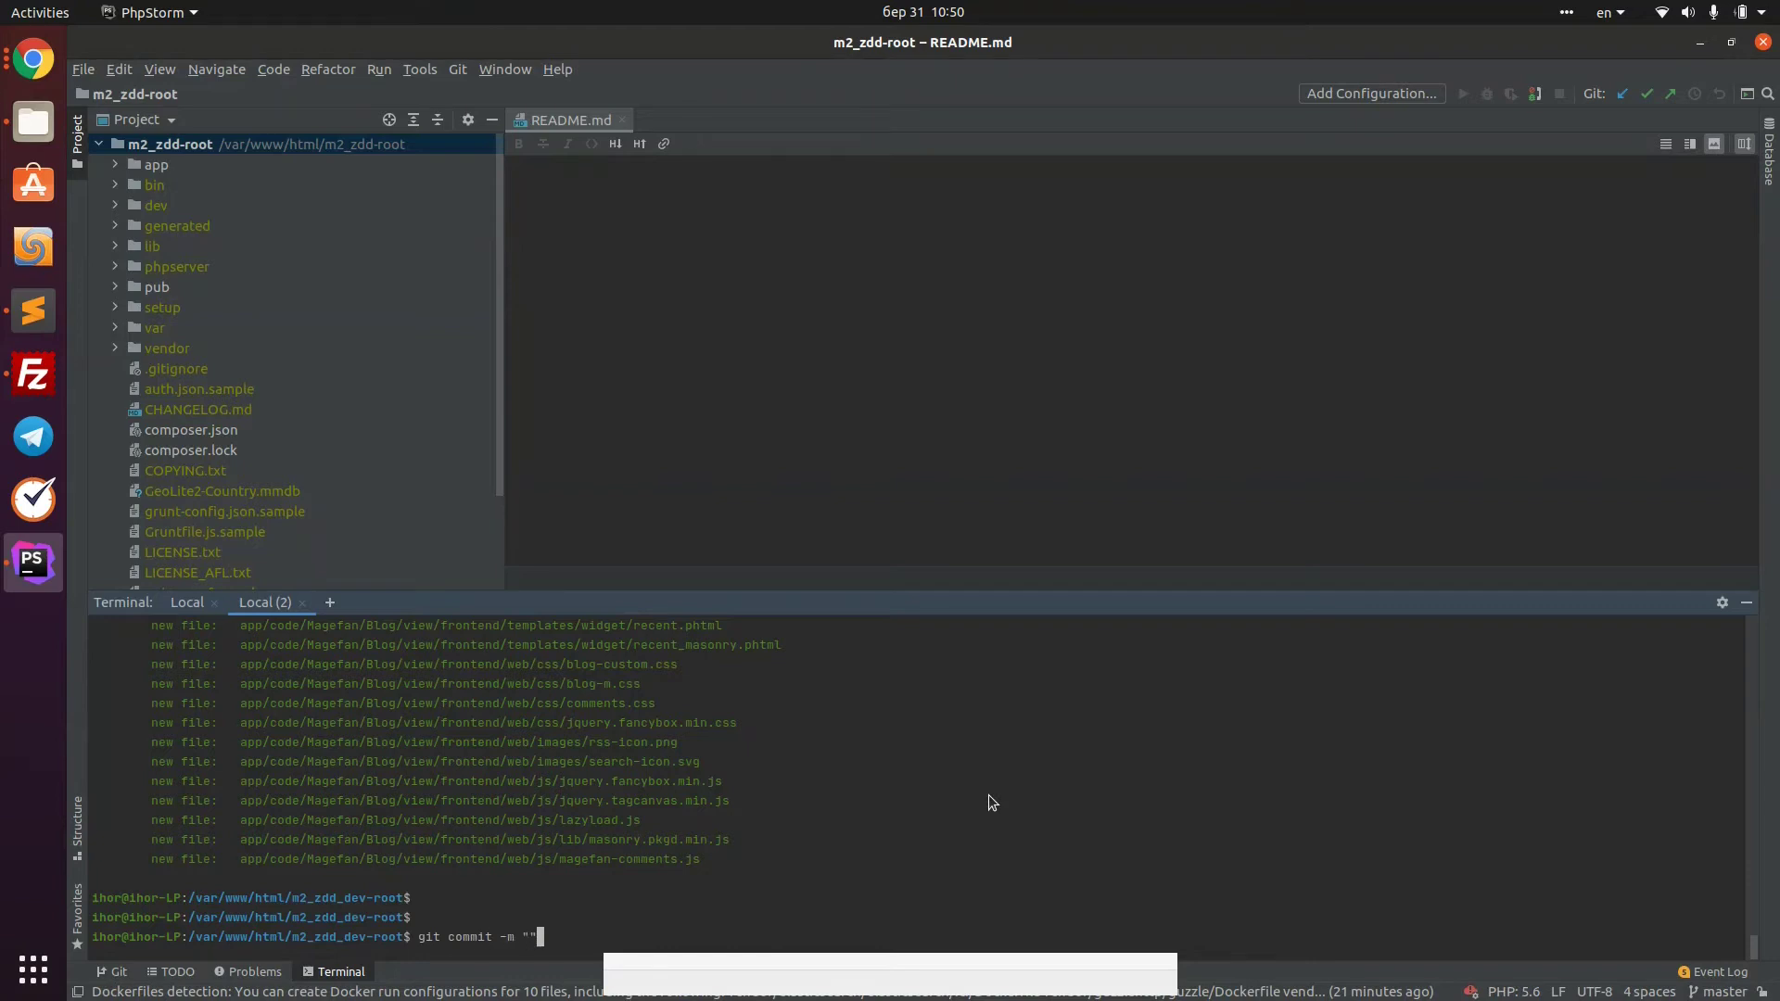
{"action": "key", "text": "Left"}
{"action": "type", "text": "Installed Magefan Blog extension"}
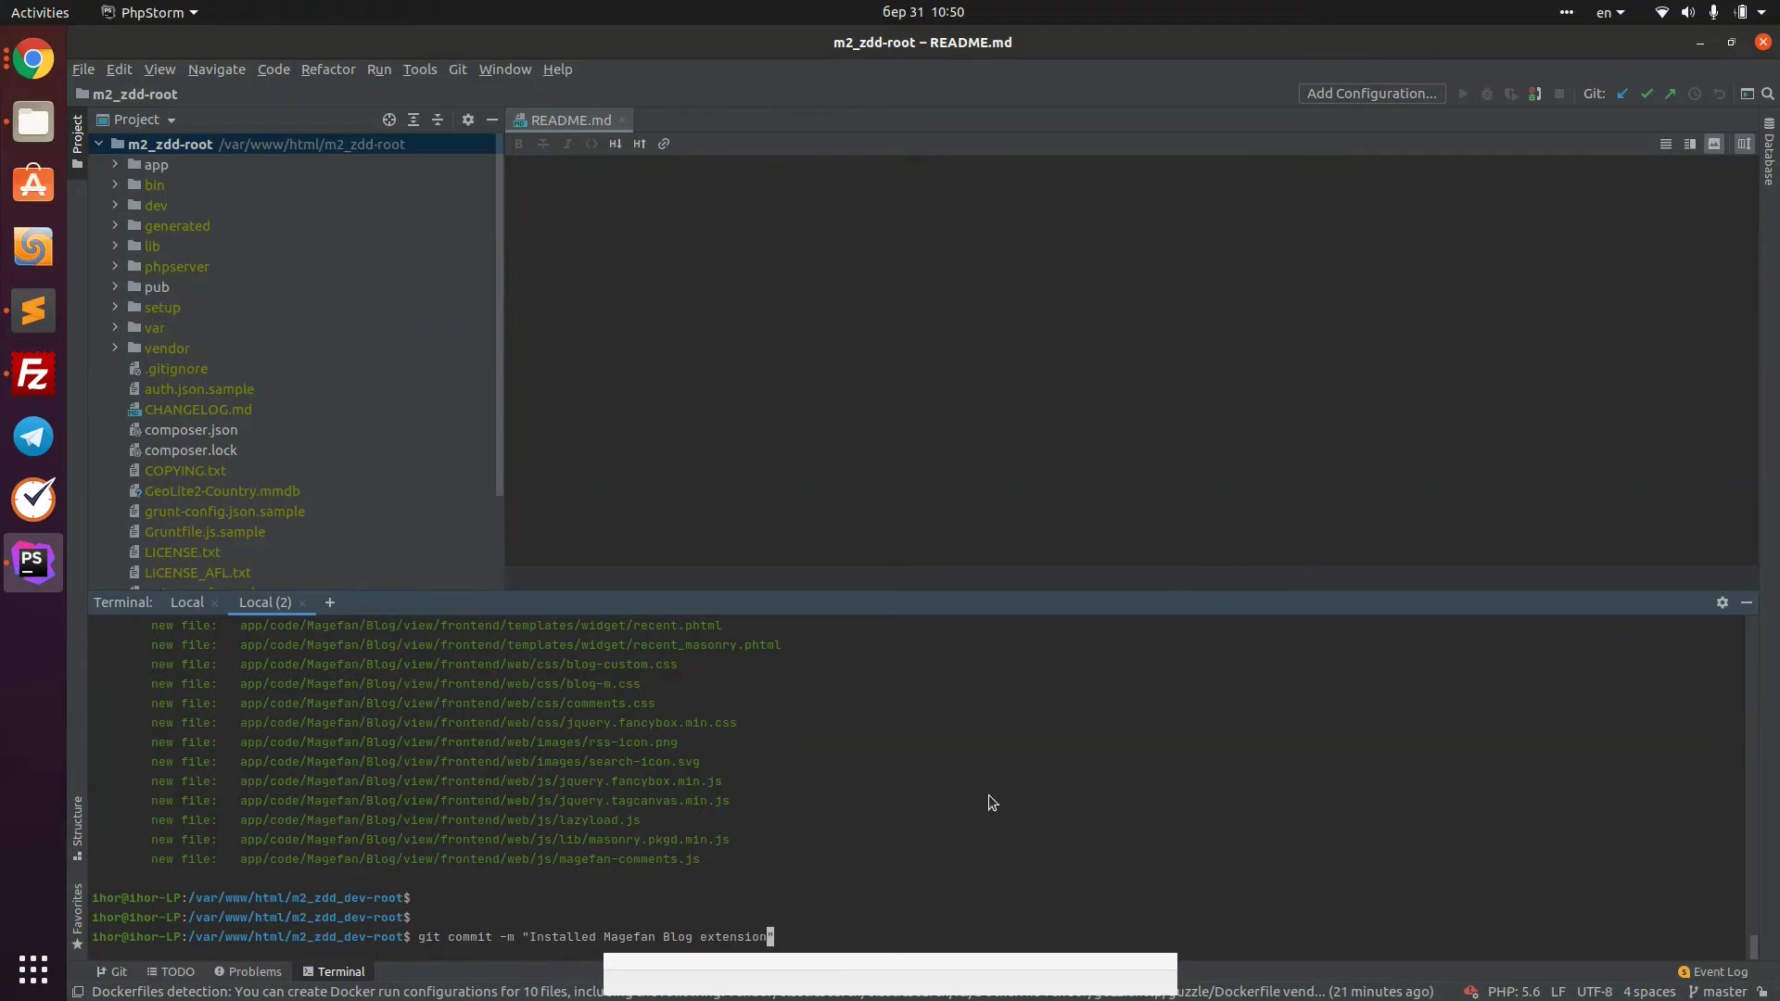
{"action": "key", "text": "Return"}
Push the commit to origin on branch install-magefan-blog-298
{"action": "type", "text": "git status"}
{"action": "key", "text": "Return"}
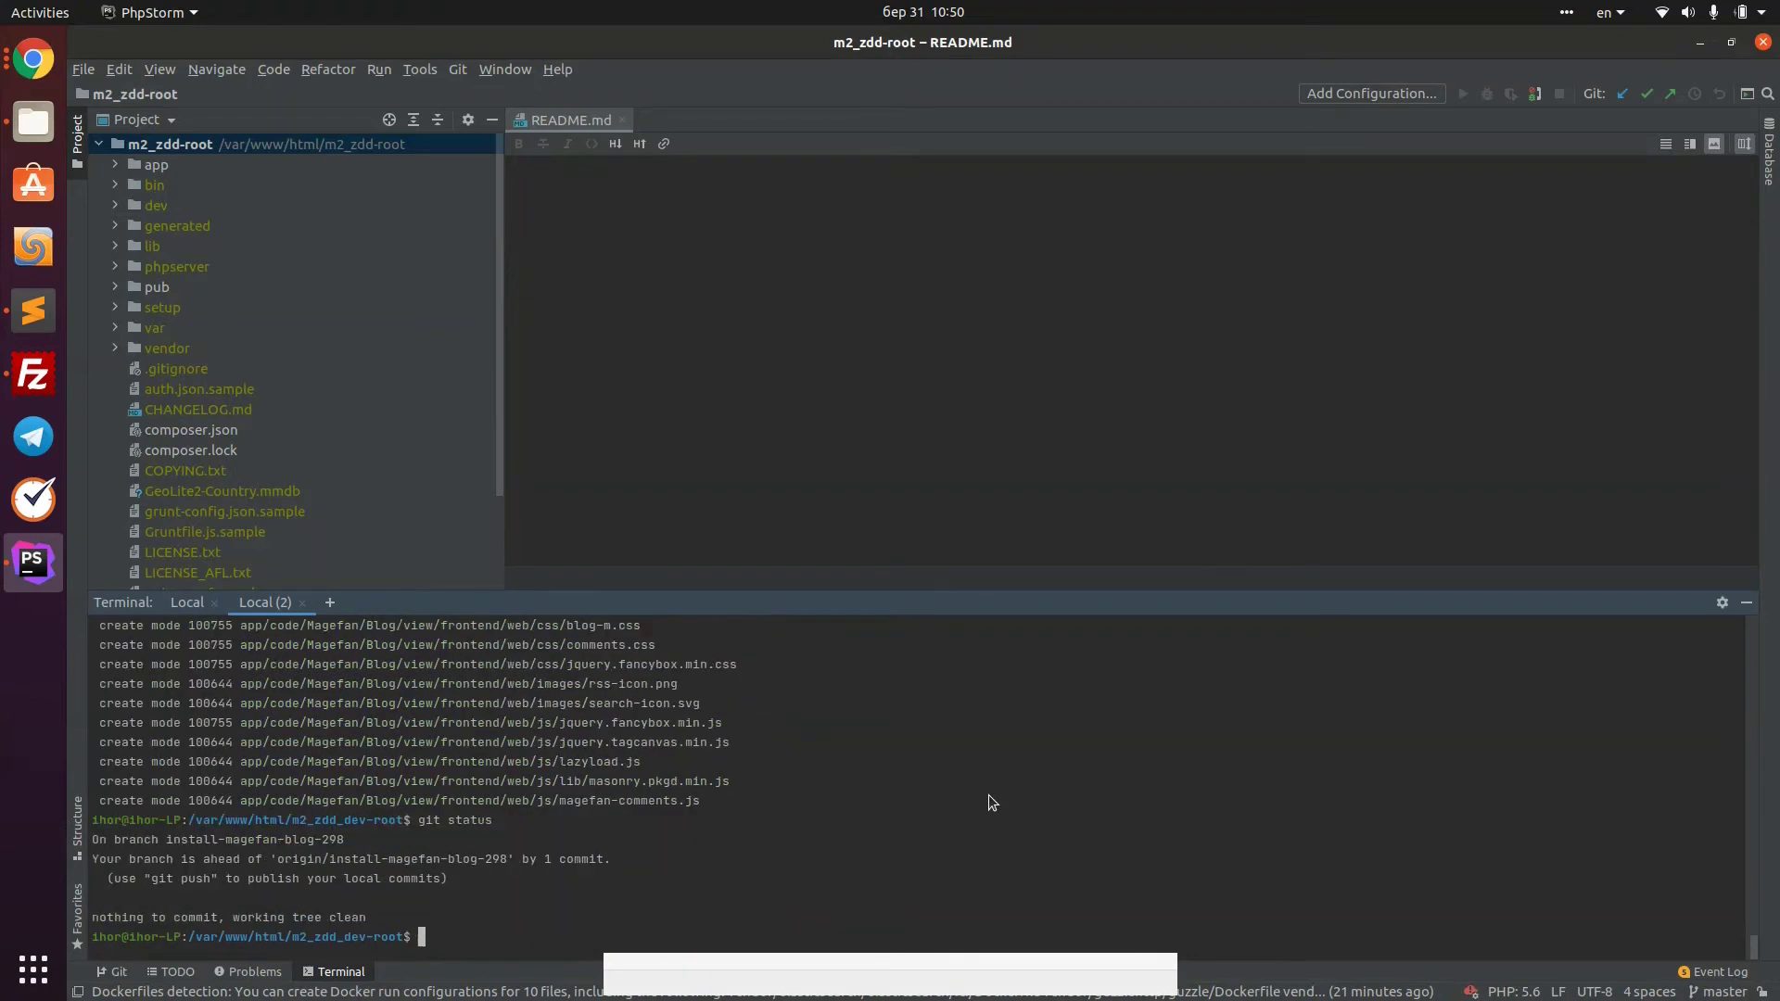
{"action": "type", "text": "git push origi"}
{"action": "key", "text": "BackSpace"}
{"action": "key", "text": "BackSpace"}
{"action": "key", "text": "BackSpace"}
{"action": "key", "text": "BackSpace"}
{"action": "type", "text": "rigin"}
{"action": "left_click_drag", "start_coordinate": [343, 842], "coordinate": [169, 842]}
{"action": "middle_click", "coordinate": [589, 822]}
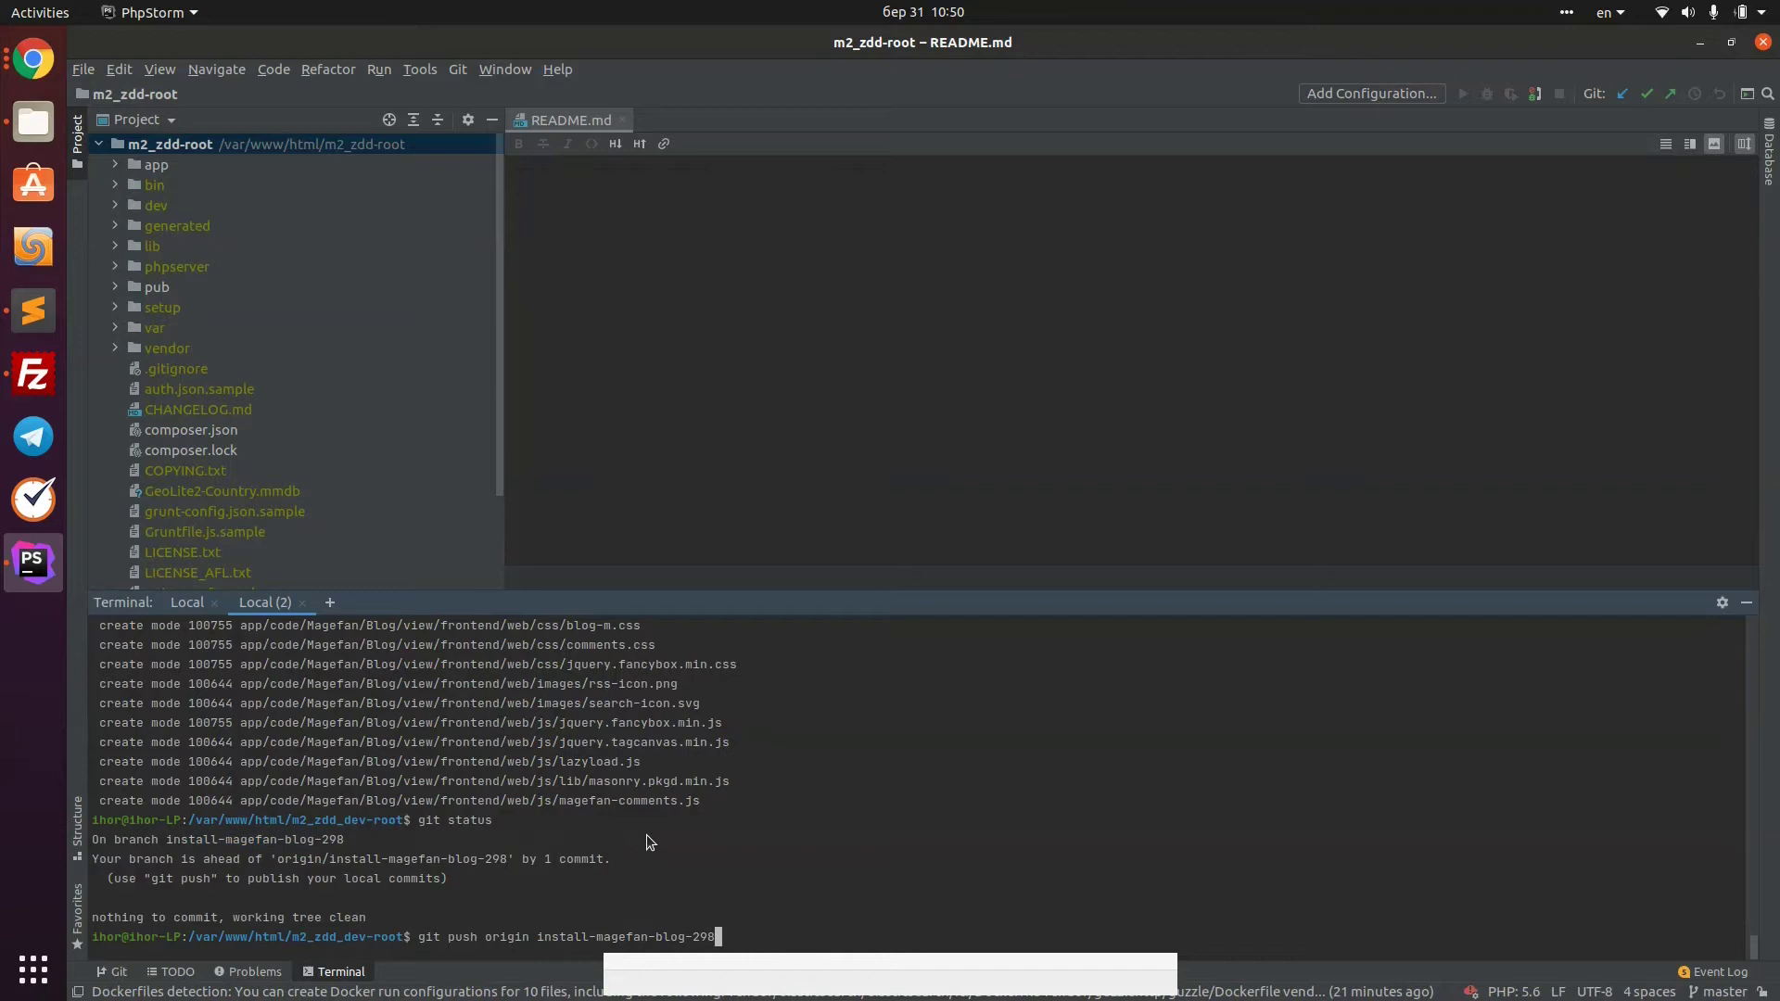
{"action": "key", "text": "Return"}
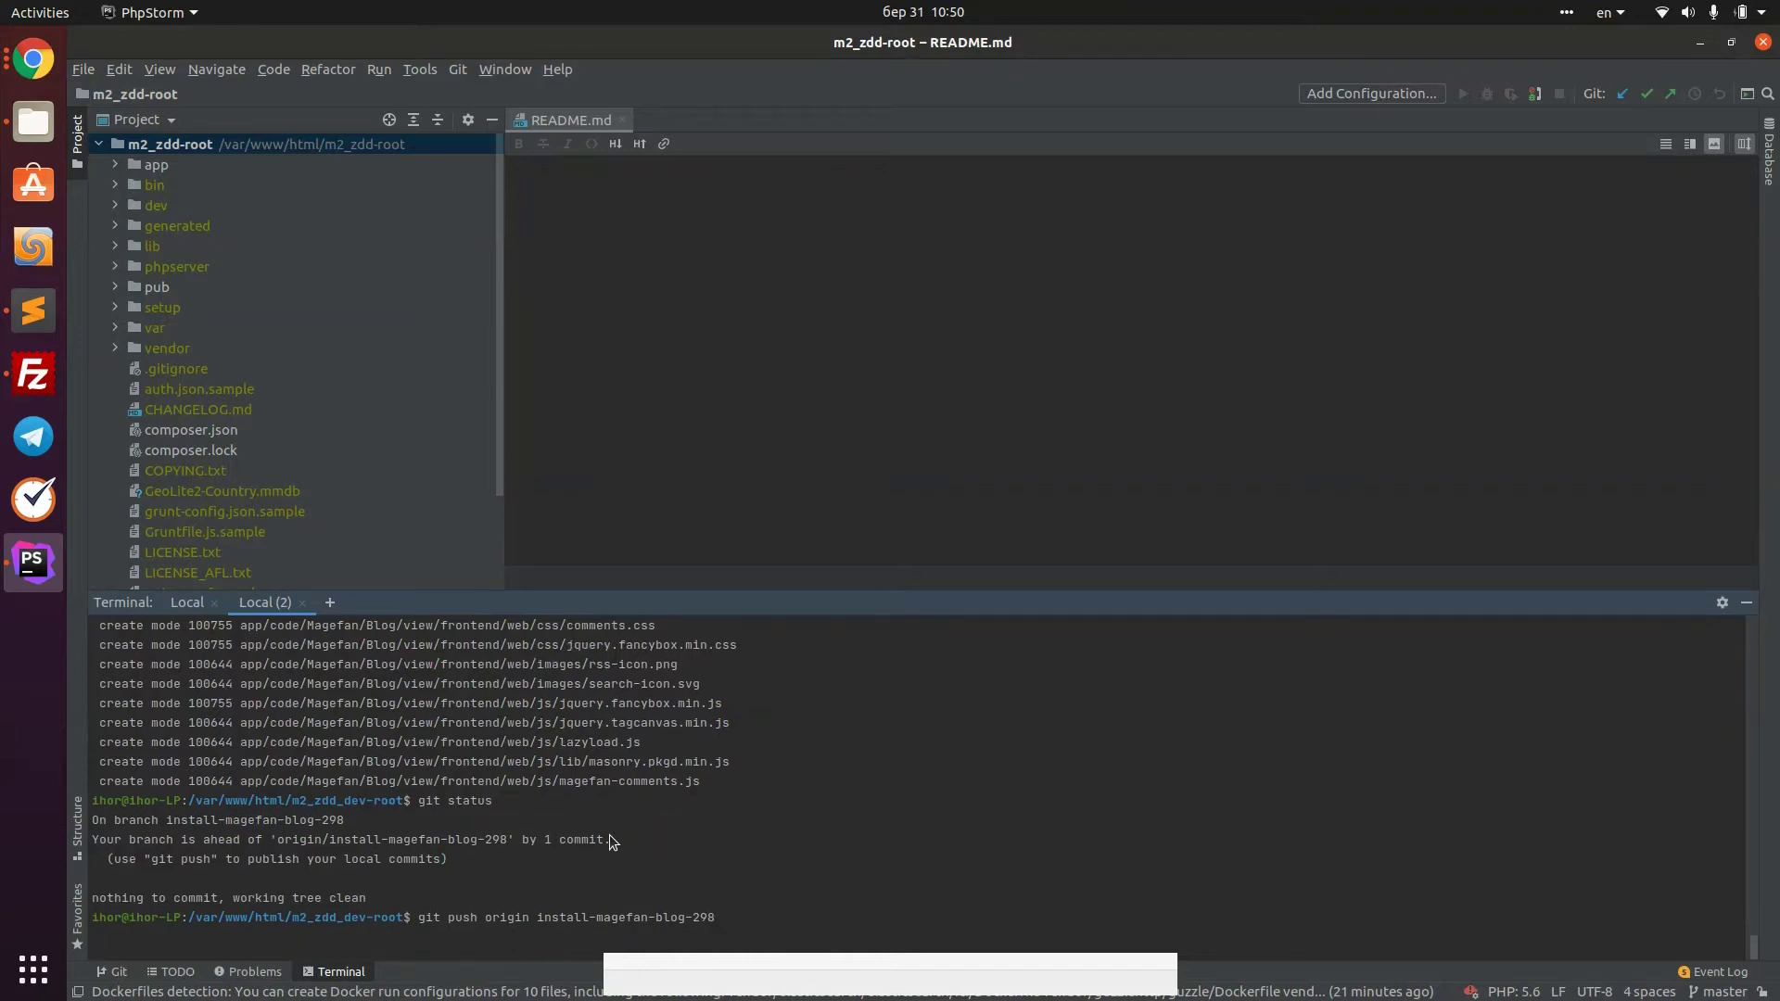
{"action": "key", "text": "alt+Tab"}
{"action": "left_click", "coordinate": [132, 352]}
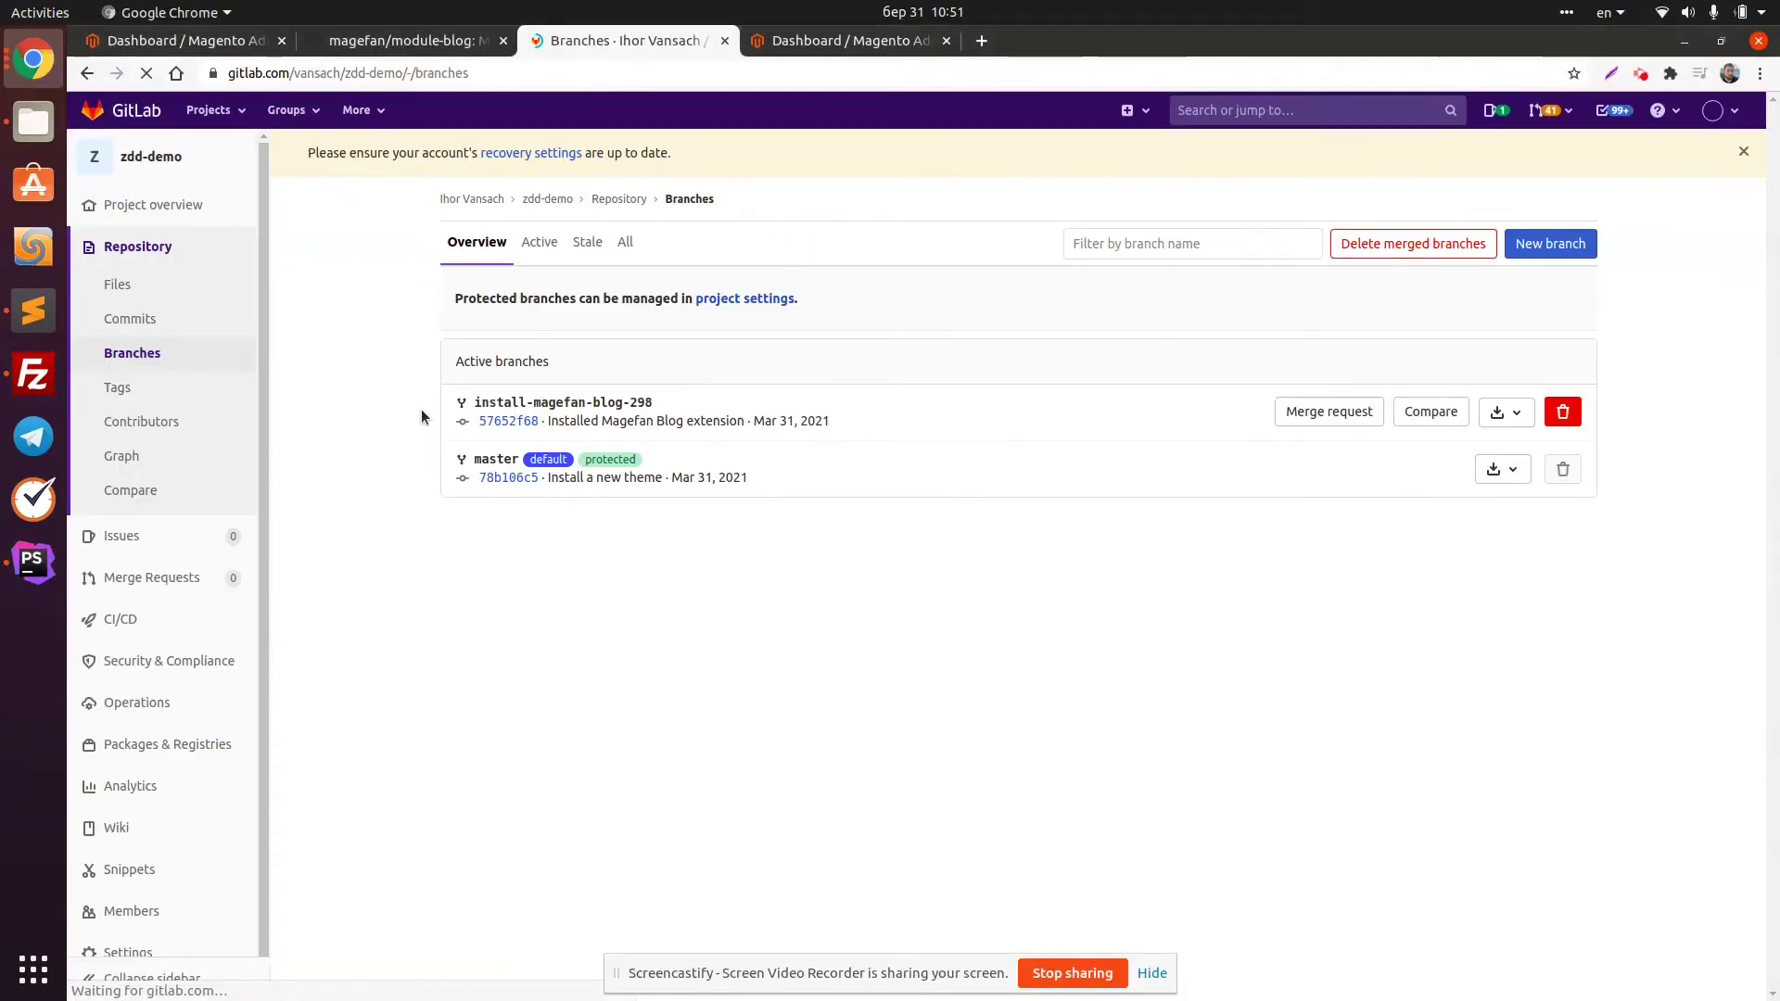
Create a merge request from install-magefan-blog-298 and merge it into master
{"action": "left_click", "coordinate": [1298, 419]}
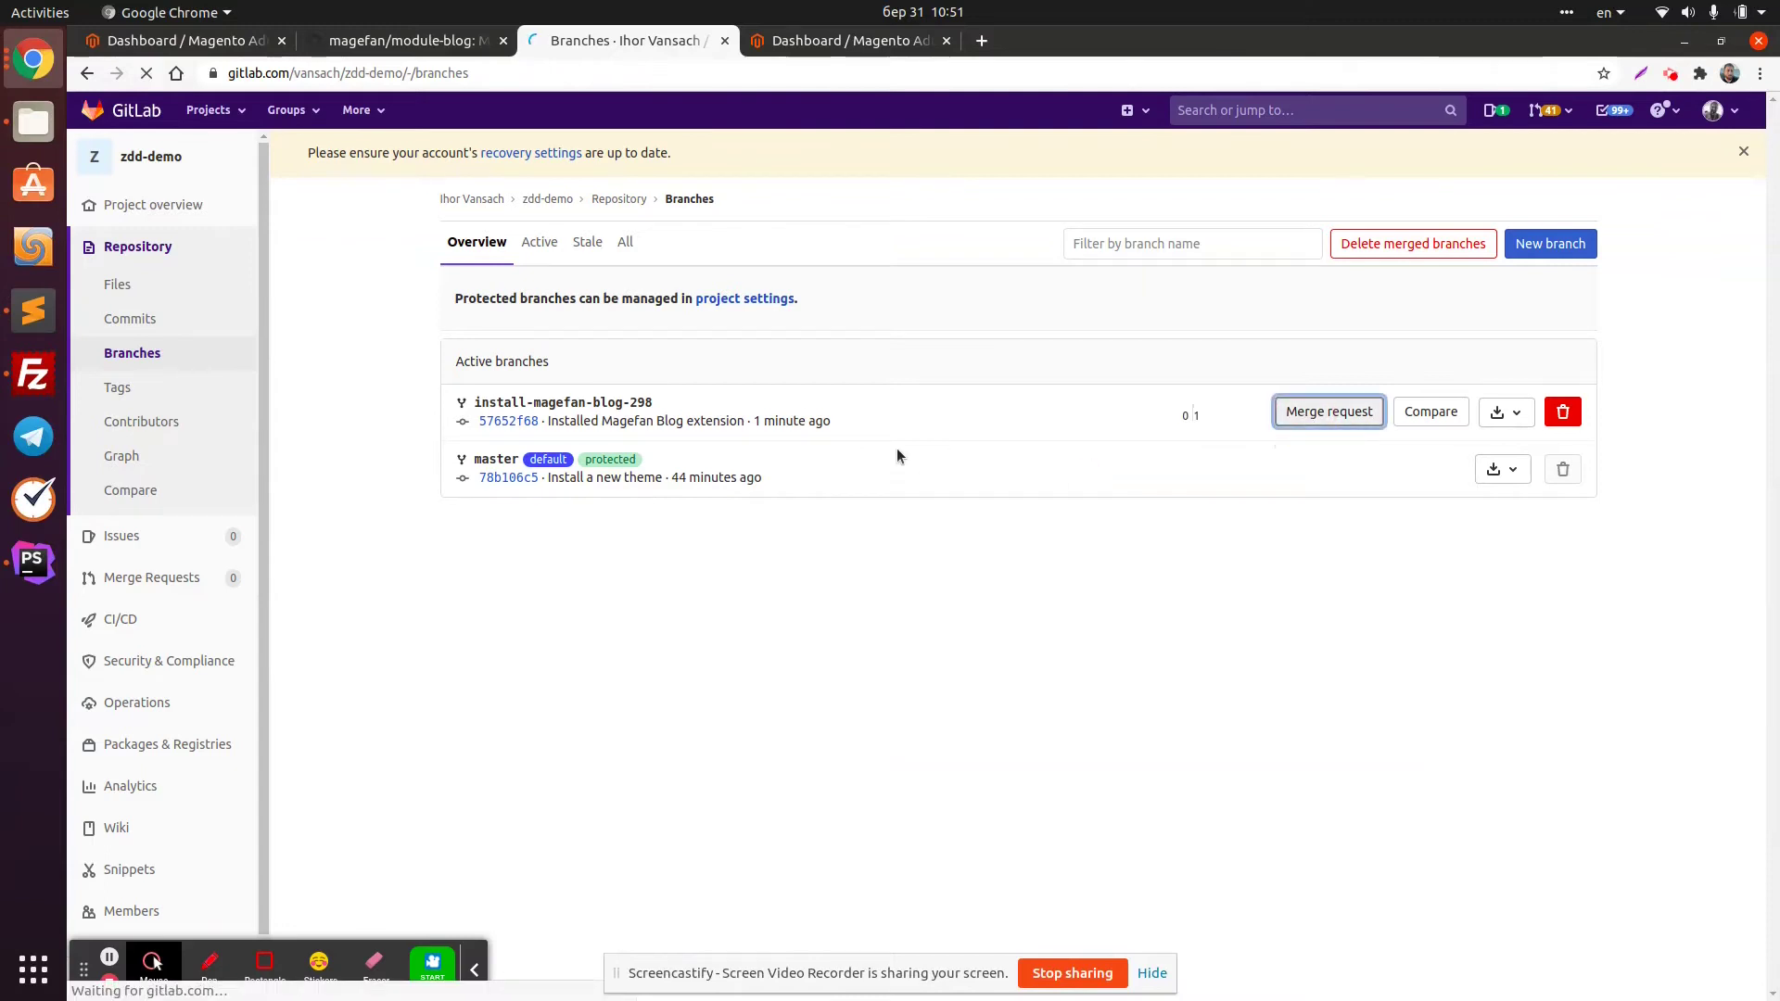
{"action": "scroll", "coordinate": [723, 545], "scroll_direction": "down", "scroll_amount": 3}
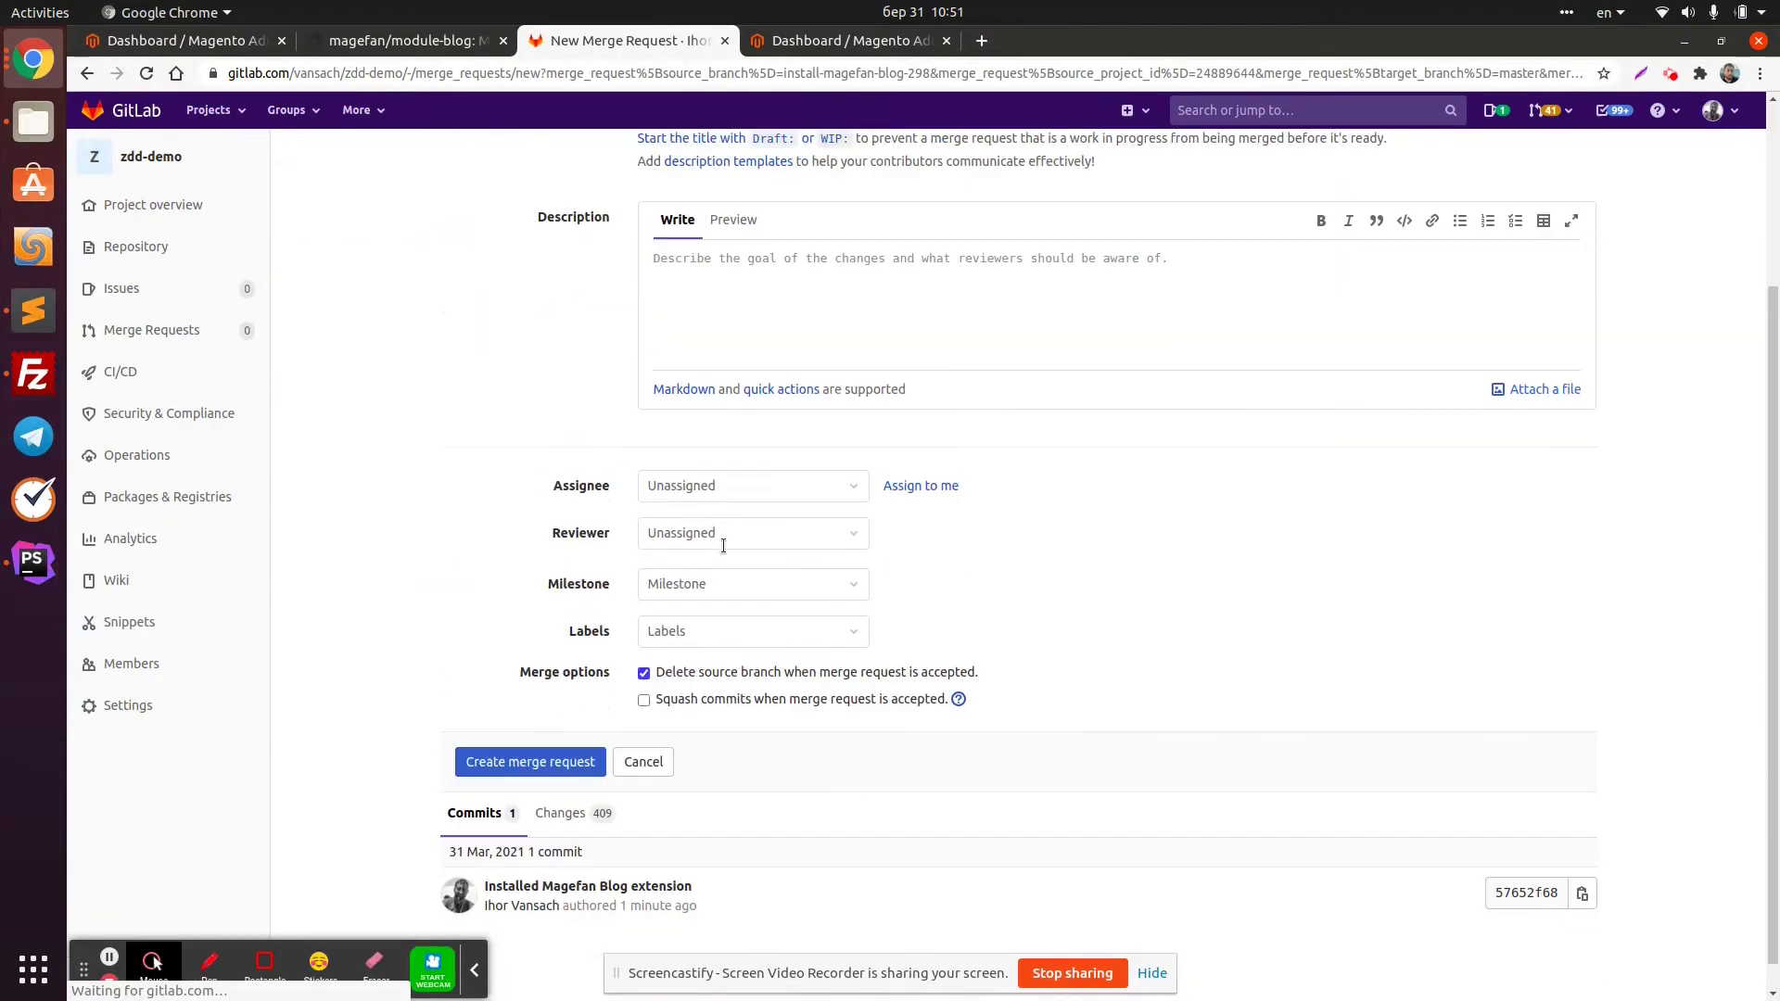
{"action": "left_click", "coordinate": [532, 729]}
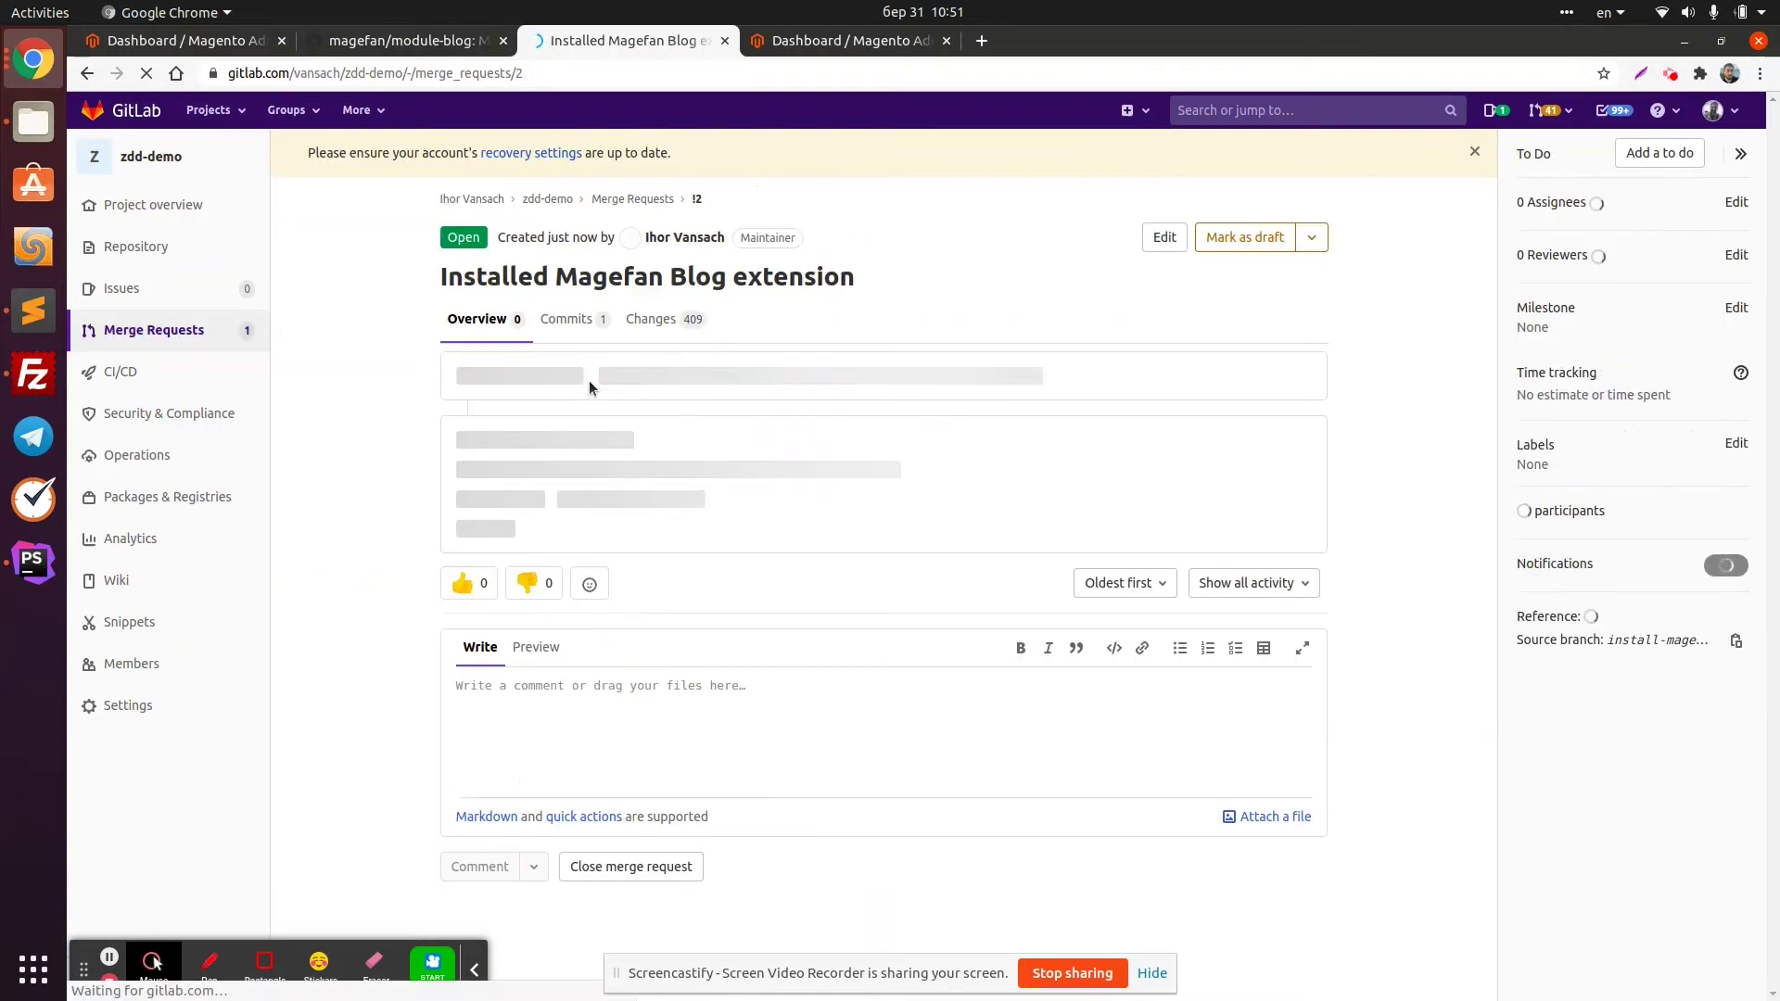
{"action": "scroll", "coordinate": [589, 382], "scroll_direction": "down", "scroll_amount": 2}
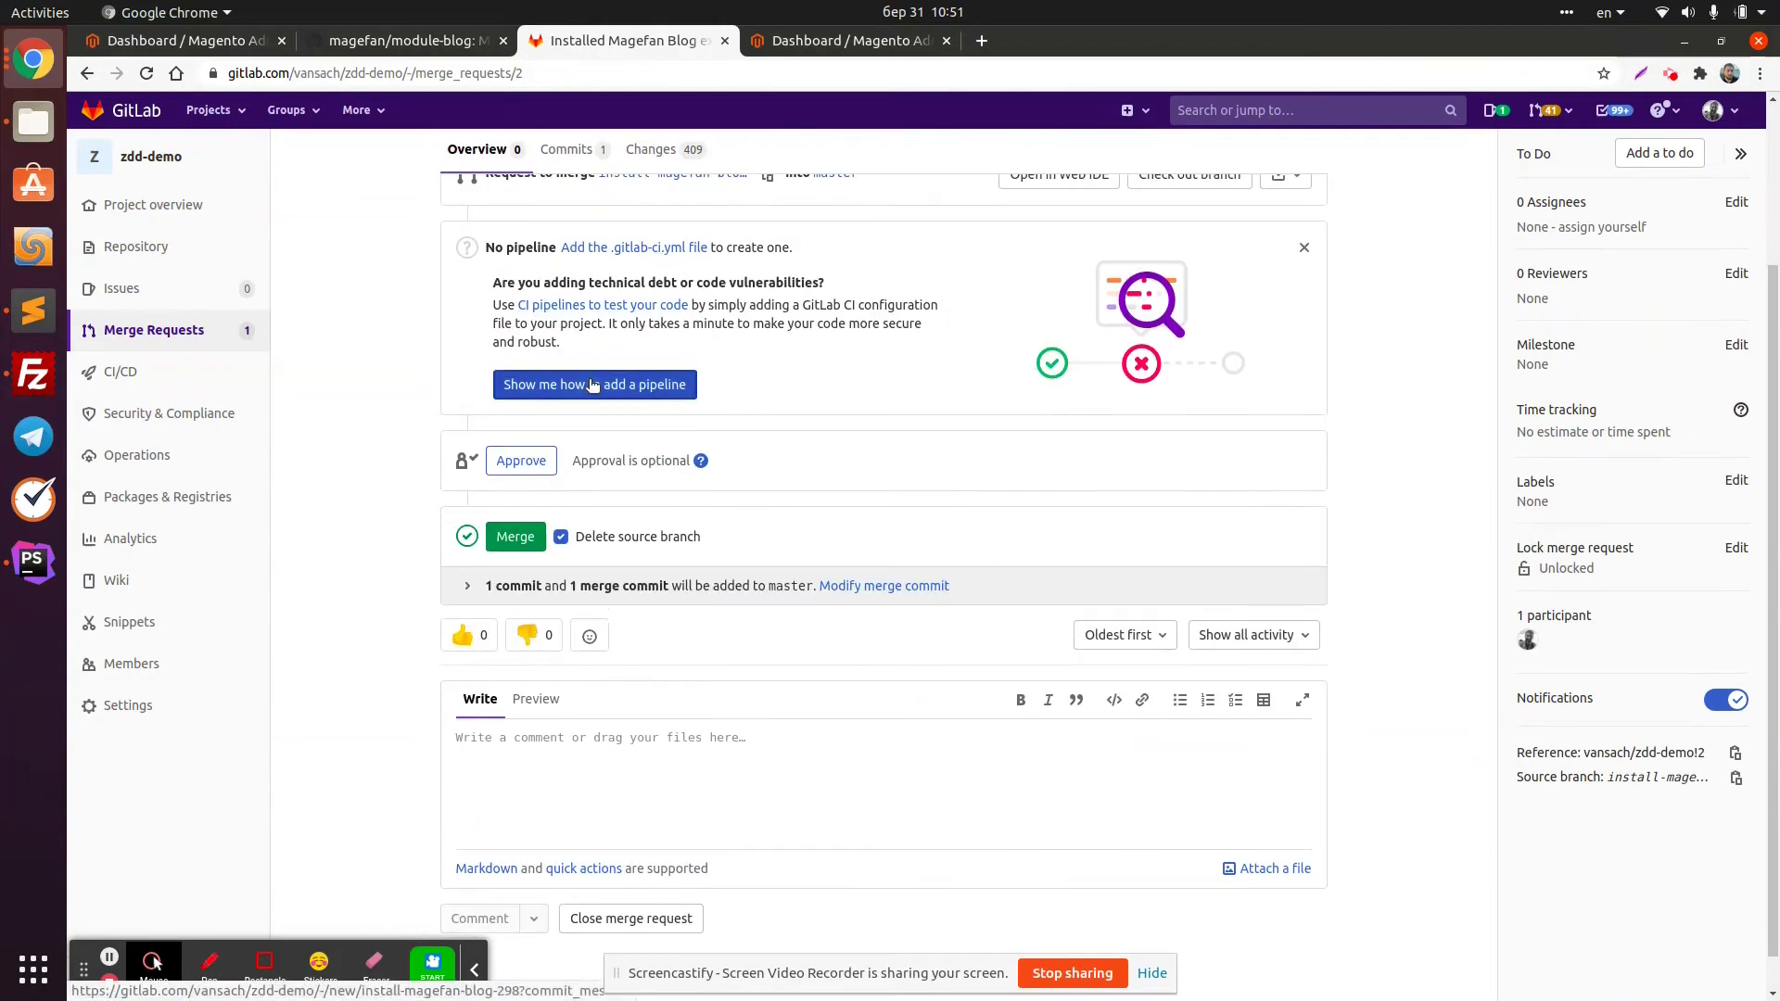
{"action": "left_click", "coordinate": [516, 536]}
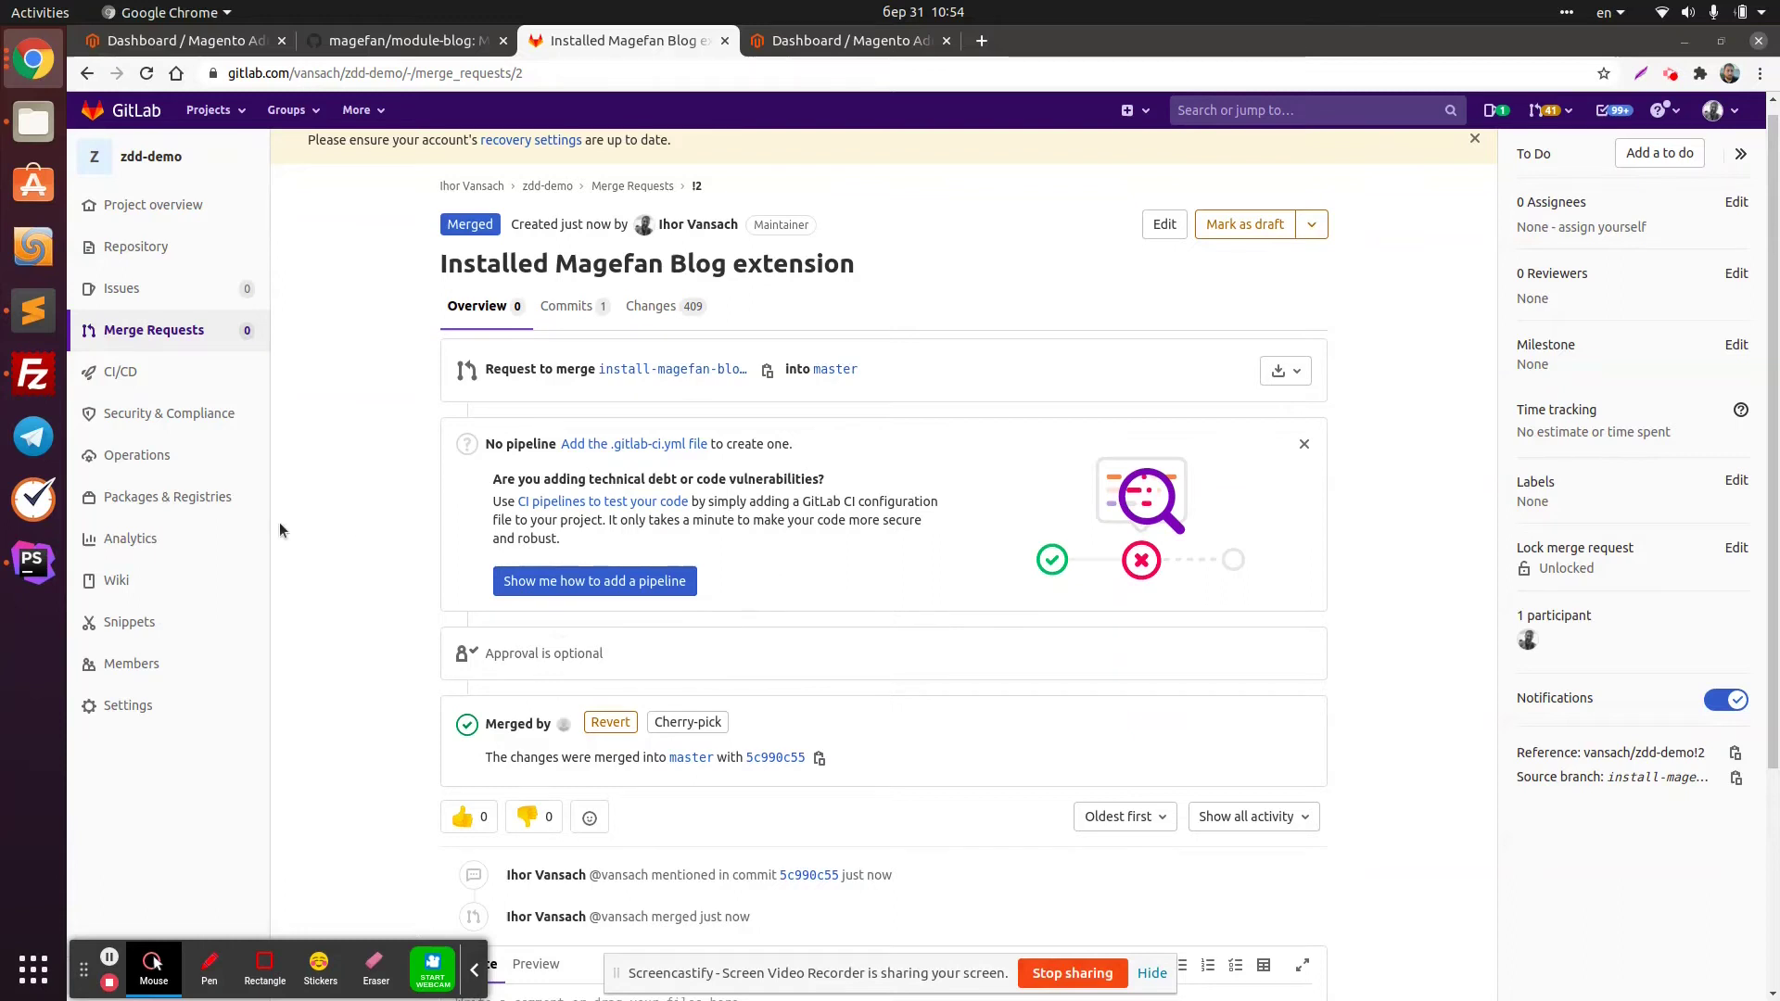
{"action": "left_click", "coordinate": [34, 562]}
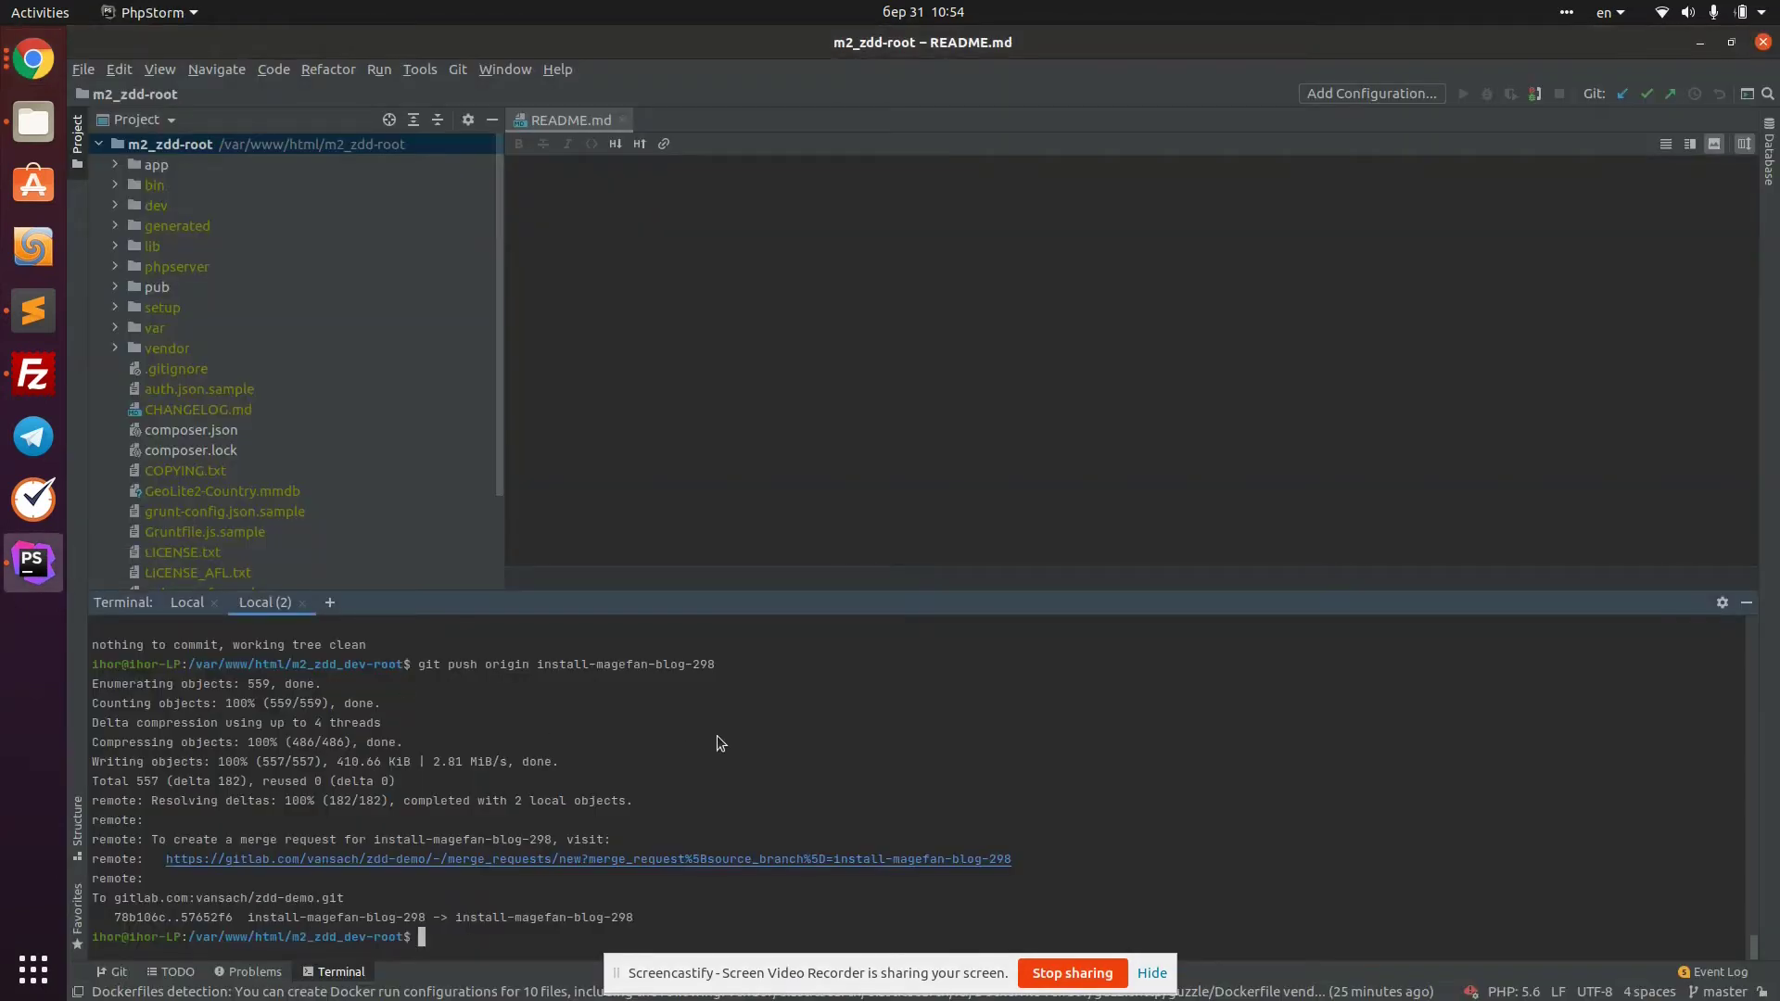
Run bin/magento magefan:zero-downtime:deploy in the second terminal session
{"action": "left_click", "coordinate": [187, 602]}
{"action": "left_click_drag", "start_coordinate": [197, 627], "coordinate": [362, 632]}
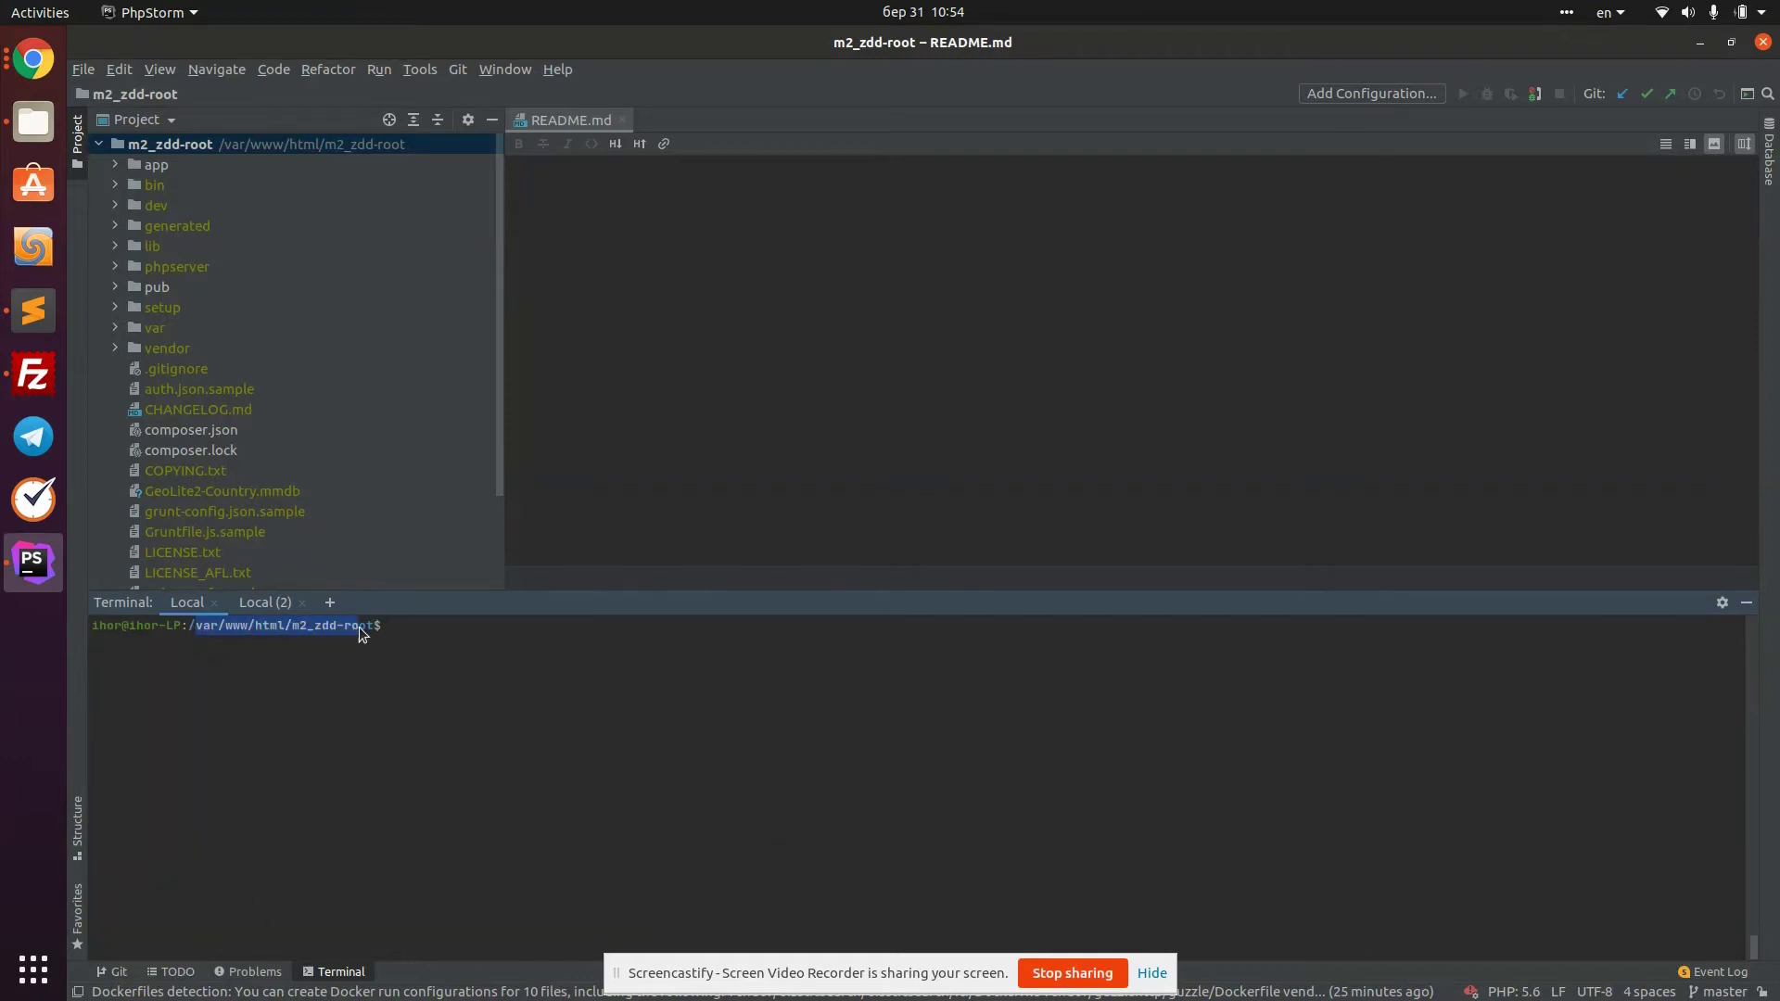
{"action": "left_click", "coordinate": [473, 644]}
{"action": "type", "text": "bin"}
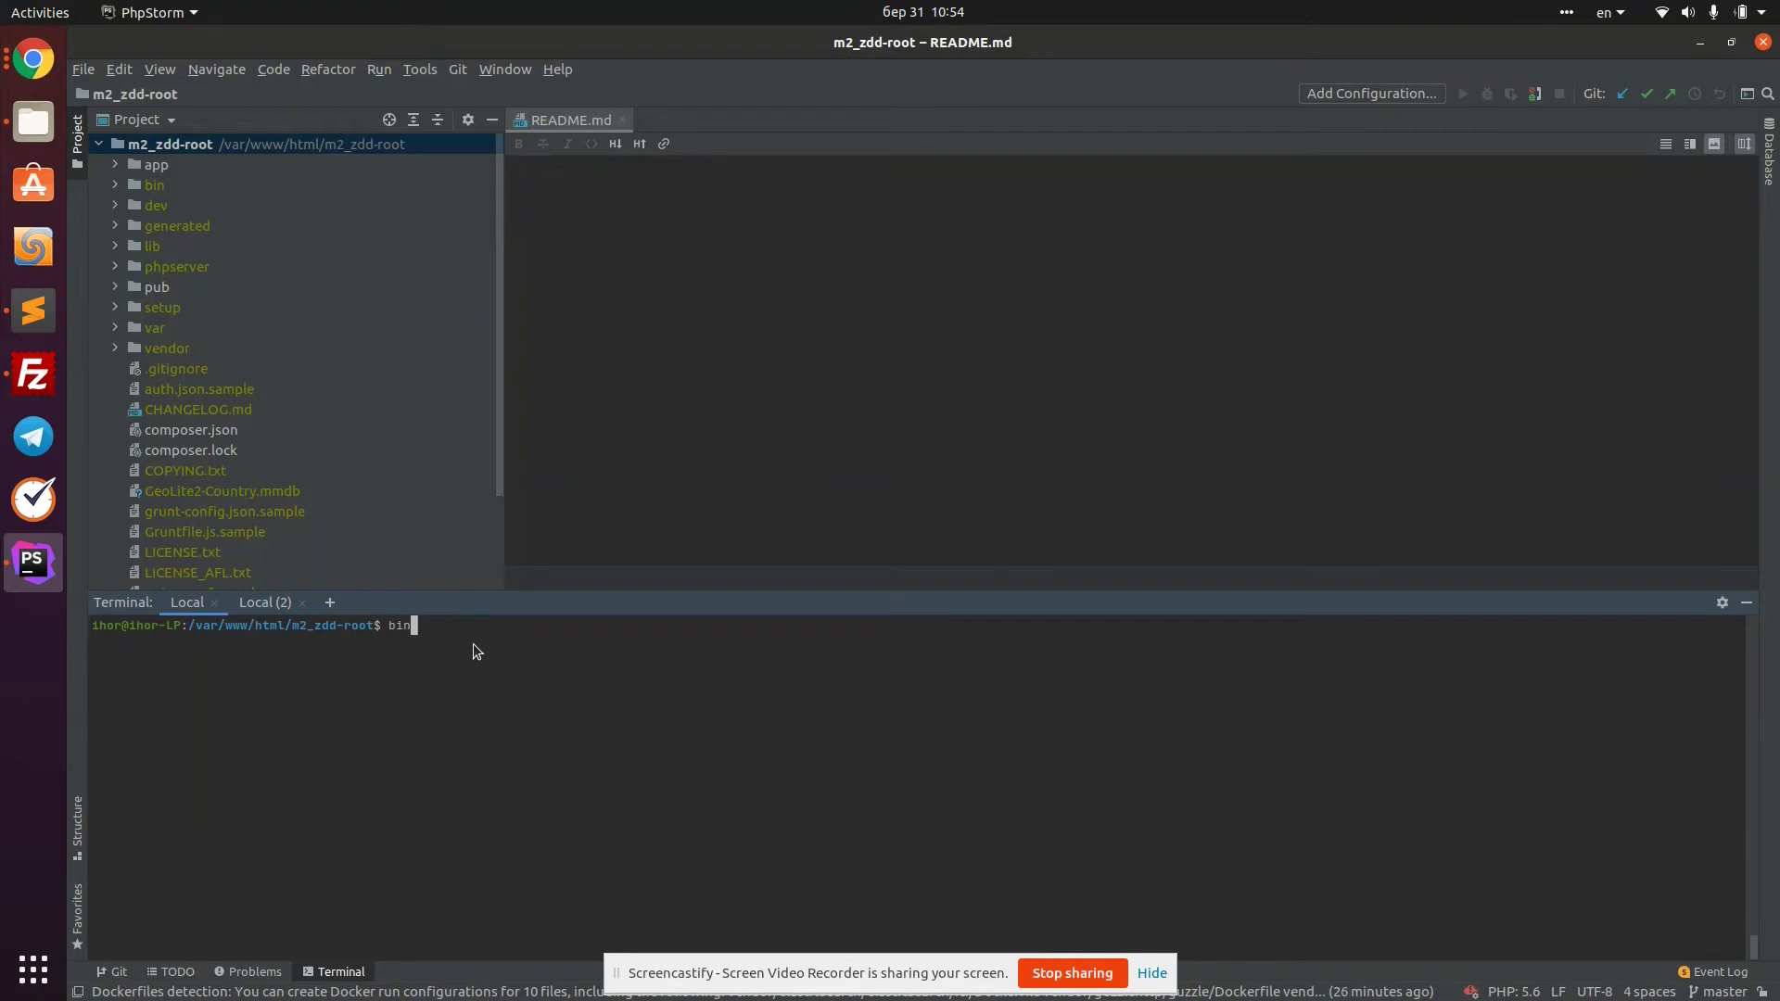
{"action": "type", "text": "/magento magefan:zero-downtime:deploy"}
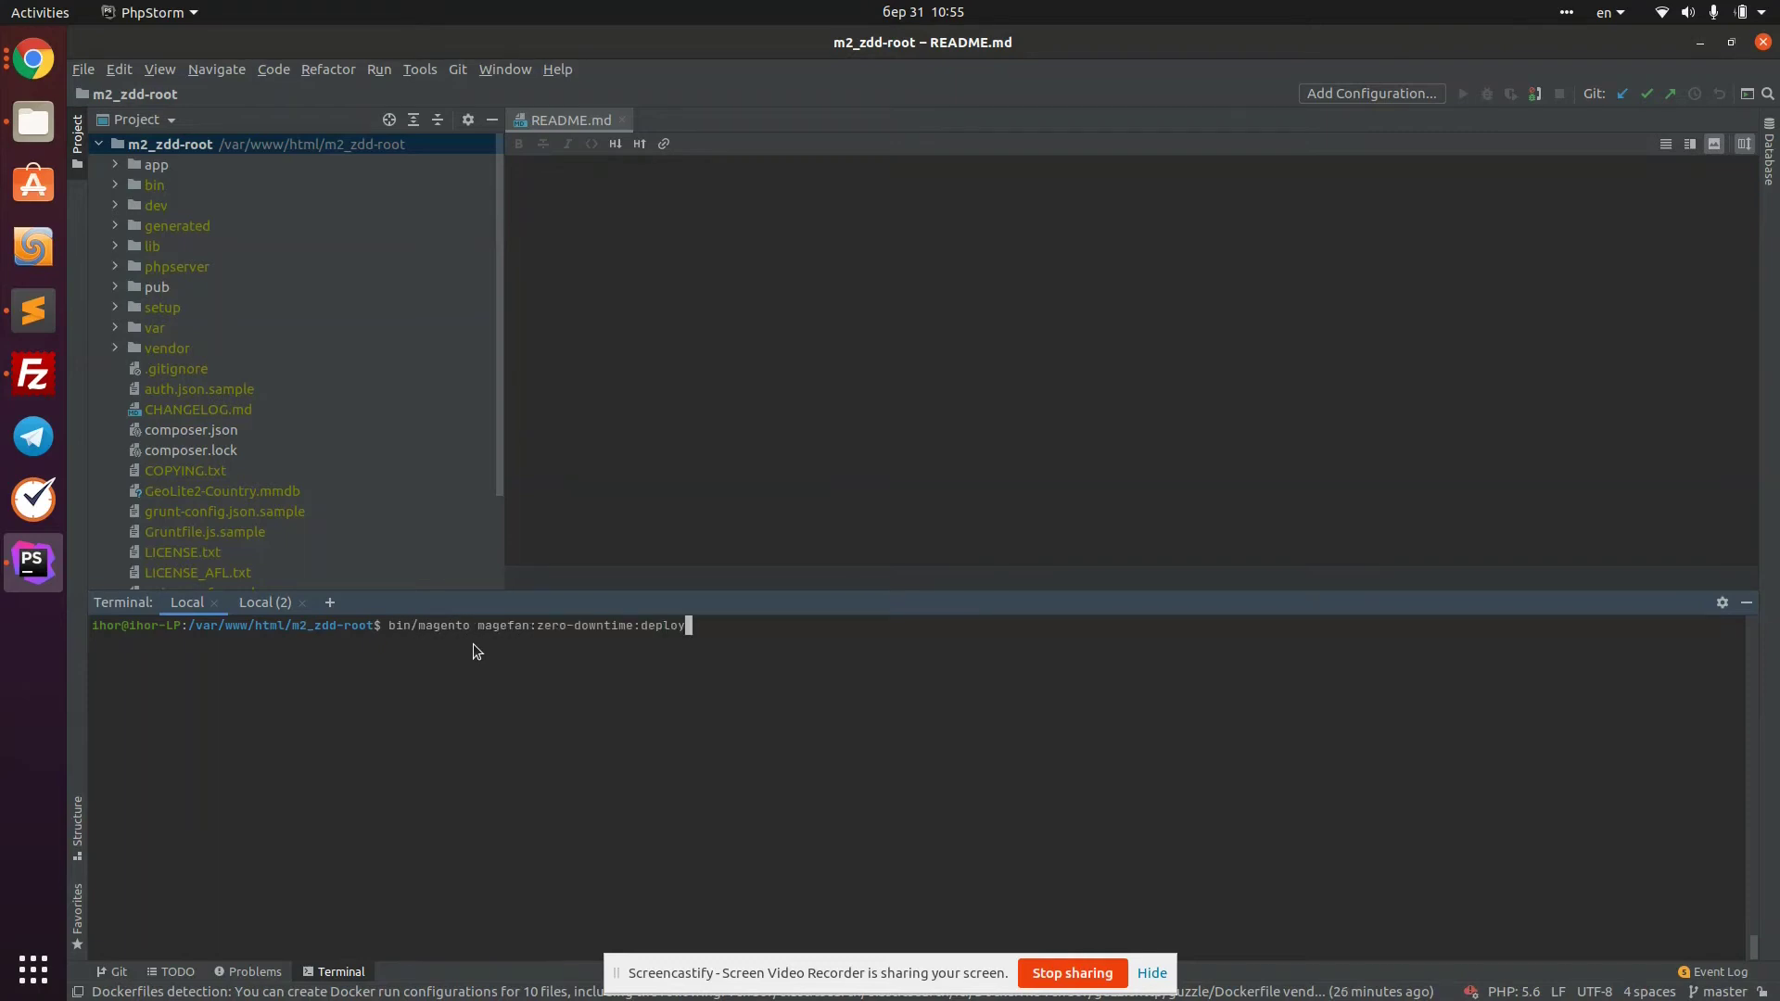
{"action": "key", "text": "Return"}
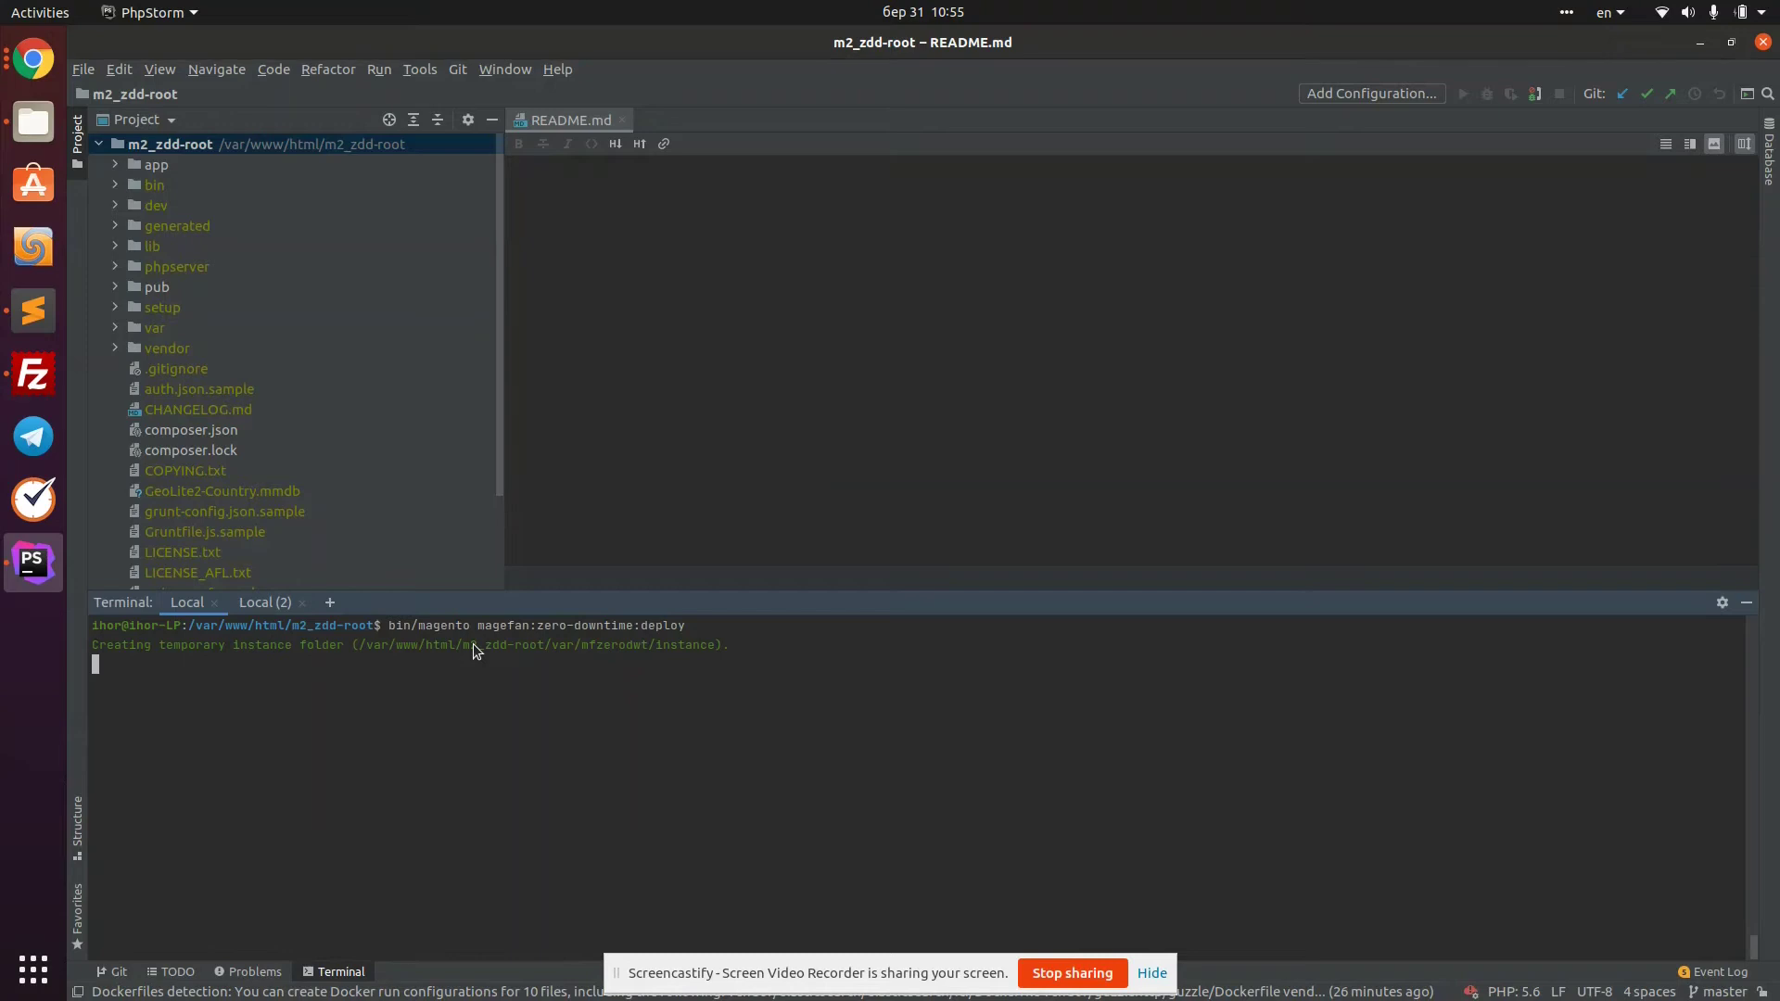
{"action": "left_click_drag", "start_coordinate": [463, 644], "coordinate": [712, 646]}
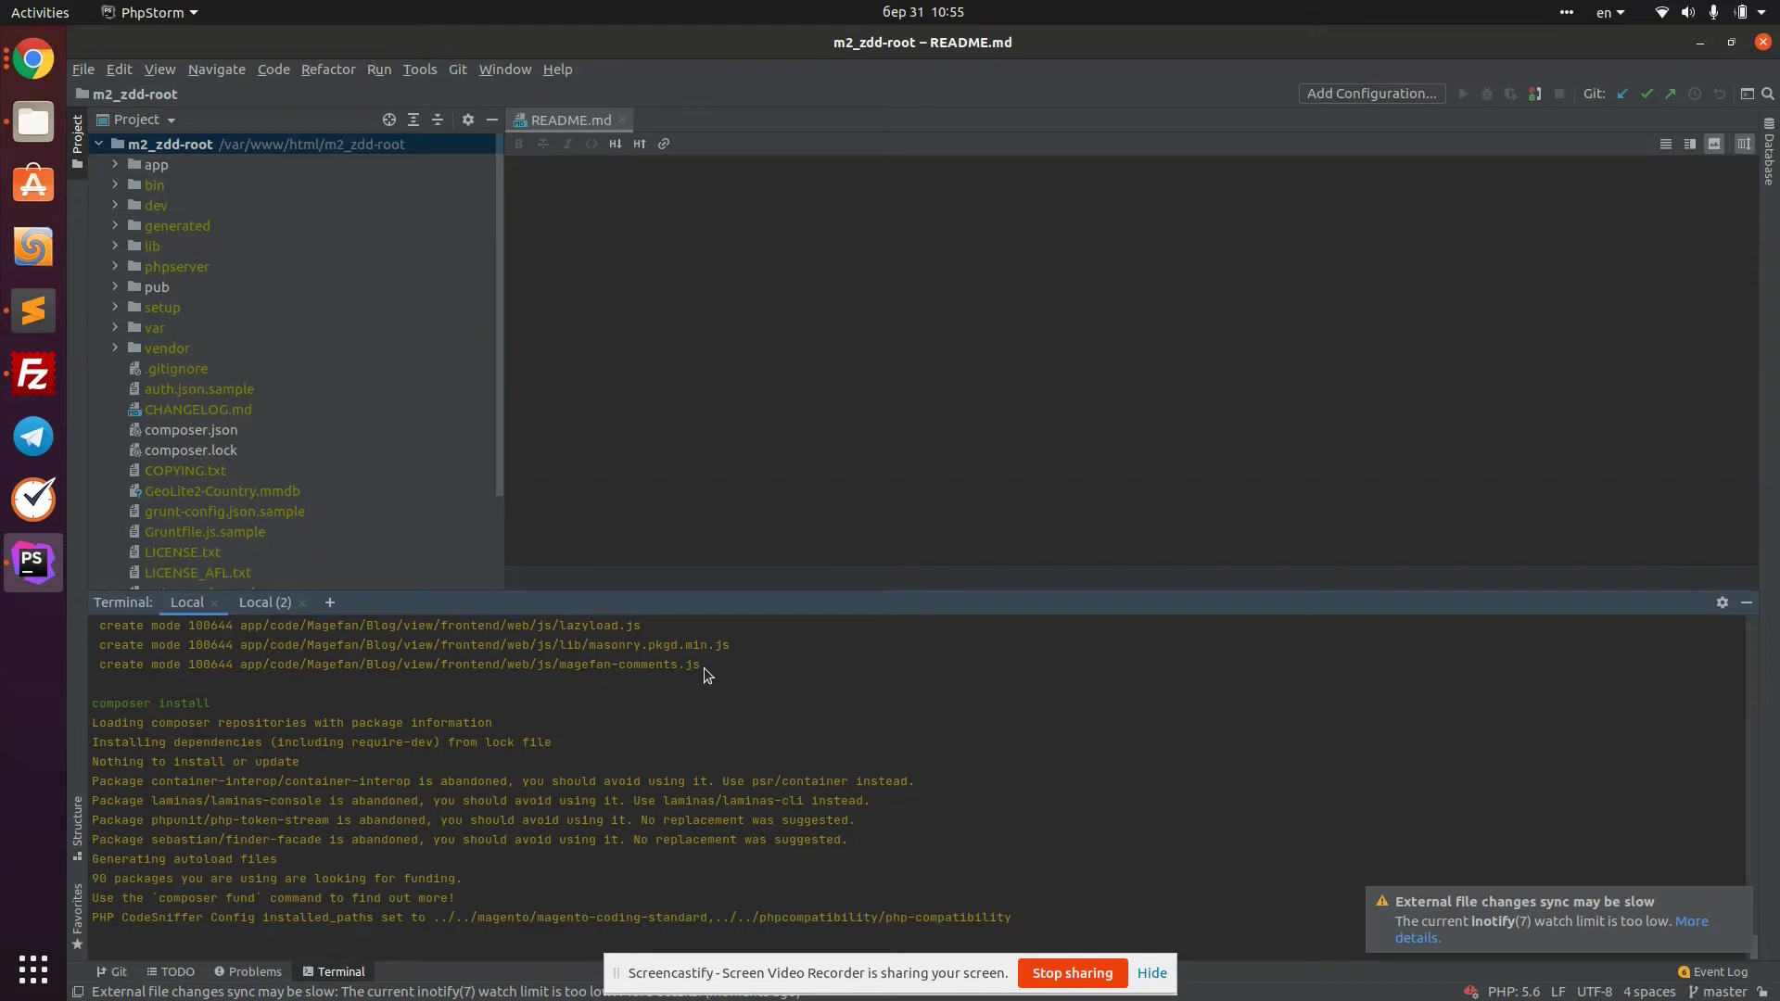
{"action": "scroll", "coordinate": [616, 676], "scroll_direction": "up", "scroll_amount": 10}
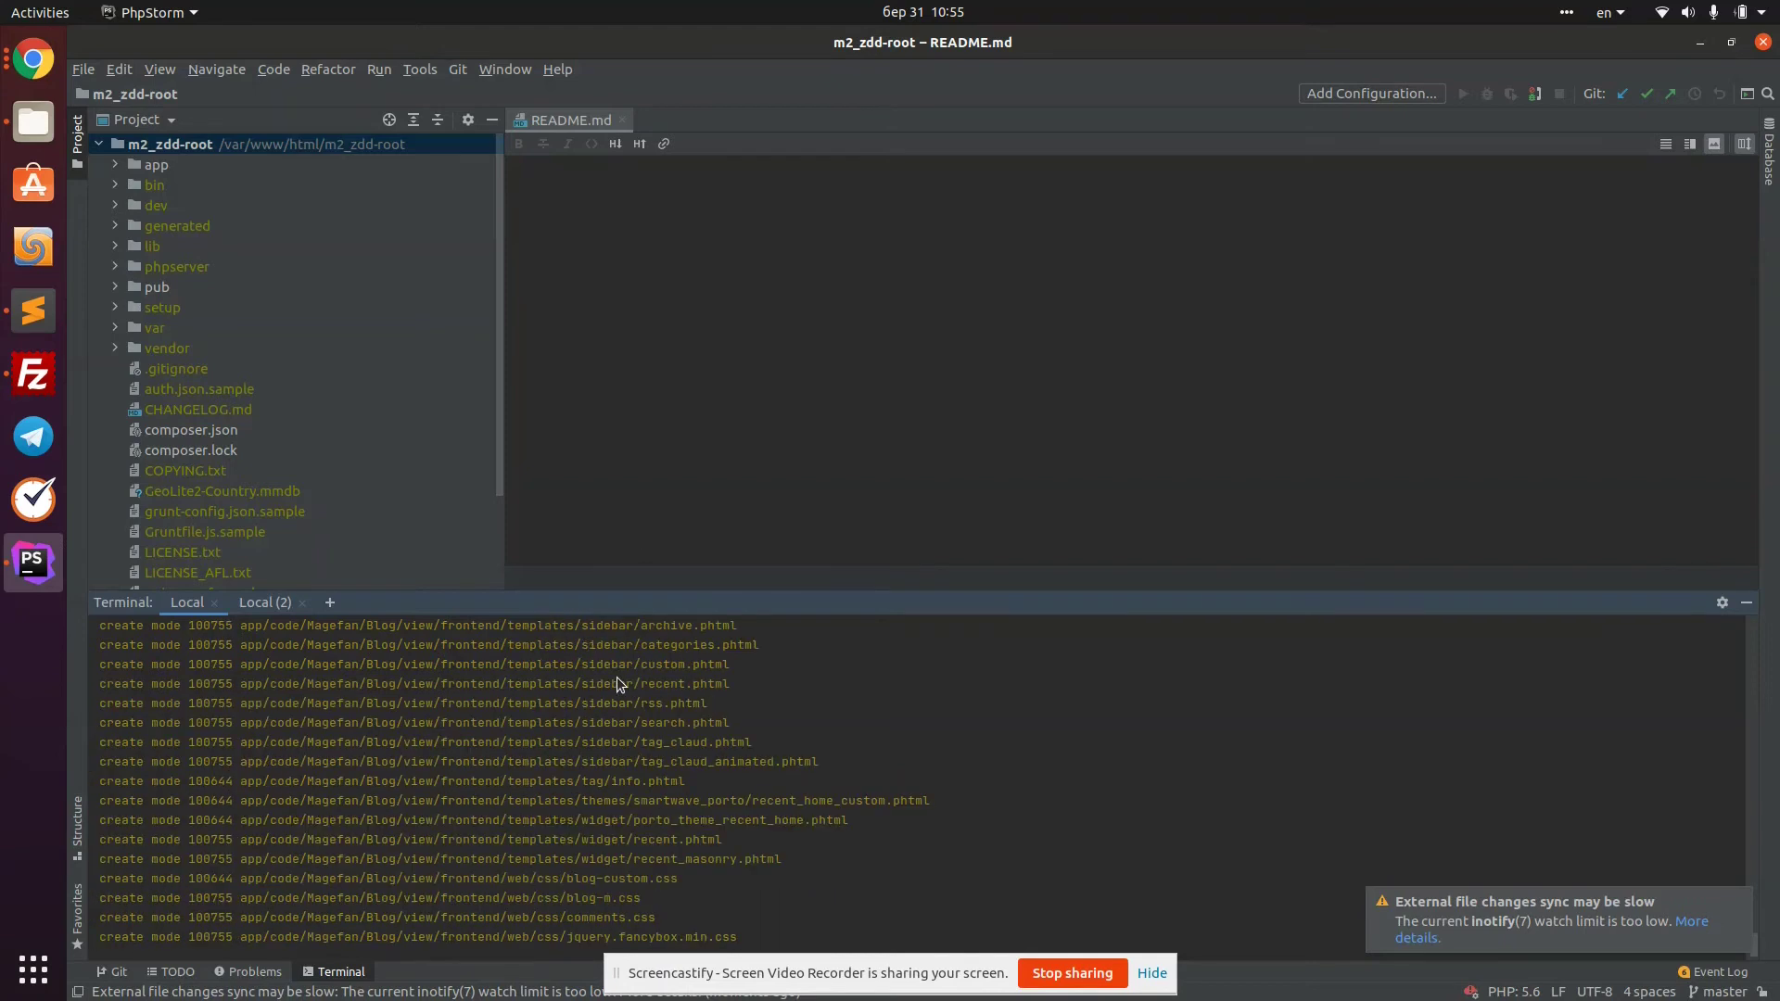
{"action": "scroll", "coordinate": [616, 677], "scroll_direction": "up", "scroll_amount": 15}
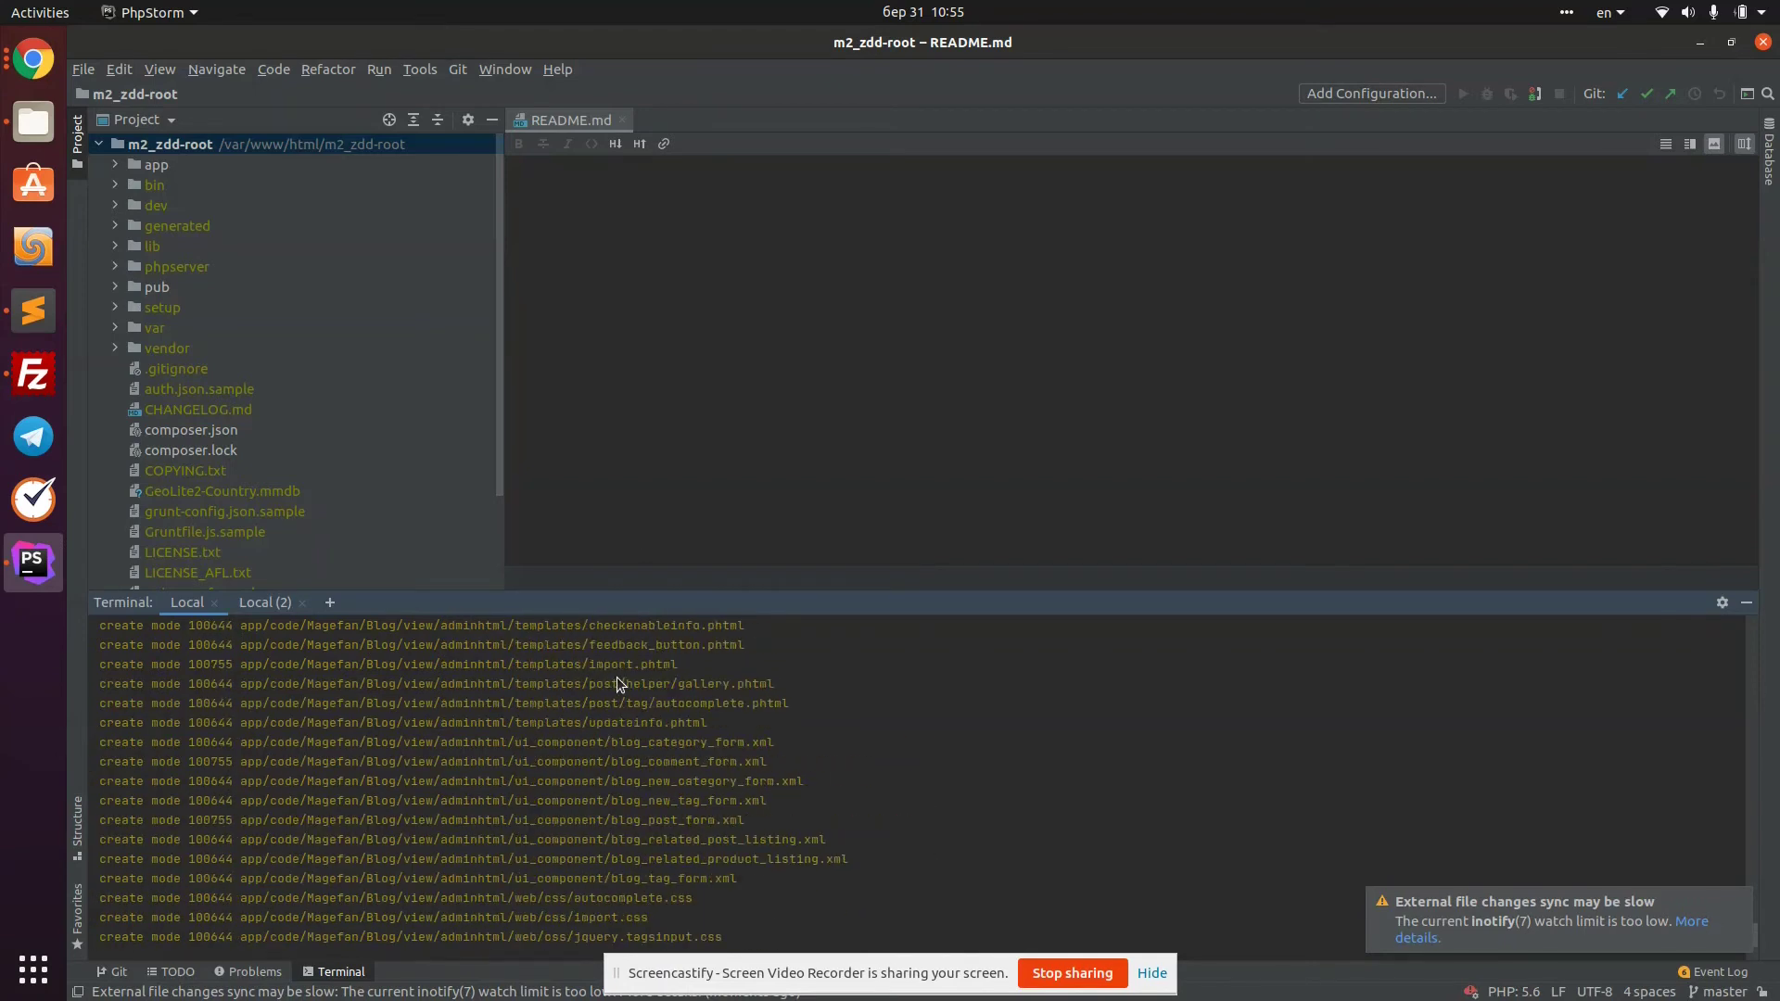
{"action": "scroll", "coordinate": [359, 693], "scroll_direction": "down", "scroll_amount": 15}
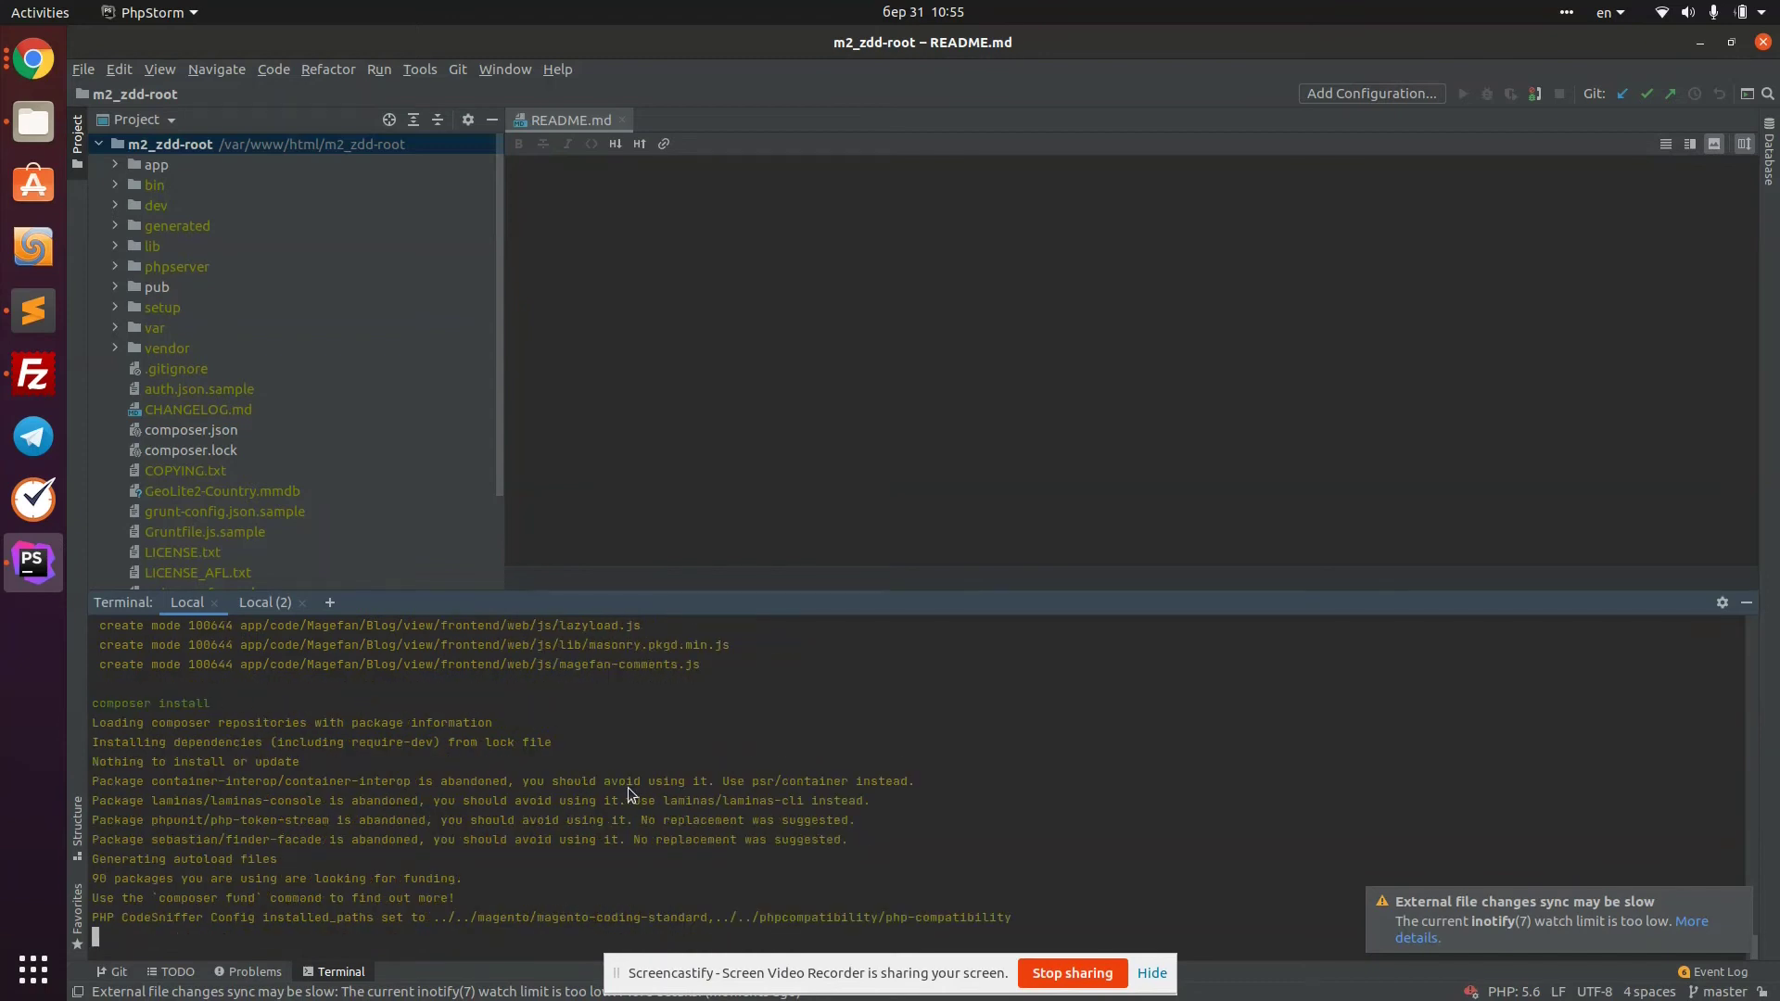
After composer install finishes, enable the Magefan_Blog module with bin/magento module:enable
{"action": "left_click_drag", "start_coordinate": [100, 704], "coordinate": [317, 725]}
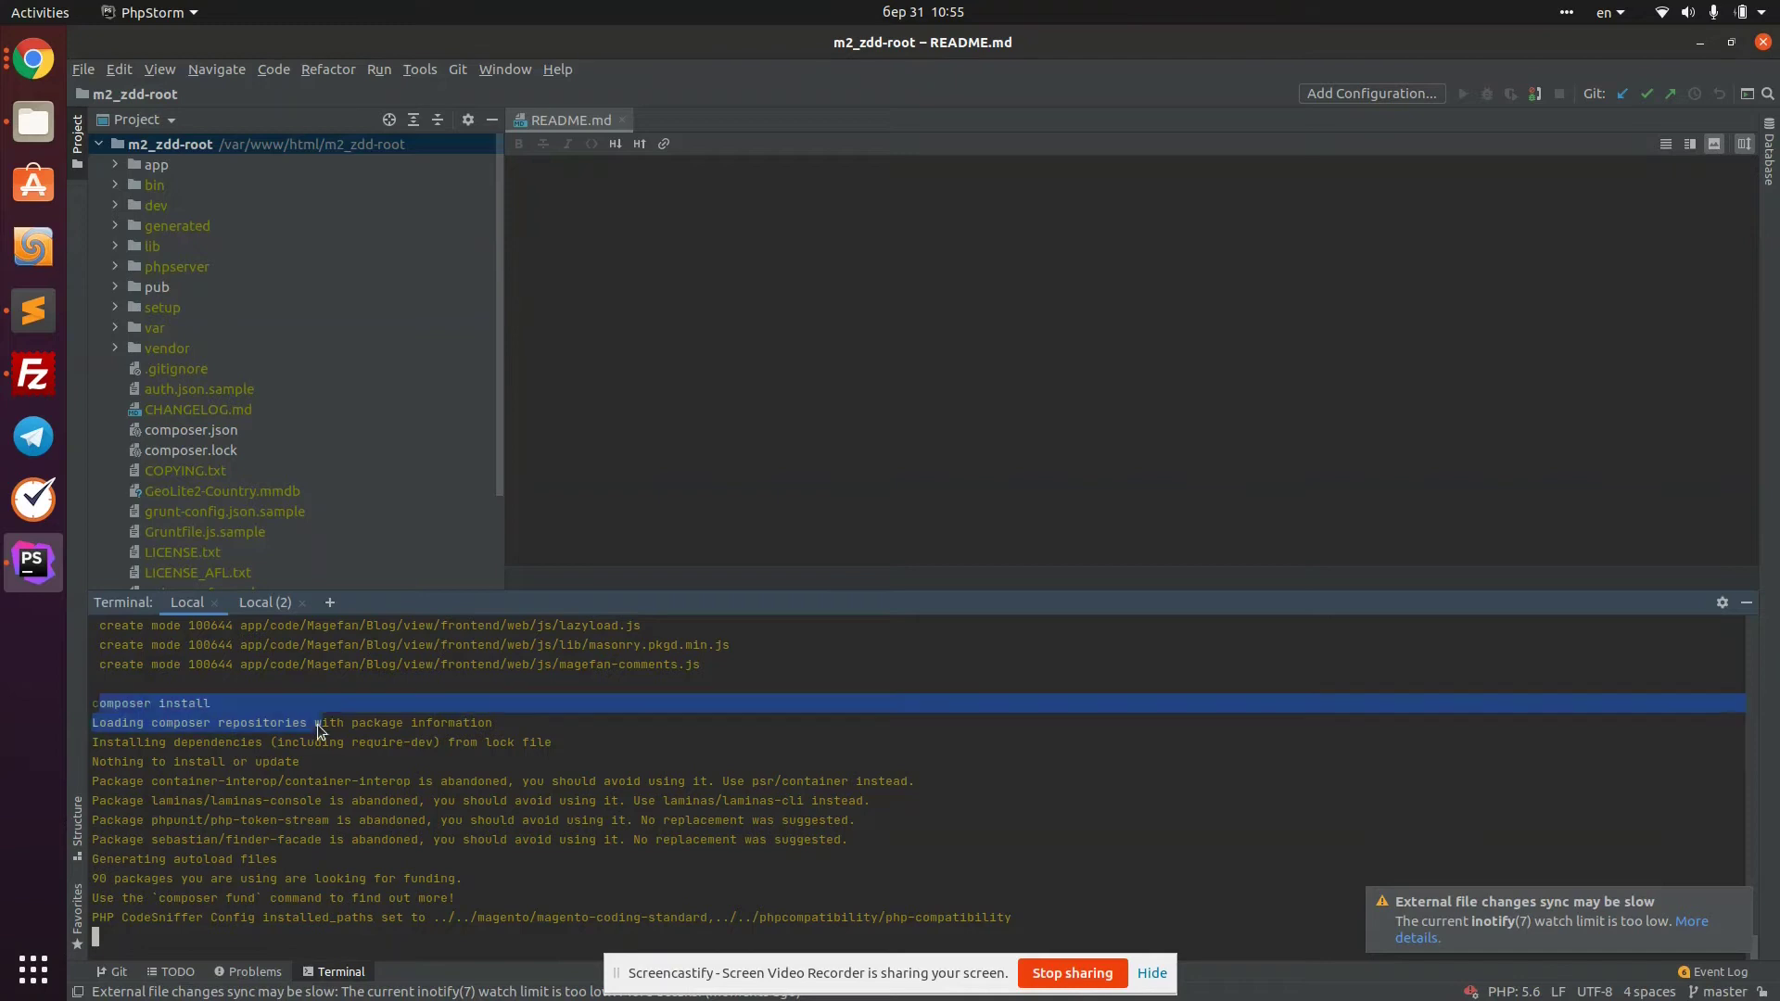
{"action": "left_click", "coordinate": [418, 860]}
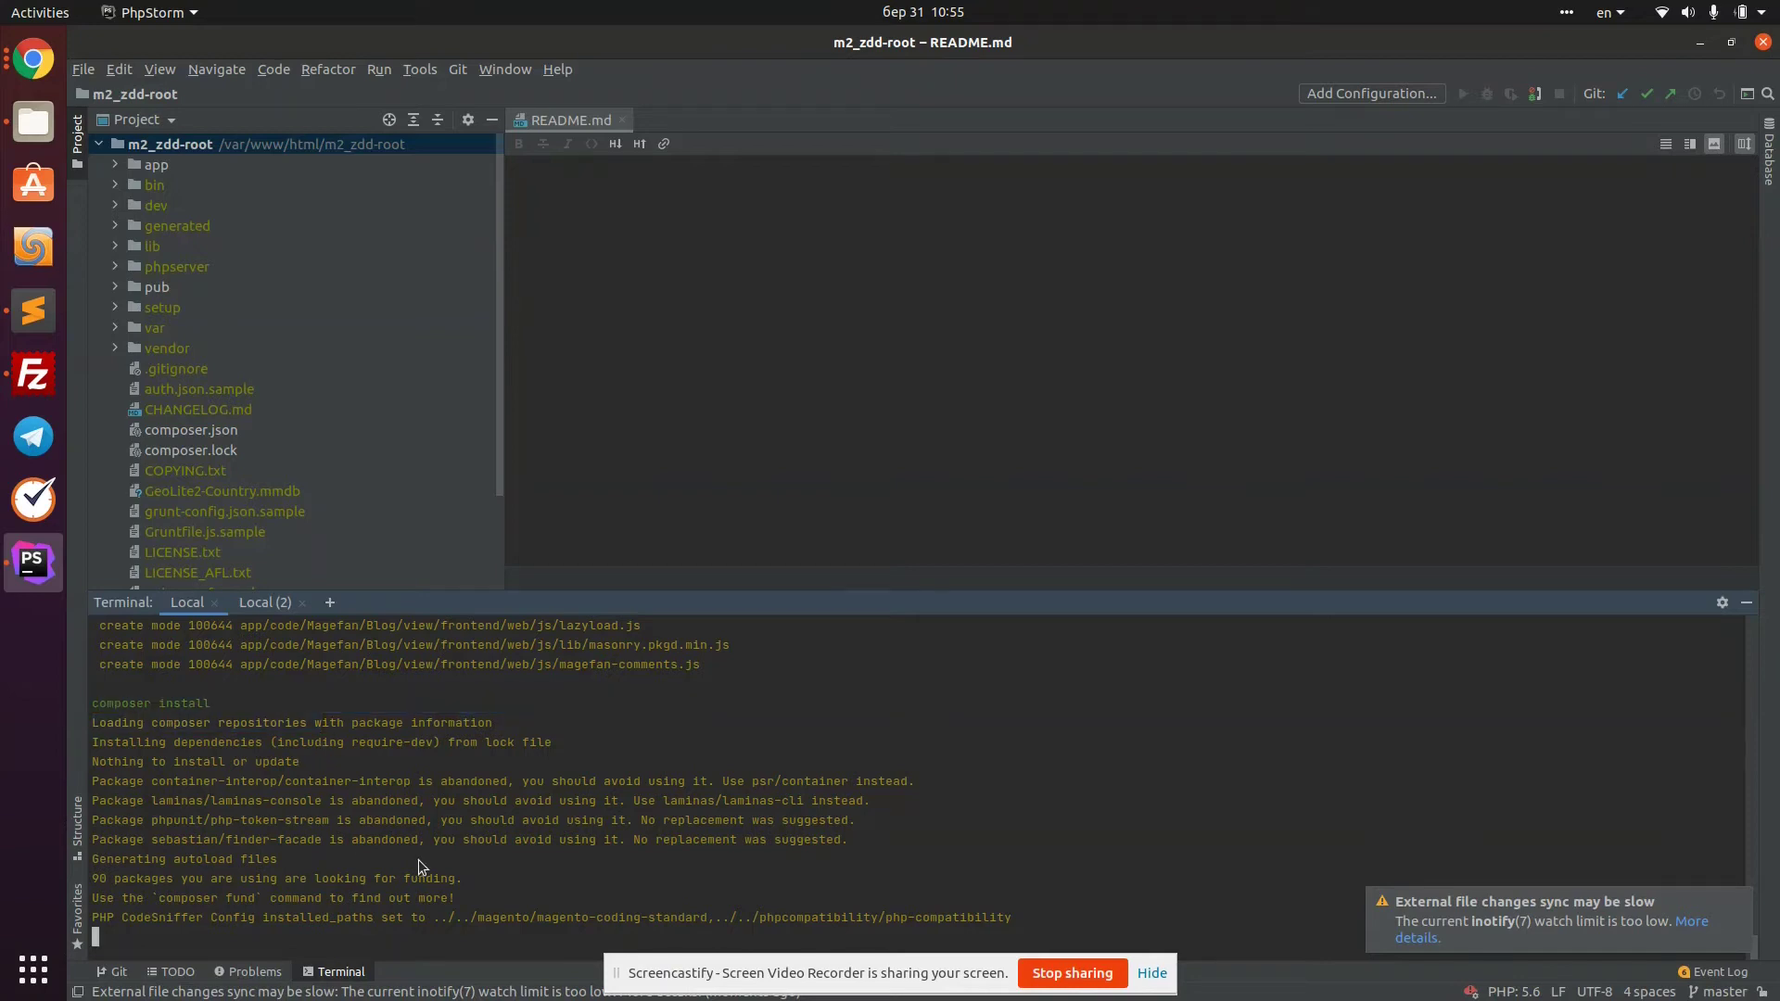
{"action": "type", "text": "bin/magento module:enable --clear-static-content Magefan_Blog --magento-init-params=MAGE_DIRS[base][path]=/var/www/html/m2_zdd-root/var/mfzerodwt/instance"}
{"action": "key", "text": "Return"}
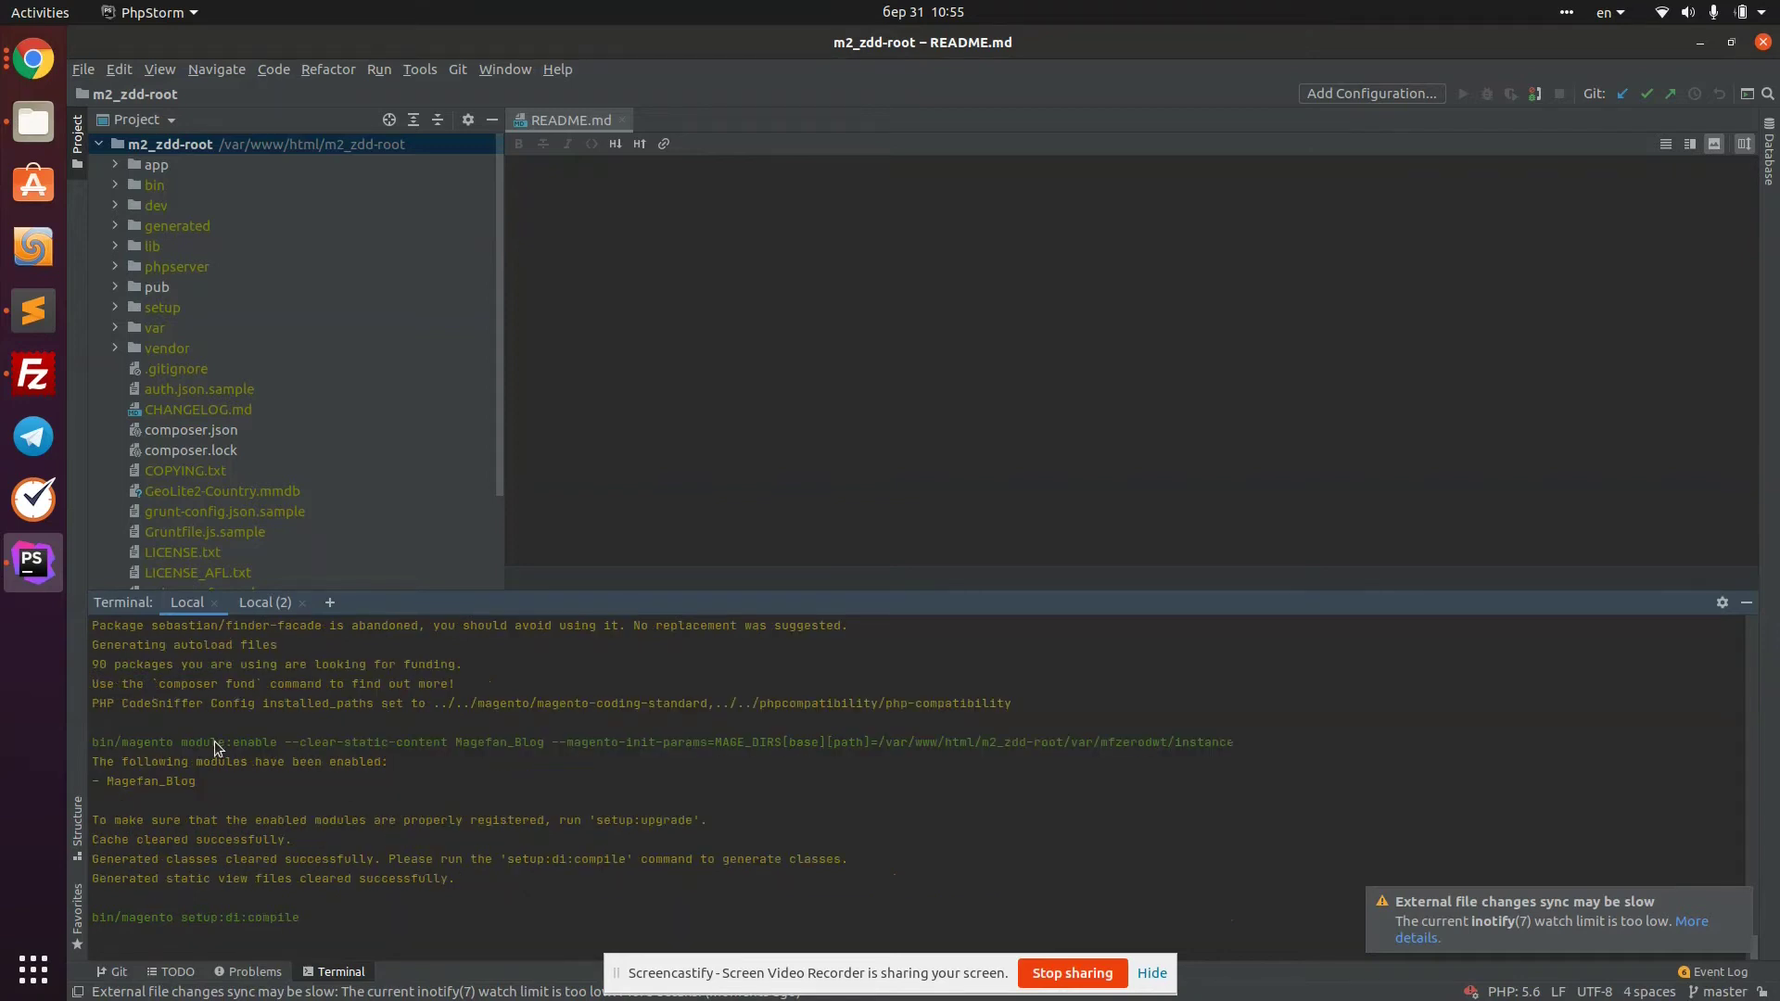
{"action": "left_click_drag", "start_coordinate": [214, 742], "coordinate": [610, 742]}
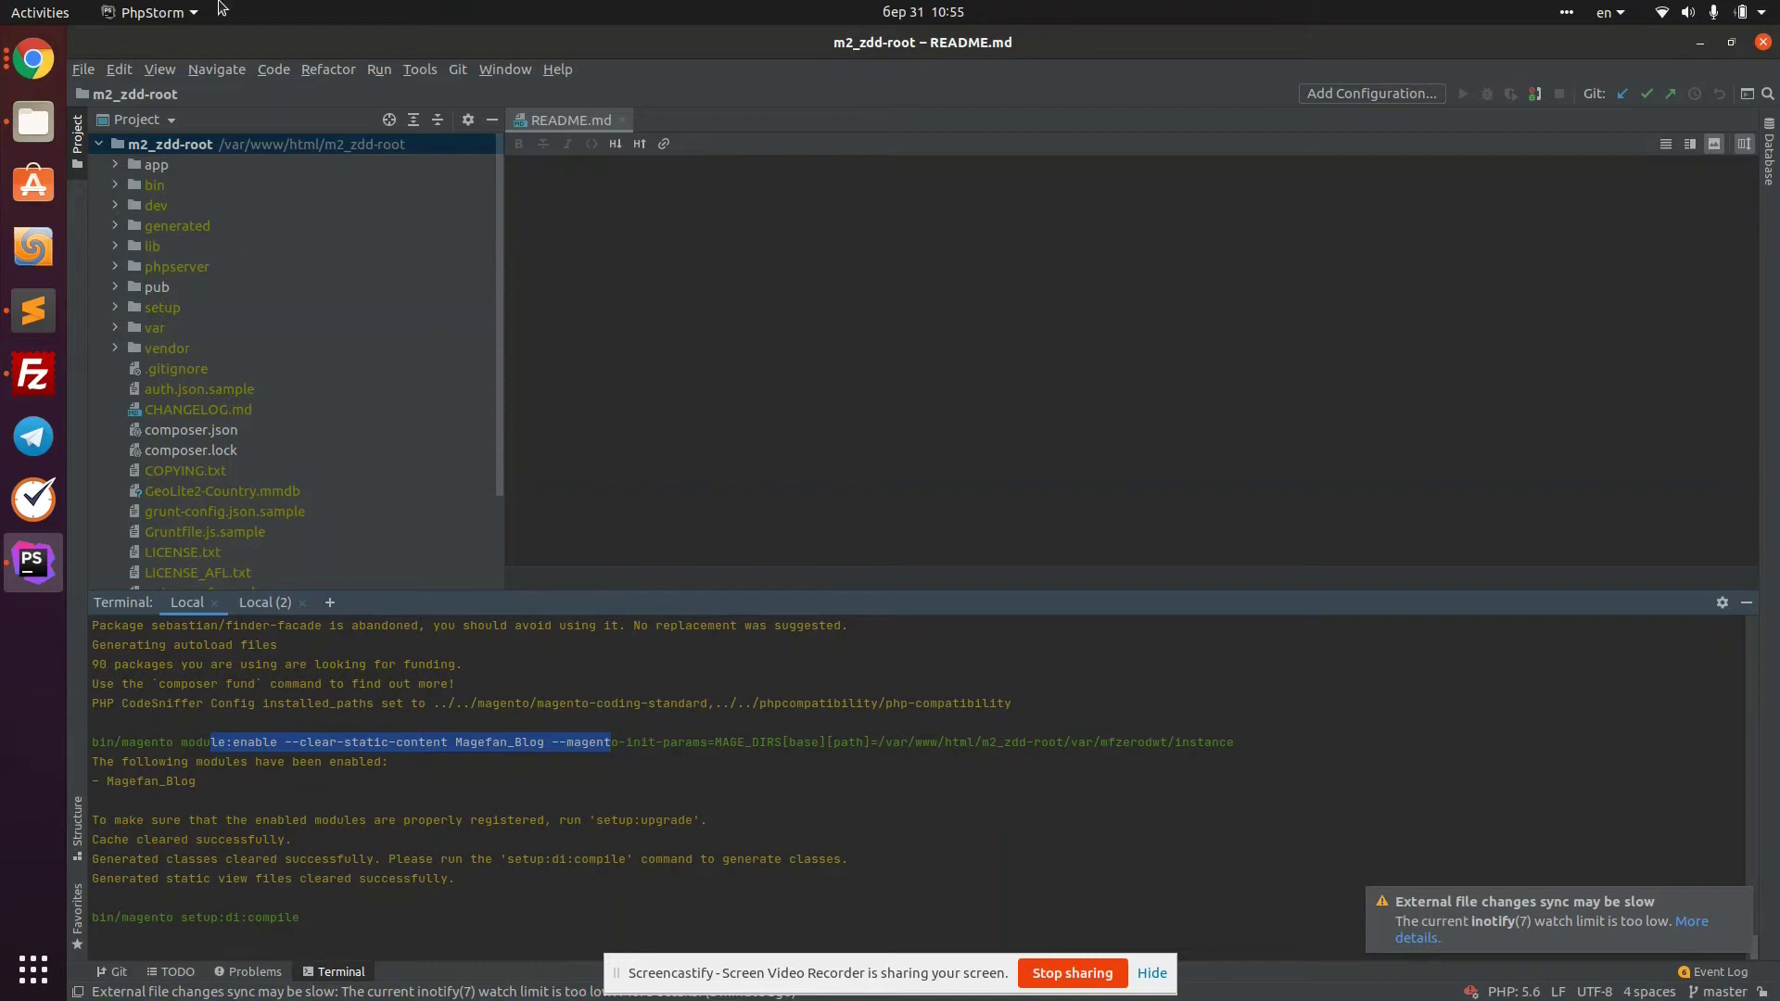
Bring the browser window forward and reload the Magento Admin dashboard
{"action": "left_click", "coordinate": [30, 86]}
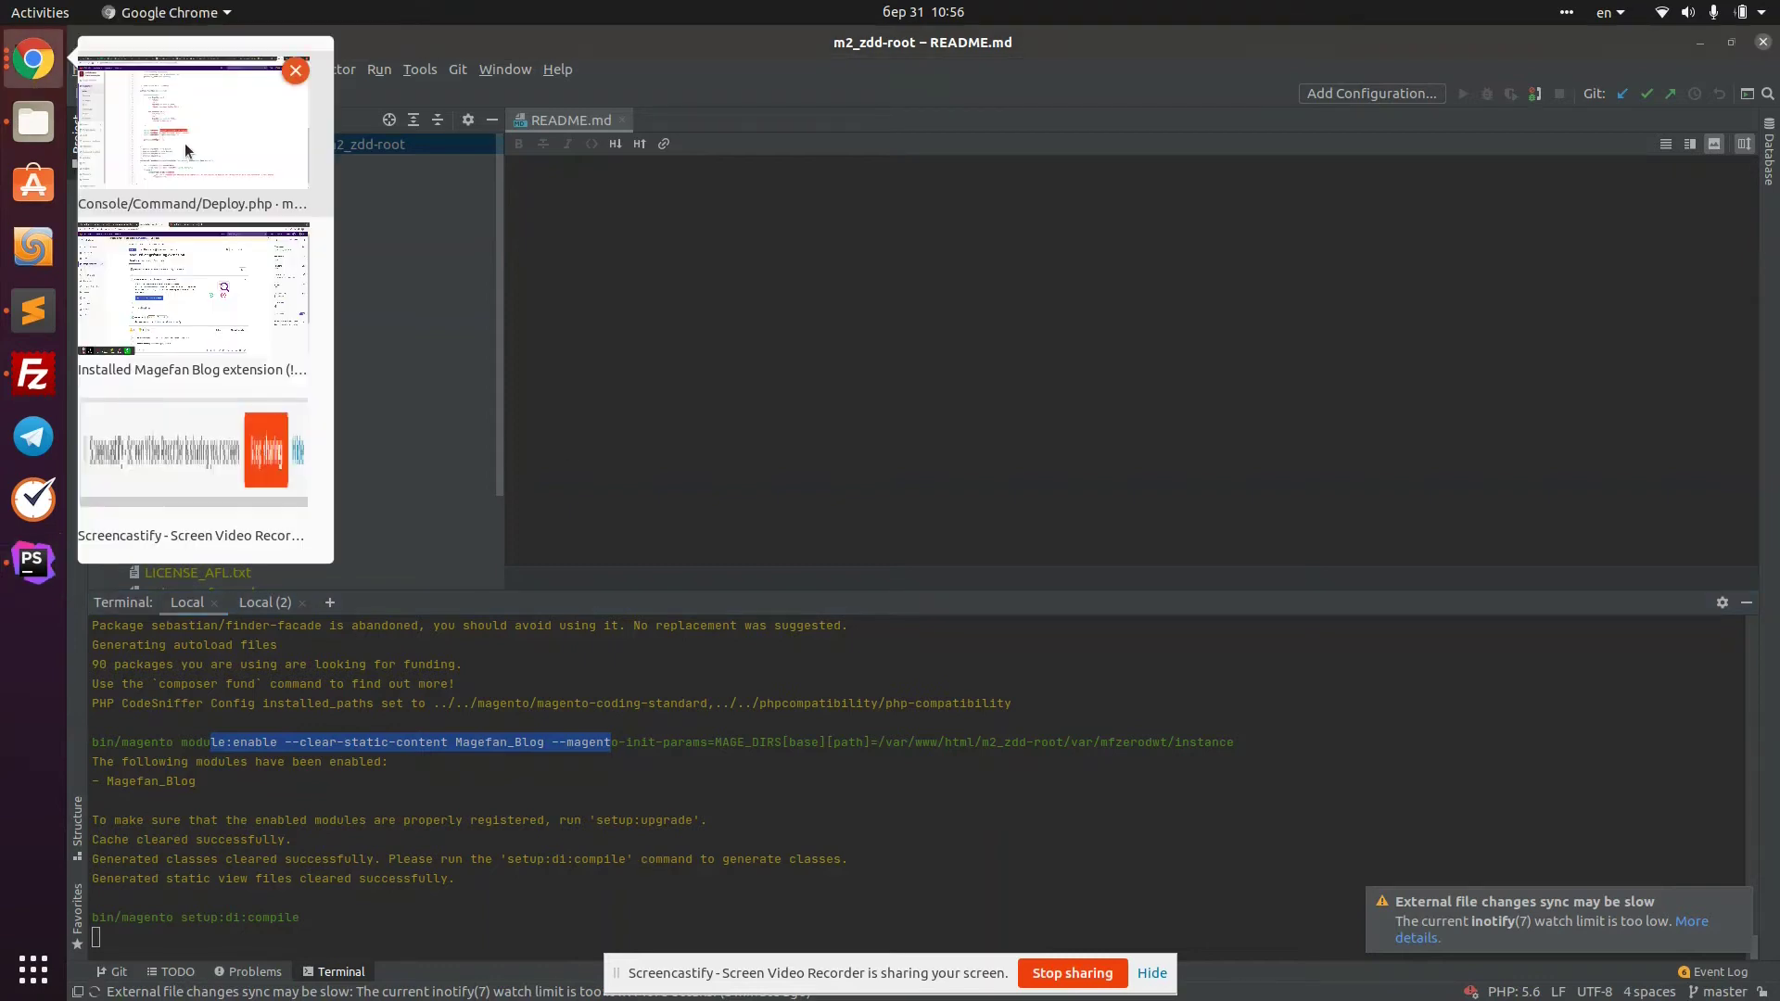
{"action": "left_click", "coordinate": [214, 312]}
{"action": "left_click", "coordinate": [182, 12]}
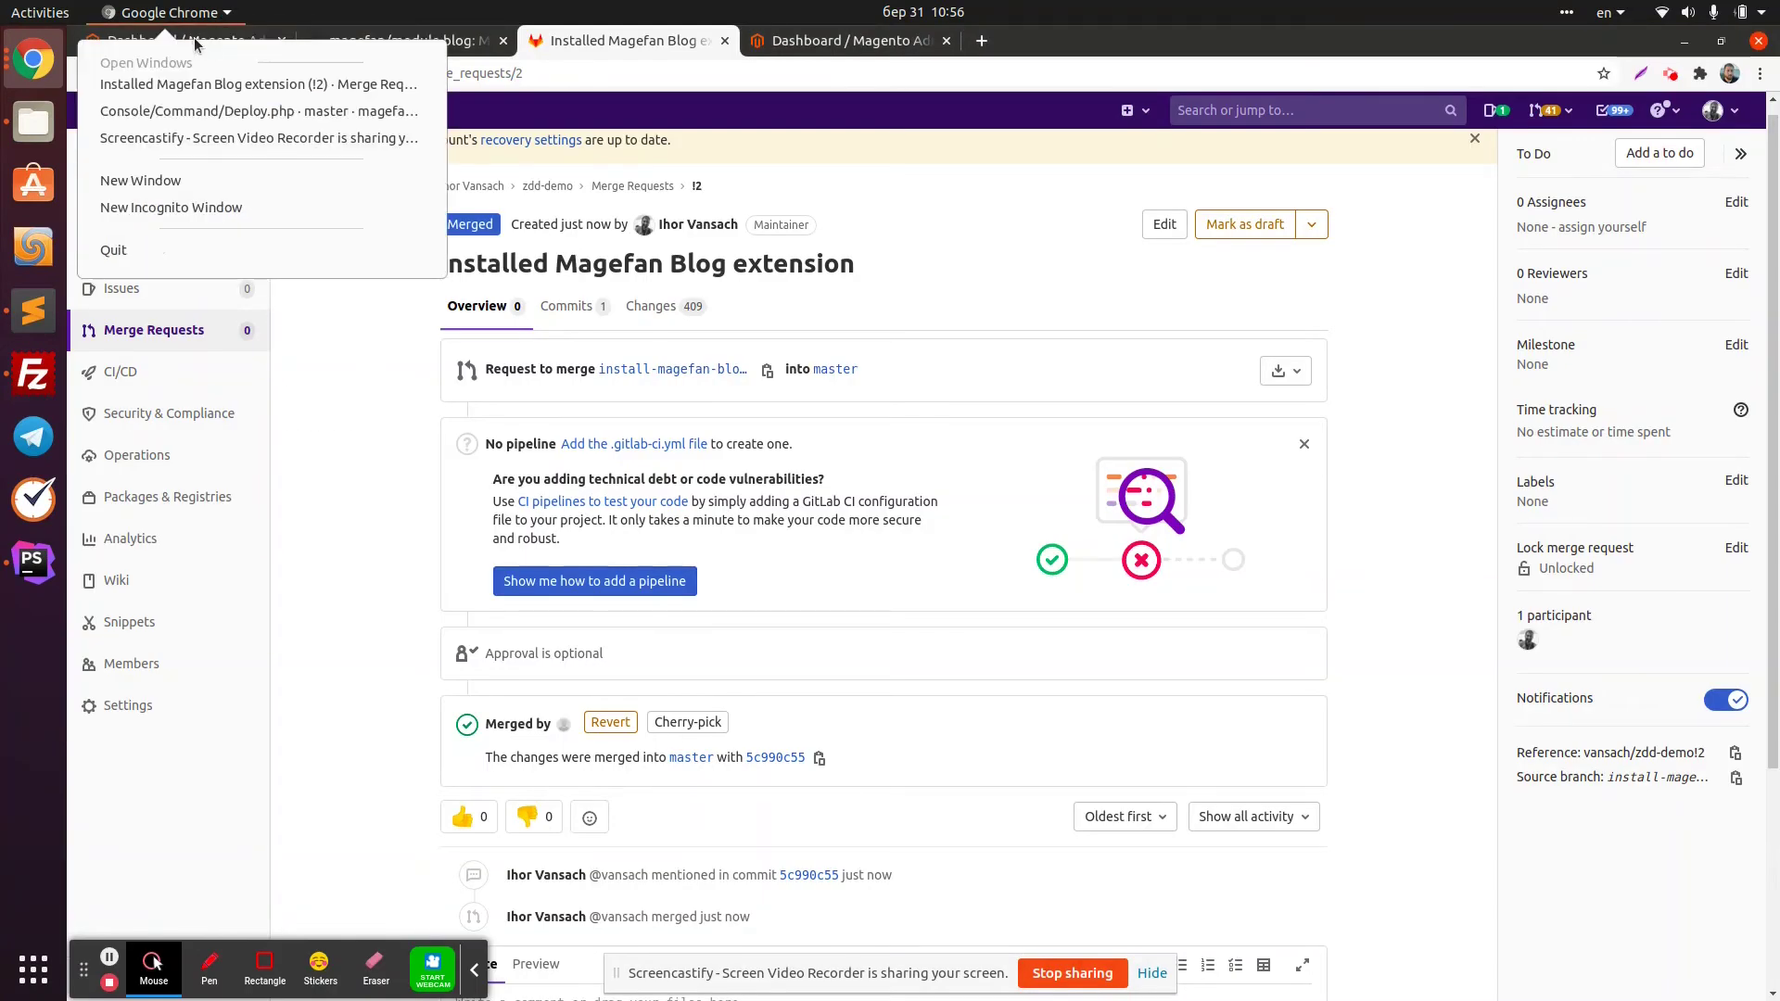
{"action": "left_click", "coordinate": [148, 84]}
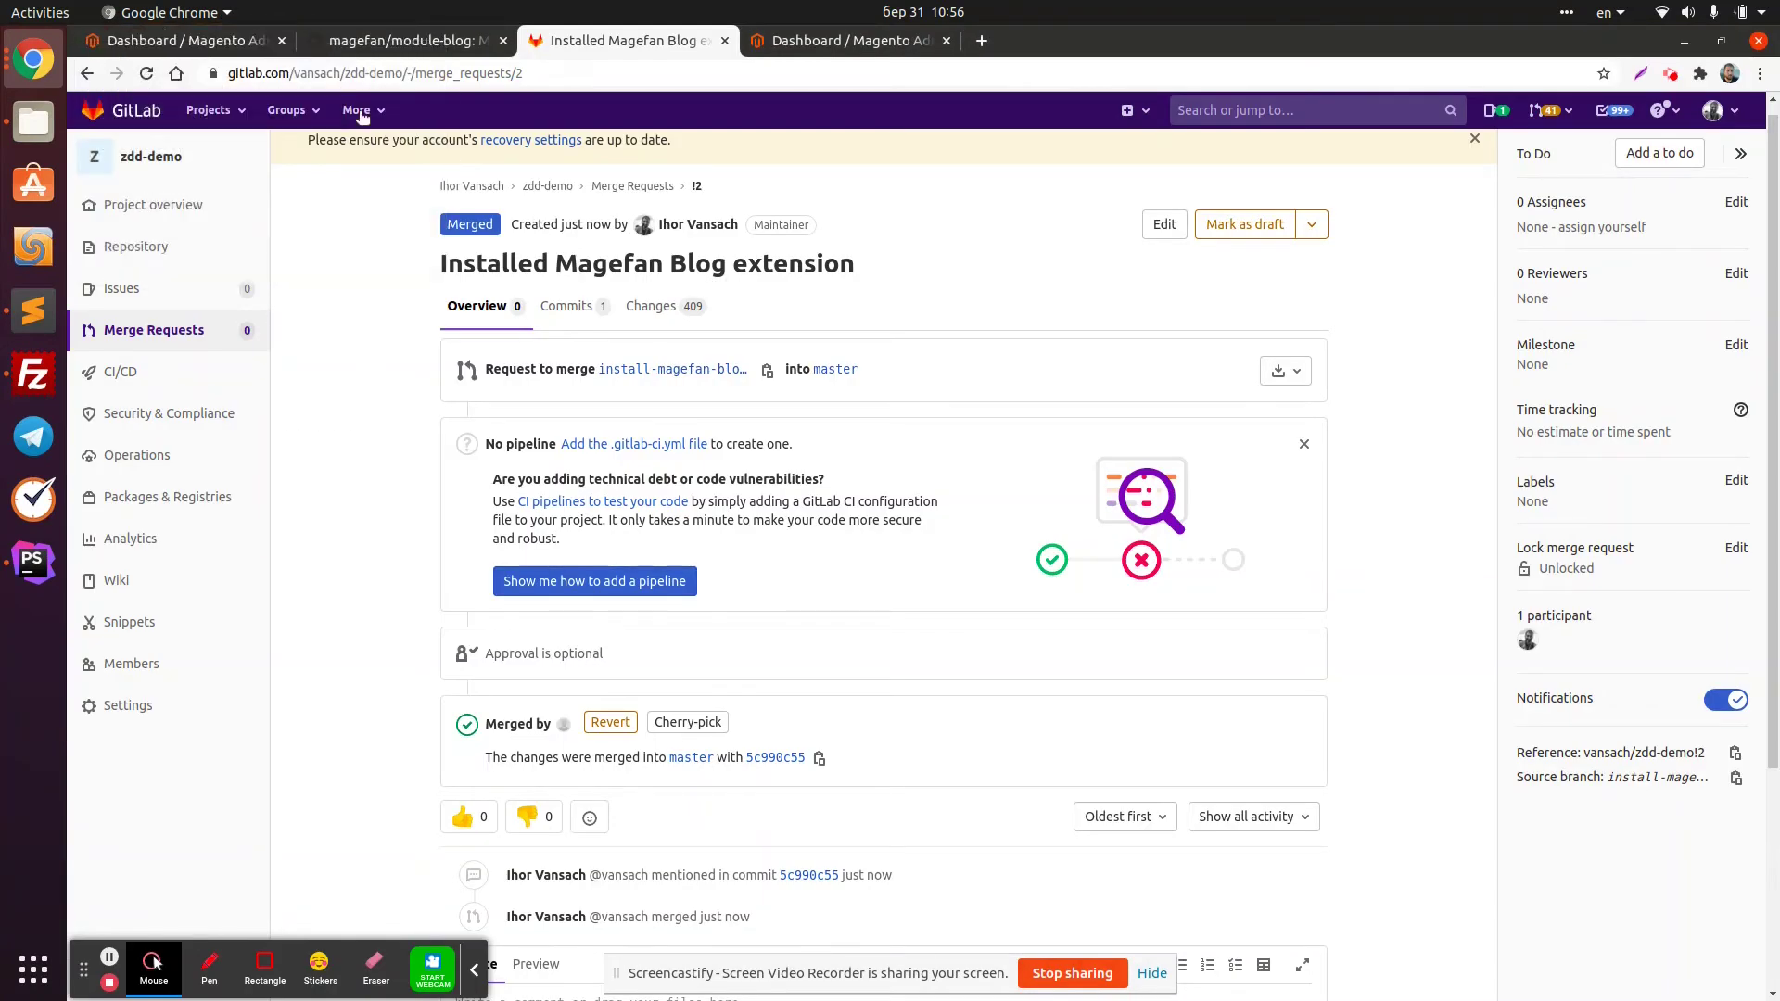
{"action": "left_click", "coordinate": [161, 41]}
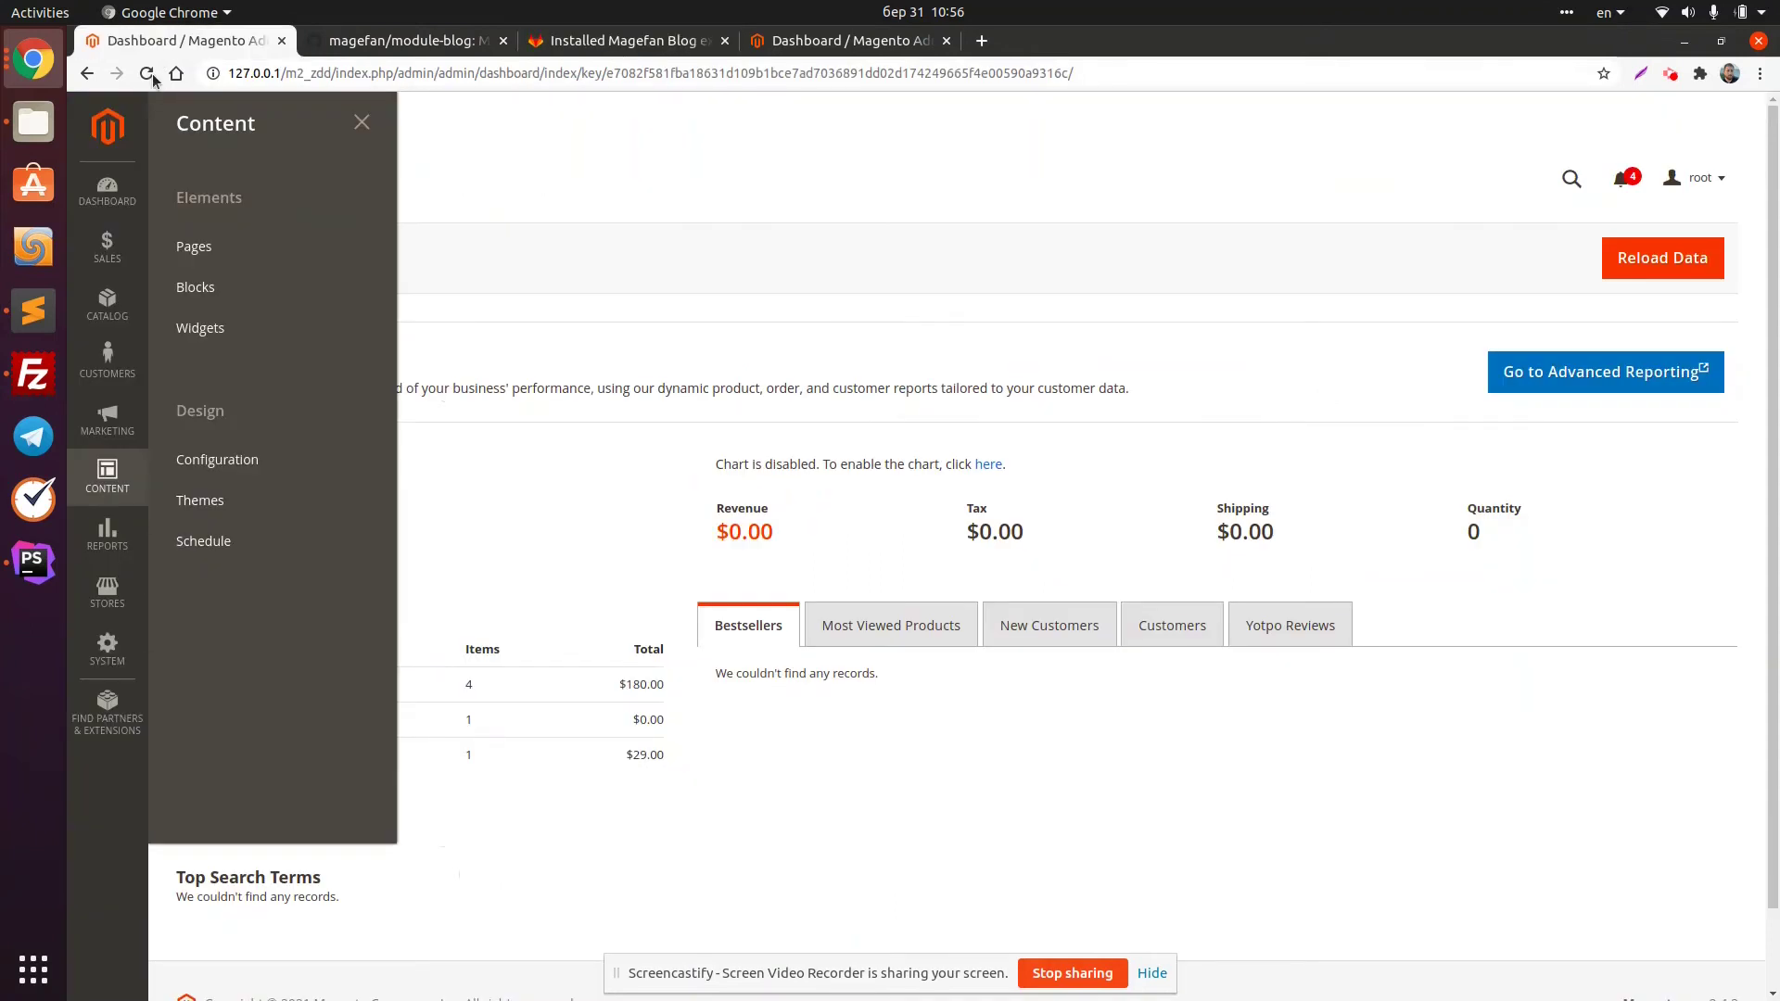
{"action": "left_click", "coordinate": [149, 74]}
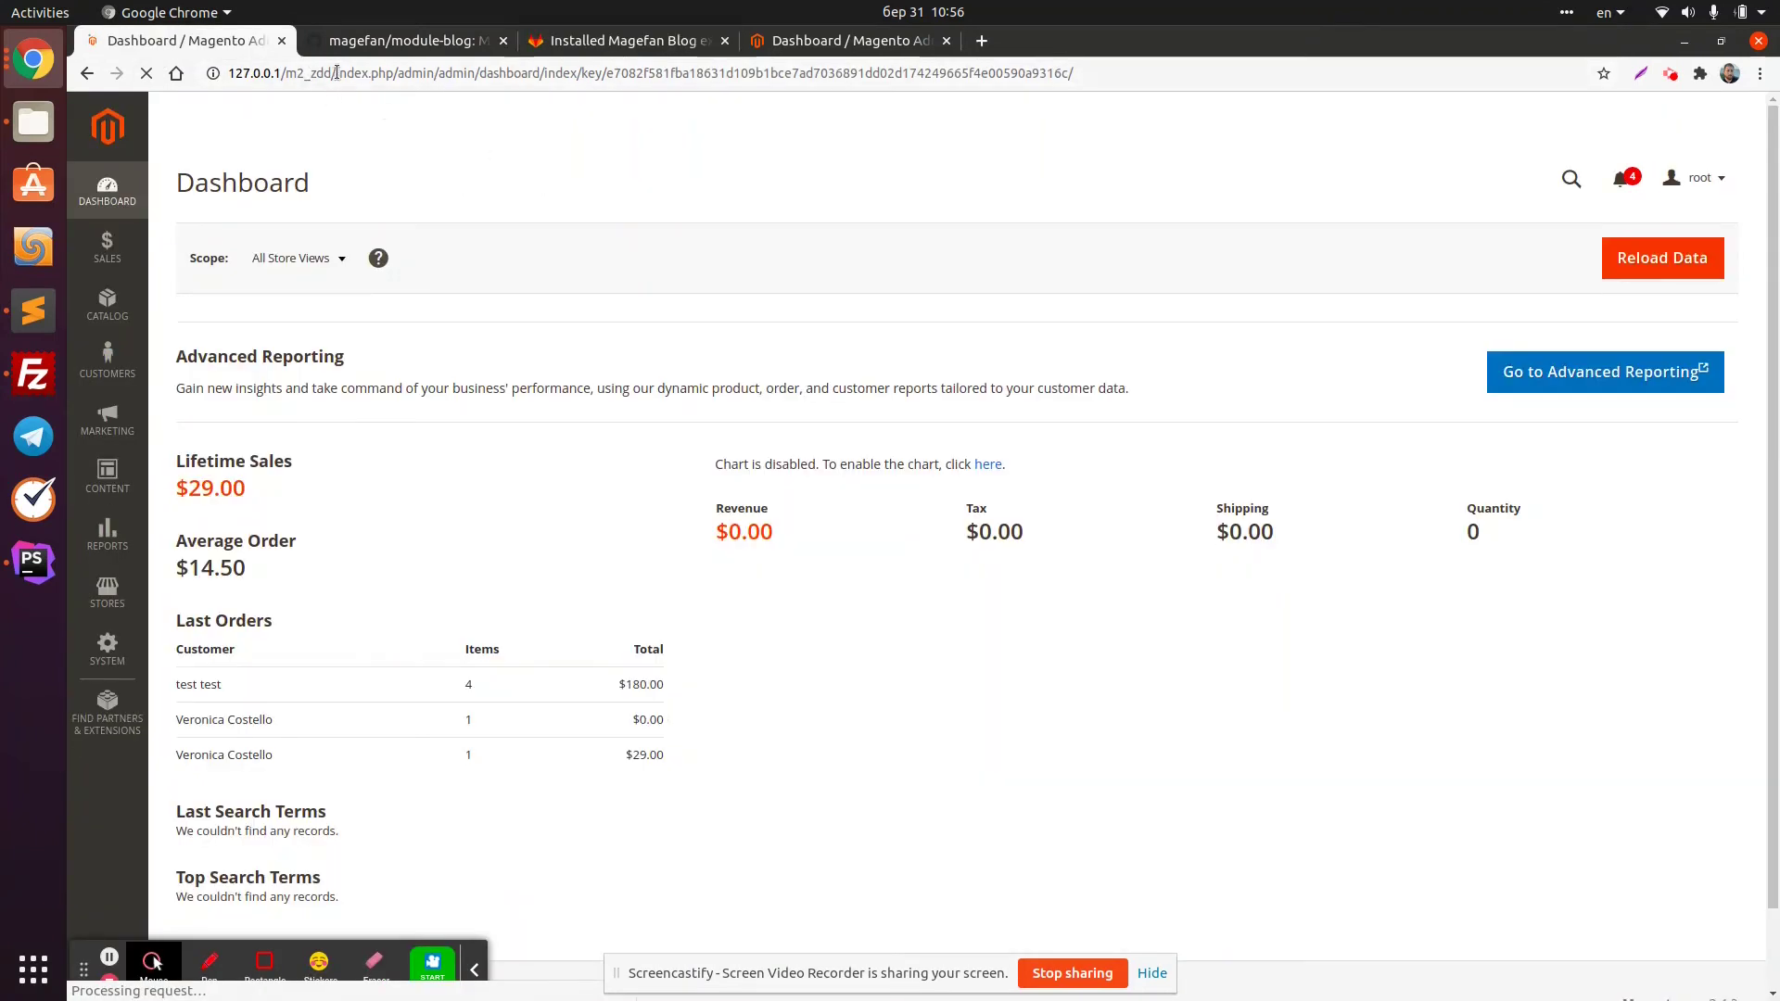
Open the store at 127.0.0.1/m2_zdd/ in a new tab beside the dashboard
{"action": "left_click", "coordinate": [580, 72]}
{"action": "key", "text": "ctrl+c"}
{"action": "left_click", "coordinate": [981, 40]}
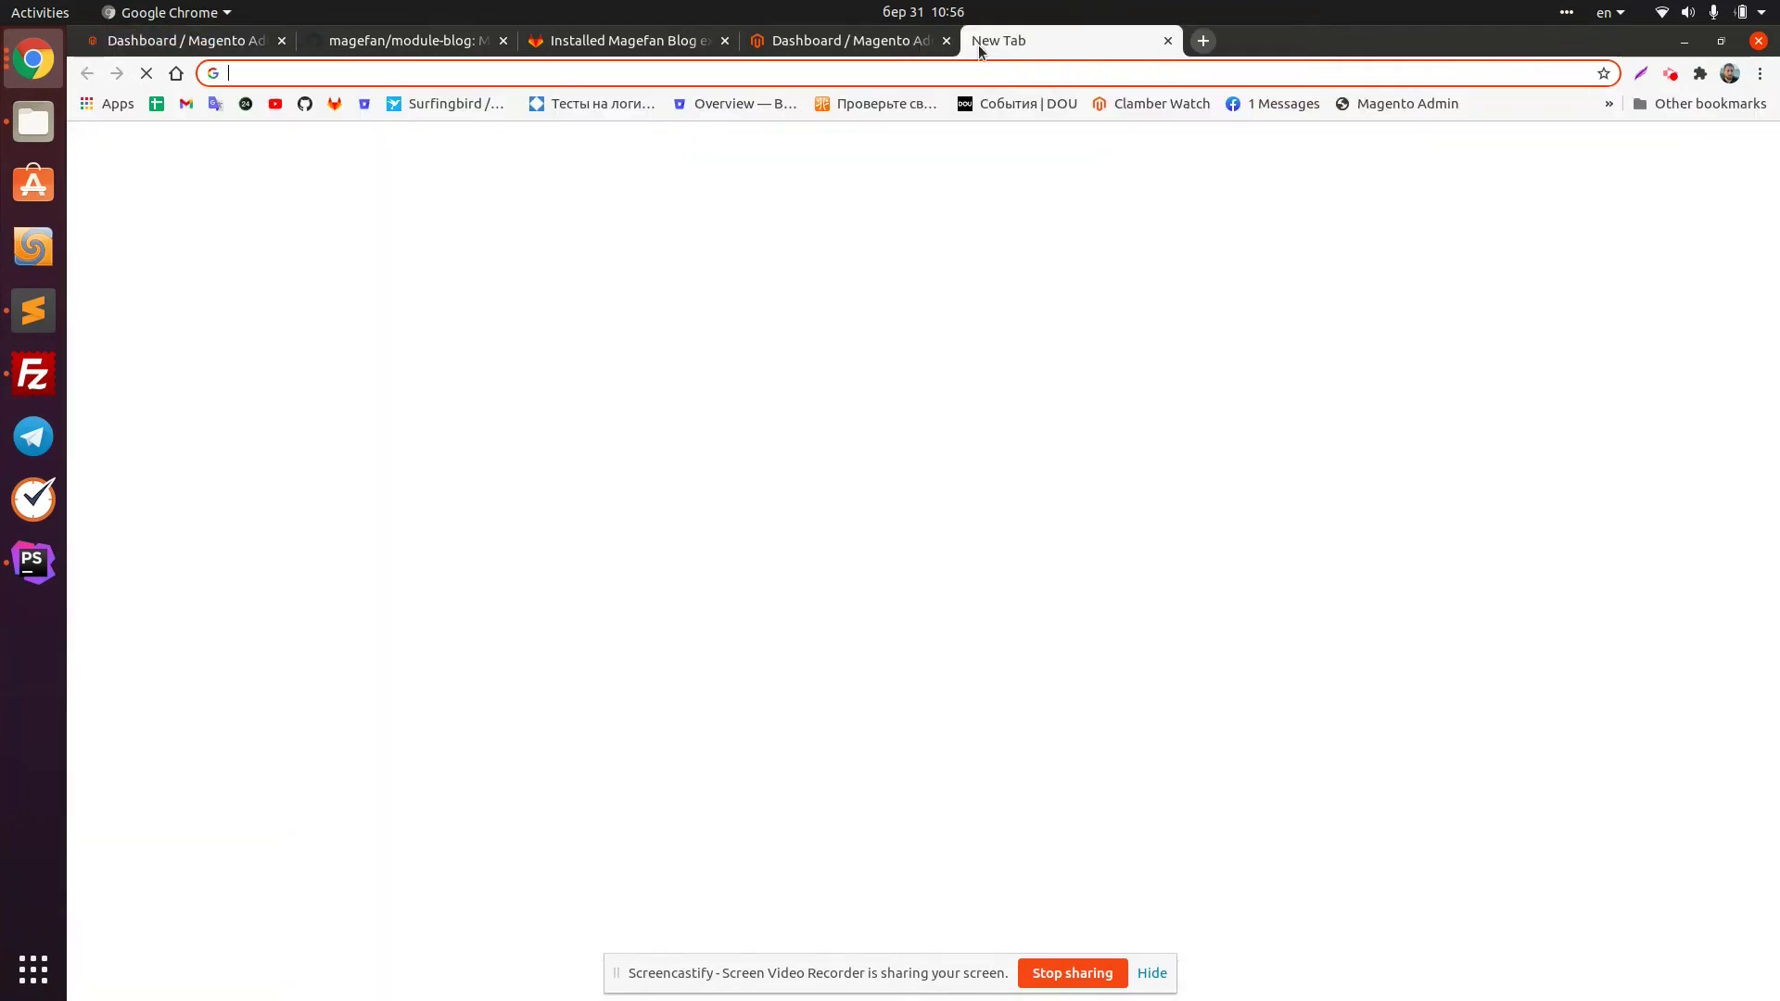
{"action": "key", "text": "ctrl+v"}
{"action": "type", "text": "i"}
{"action": "key", "text": "Return"}
{"action": "left_click_drag", "start_coordinate": [981, 42], "coordinate": [405, 46]}
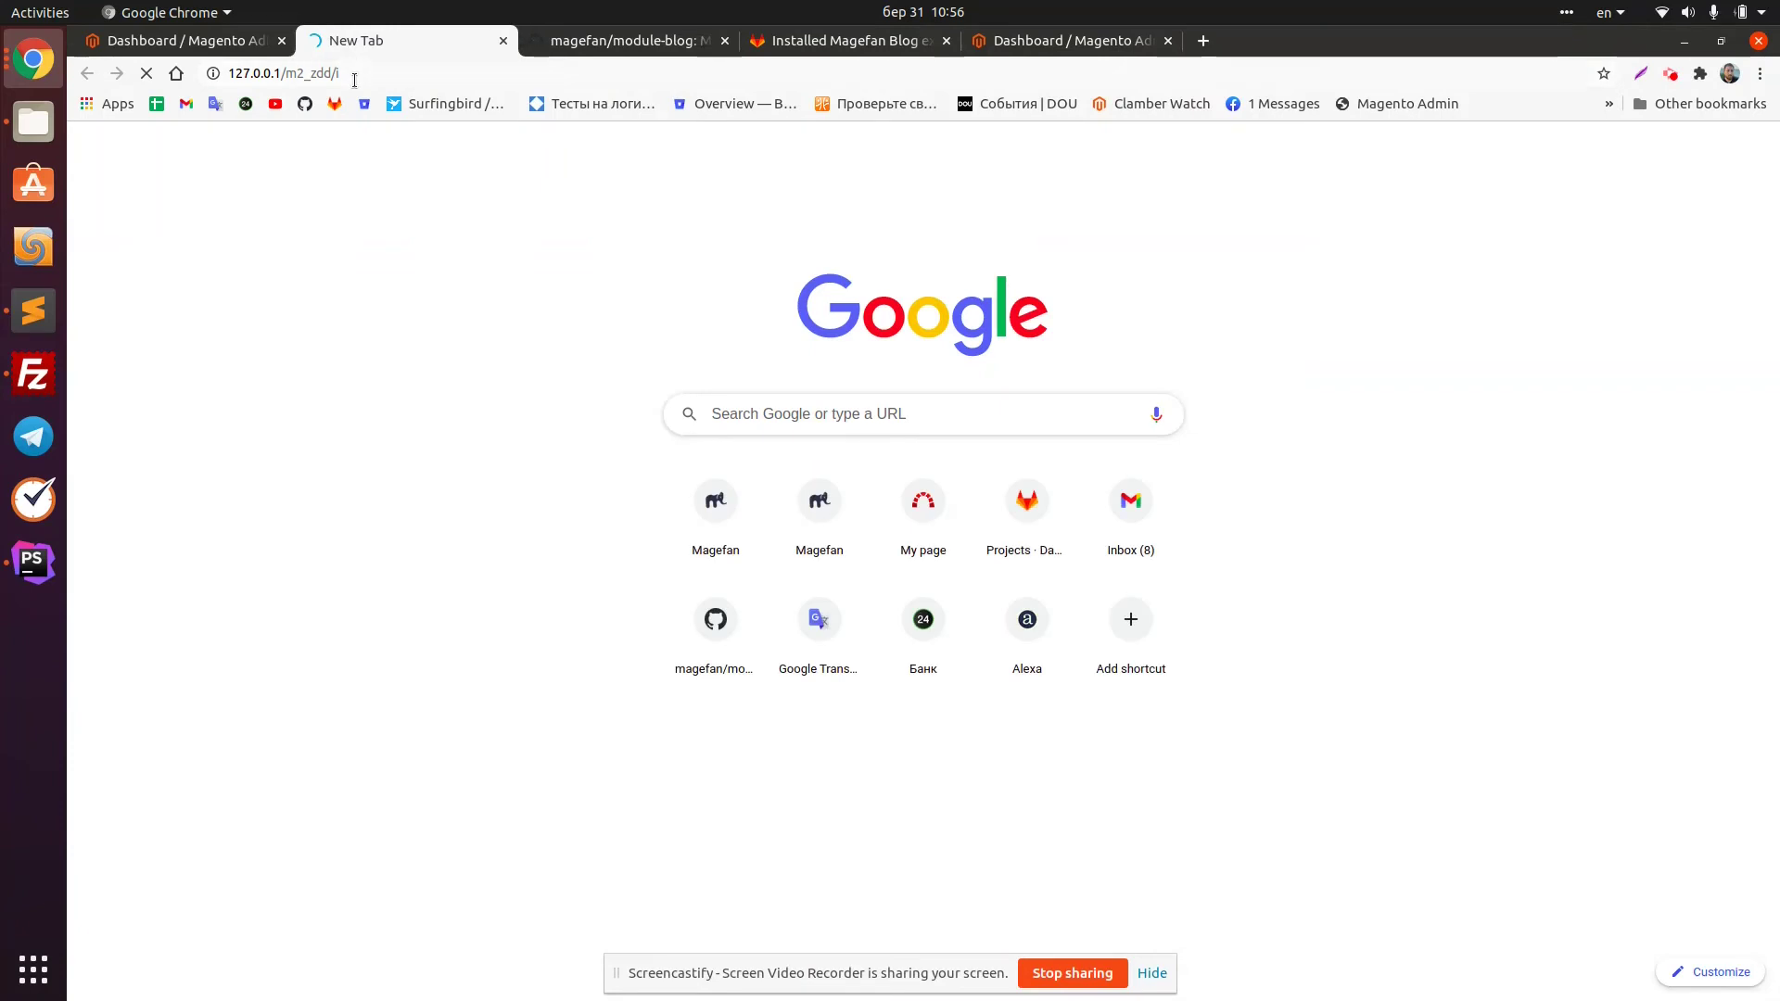
{"action": "left_click", "coordinate": [361, 74]}
Browse Women, then Men › Tops › Jackets, checking the compile progress in the terminal
{"action": "left_click", "coordinate": [593, 352]}
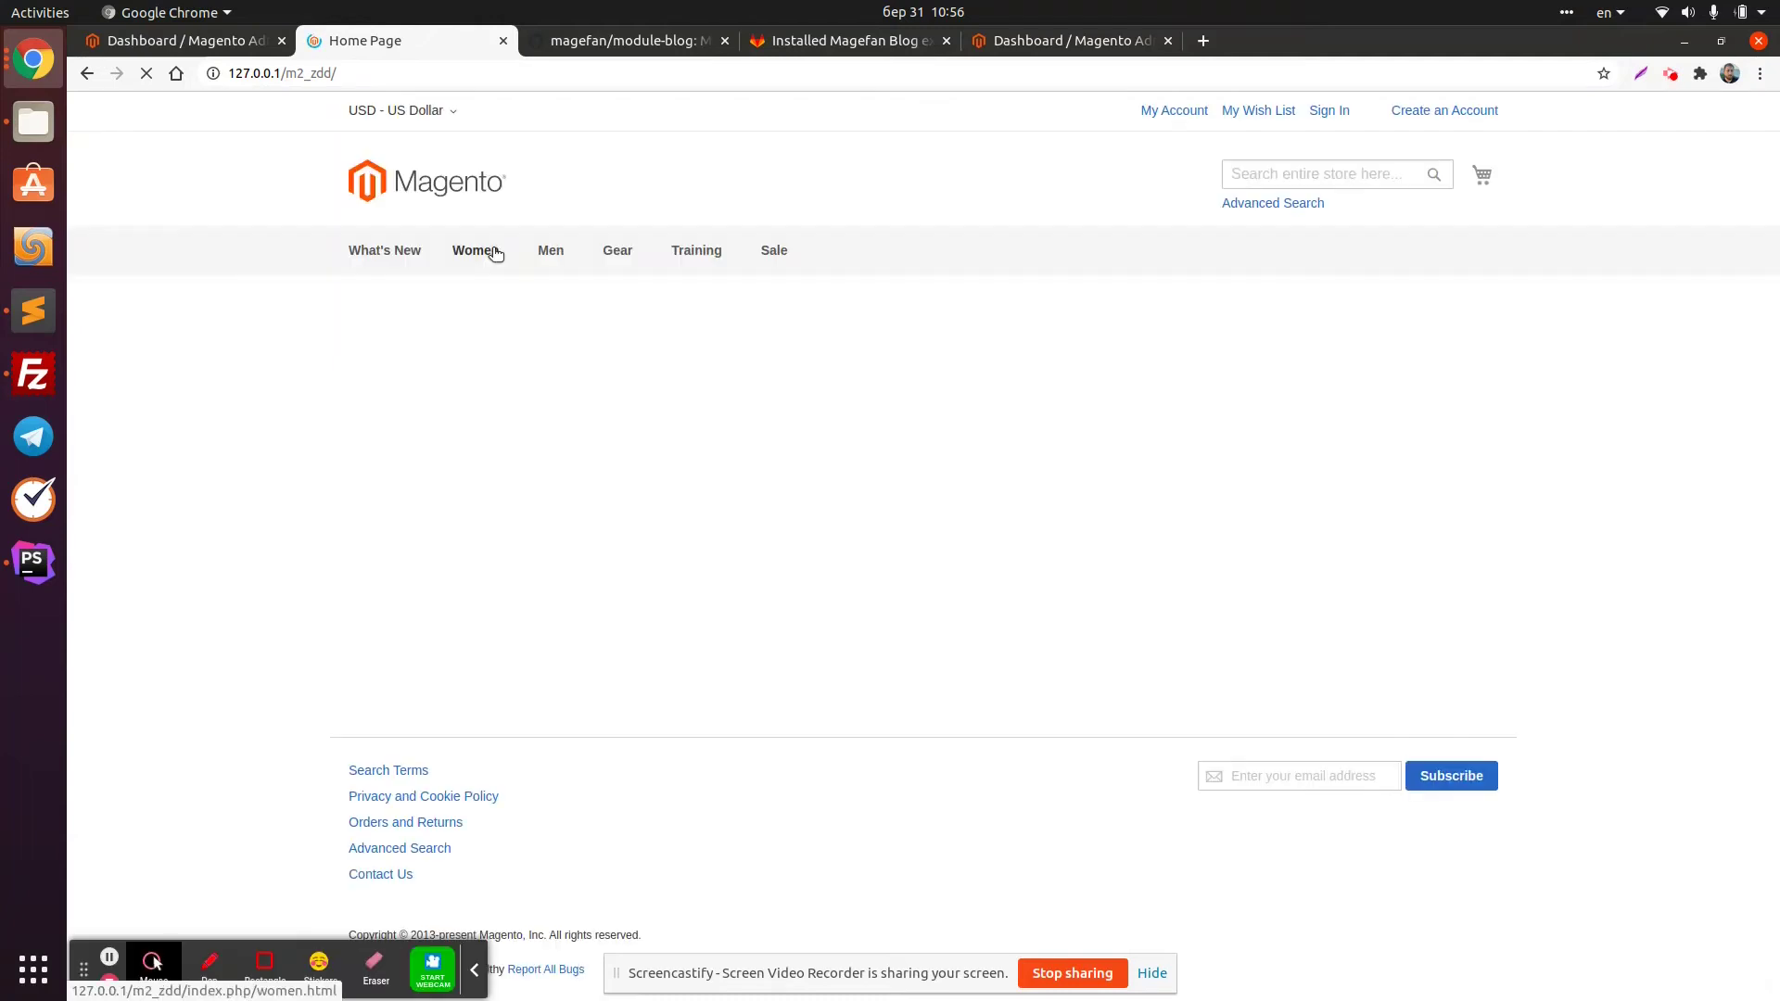
{"action": "left_click", "coordinate": [497, 263]}
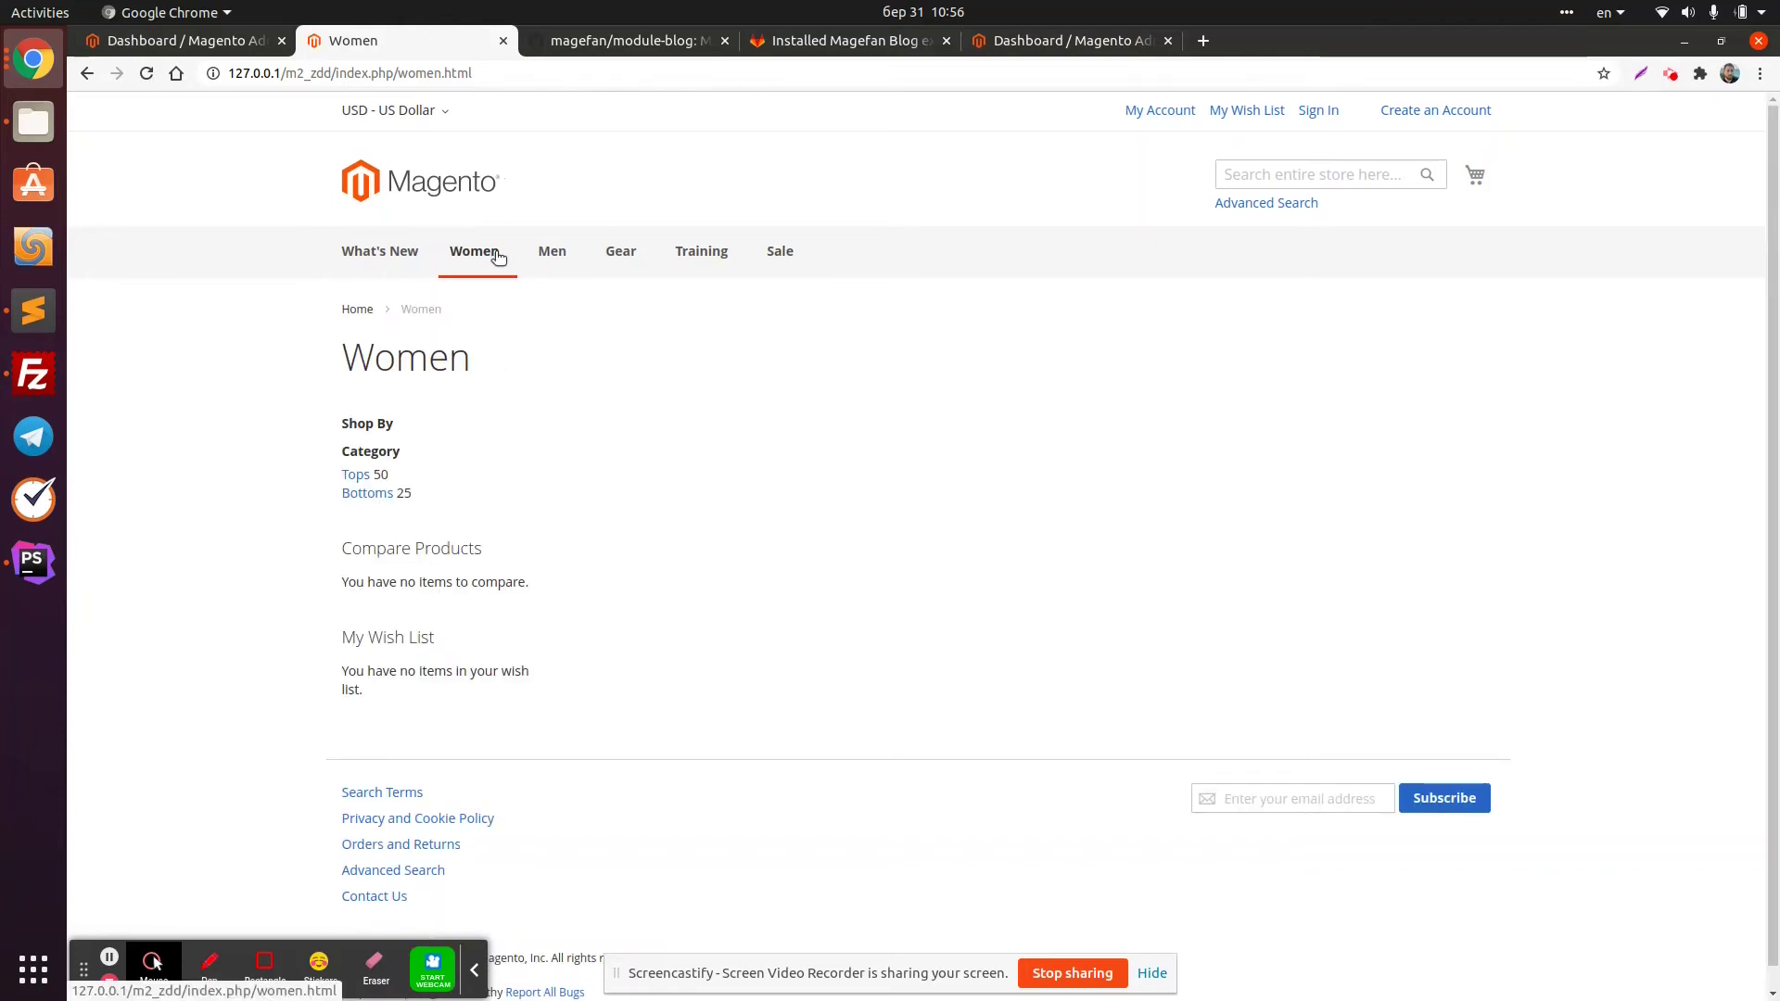
{"action": "left_click", "coordinate": [577, 257]}
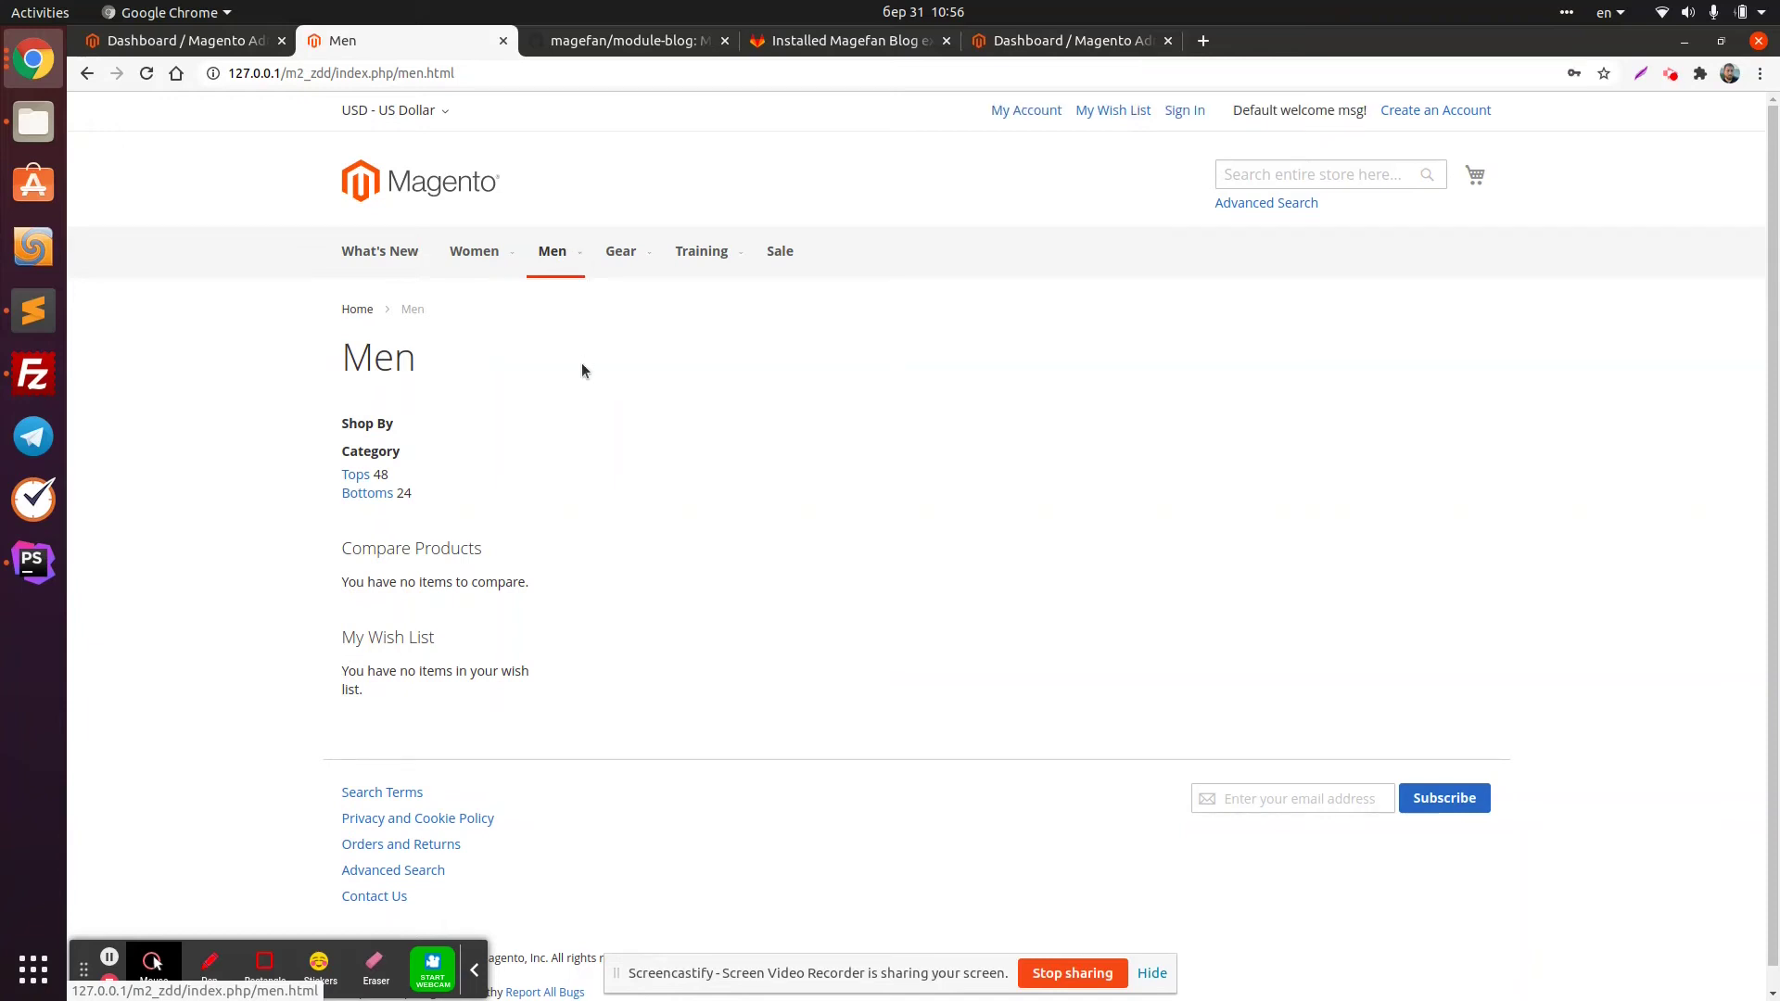
{"action": "mouse_move", "coordinate": [584, 248]}
{"action": "mouse_move", "coordinate": [615, 301]}
{"action": "left_click", "coordinate": [861, 306]}
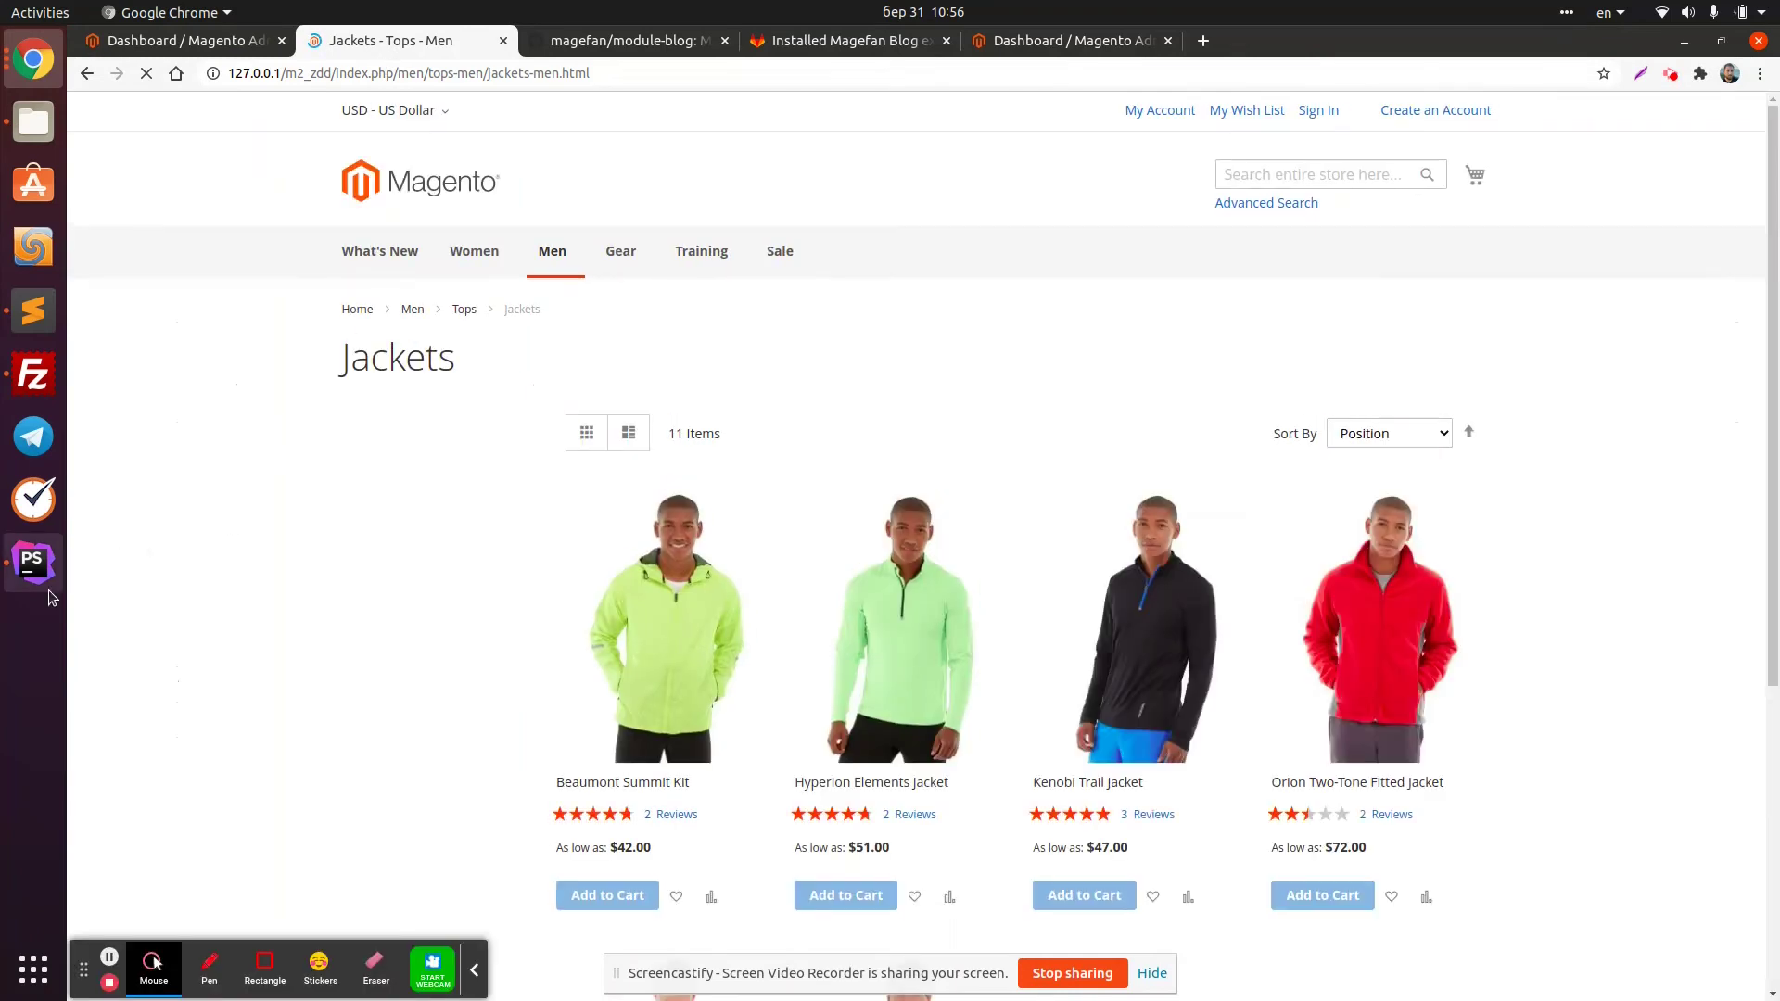
{"action": "left_click", "coordinate": [33, 561]}
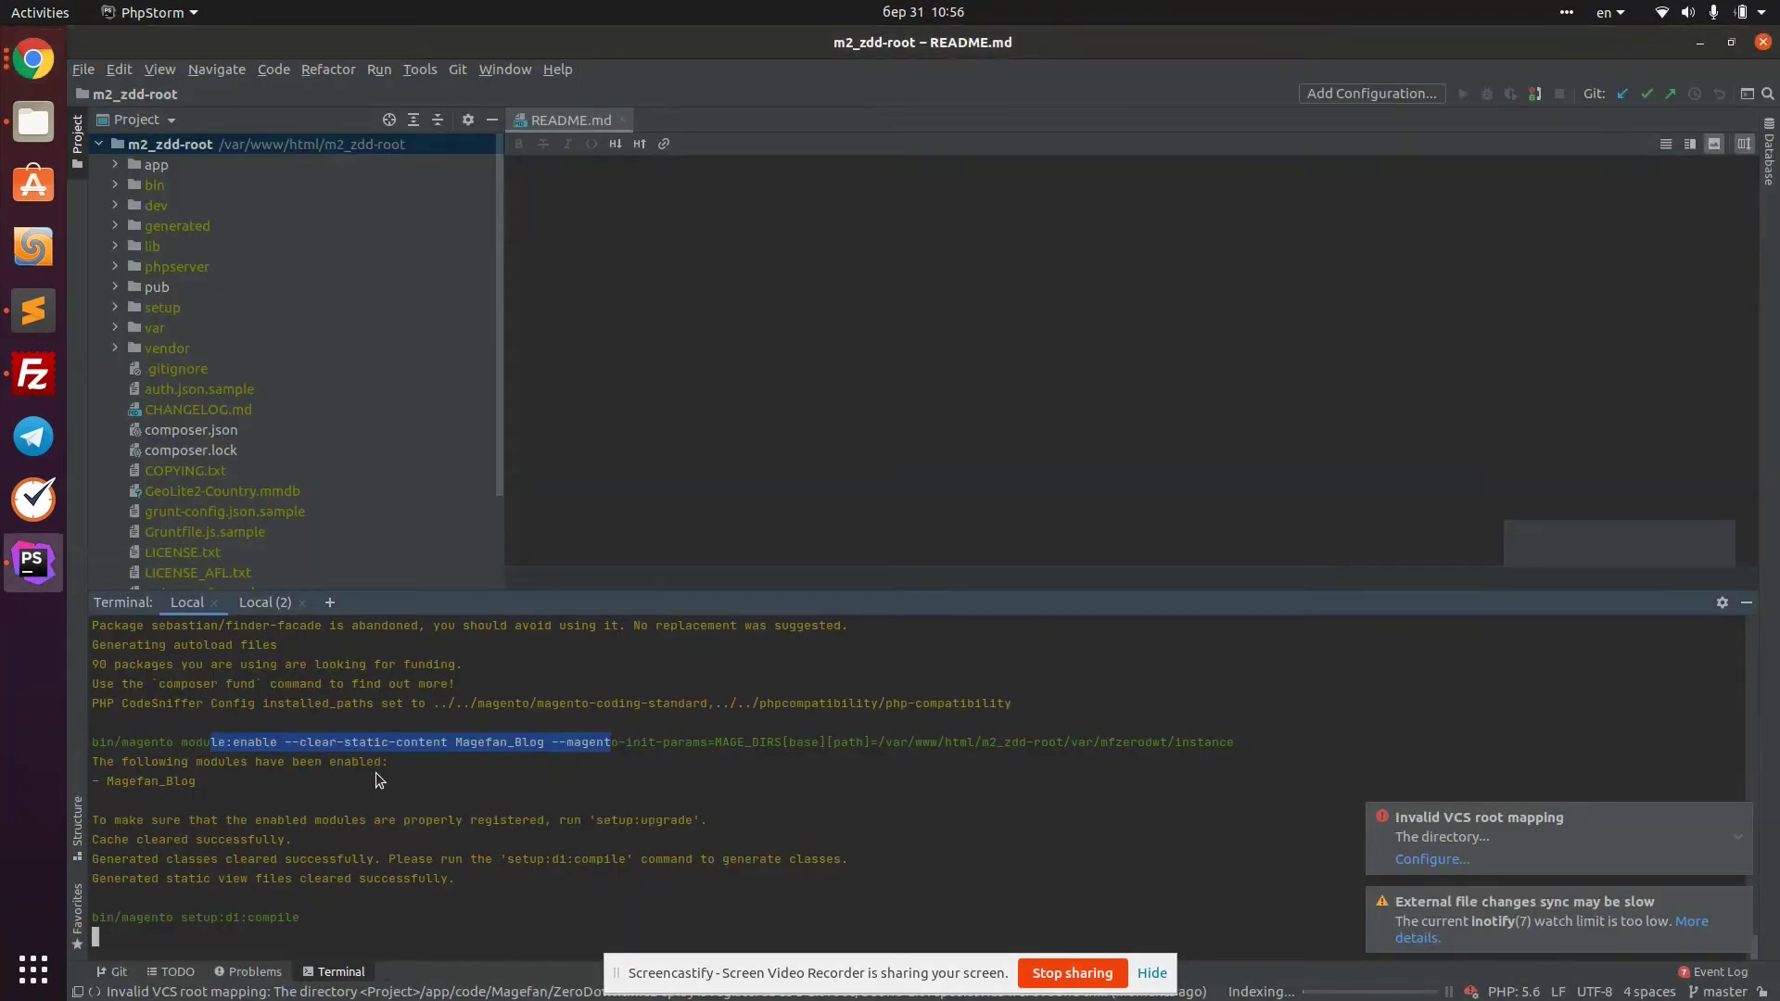
{"action": "left_click_drag", "start_coordinate": [294, 917], "coordinate": [176, 917]}
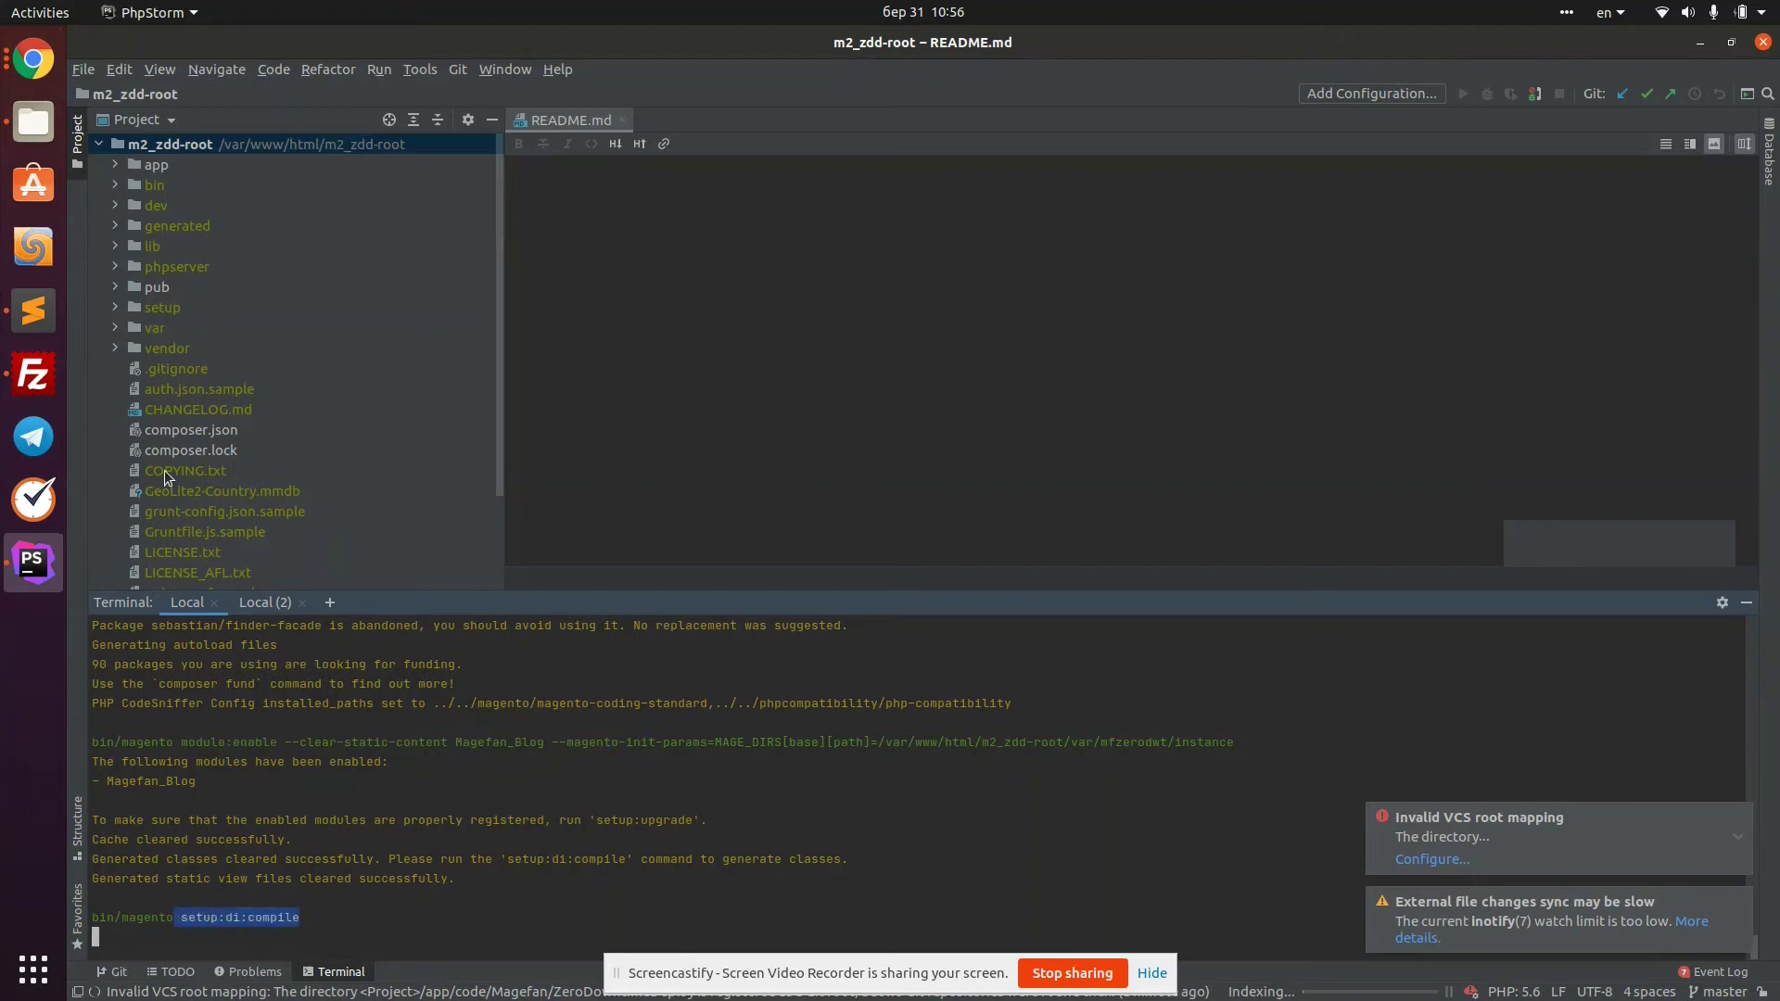
{"action": "left_click", "coordinate": [33, 64]}
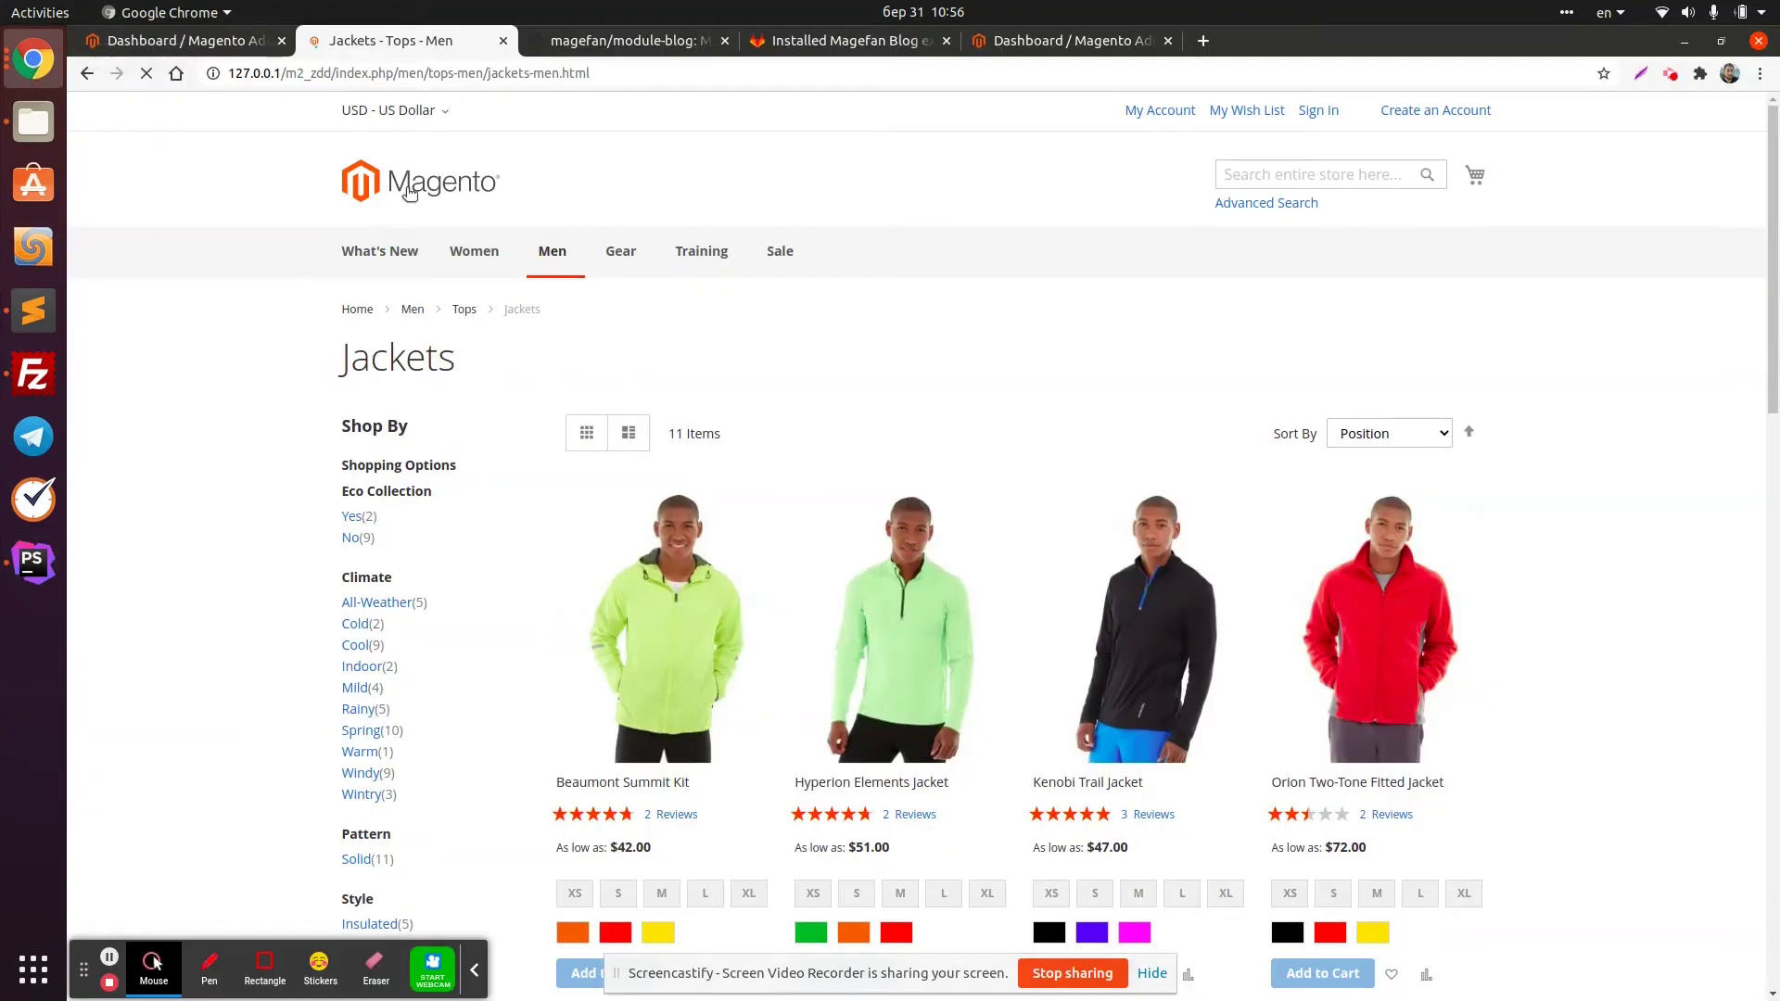
Add a yellow XL Beaumont Summit Kit to the cart and go to customer sign-in
{"action": "scroll", "coordinate": [845, 723], "scroll_direction": "down", "scroll_amount": 2}
{"action": "left_click", "coordinate": [748, 746]}
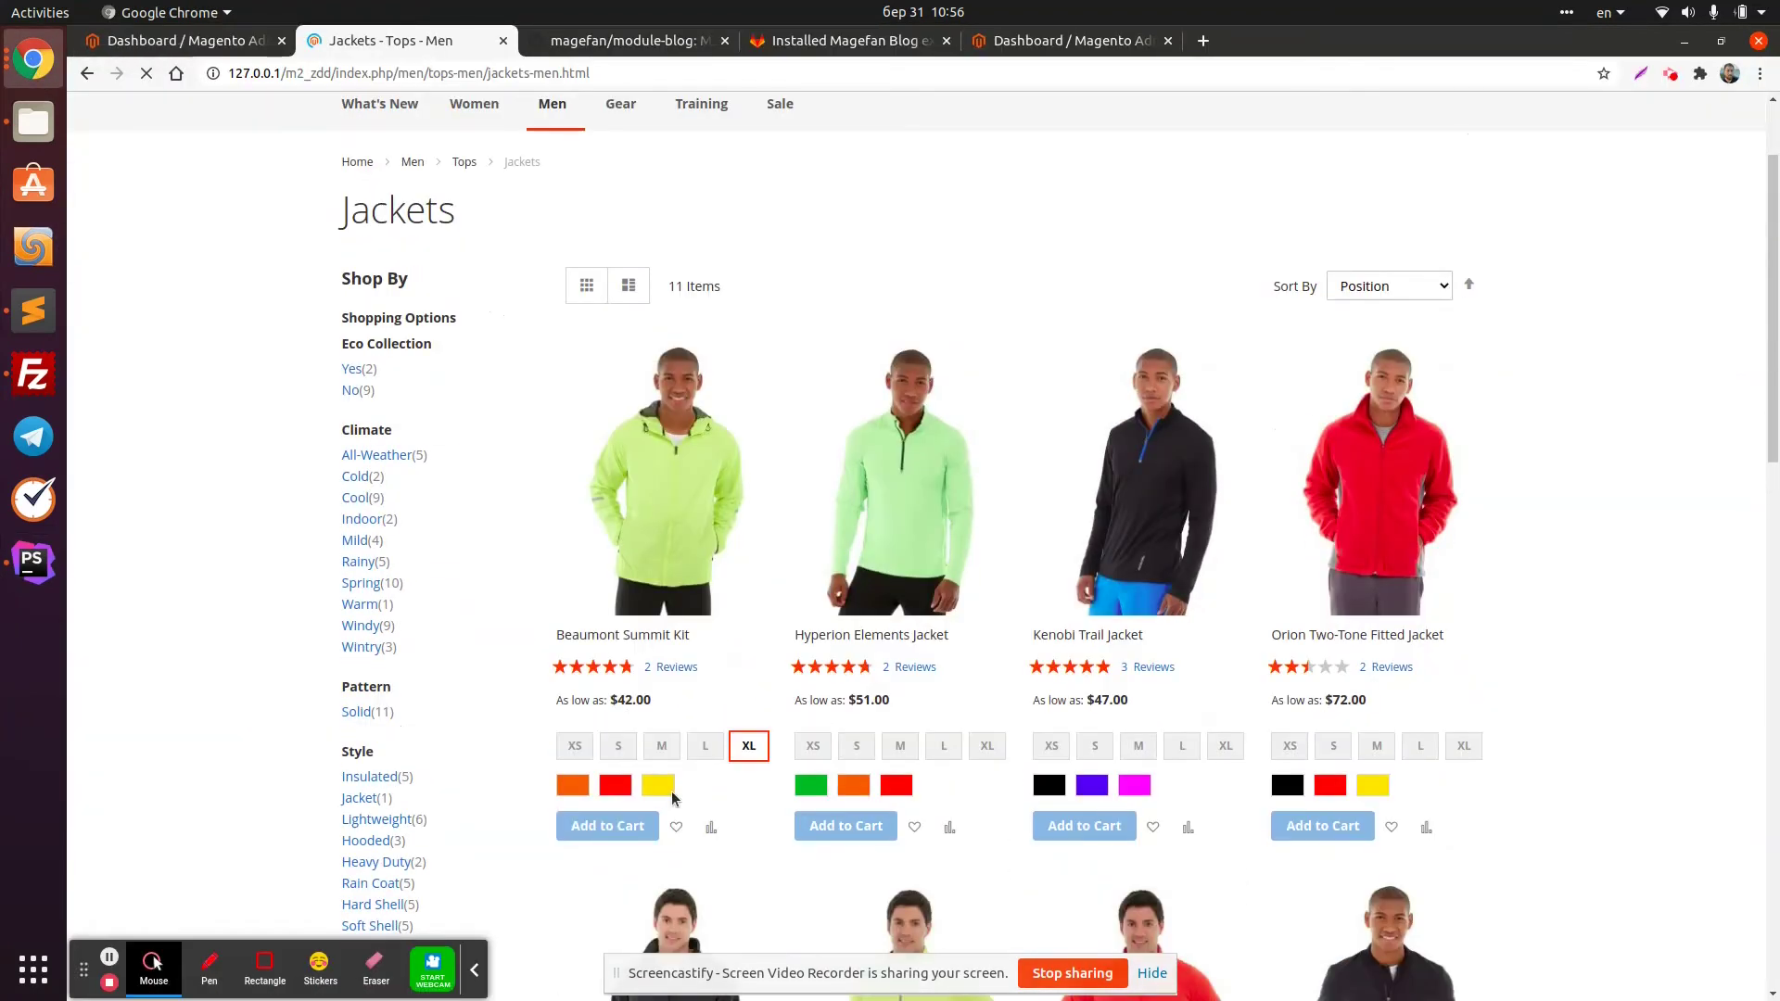
{"action": "left_click", "coordinate": [658, 785]}
{"action": "left_click", "coordinate": [628, 828]}
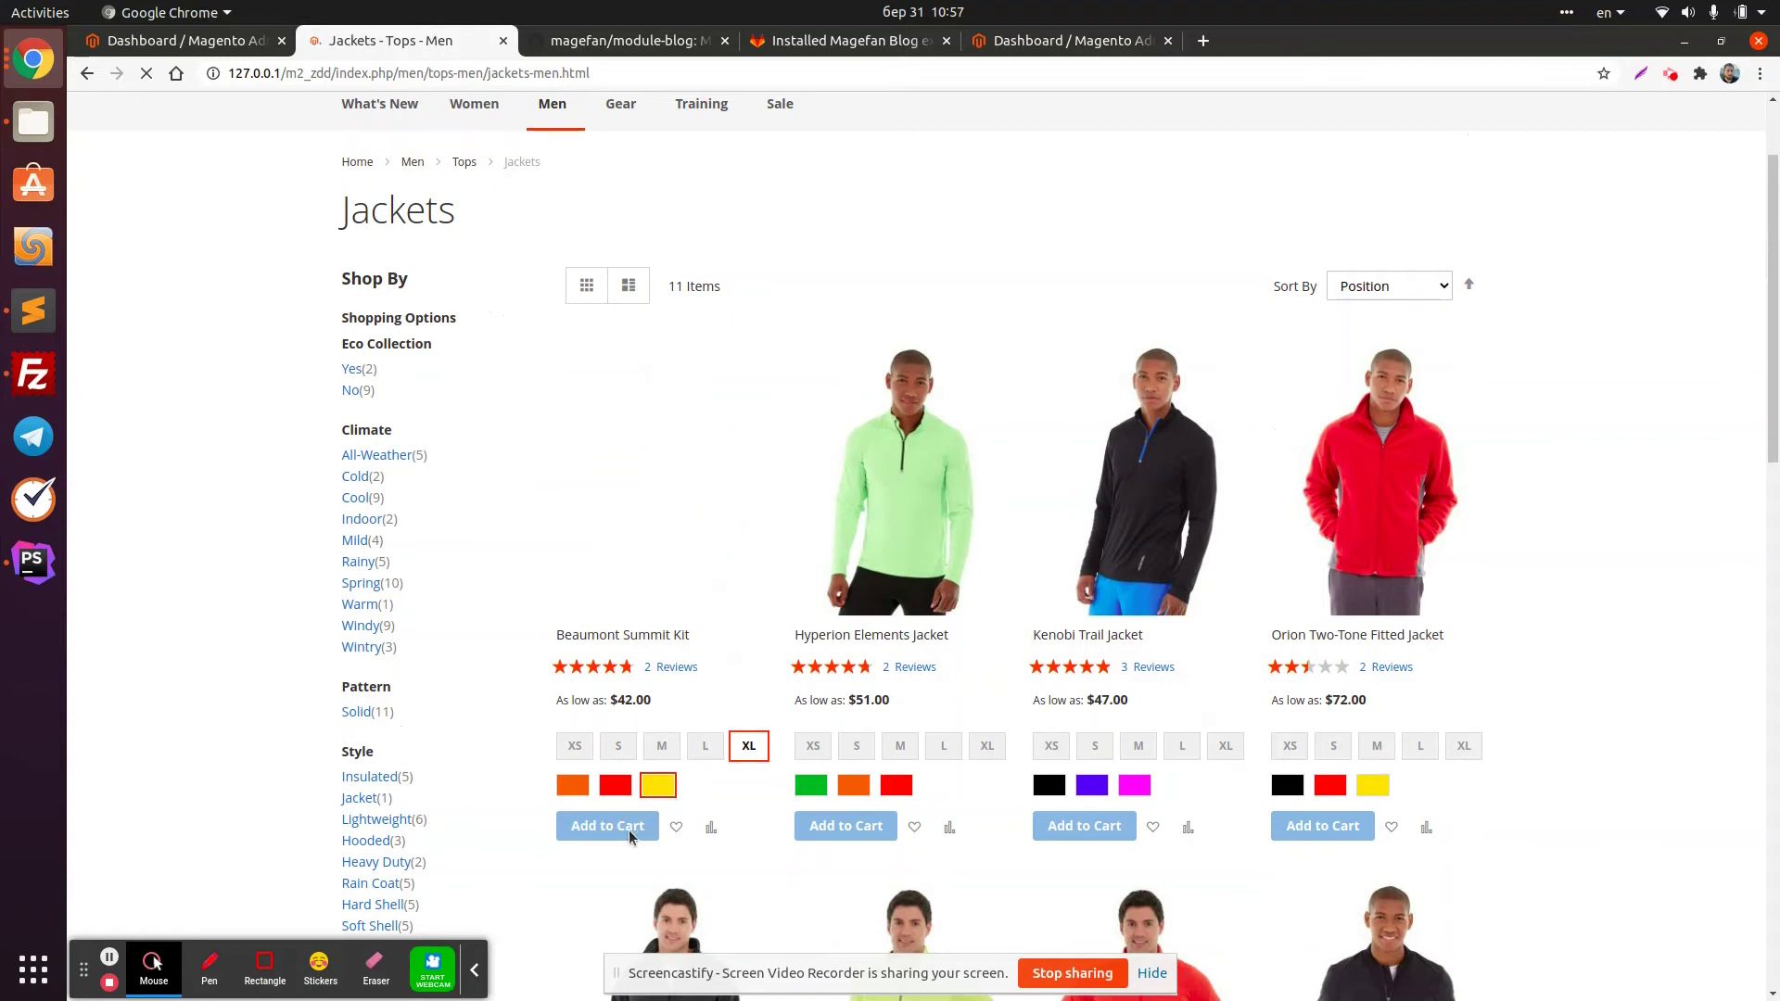
{"action": "scroll", "coordinate": [627, 845], "scroll_direction": "down", "scroll_amount": 2}
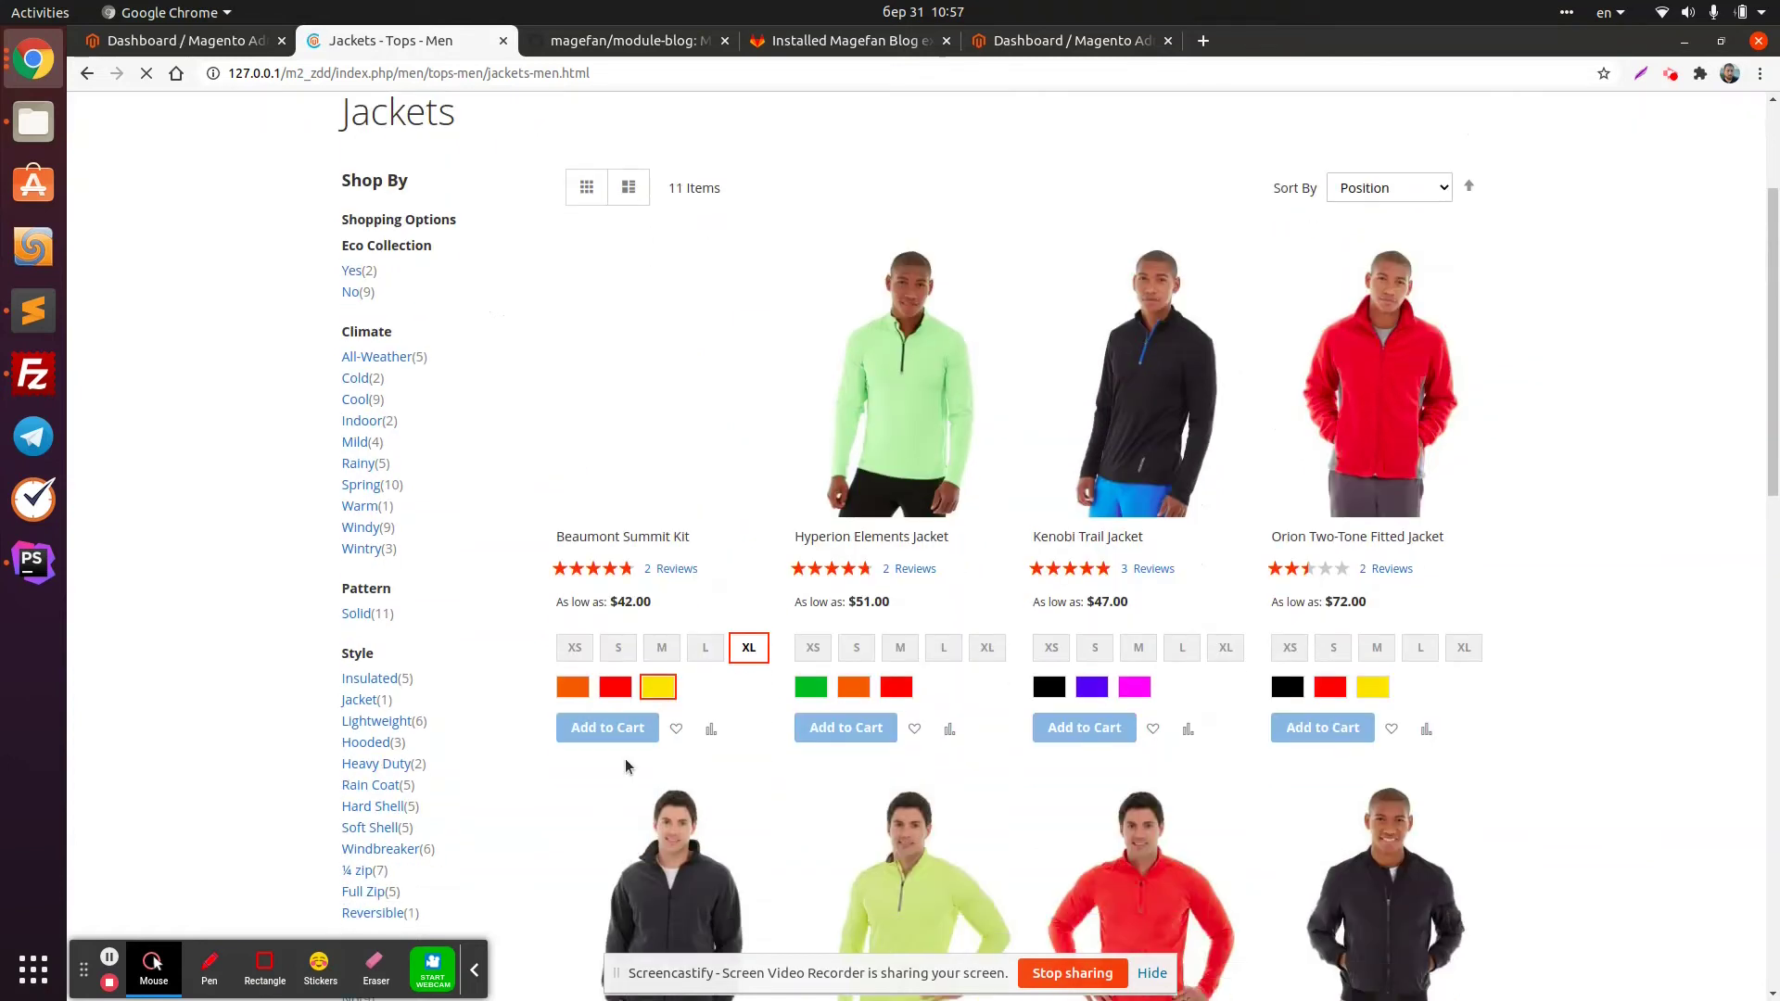
{"action": "left_click", "coordinate": [637, 730]}
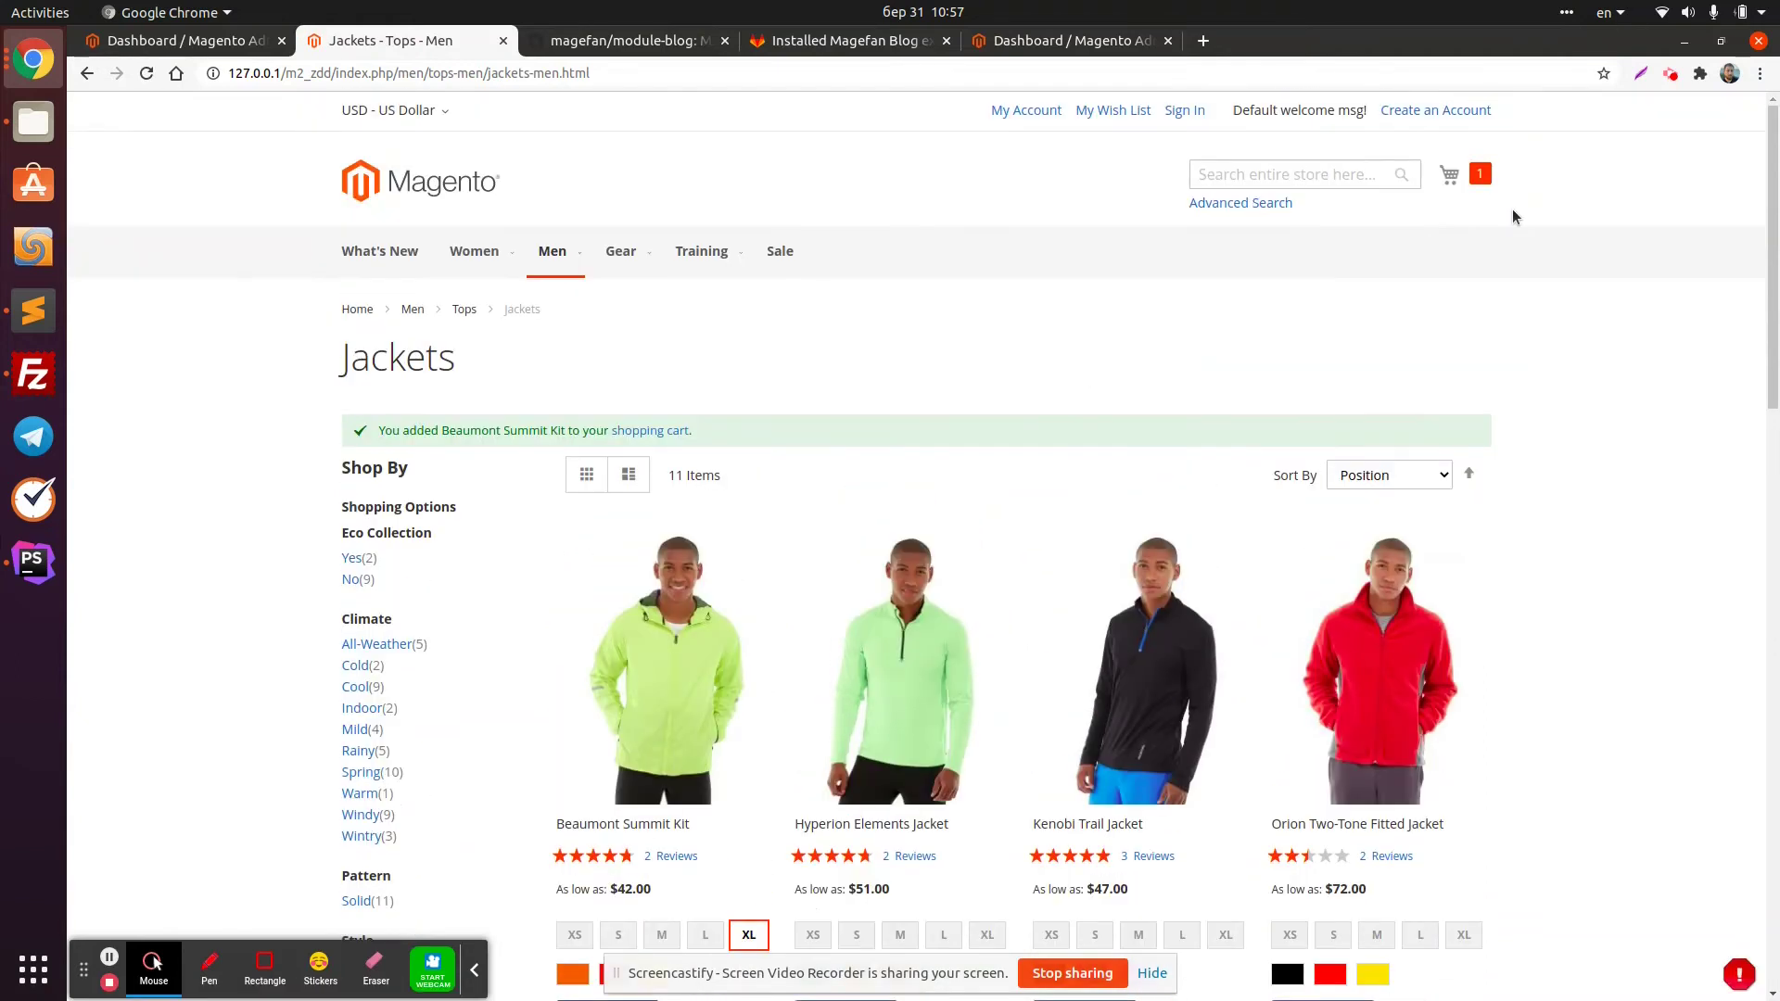
{"action": "left_click", "coordinate": [1185, 110]}
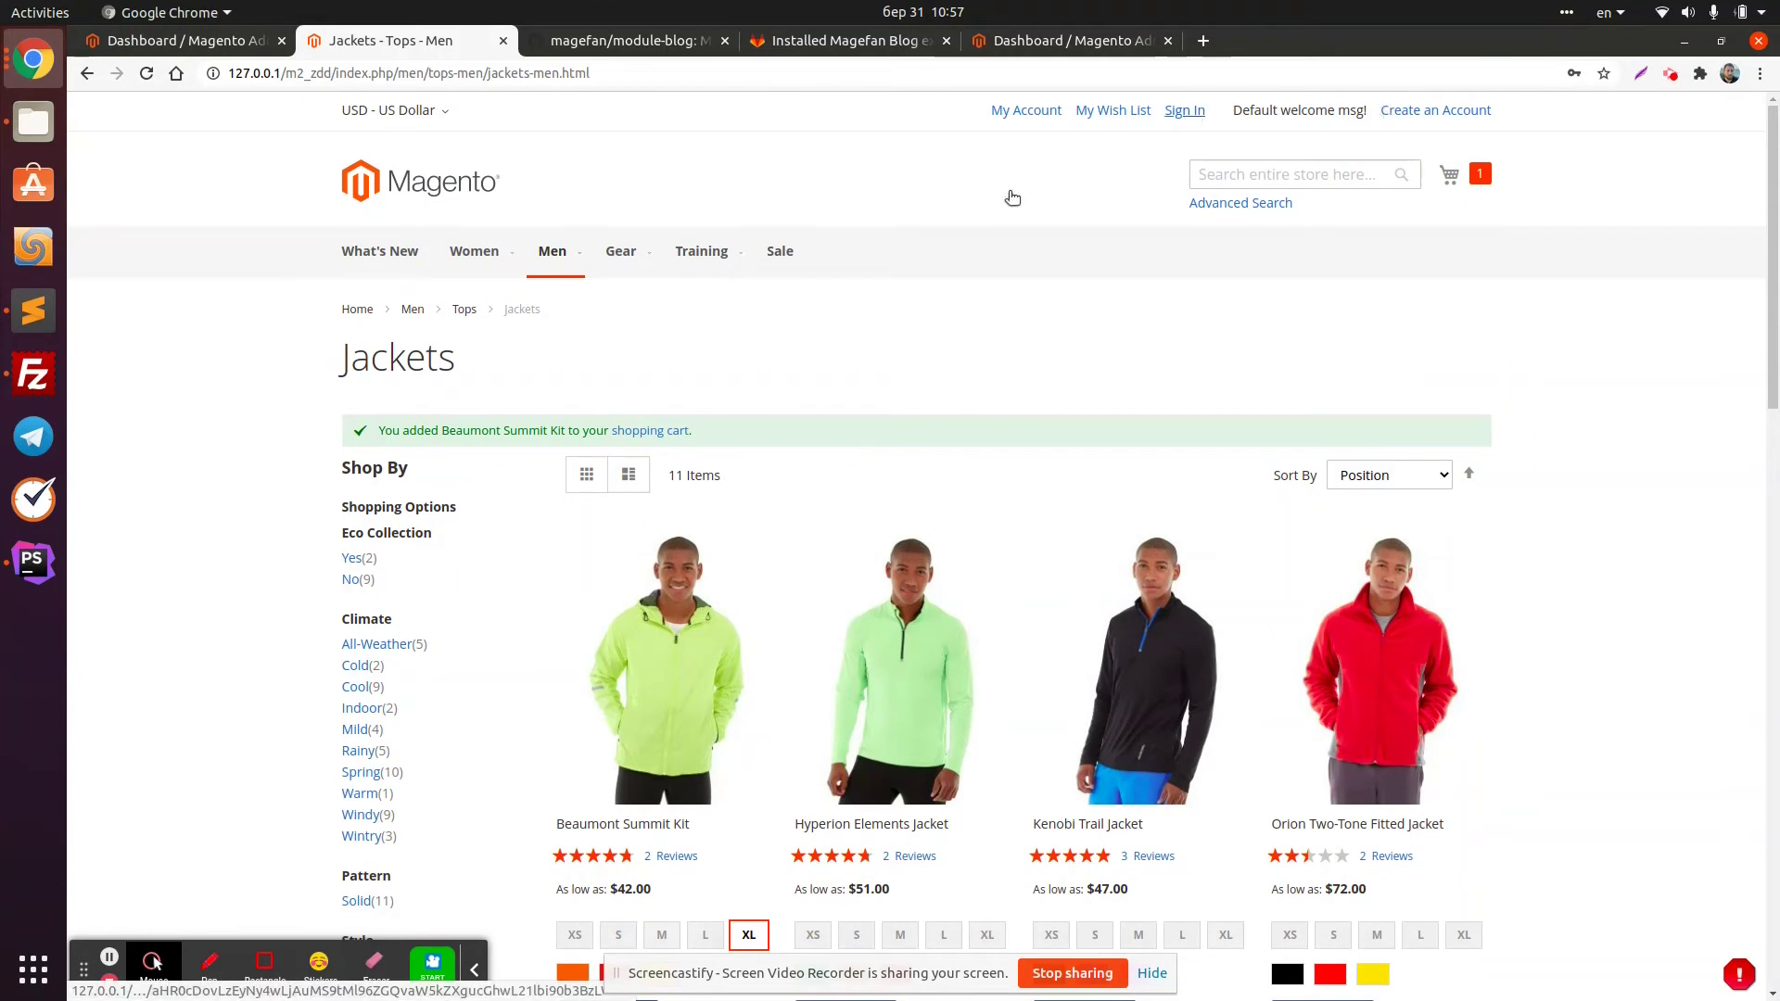
{"action": "left_click", "coordinate": [32, 561]}
{"action": "left_click", "coordinate": [376, 827]}
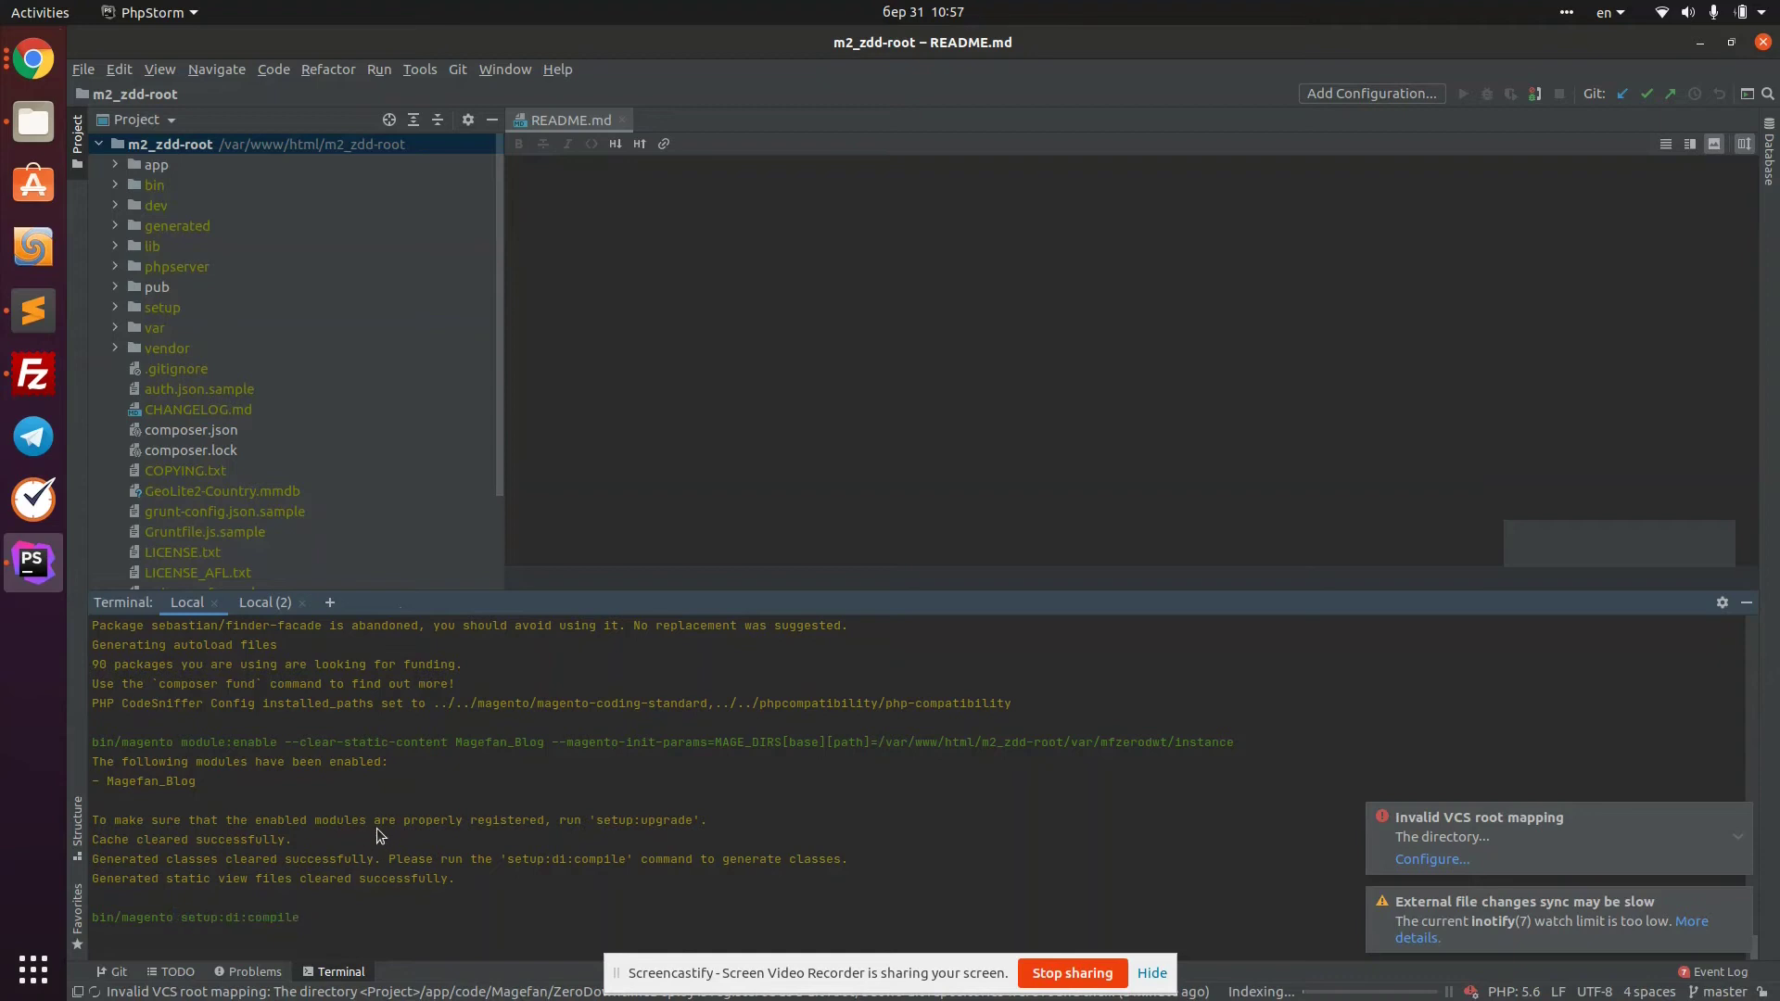
{"action": "left_click", "coordinate": [32, 58]}
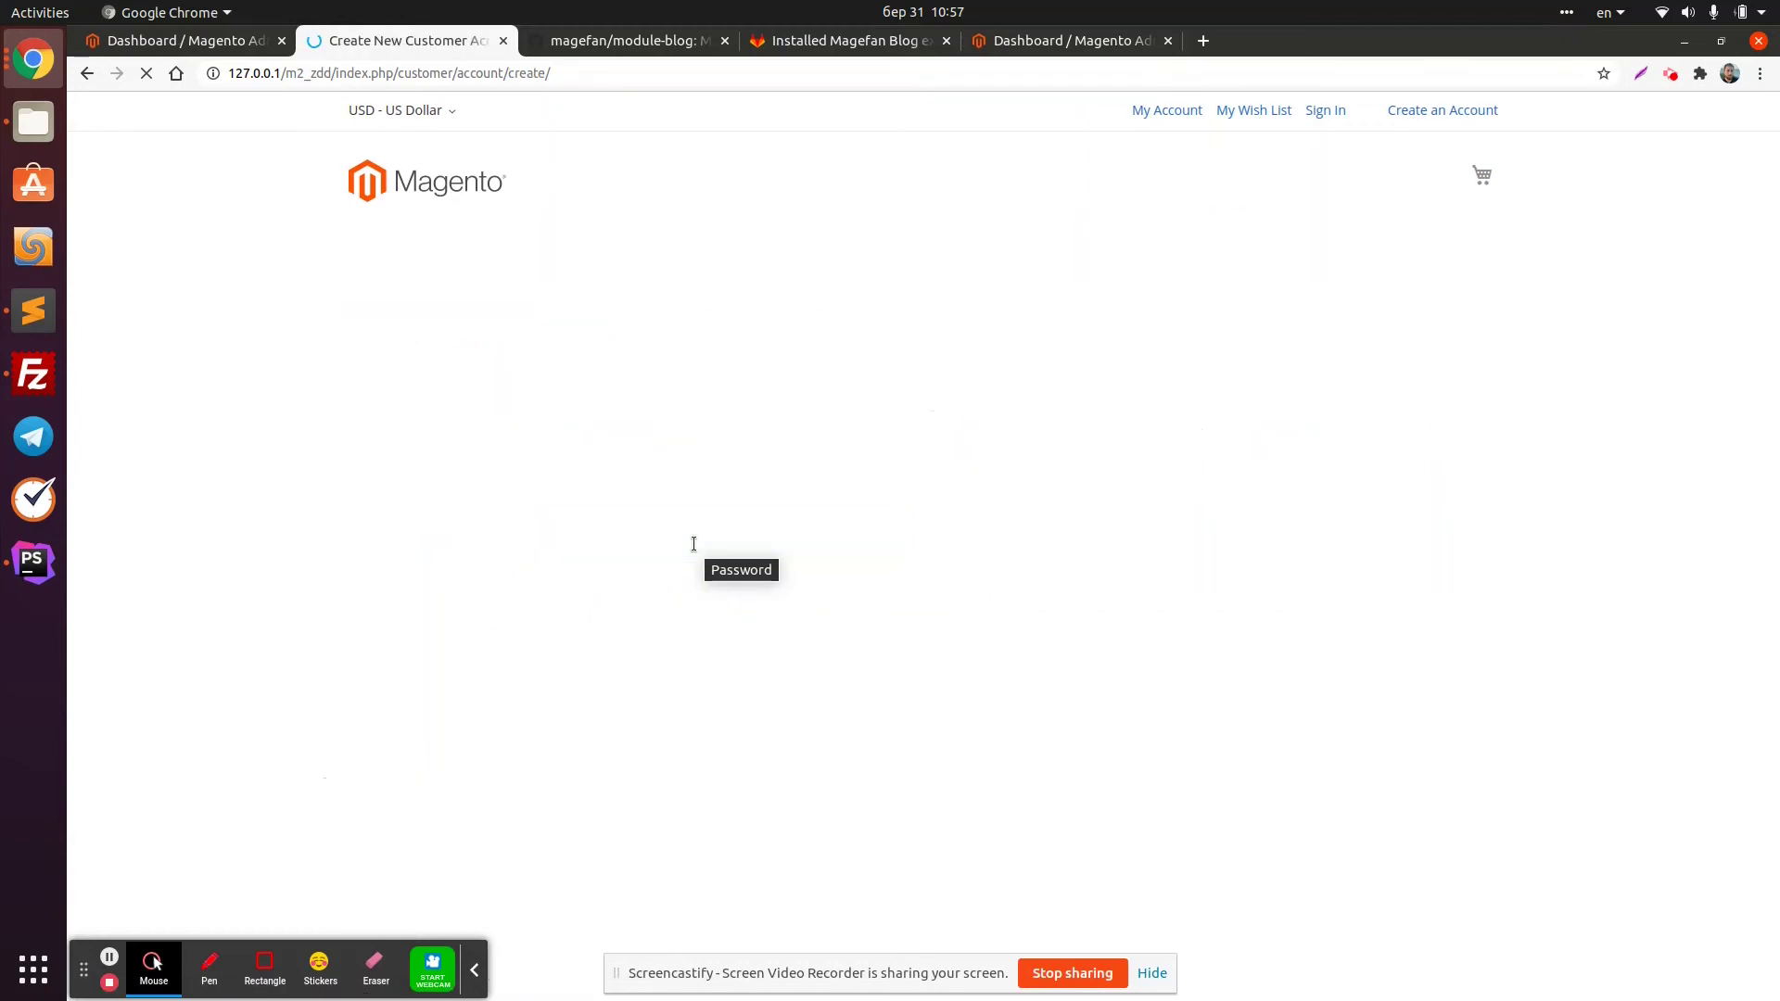
Enter test first and last names and a test email address in the registration form
{"action": "left_click", "coordinate": [543, 447]}
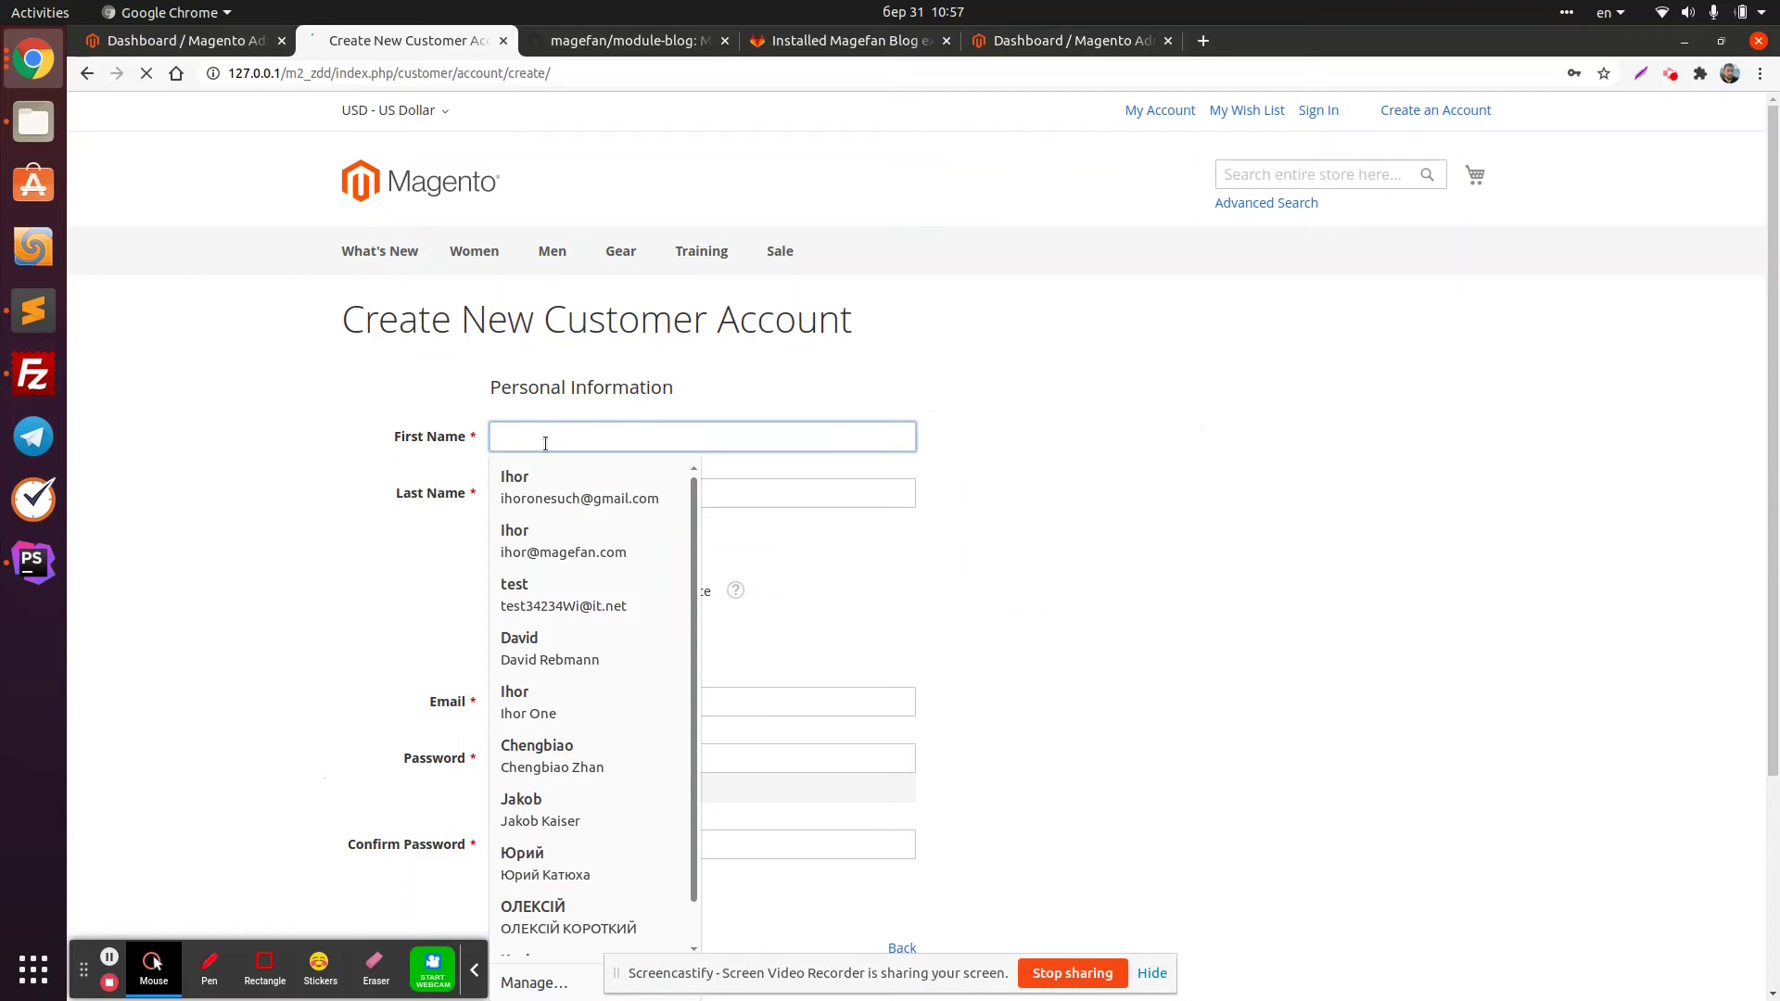
{"action": "type", "text": "test"}
{"action": "key", "text": "Tab"}
{"action": "type", "text": "test"}
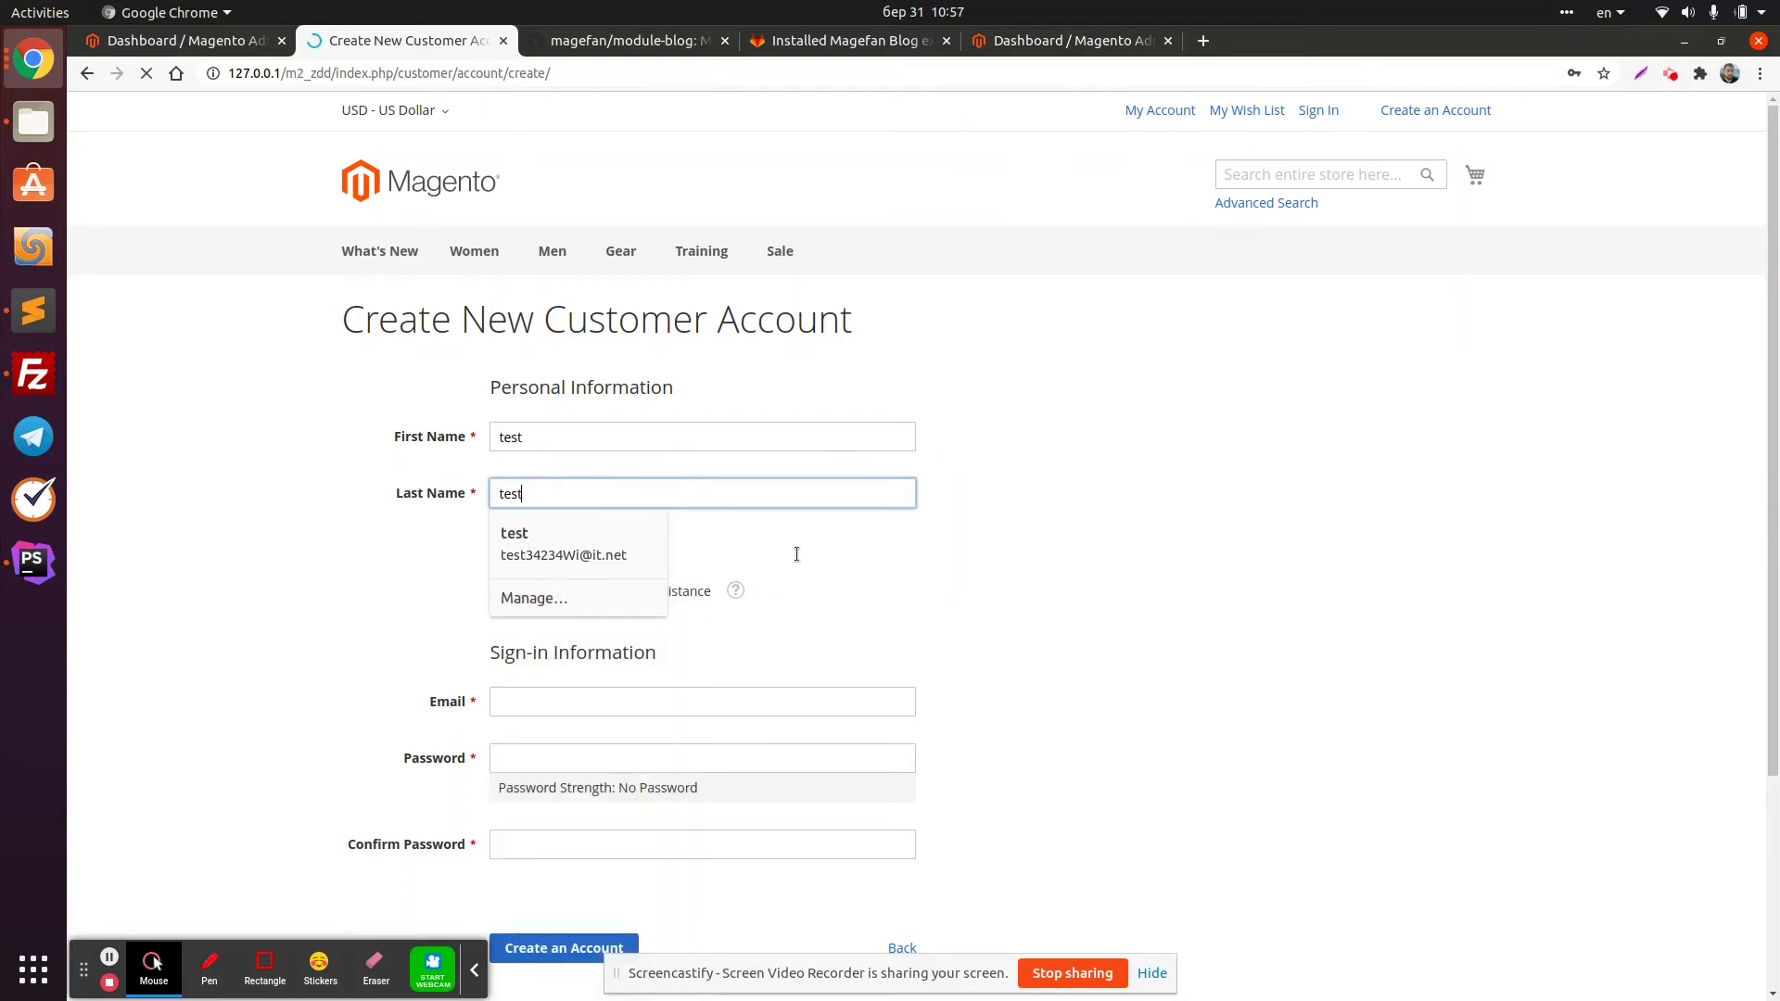
{"action": "left_click", "coordinate": [604, 701]}
{"action": "type", "text": "test"}
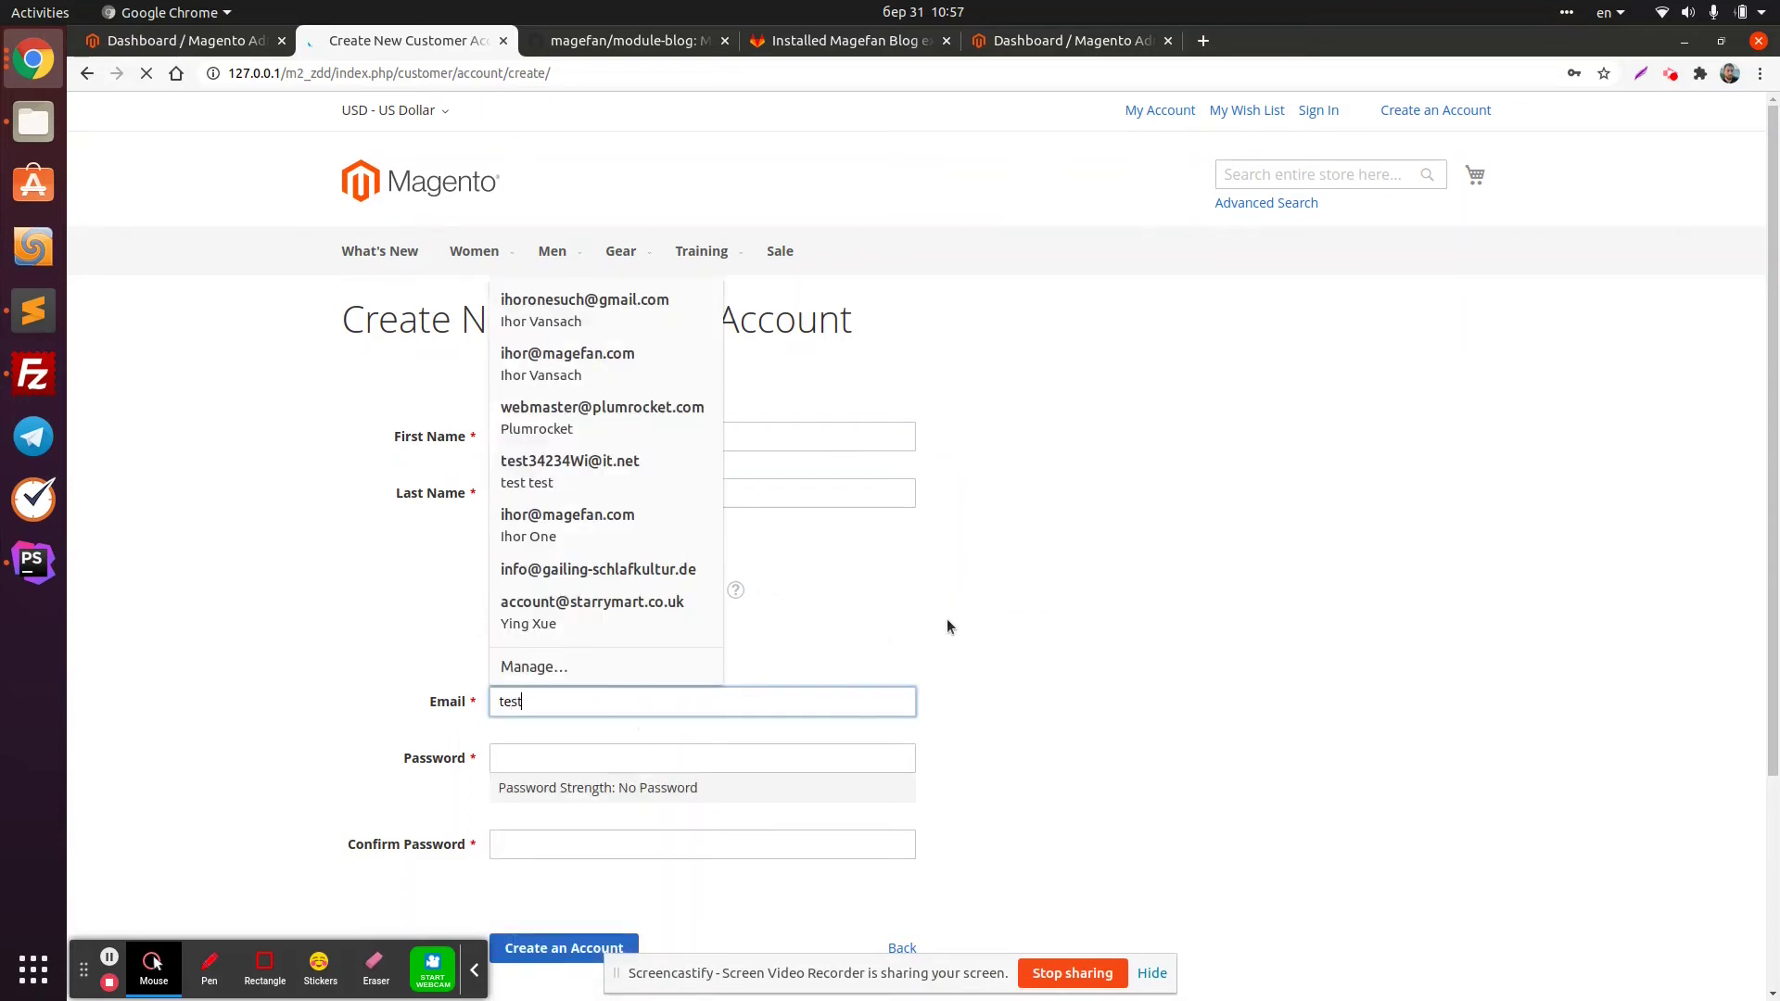
{"action": "type", "text": "@it.one"}
{"action": "key", "text": "BackSpace"}
{"action": "key", "text": "BackSpace"}
{"action": "key", "text": "BackSpace"}
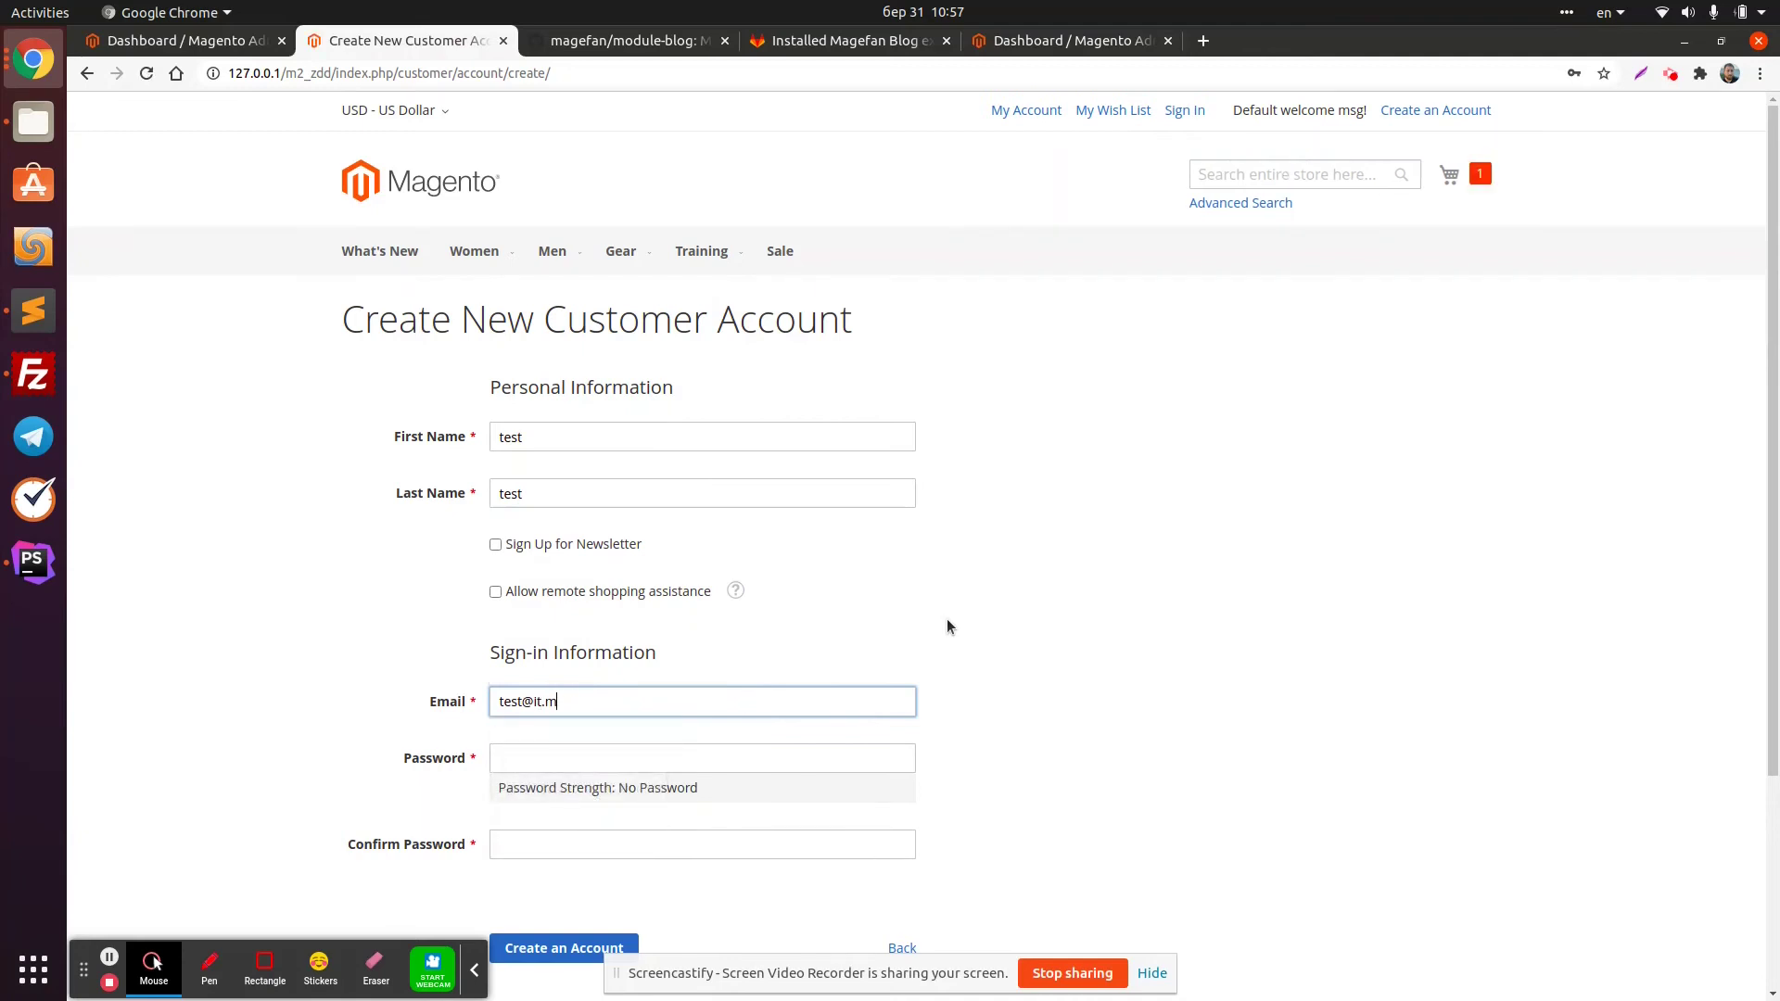
{"action": "type", "text": "net"}
Fill Password and Confirm Password with the same strong value and submit the account form
{"action": "key", "text": "ctrl+a"}
{"action": "key", "text": "ctrl+c"}
{"action": "key", "text": "Tab"}
{"action": "key", "text": "ctrl+v"}
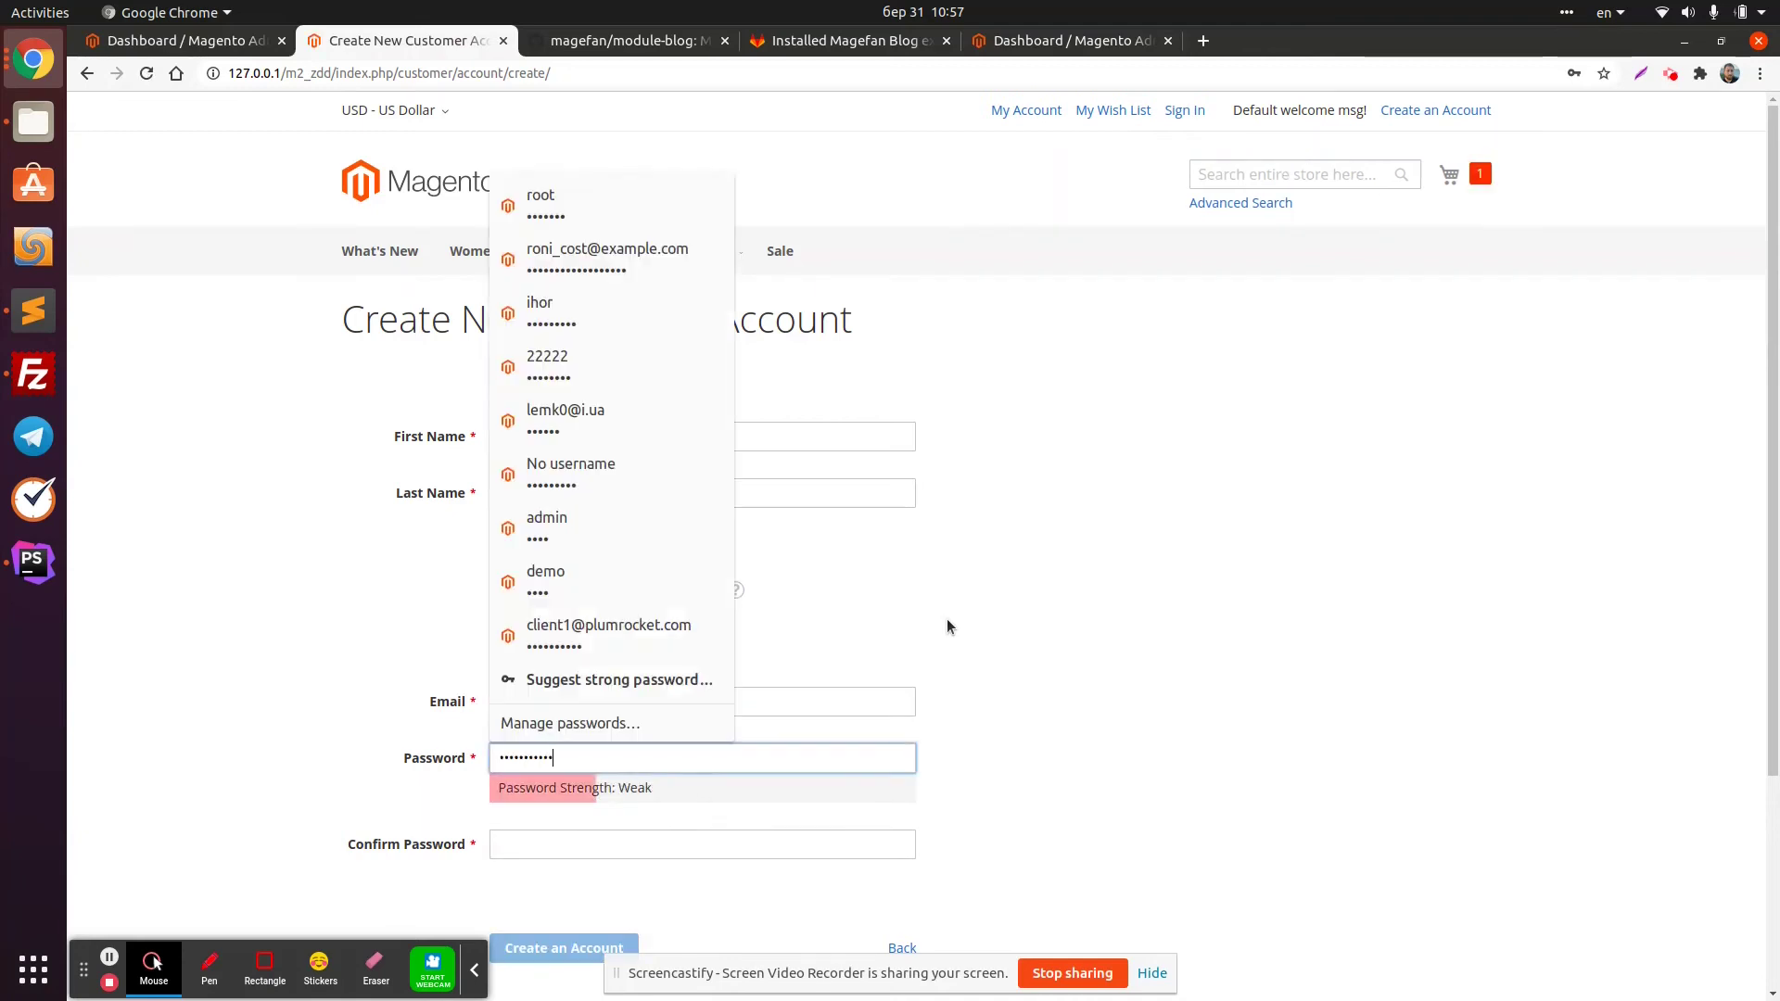
{"action": "key", "text": "Tab"}
{"action": "key", "text": "ctrl+v"}
{"action": "type", "text": "1"}
{"action": "scroll", "coordinate": [947, 614], "scroll_direction": "down", "scroll_amount": 3}
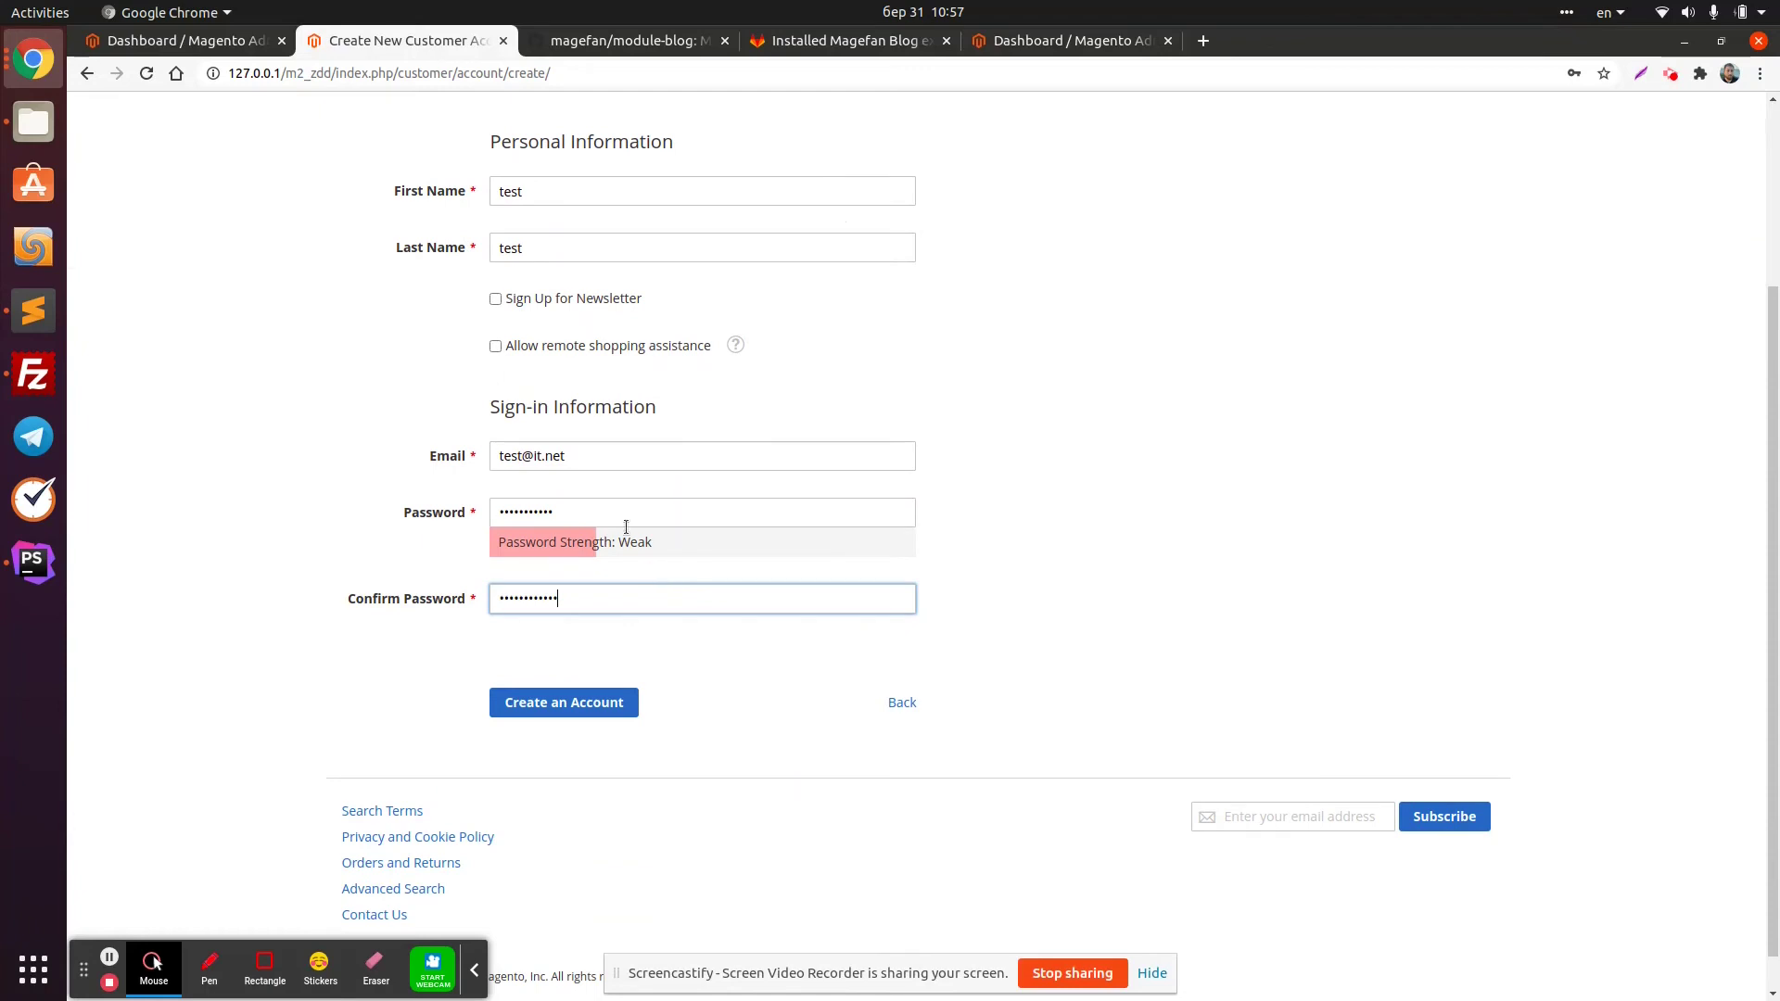
{"action": "left_click", "coordinate": [620, 530]}
{"action": "left_click", "coordinate": [603, 512]}
{"action": "key", "text": "ctrl+a"}
{"action": "key", "text": "ctrl+v"}
{"action": "type", "text": "1"}
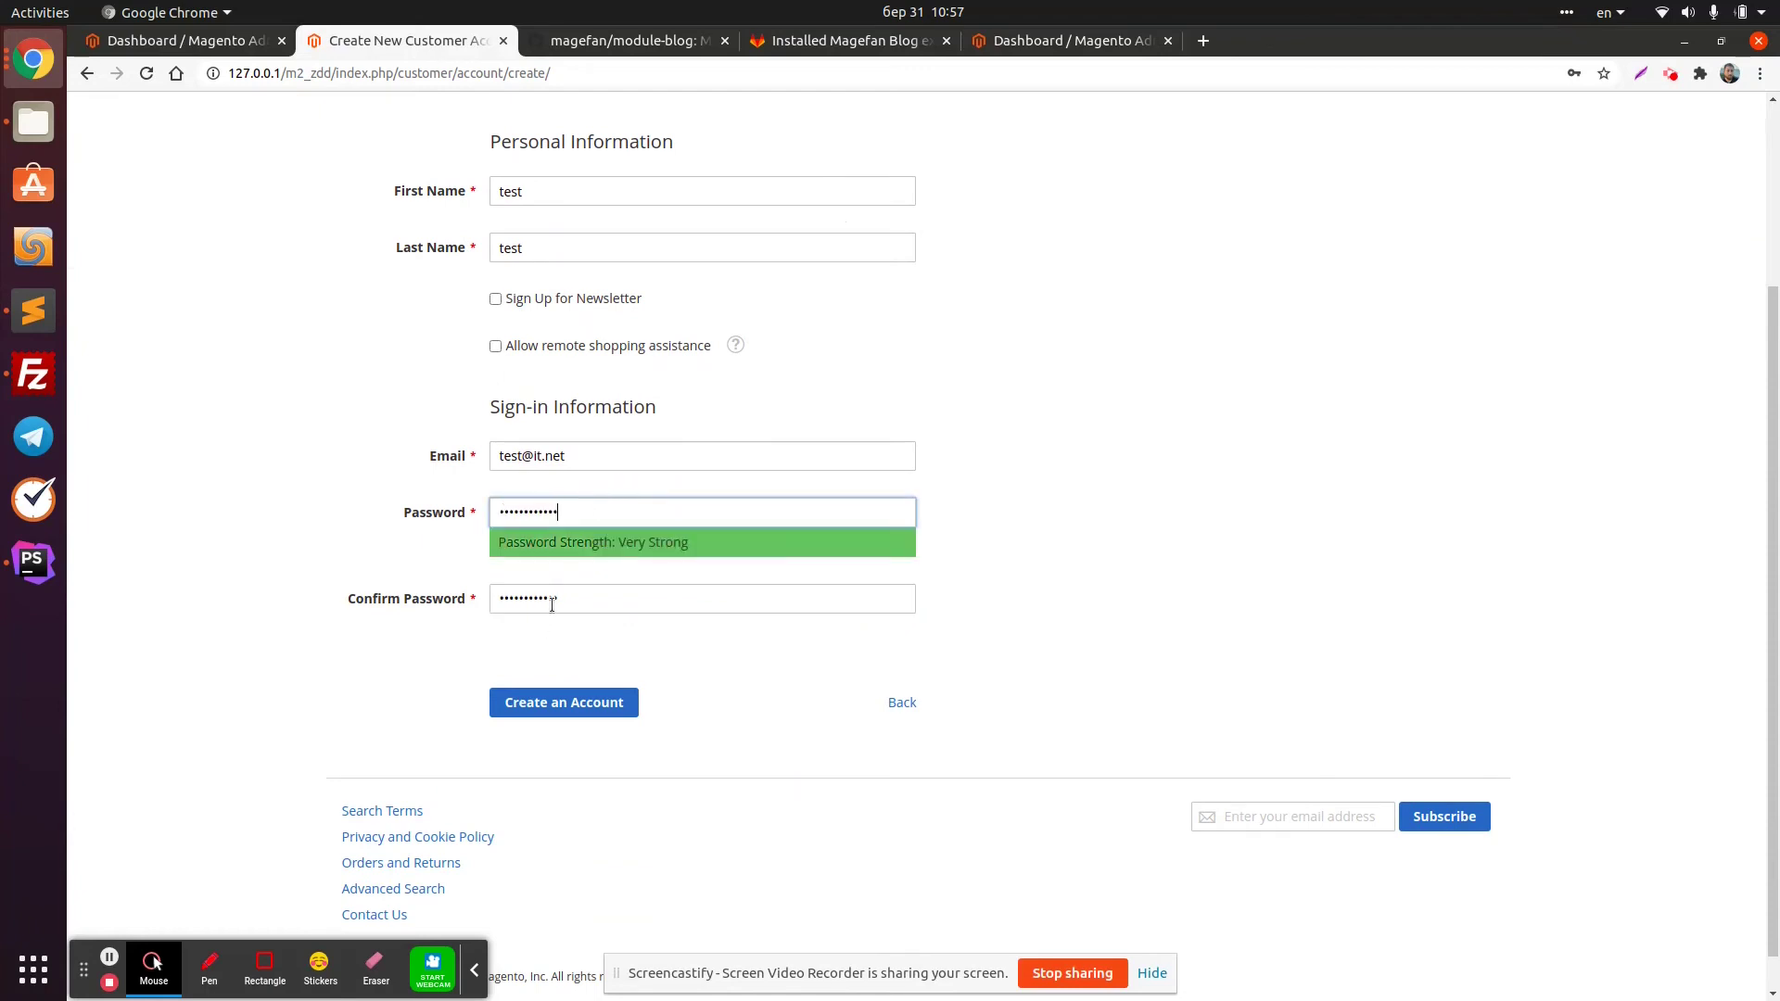
{"action": "left_click", "coordinate": [565, 601]}
{"action": "key", "text": "ctrl+a"}
{"action": "key", "text": "ctrl+v"}
{"action": "left_click", "coordinate": [556, 702]}
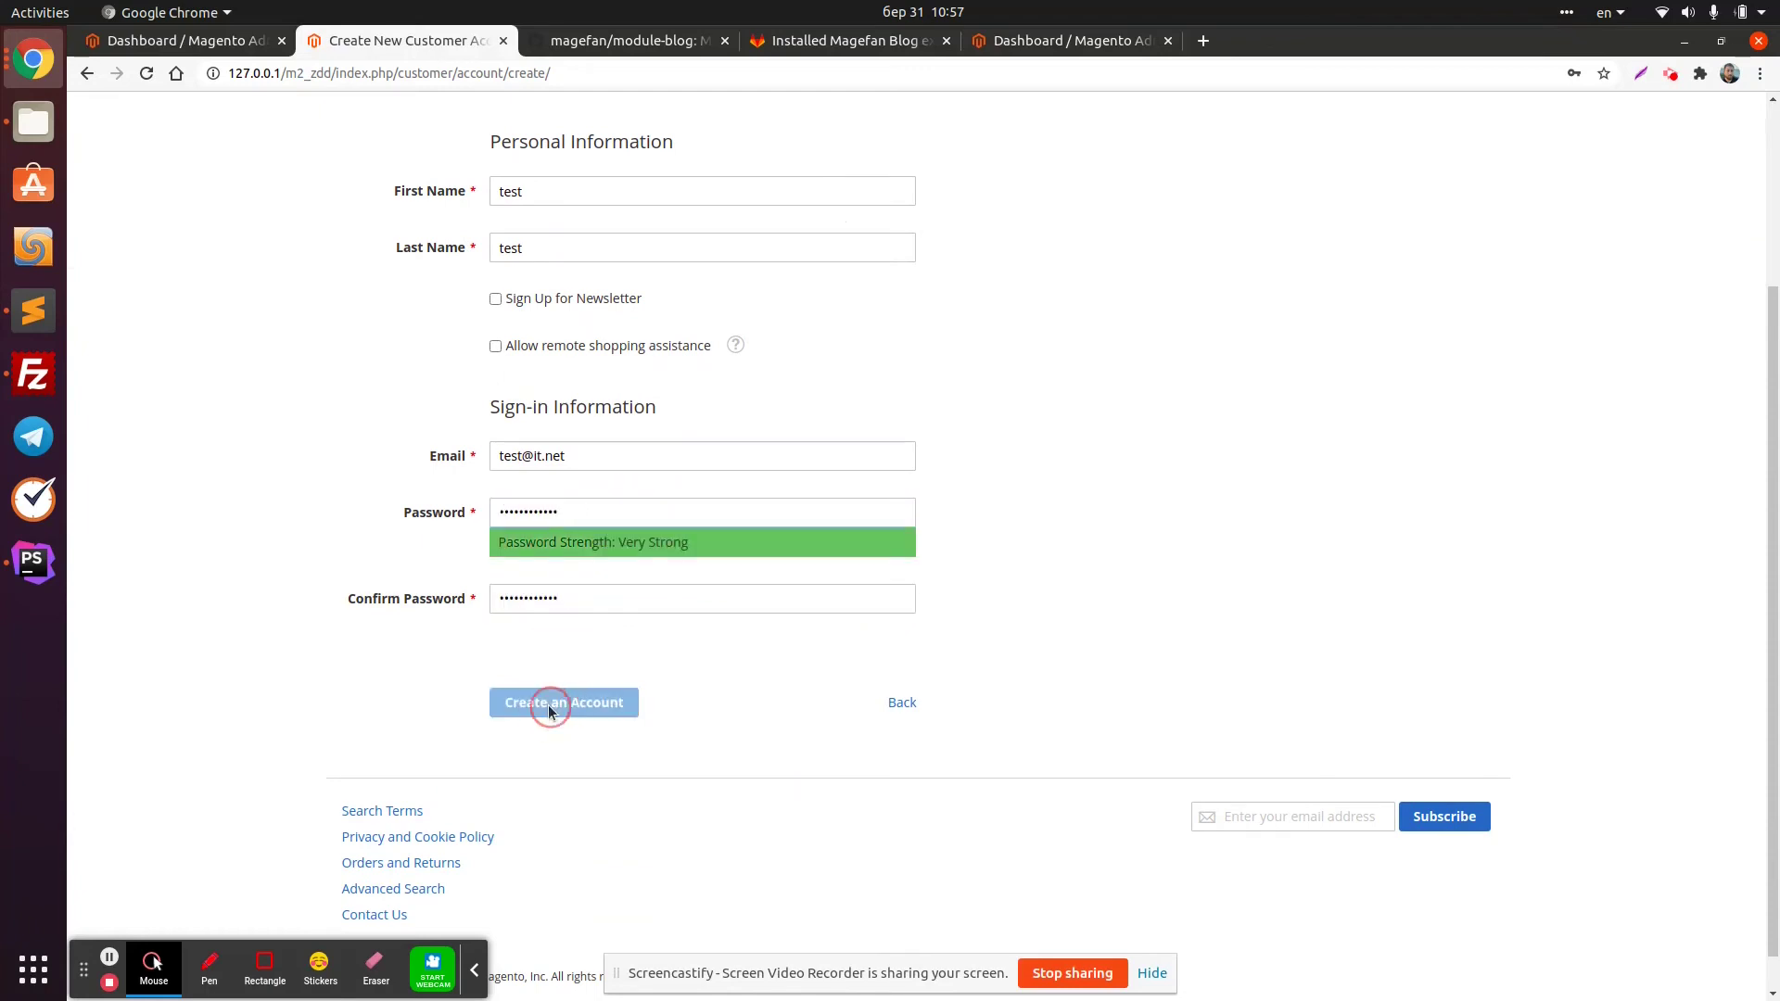
{"action": "left_click", "coordinate": [33, 561]}
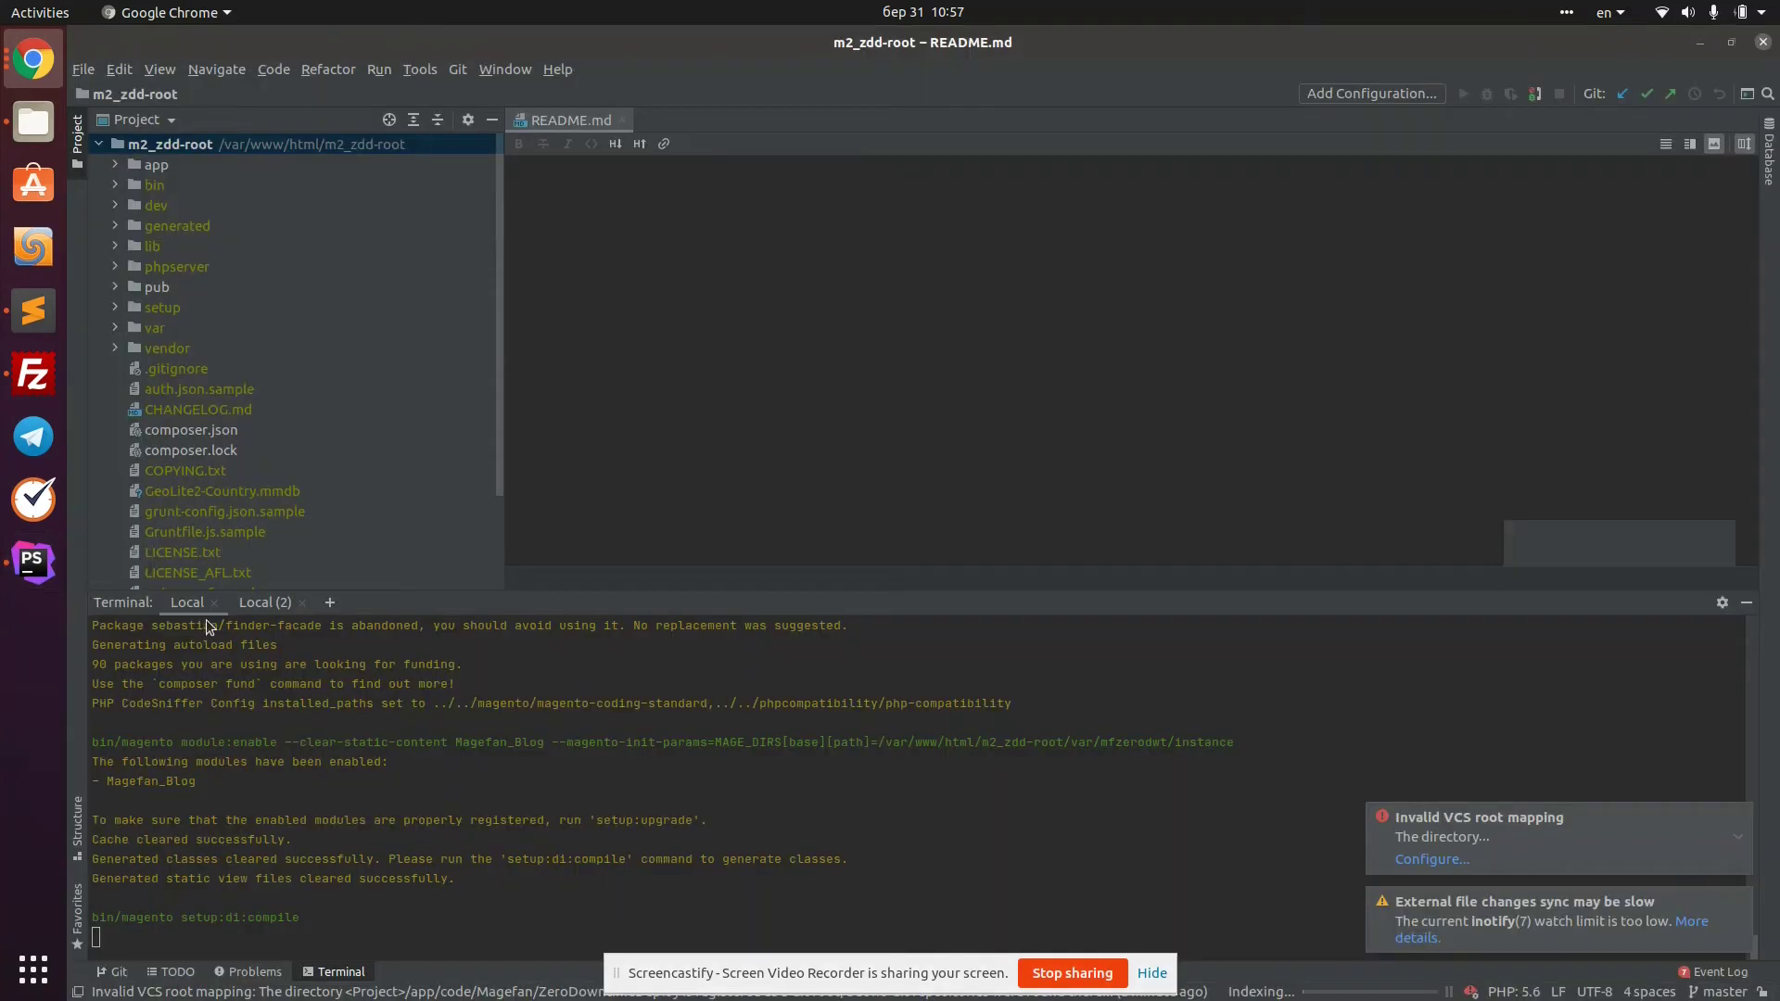
Dismiss the save-password prompt and proceed from the mini-cart to checkout
{"action": "left_click", "coordinate": [33, 59]}
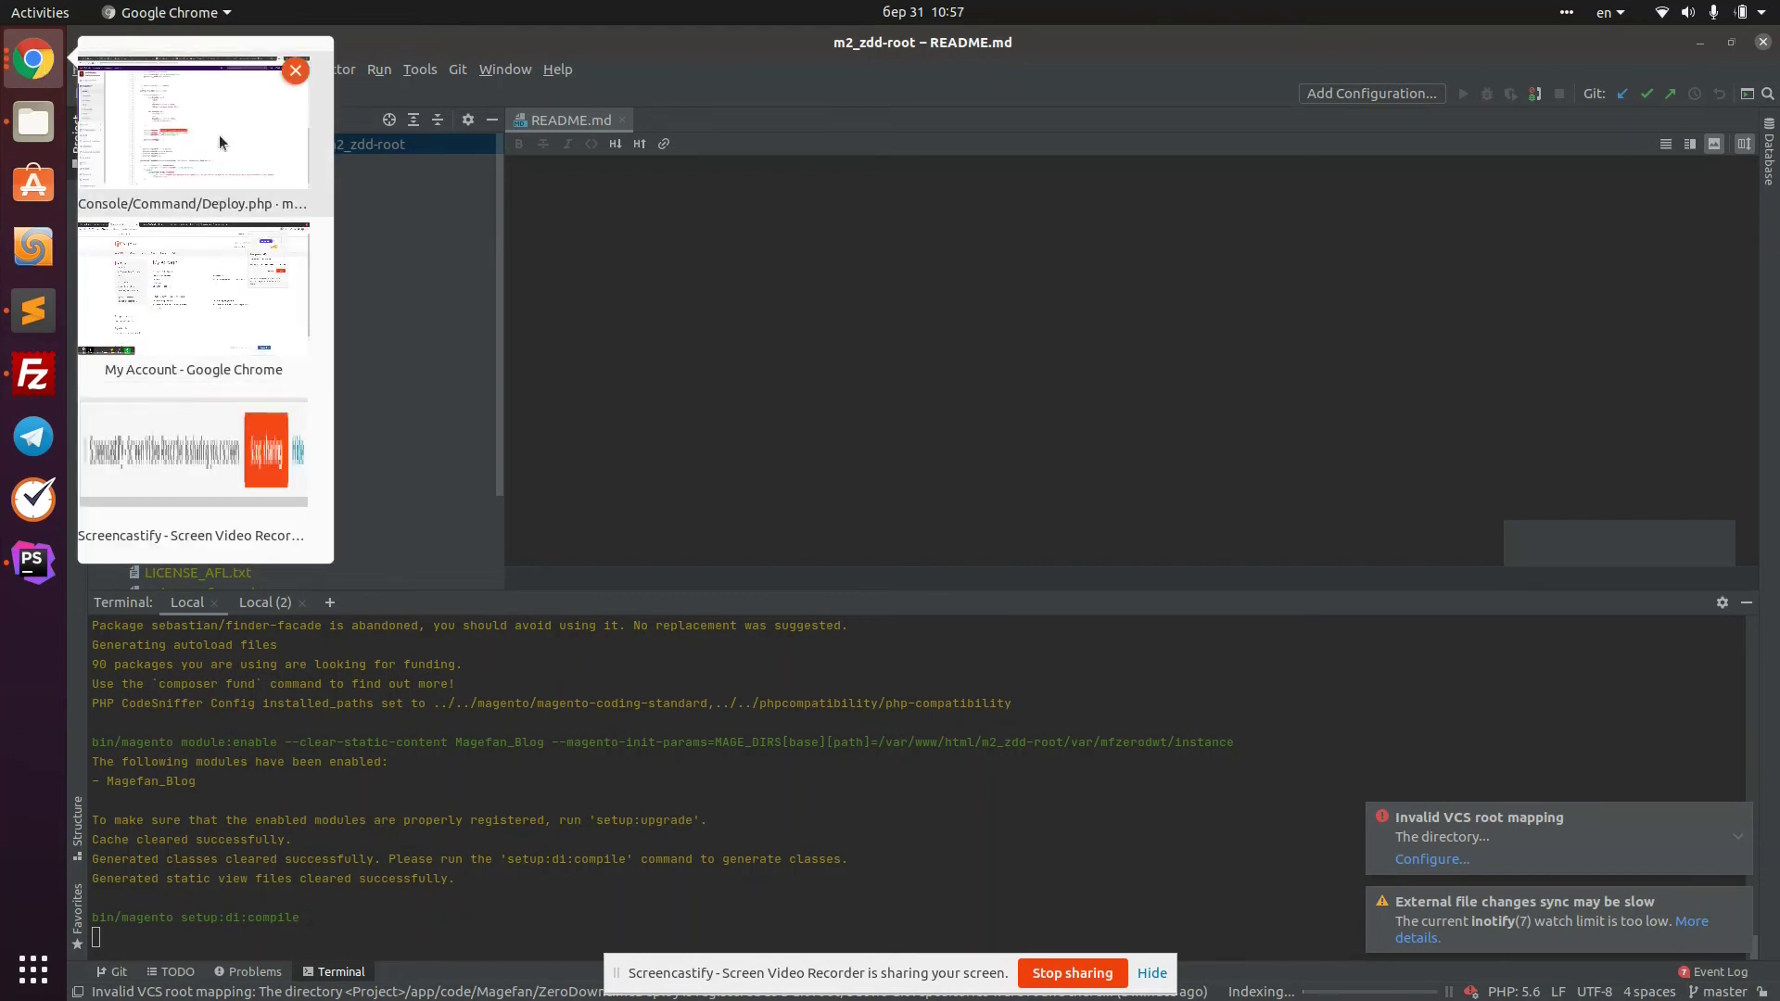
{"action": "left_click", "coordinate": [191, 260]}
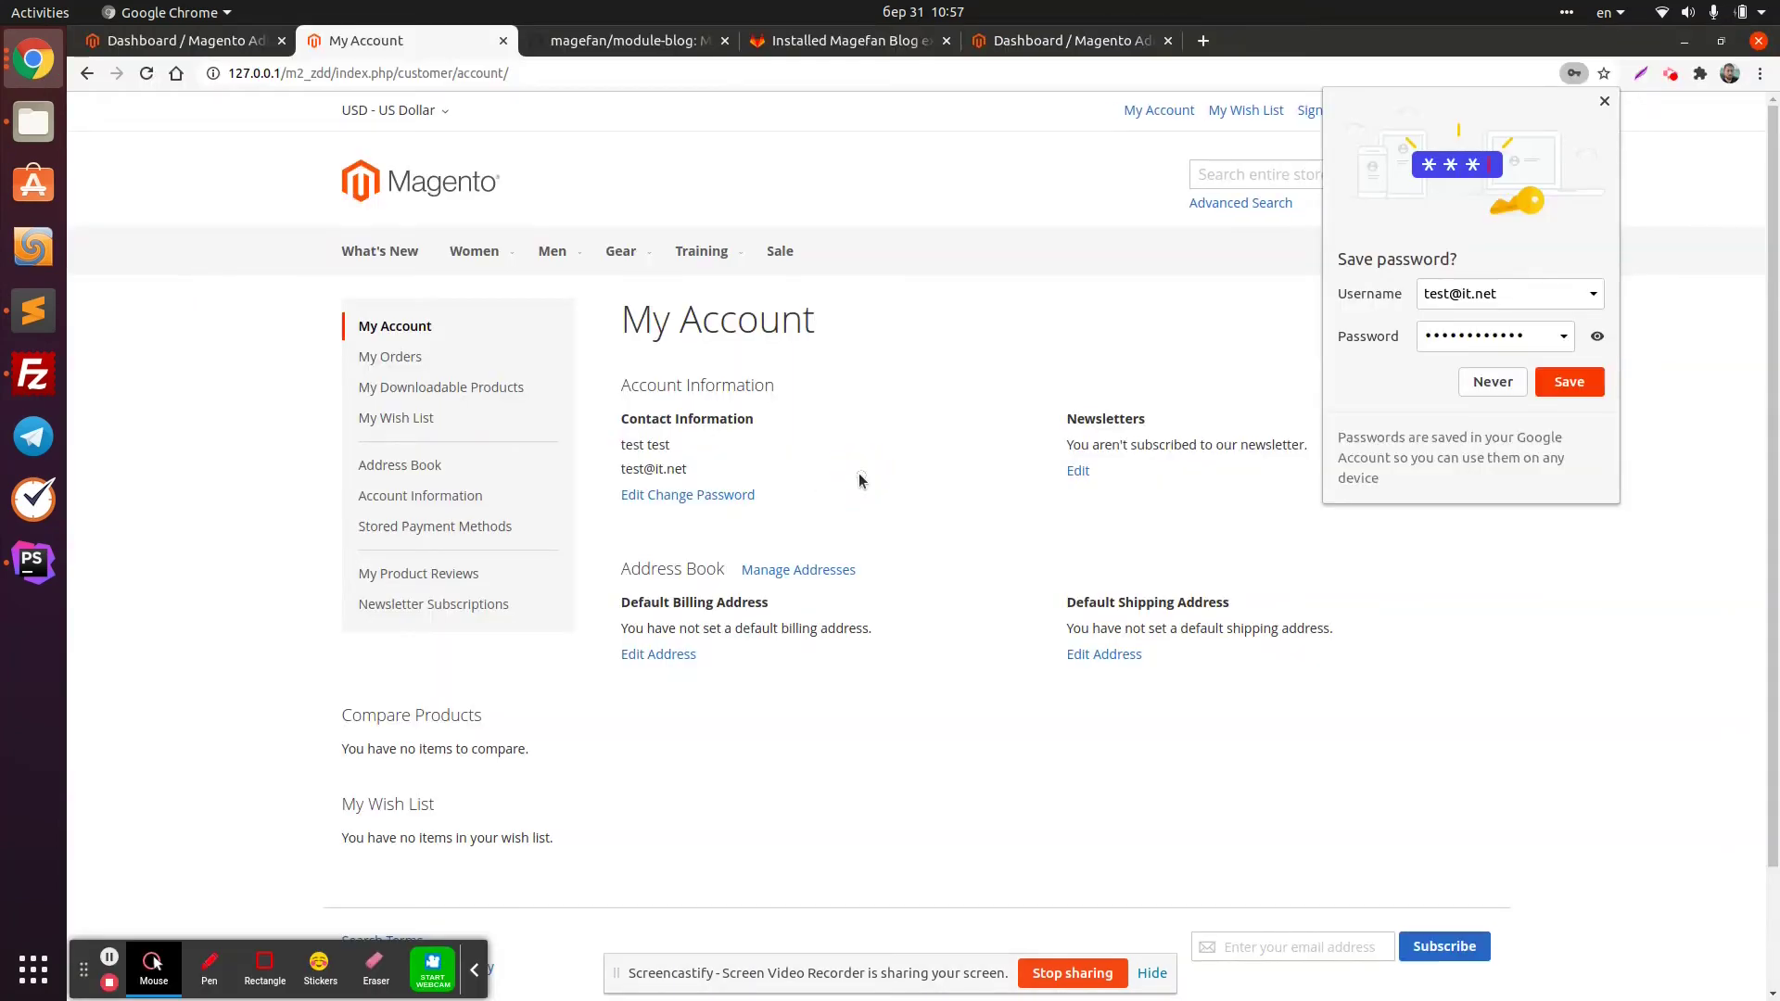
{"action": "left_click", "coordinate": [1605, 101]}
{"action": "left_click", "coordinate": [1480, 176]}
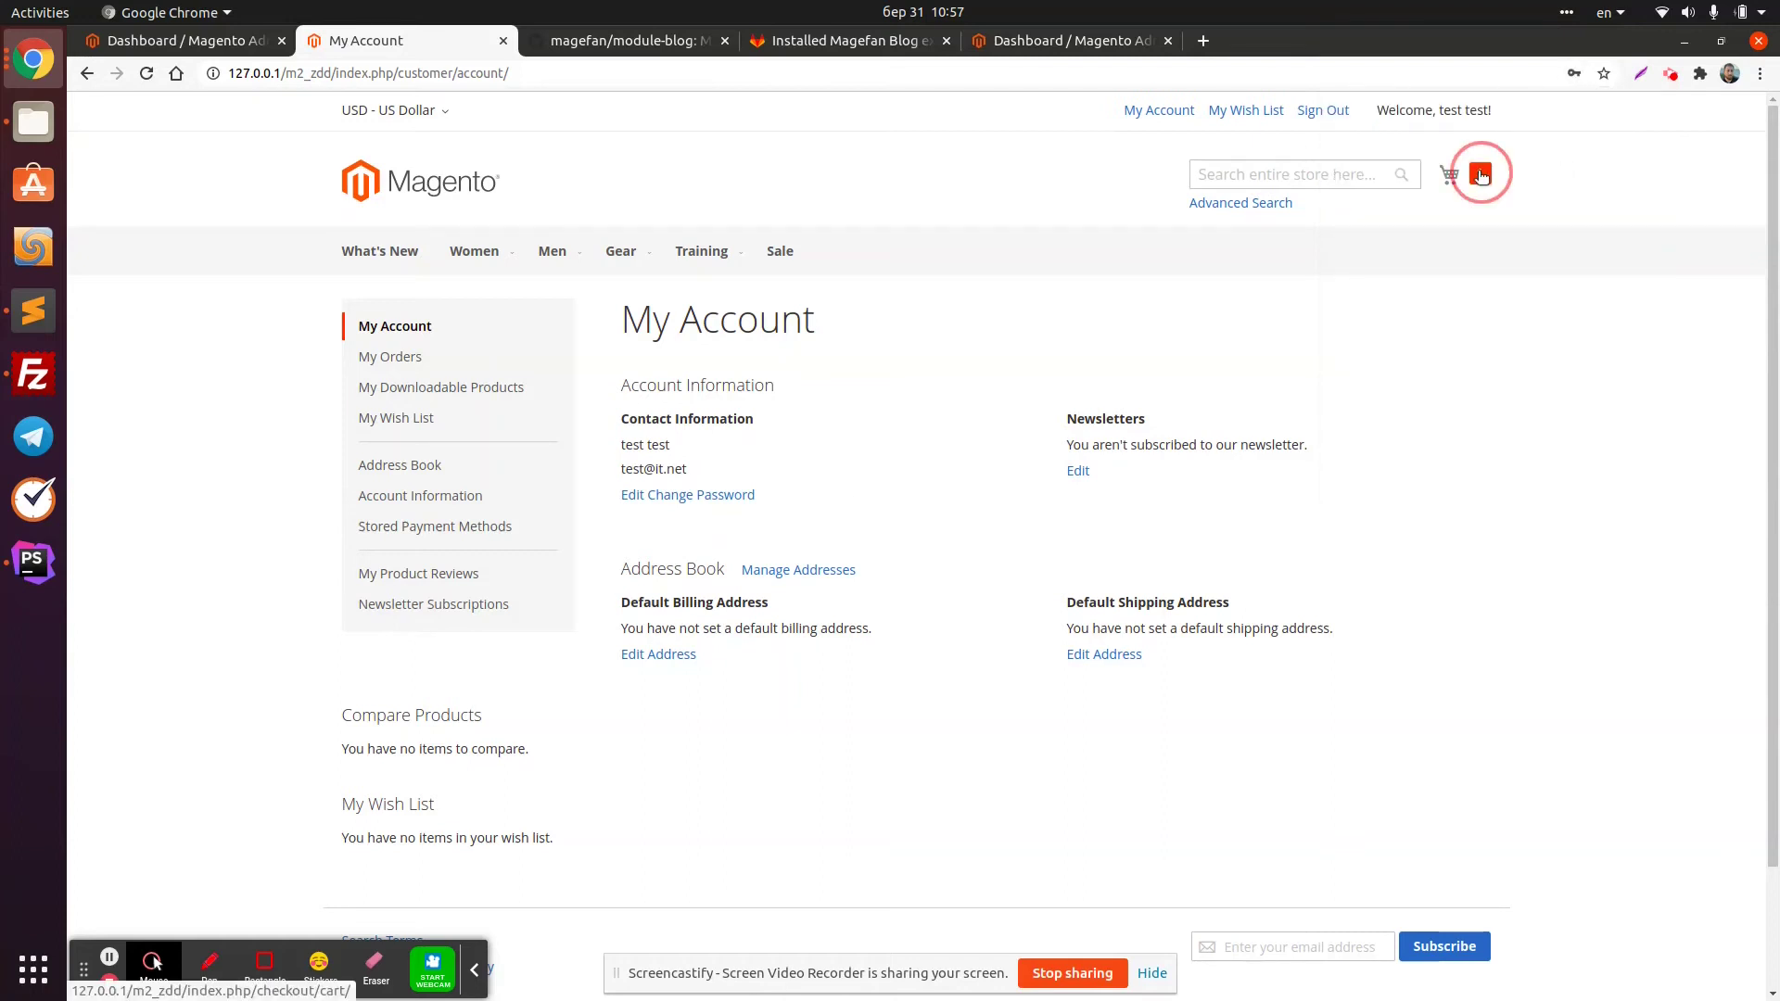
{"action": "left_click", "coordinate": [1363, 298]}
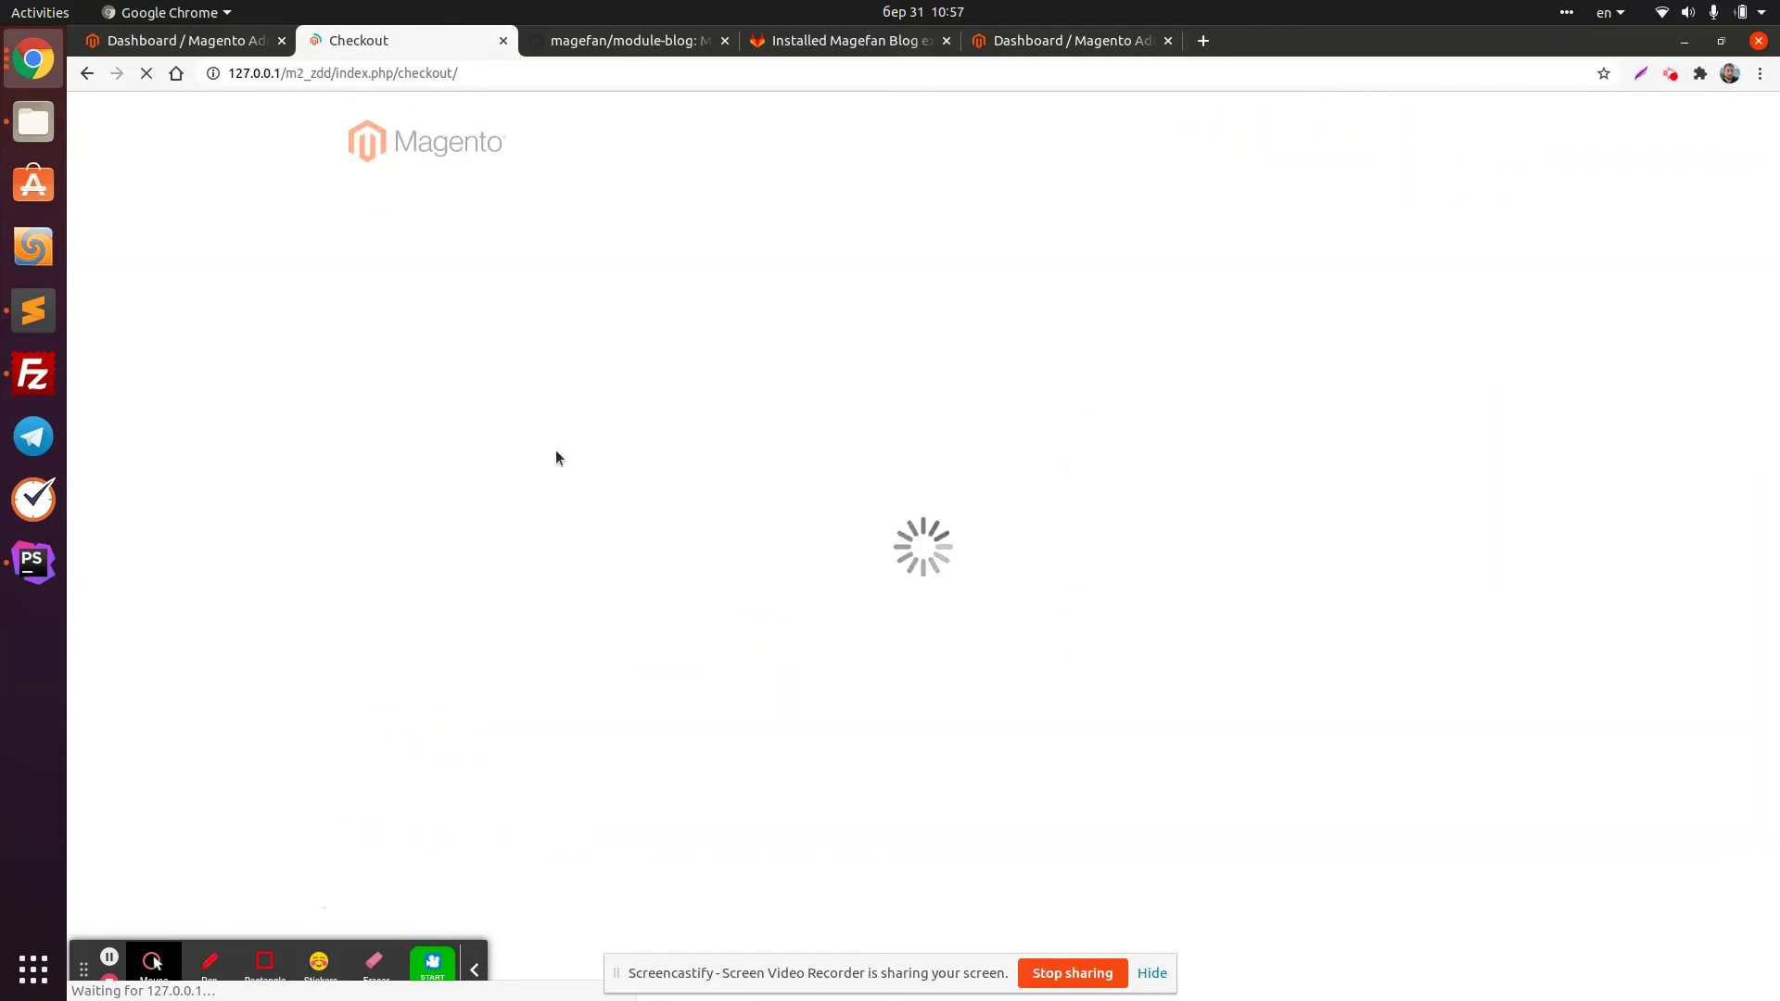
{"action": "left_click", "coordinate": [33, 561]}
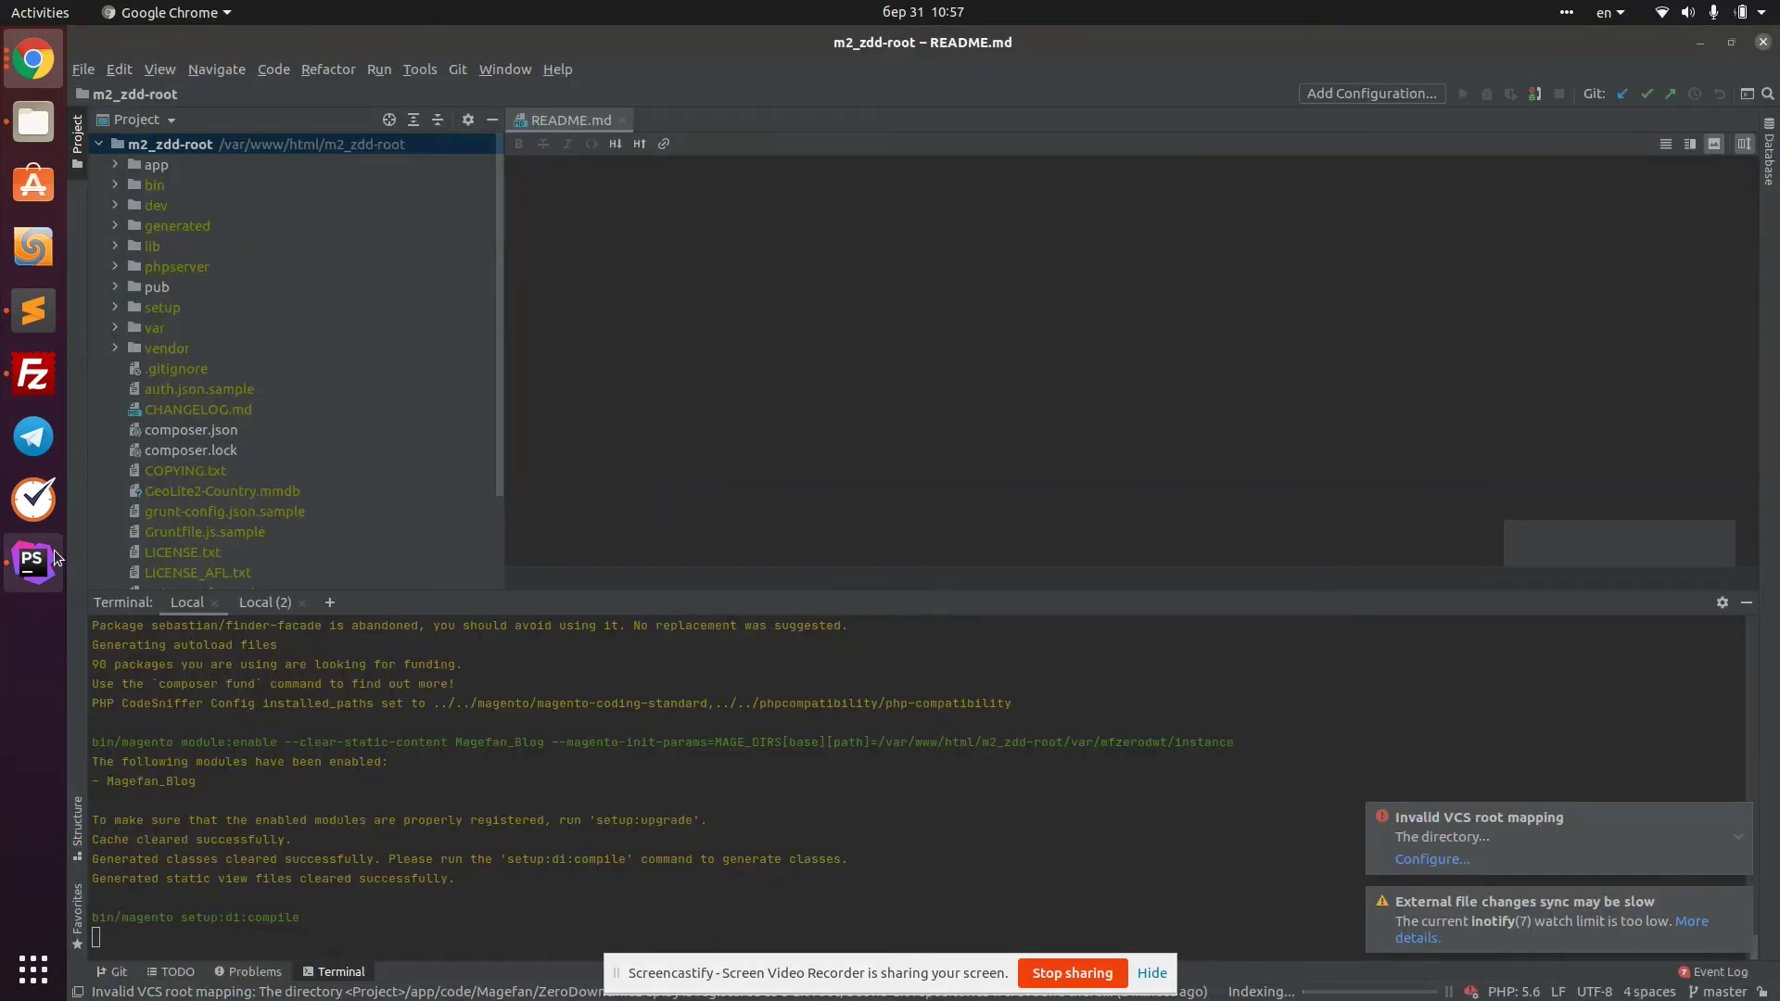
{"action": "left_click", "coordinate": [33, 60]}
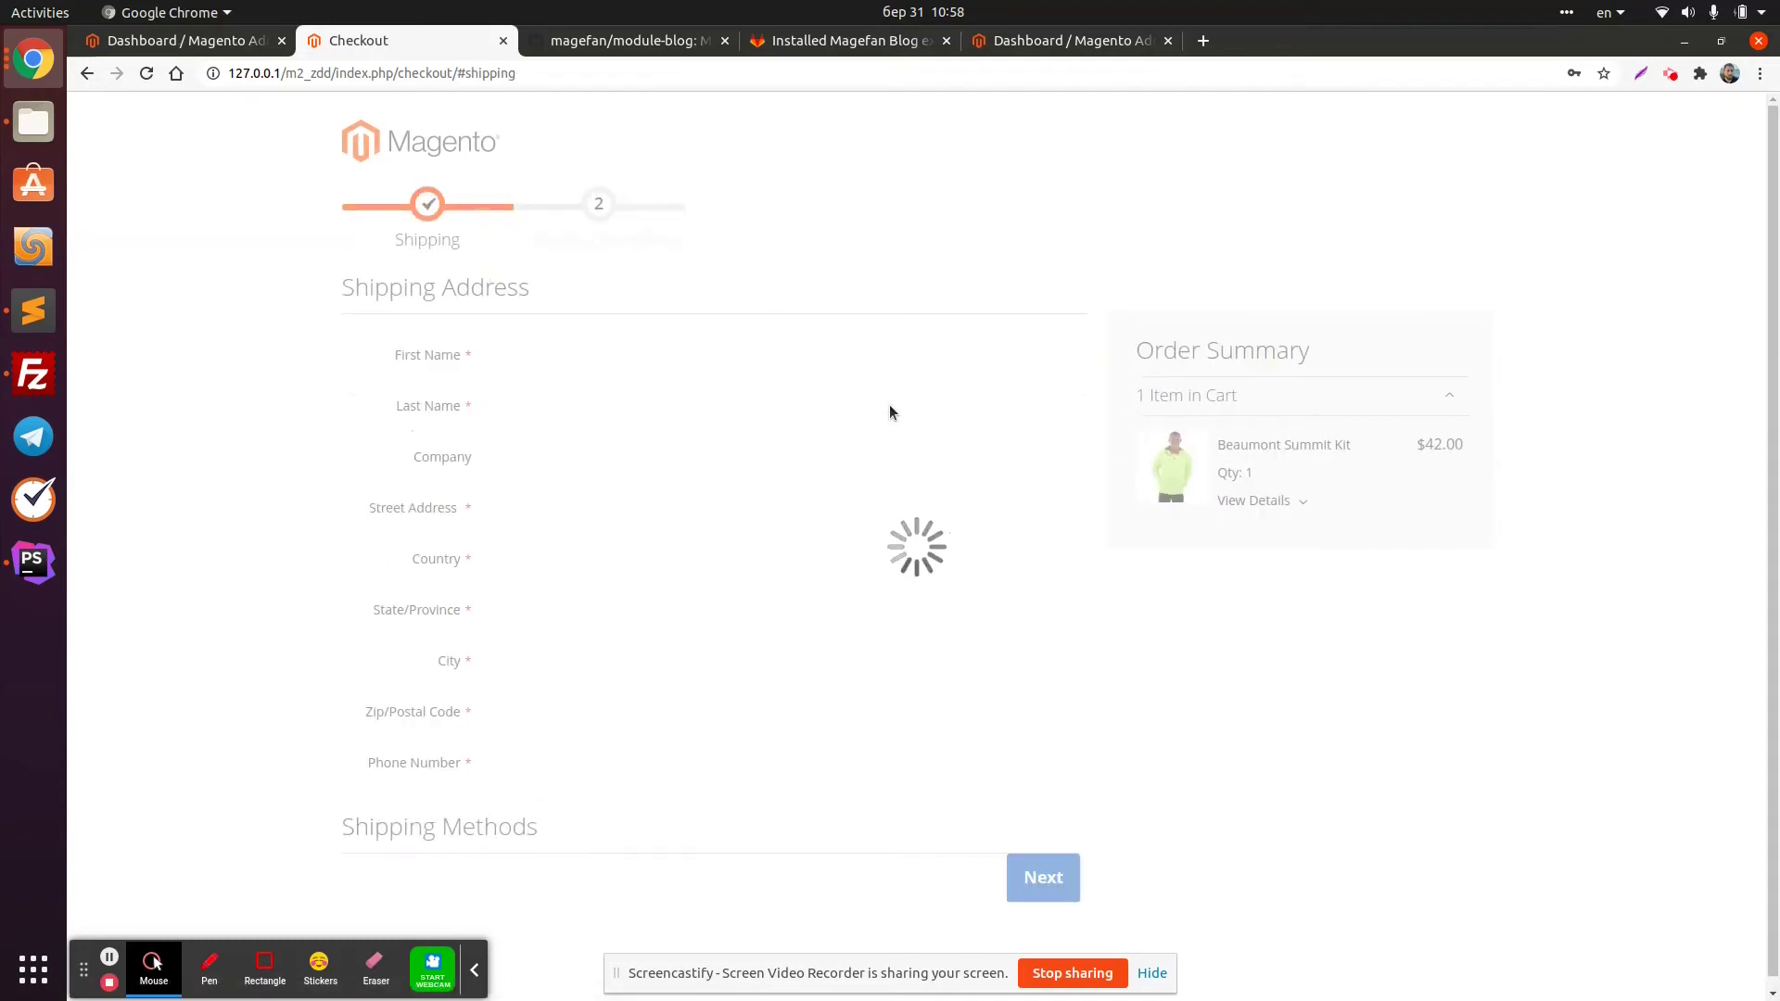
Autofill the Bremen shipping address, choose $5.00 Flat Rate, set zip 12345 and continue
{"action": "scroll", "coordinate": [577, 461], "scroll_direction": "down", "scroll_amount": 2}
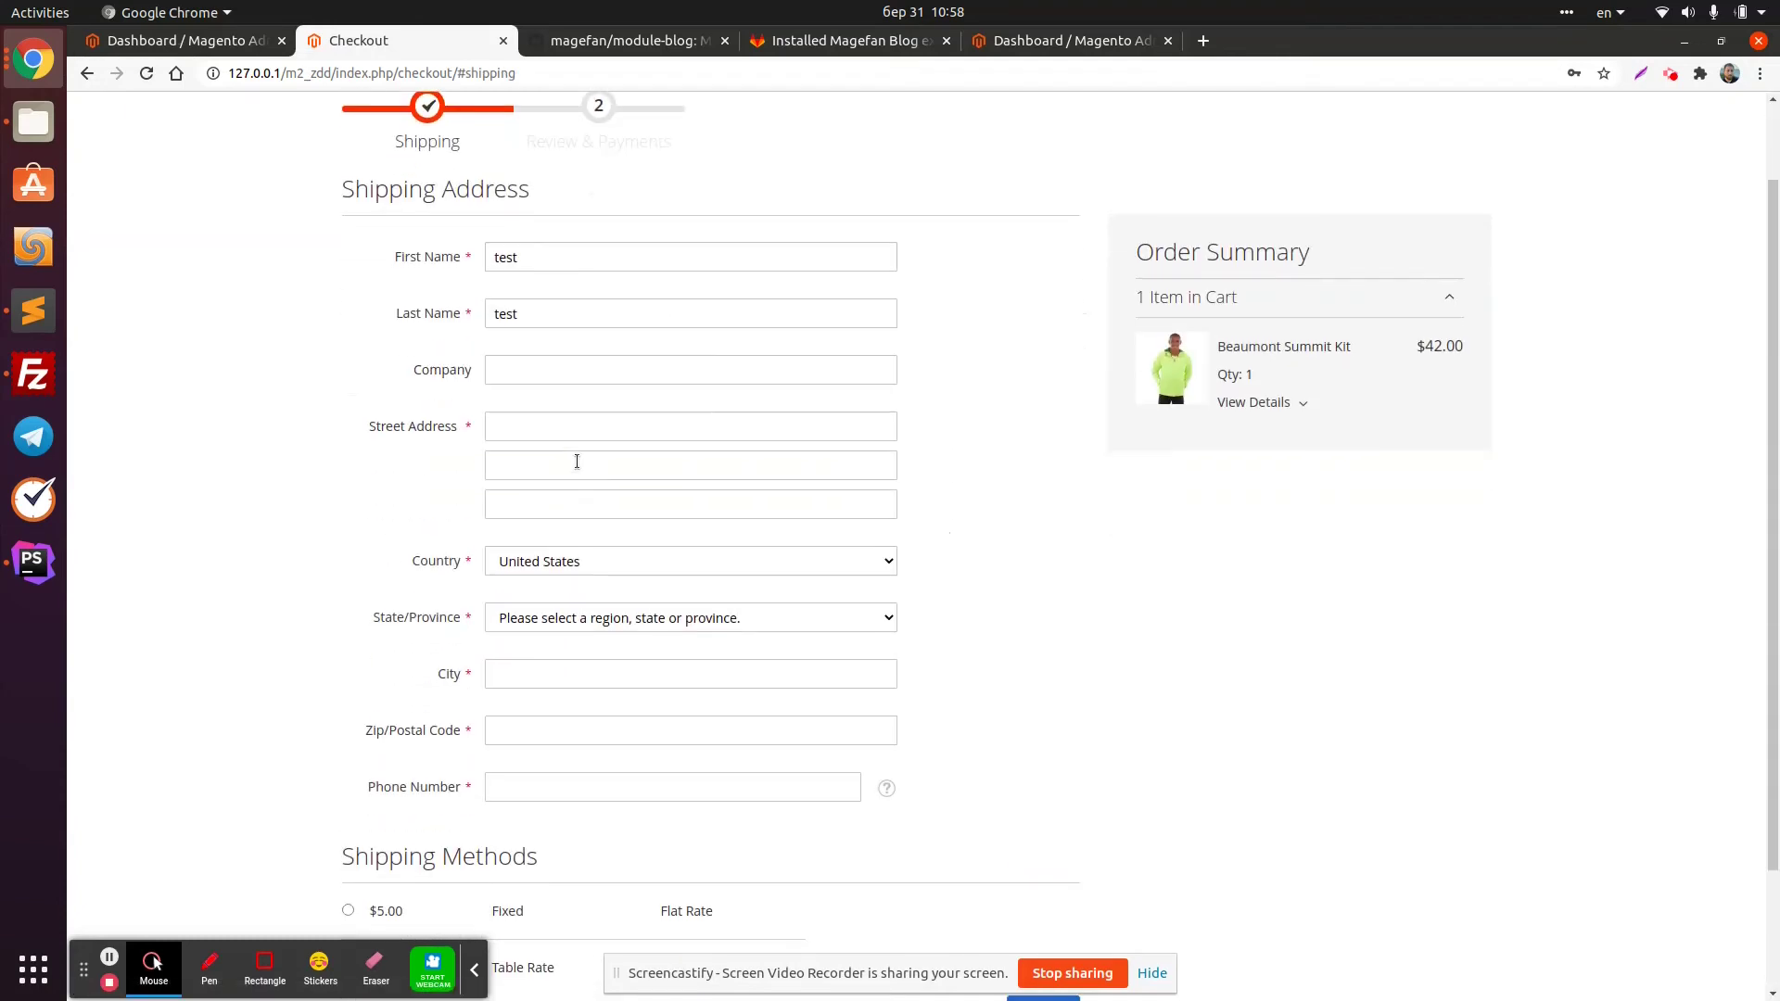
{"action": "left_click", "coordinate": [524, 424]}
{"action": "type", "text": "1st street"}
{"action": "left_click", "coordinate": [510, 468]}
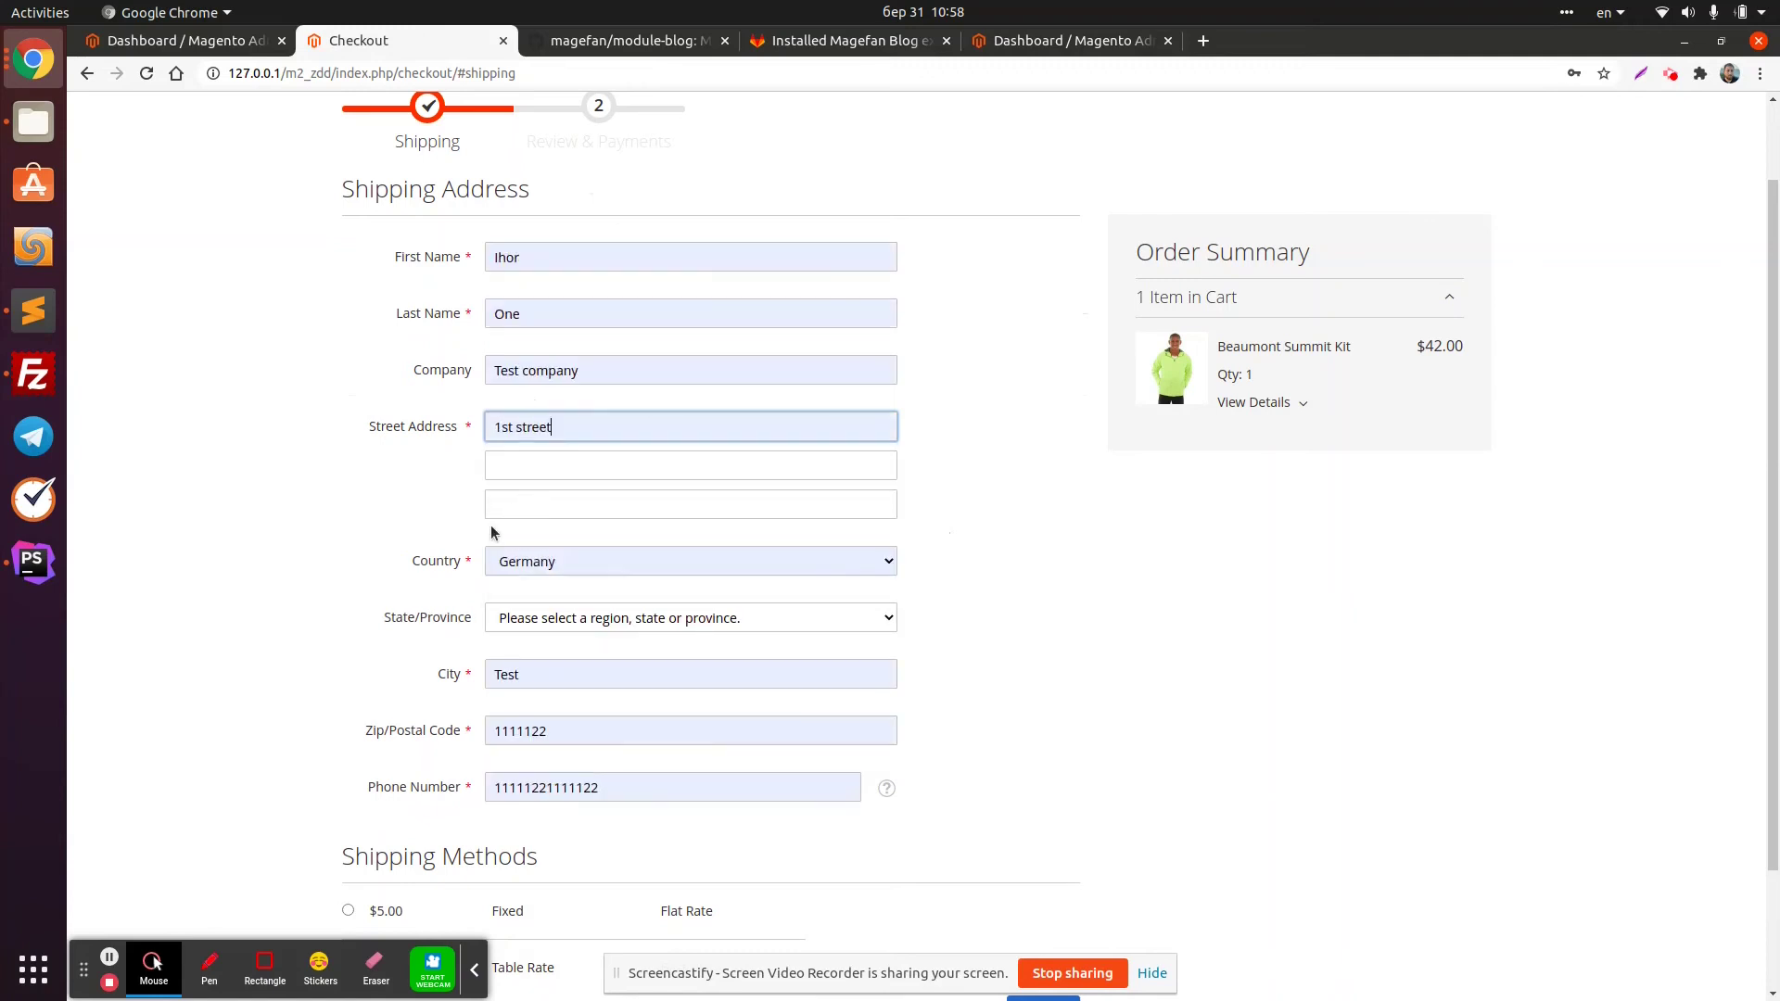
{"action": "scroll", "coordinate": [473, 602], "scroll_direction": "down", "scroll_amount": 3}
{"action": "left_click", "coordinate": [399, 756]}
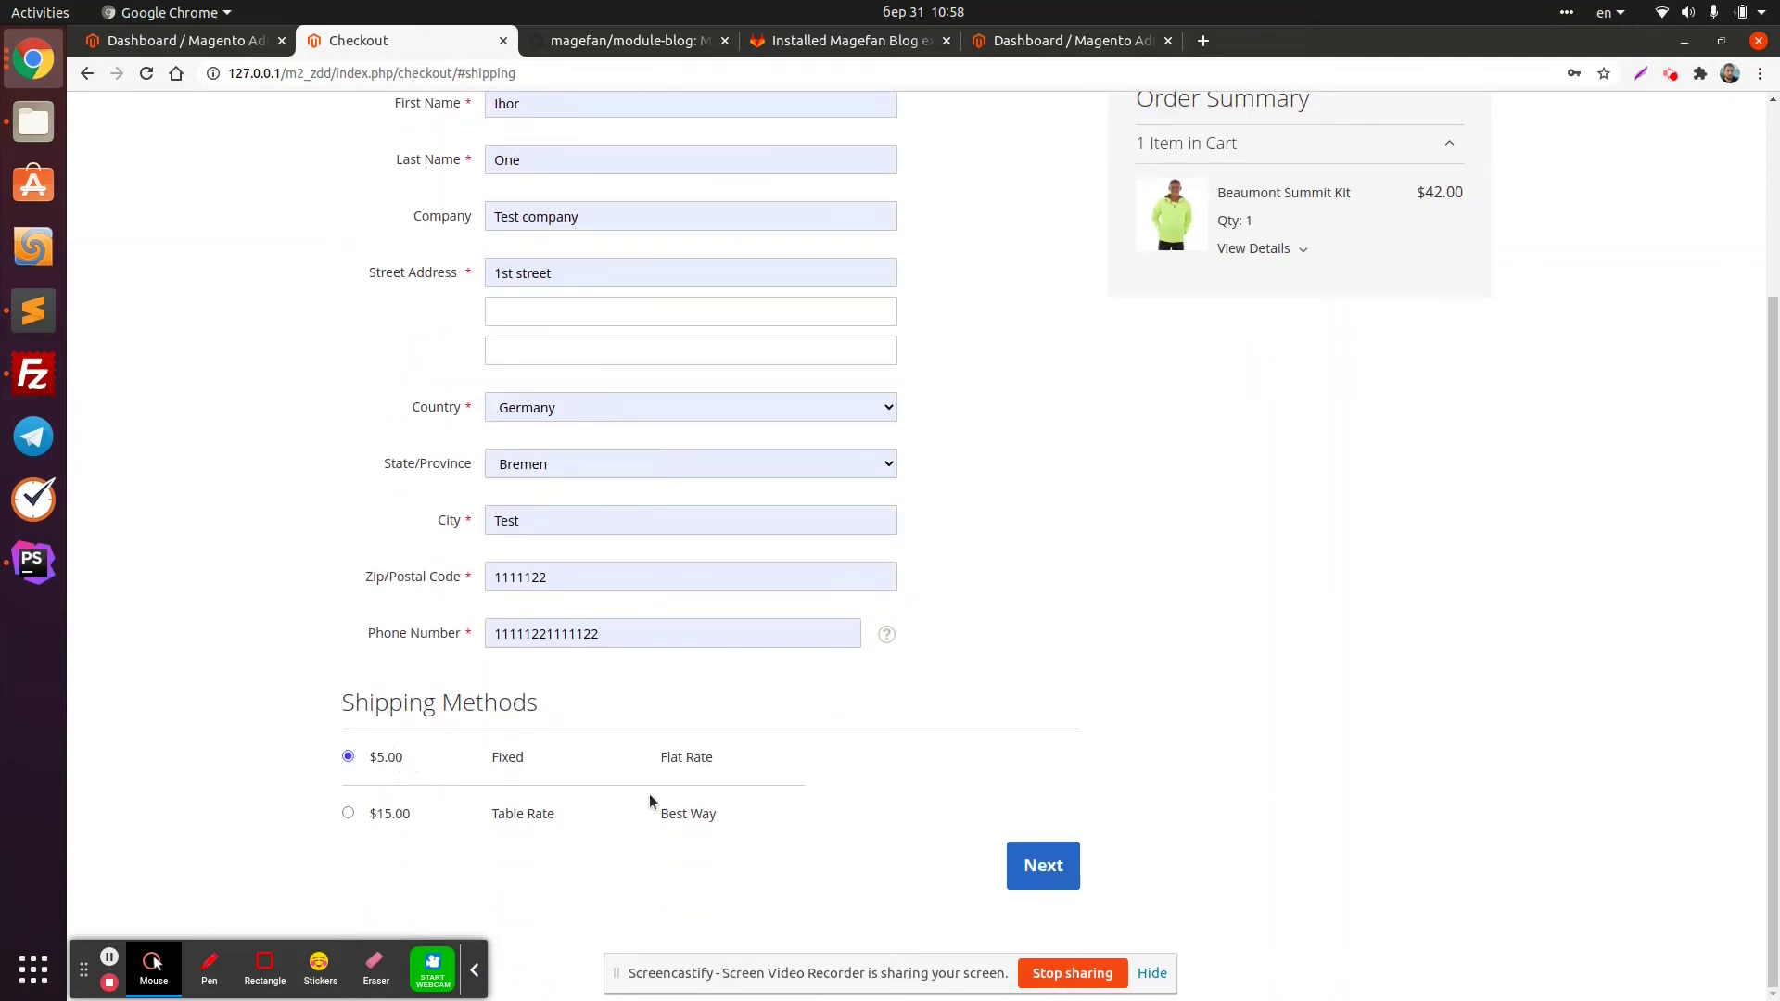
{"action": "left_click", "coordinate": [864, 622]}
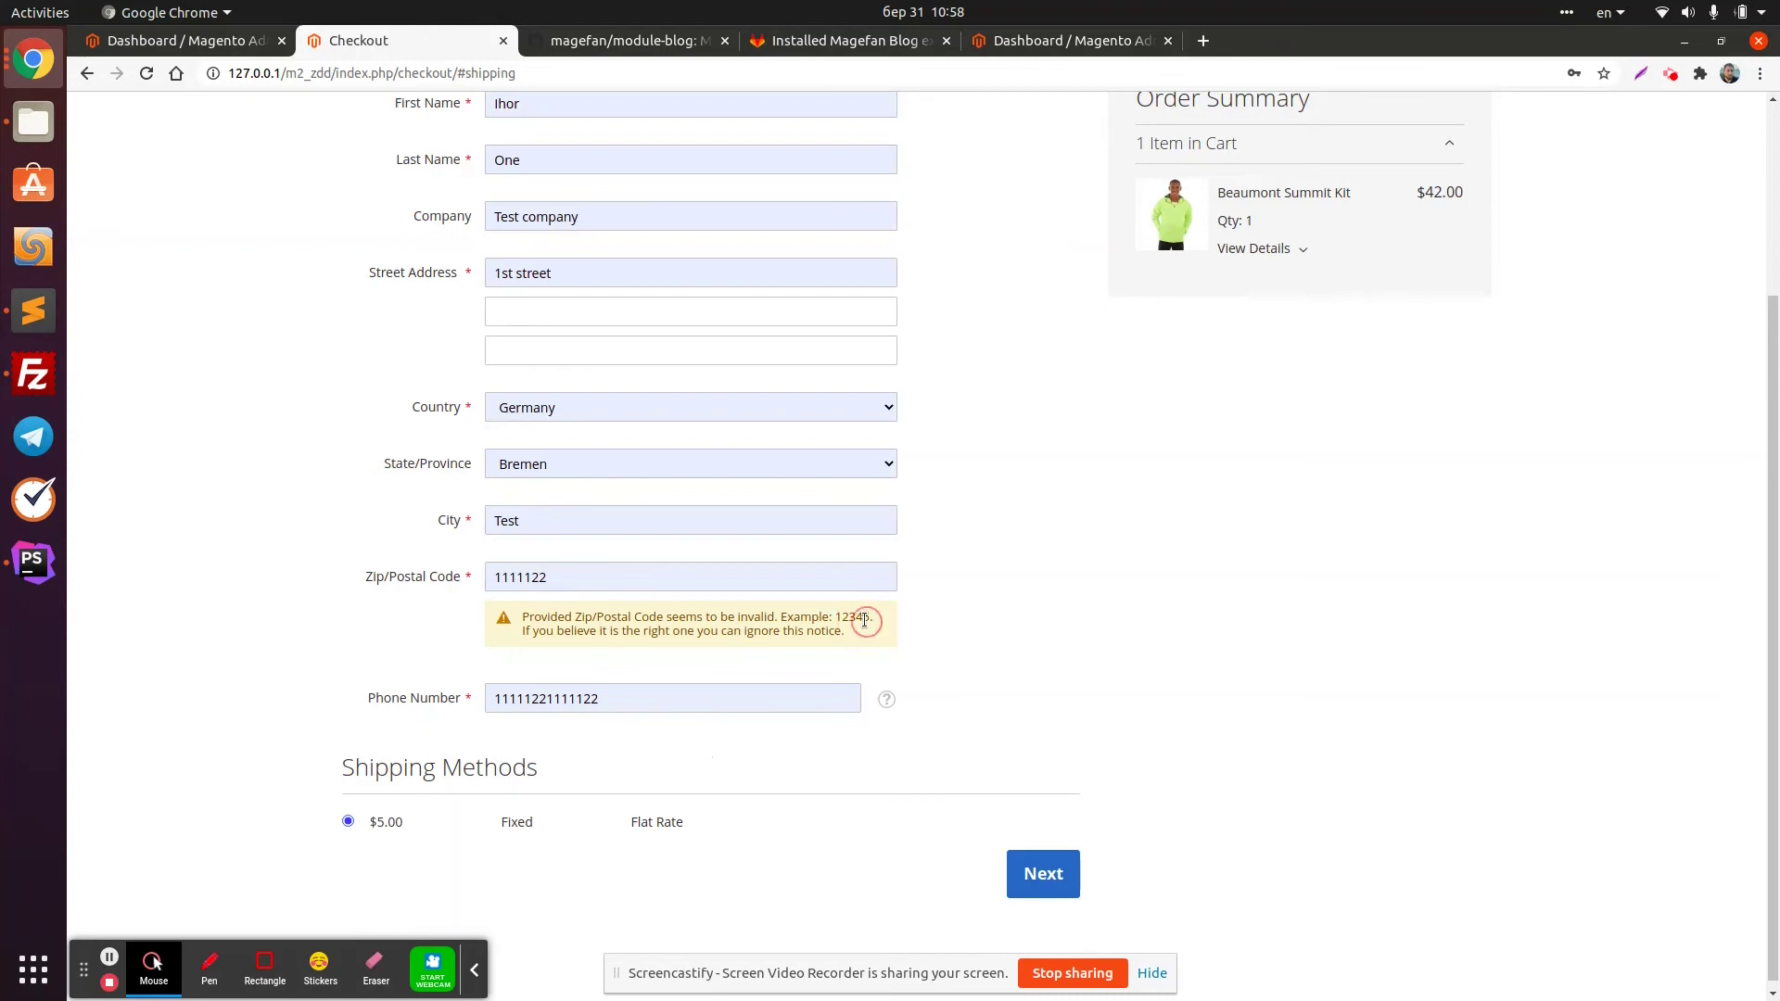
{"action": "double_click", "coordinate": [628, 572]}
{"action": "type", "text": "12345"}
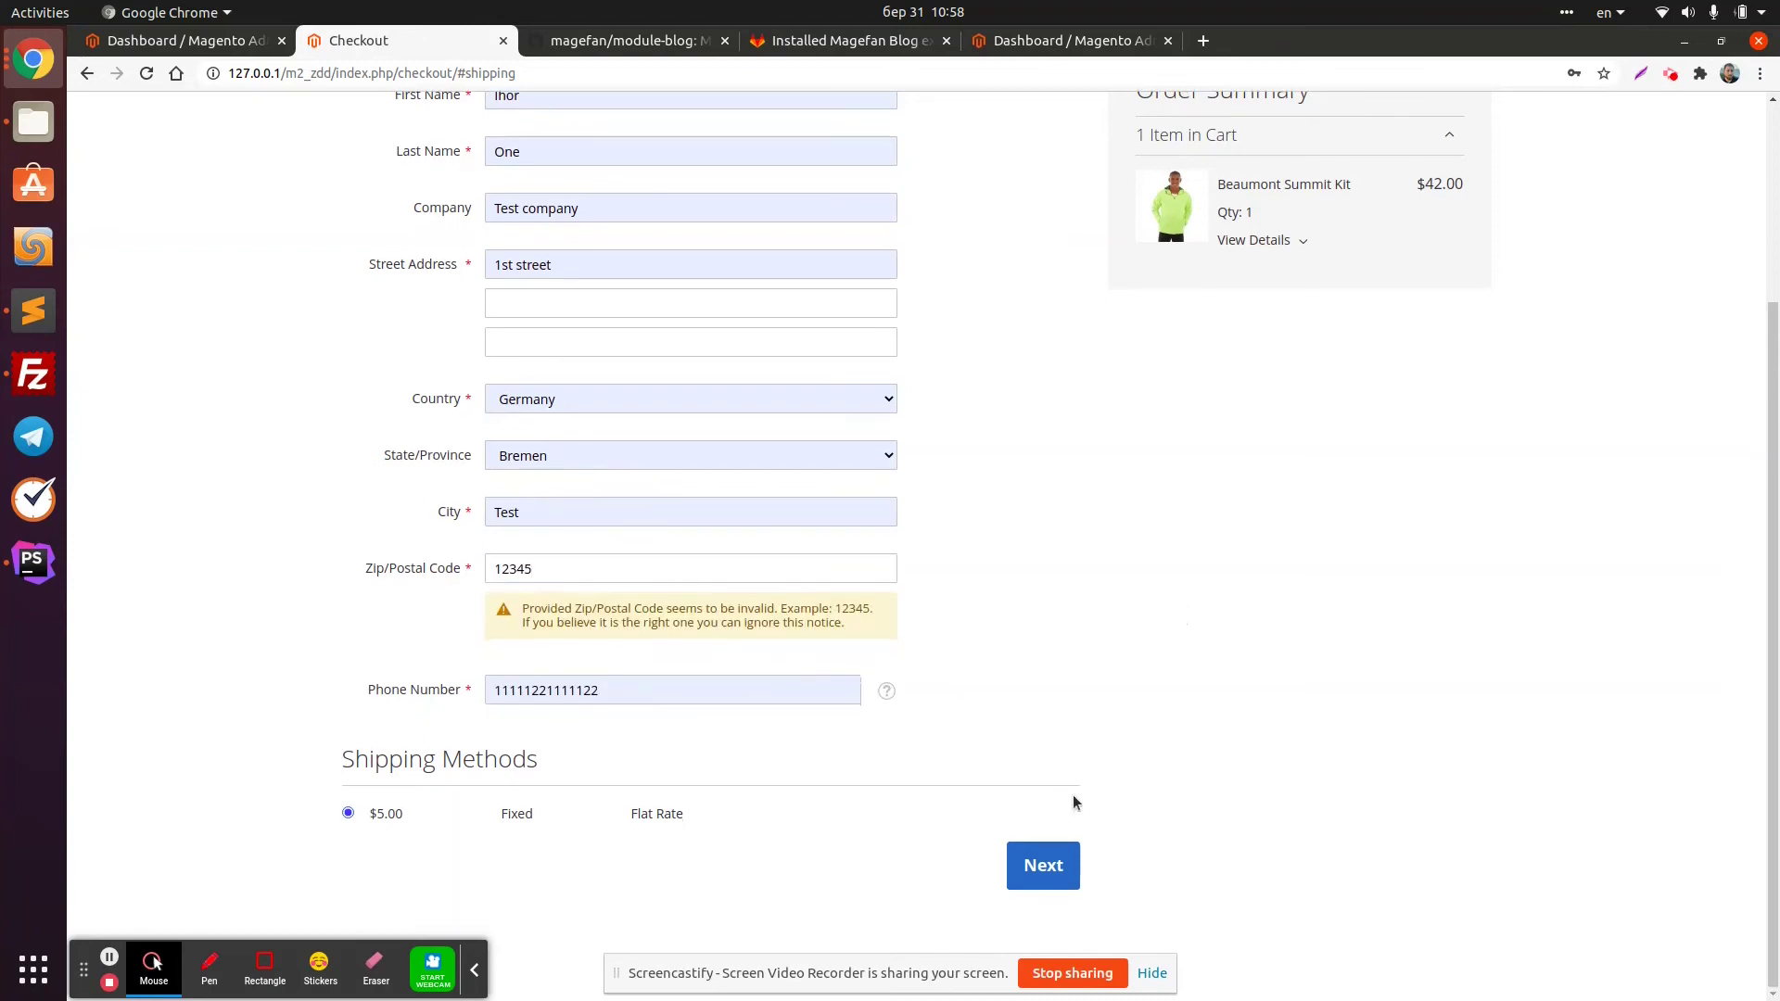
{"action": "left_click", "coordinate": [1052, 862]}
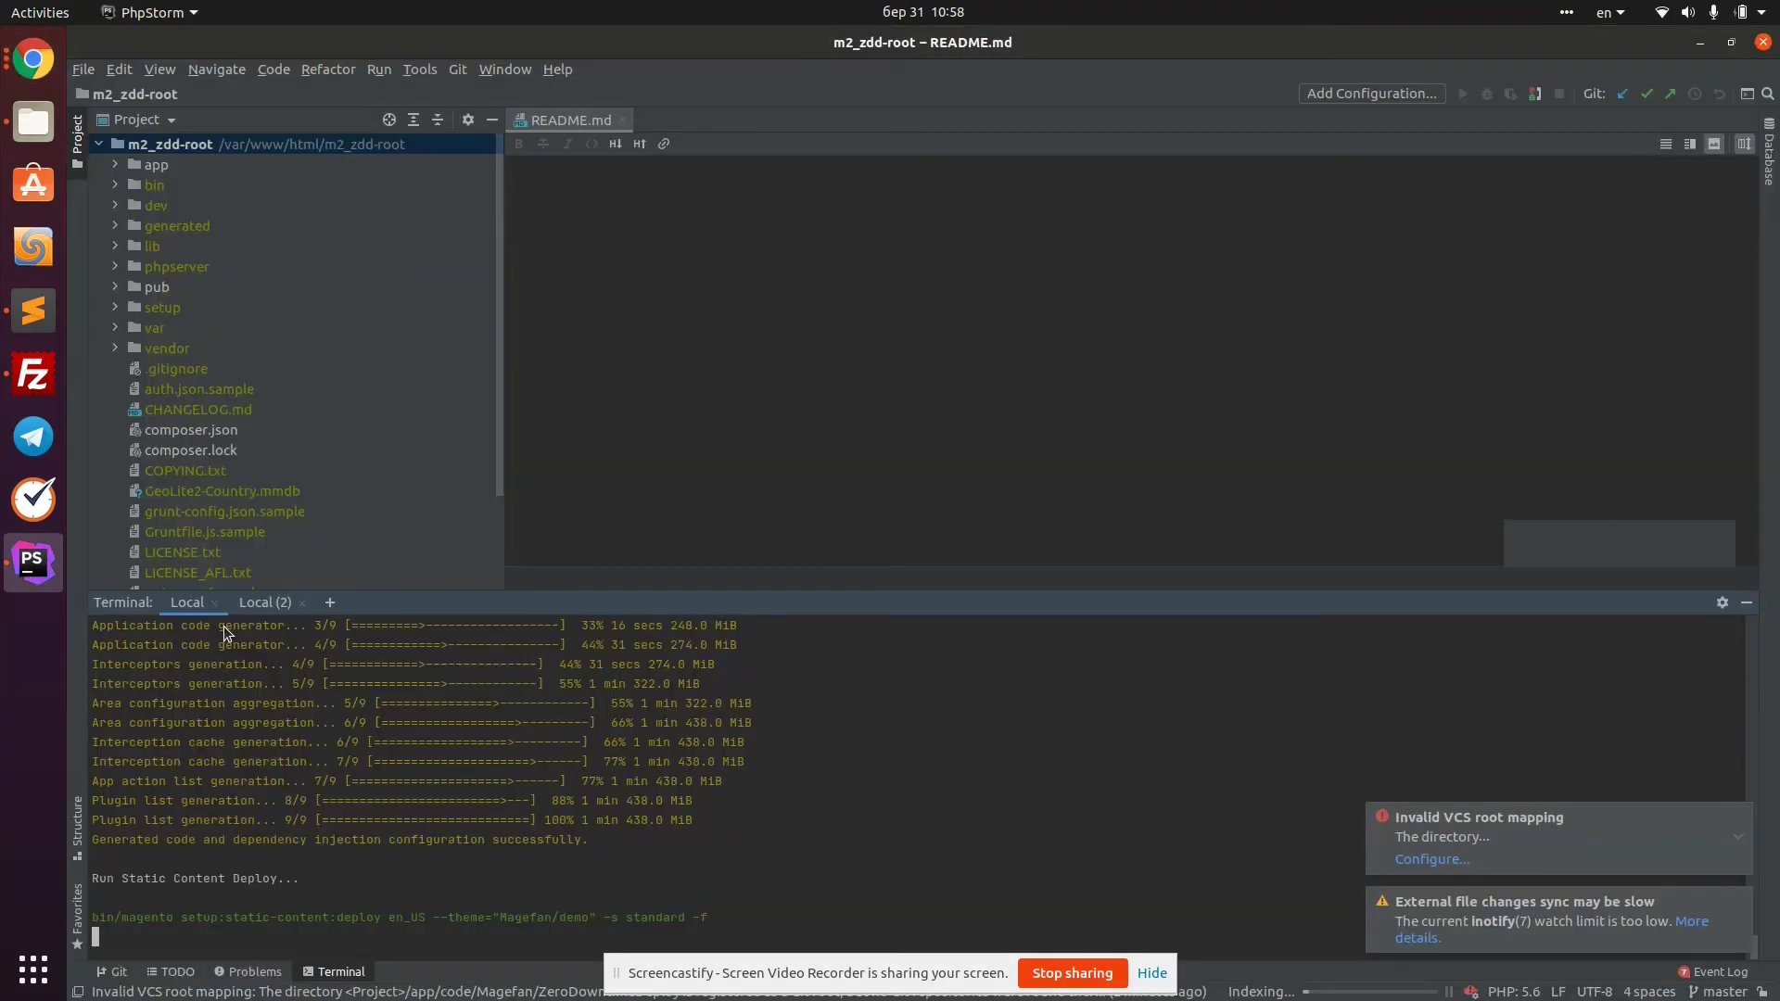
Review the di:compile success output in the terminal, then return to the checkout payment step
{"action": "scroll", "coordinate": [415, 726], "scroll_direction": "up", "scroll_amount": 6}
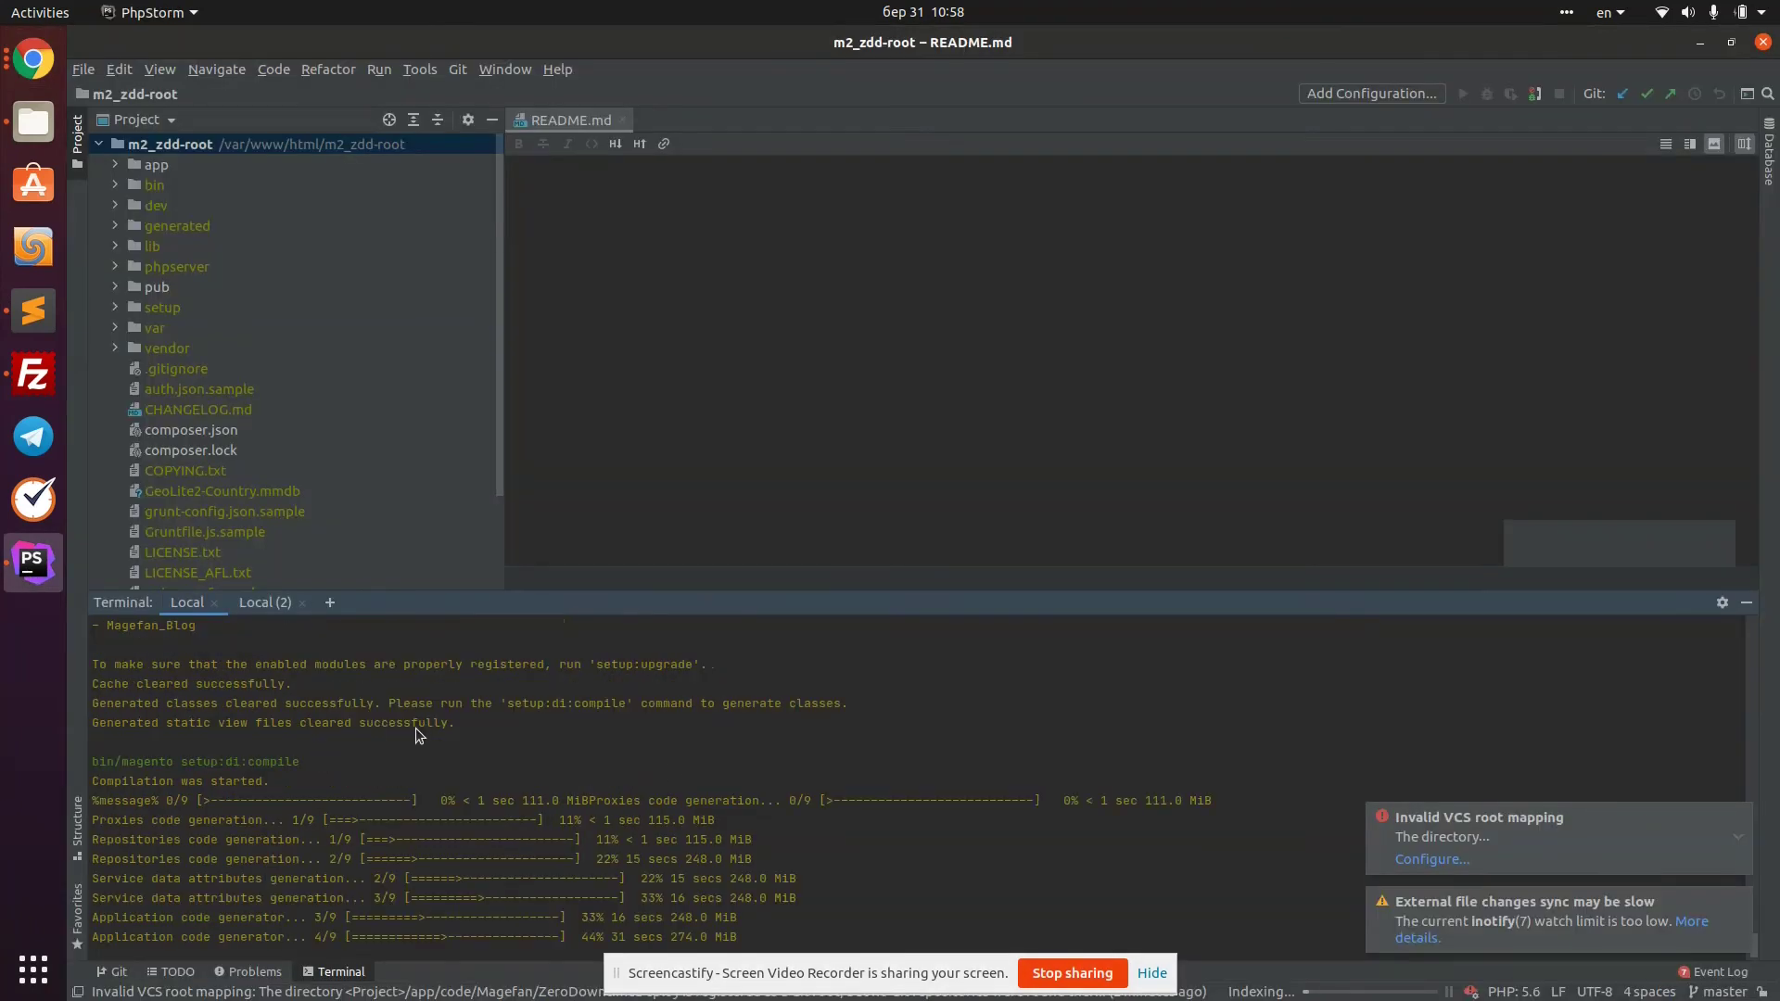
{"action": "scroll", "coordinate": [519, 759], "scroll_direction": "down", "scroll_amount": 6}
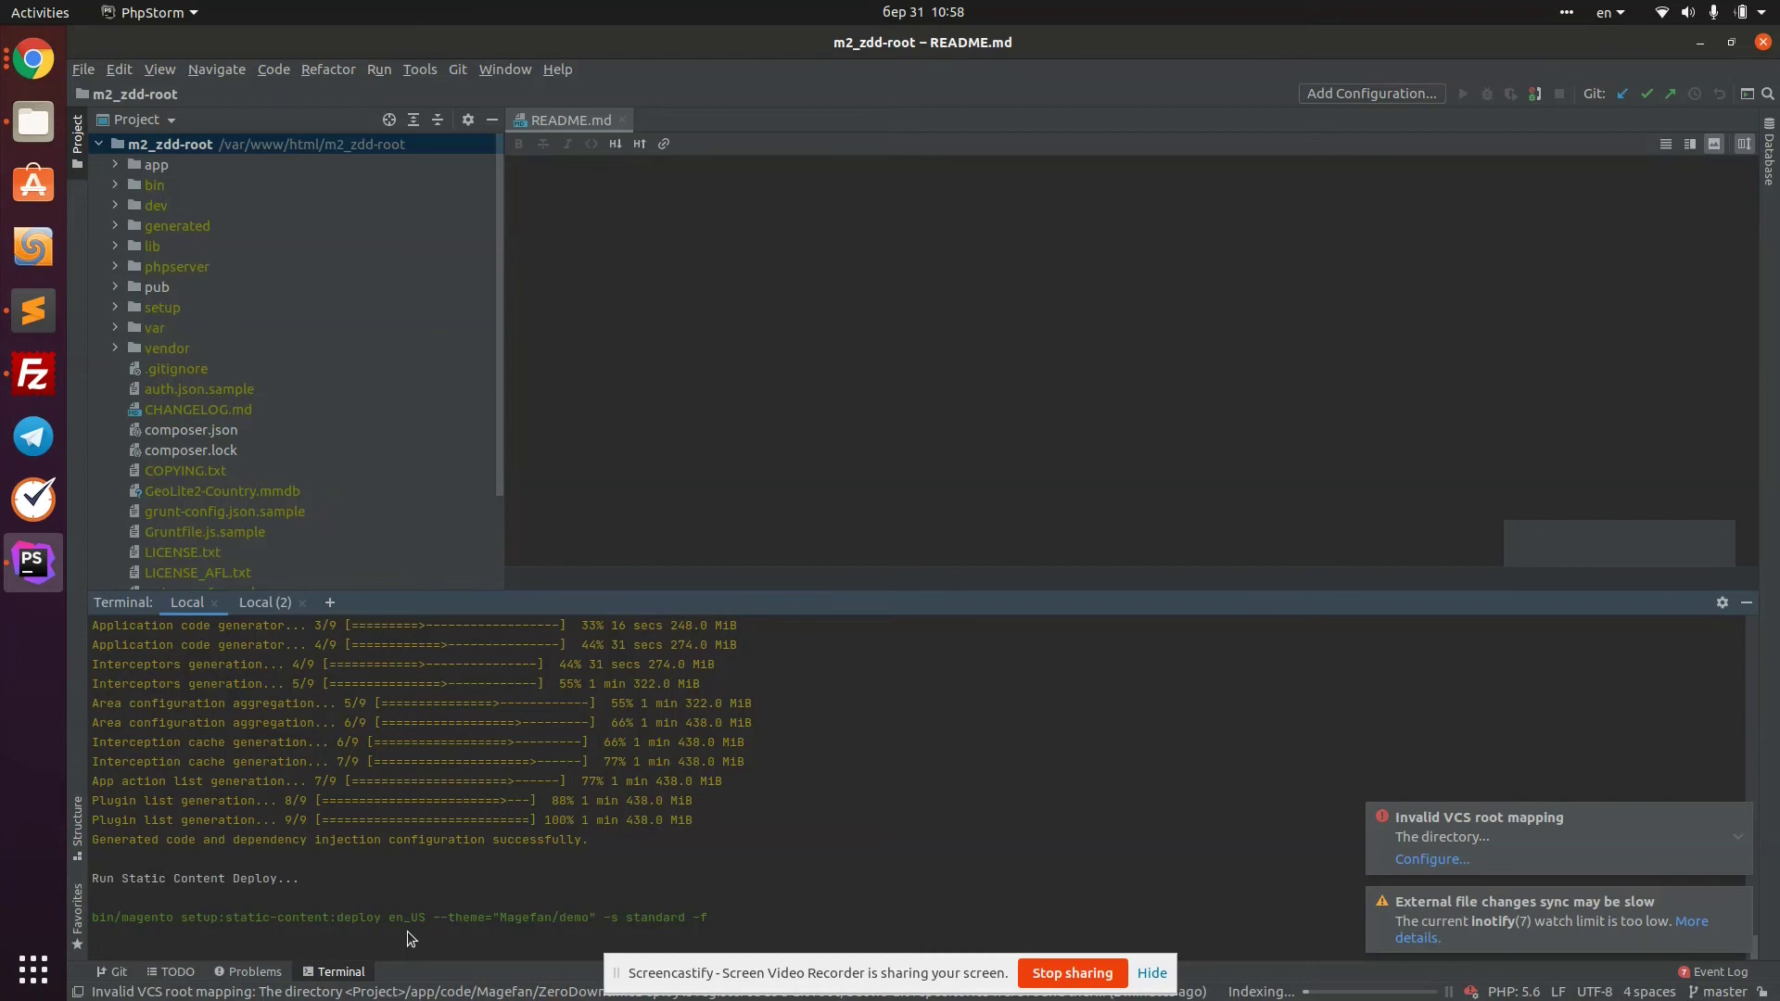
{"action": "left_click", "coordinate": [34, 63]}
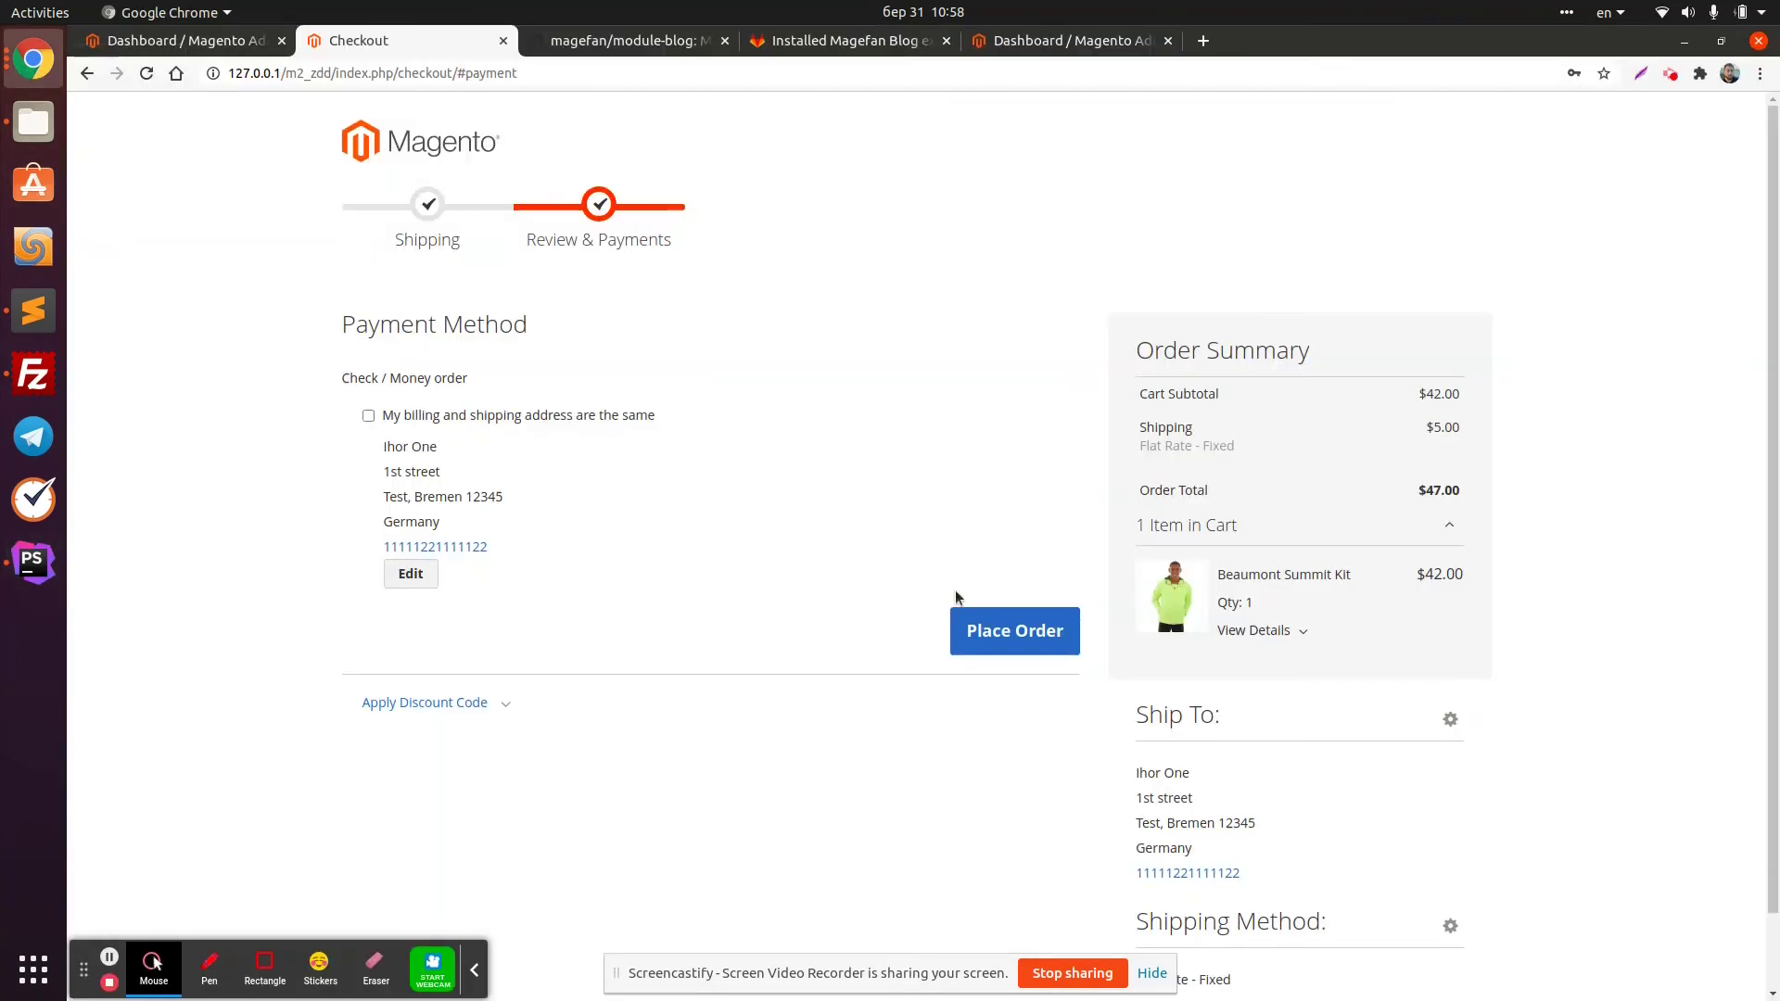
Place the storefront order, glance at the admin dashboard, then bring PhpStorm back to the front
{"action": "left_click", "coordinate": [1029, 620]}
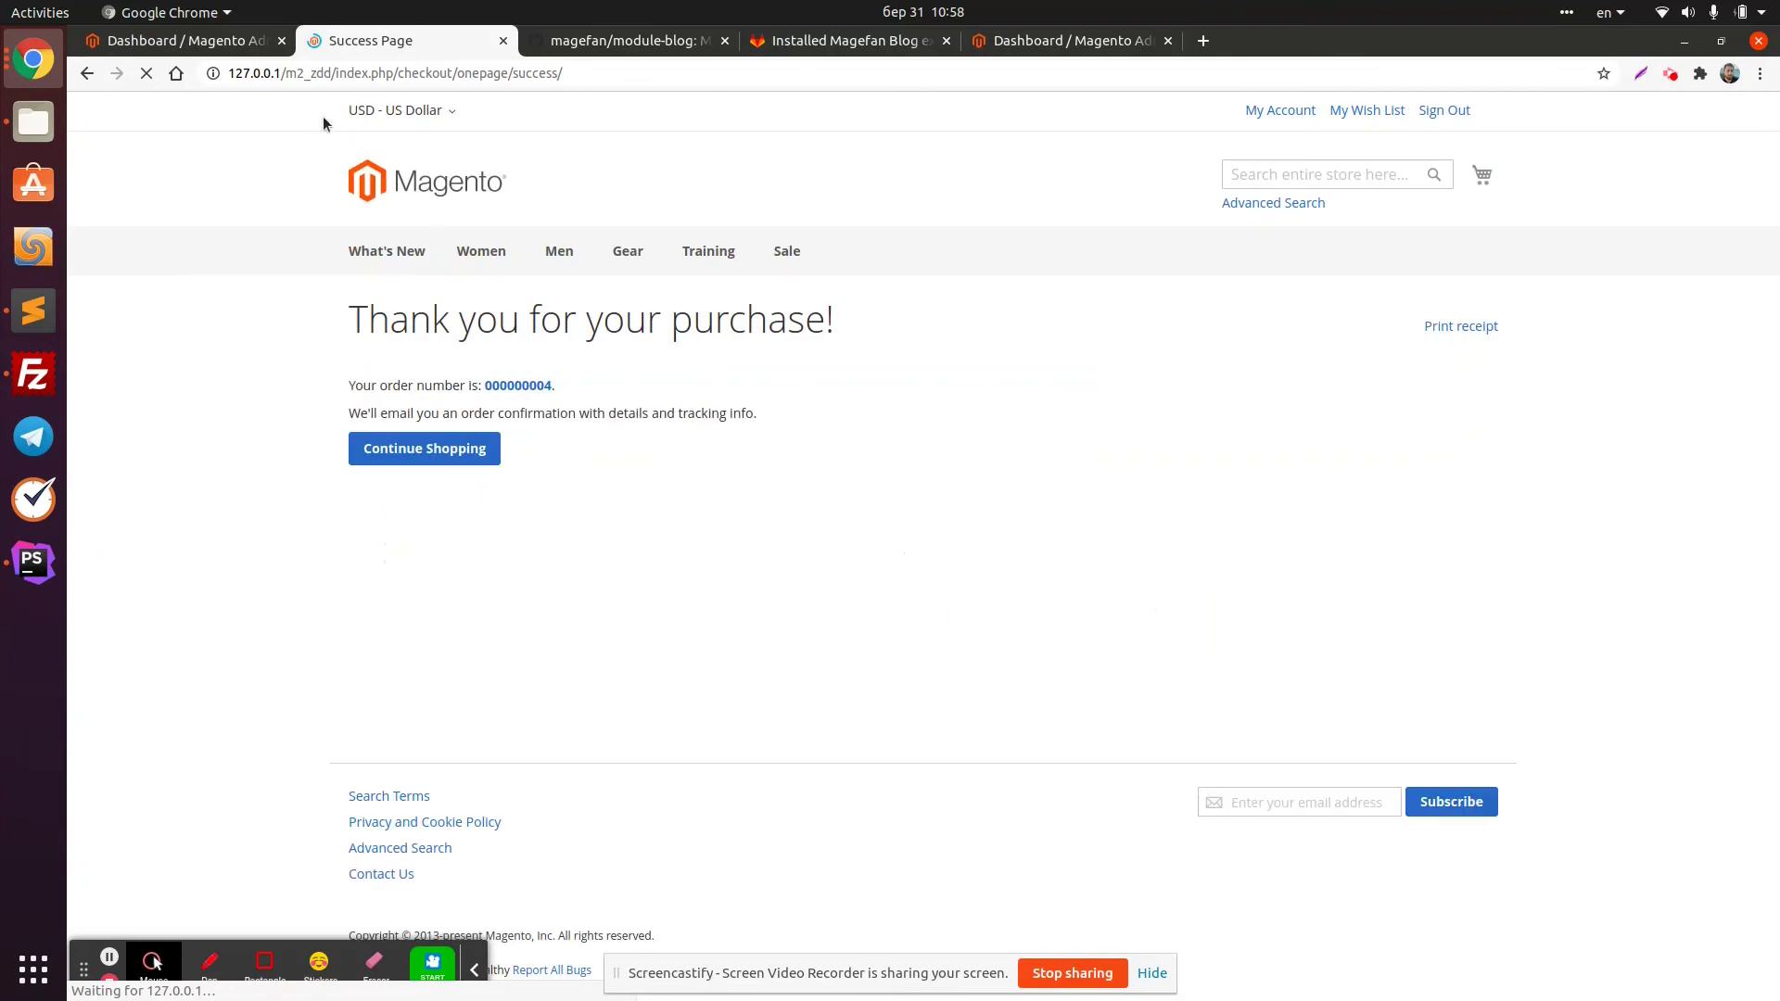
{"action": "key", "text": "ctrl+Page_Up"}
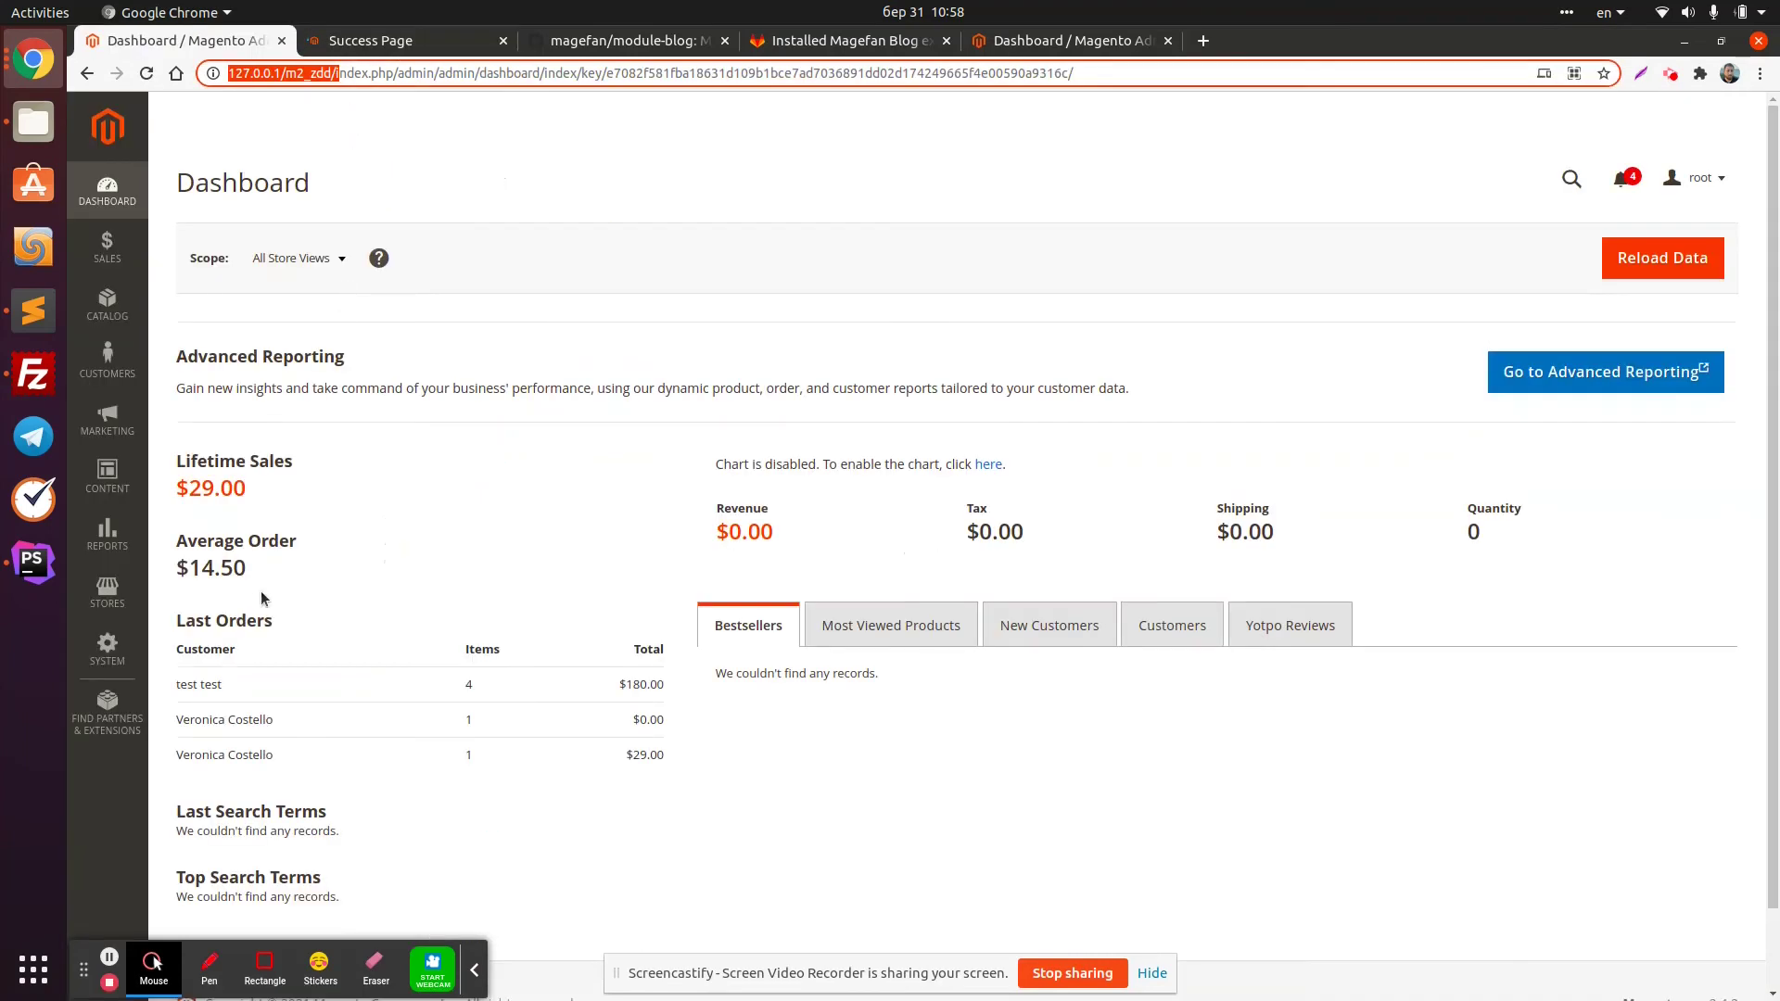
{"action": "left_click", "coordinate": [122, 600]}
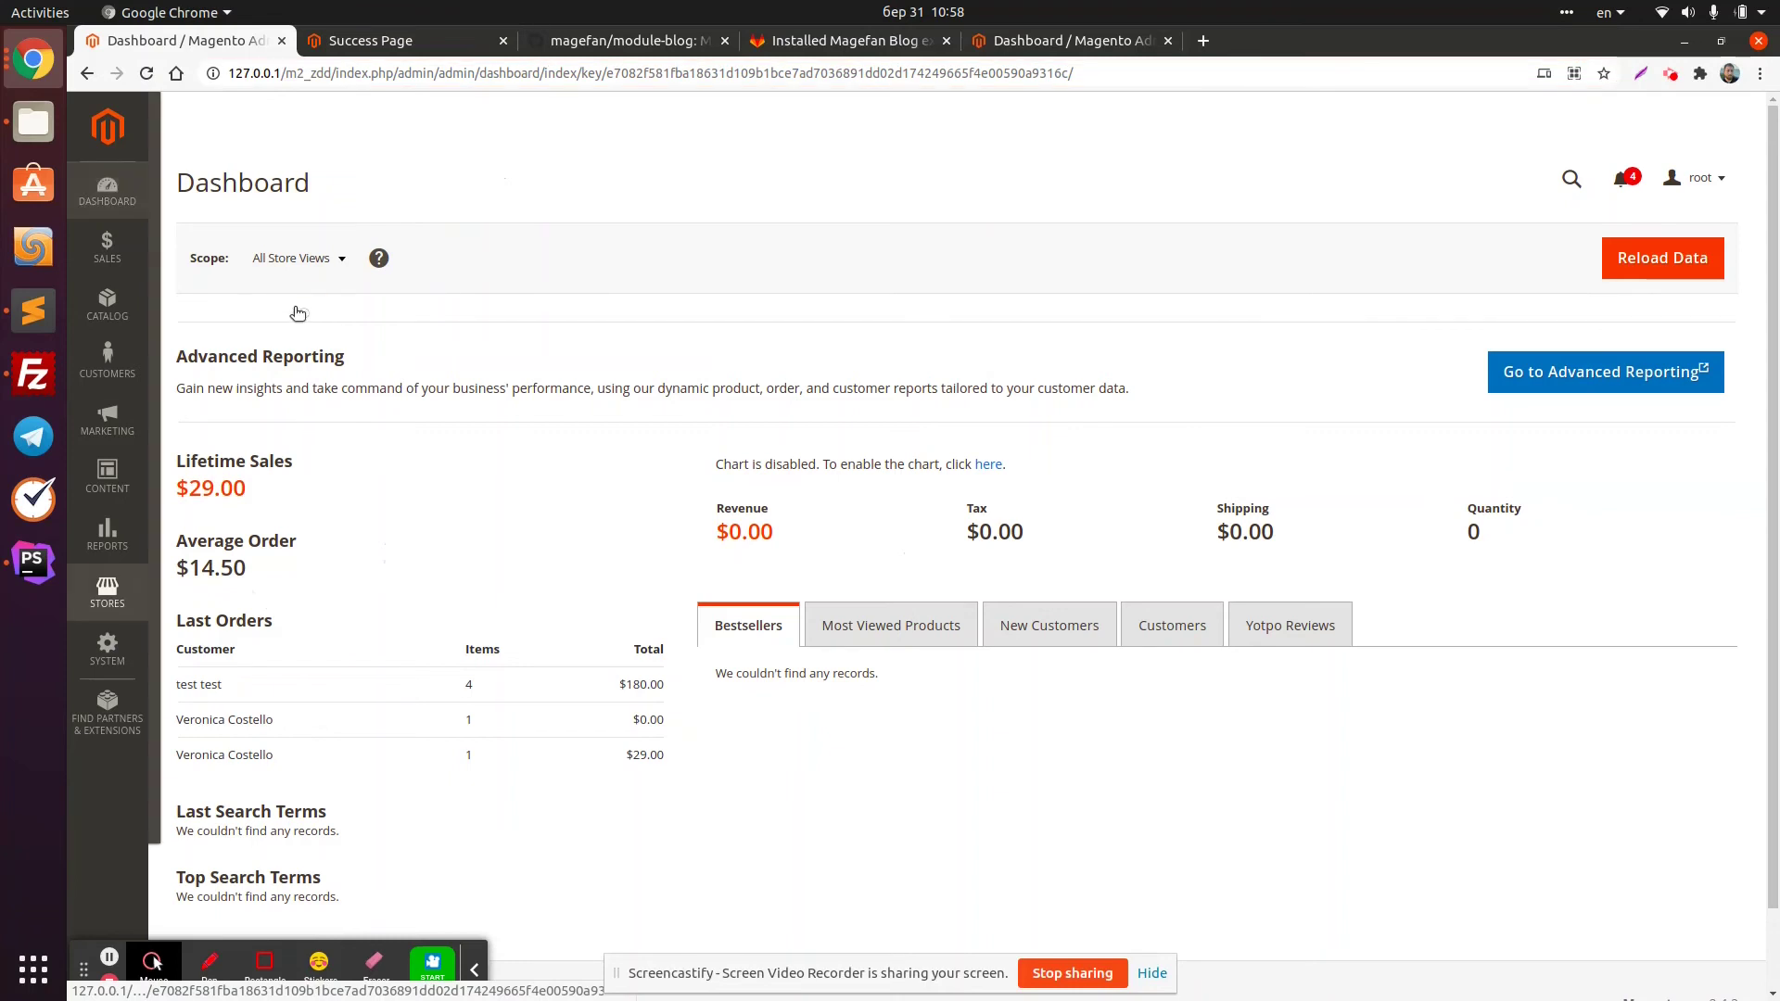
{"action": "left_click", "coordinate": [11, 577]}
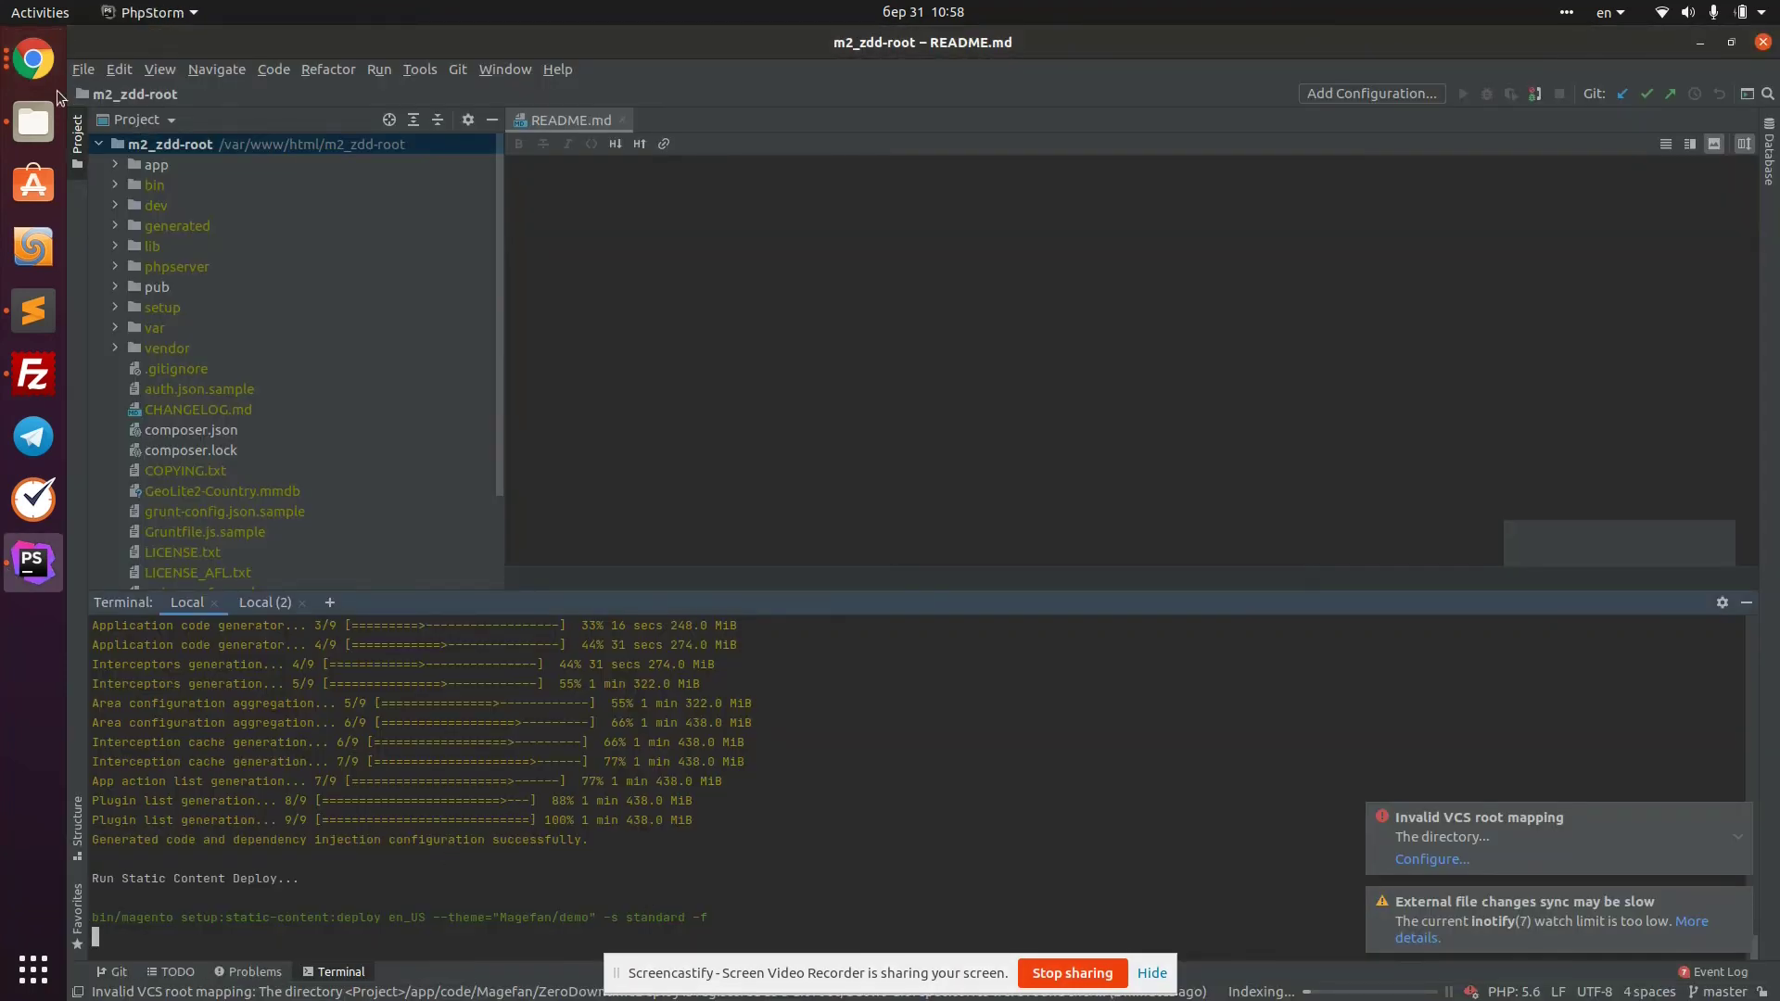
Open the Magefan Zero Downtime Deployment settings and inspect the Static Content Deploy choices
{"action": "left_click", "coordinate": [33, 59]}
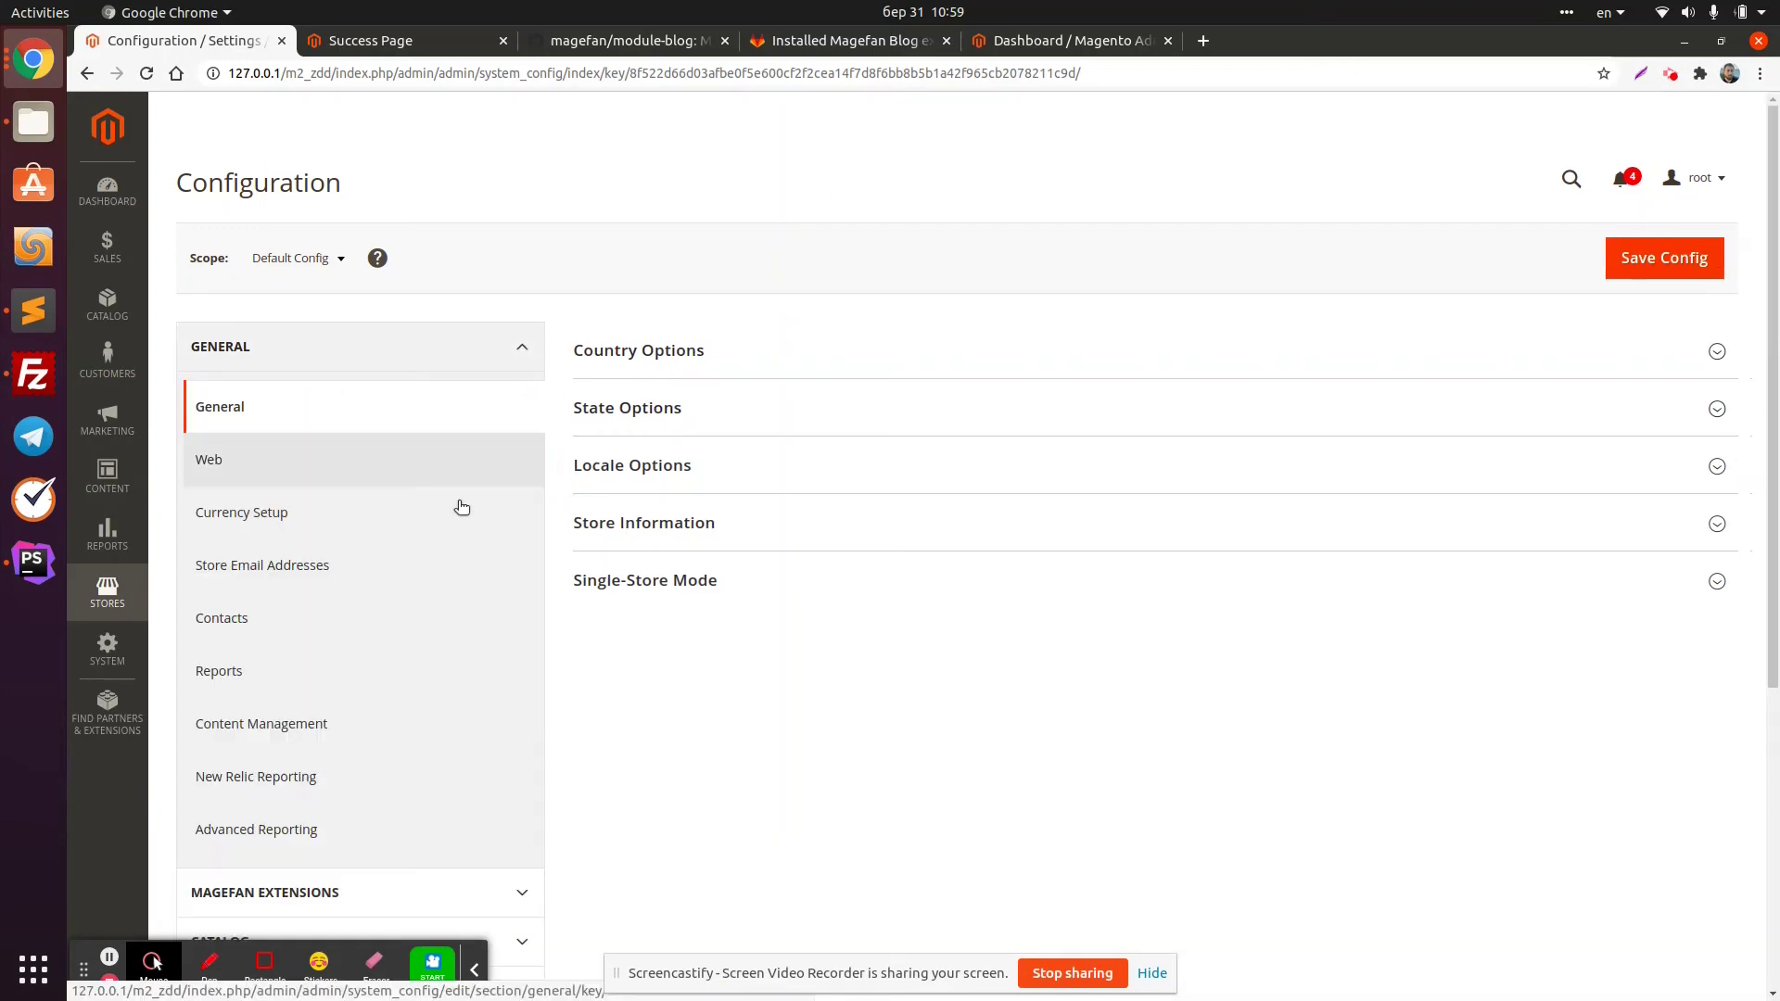
{"action": "scroll", "coordinate": [445, 505], "scroll_direction": "down", "scroll_amount": 2}
{"action": "left_click", "coordinate": [520, 744]}
{"action": "scroll", "coordinate": [520, 719], "scroll_direction": "down", "scroll_amount": 2}
{"action": "left_click", "coordinate": [377, 609]}
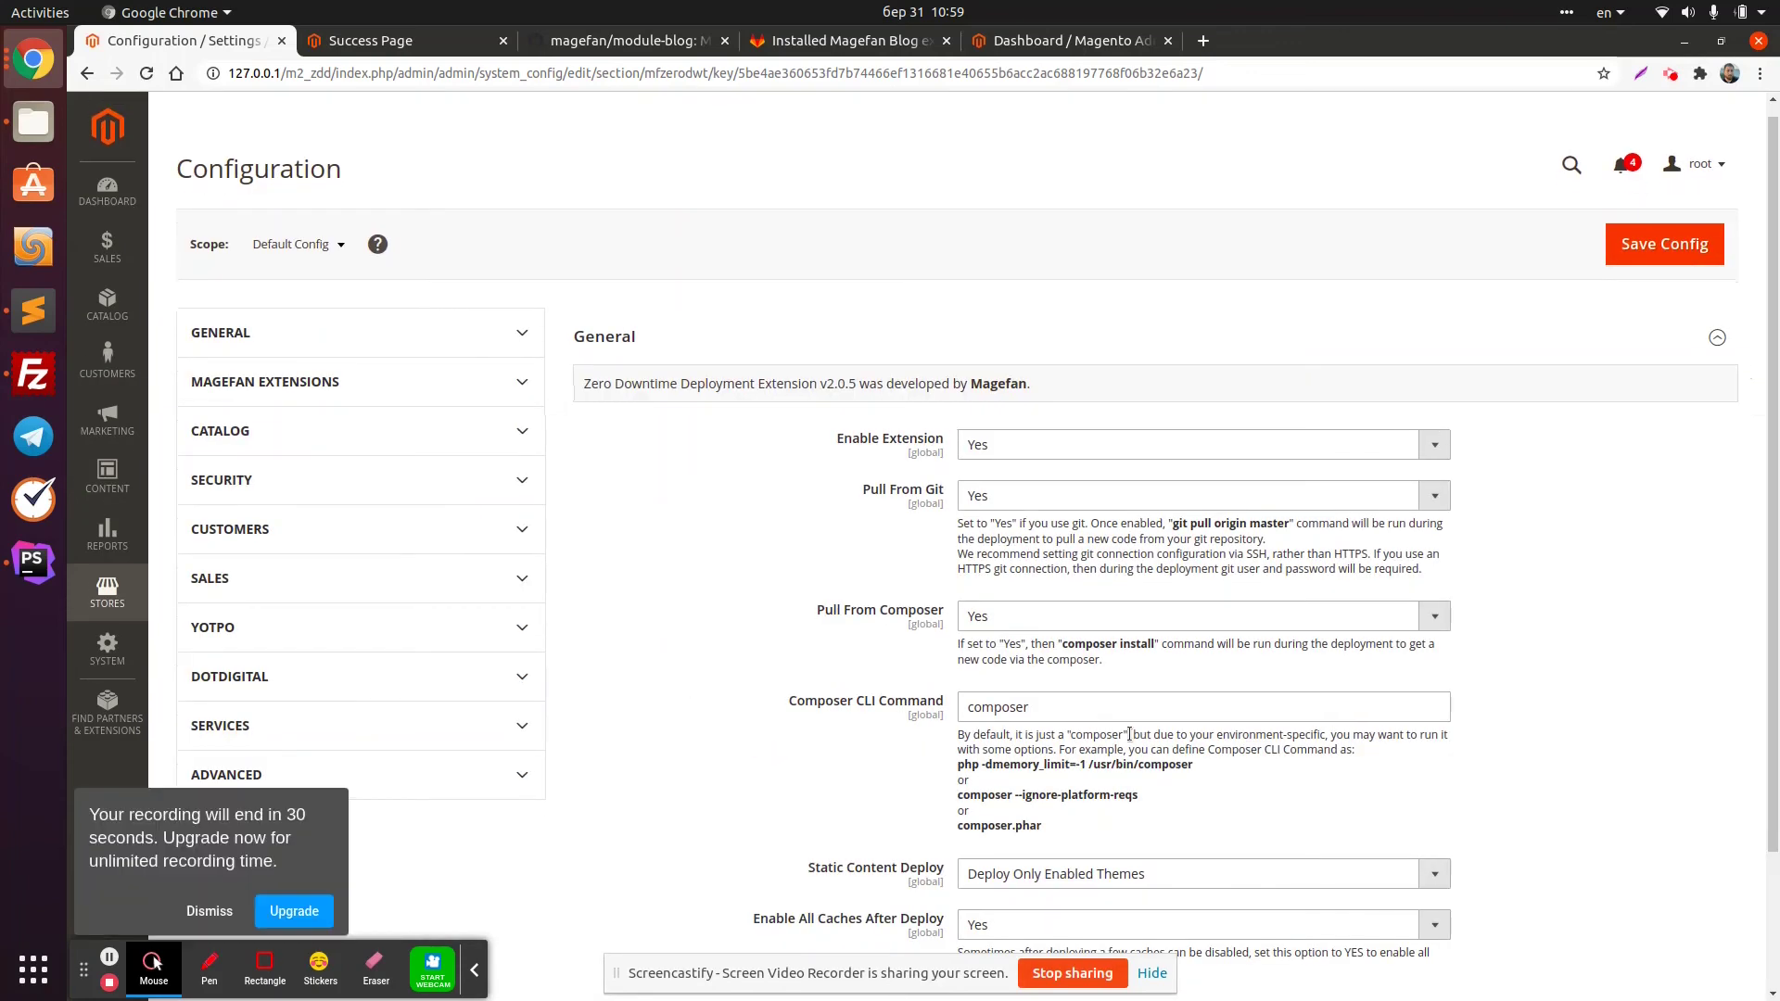
{"action": "scroll", "coordinate": [1112, 719], "scroll_direction": "down", "scroll_amount": 3}
{"action": "left_click", "coordinate": [1140, 706]}
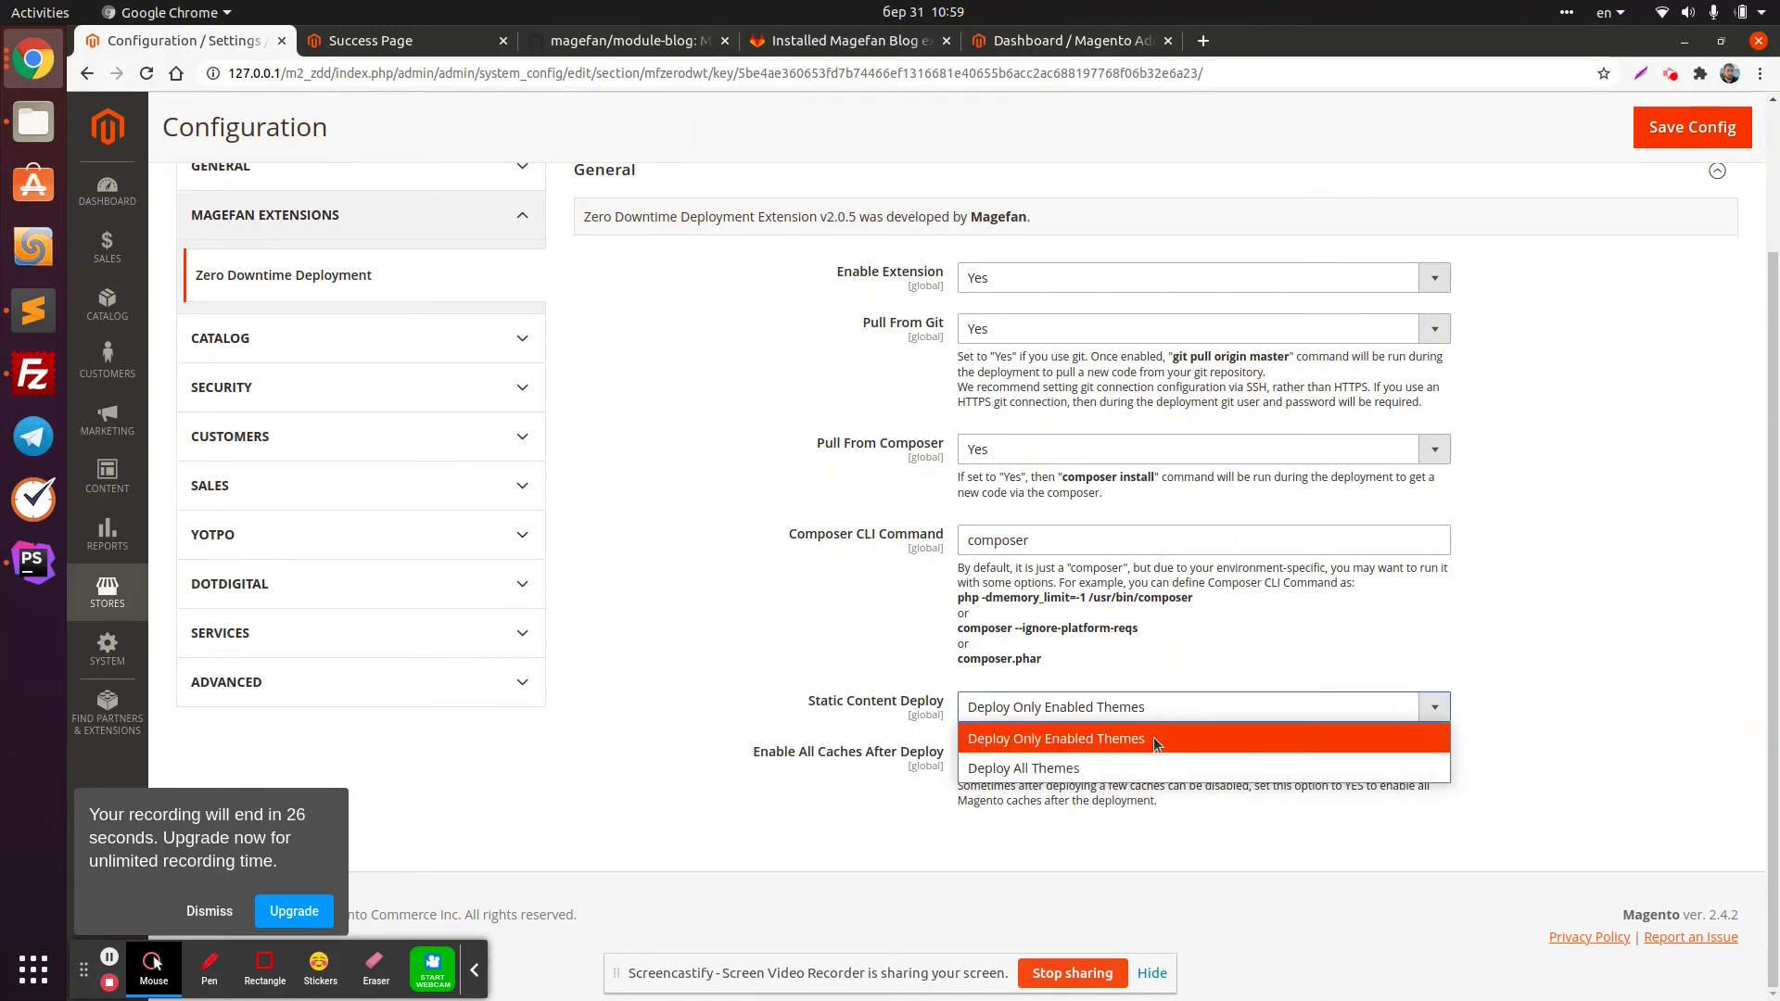
Leave Static Content Deploy on Deploy Only Enabled Themes and switch to PhpStorm
{"action": "left_click", "coordinate": [114, 481]}
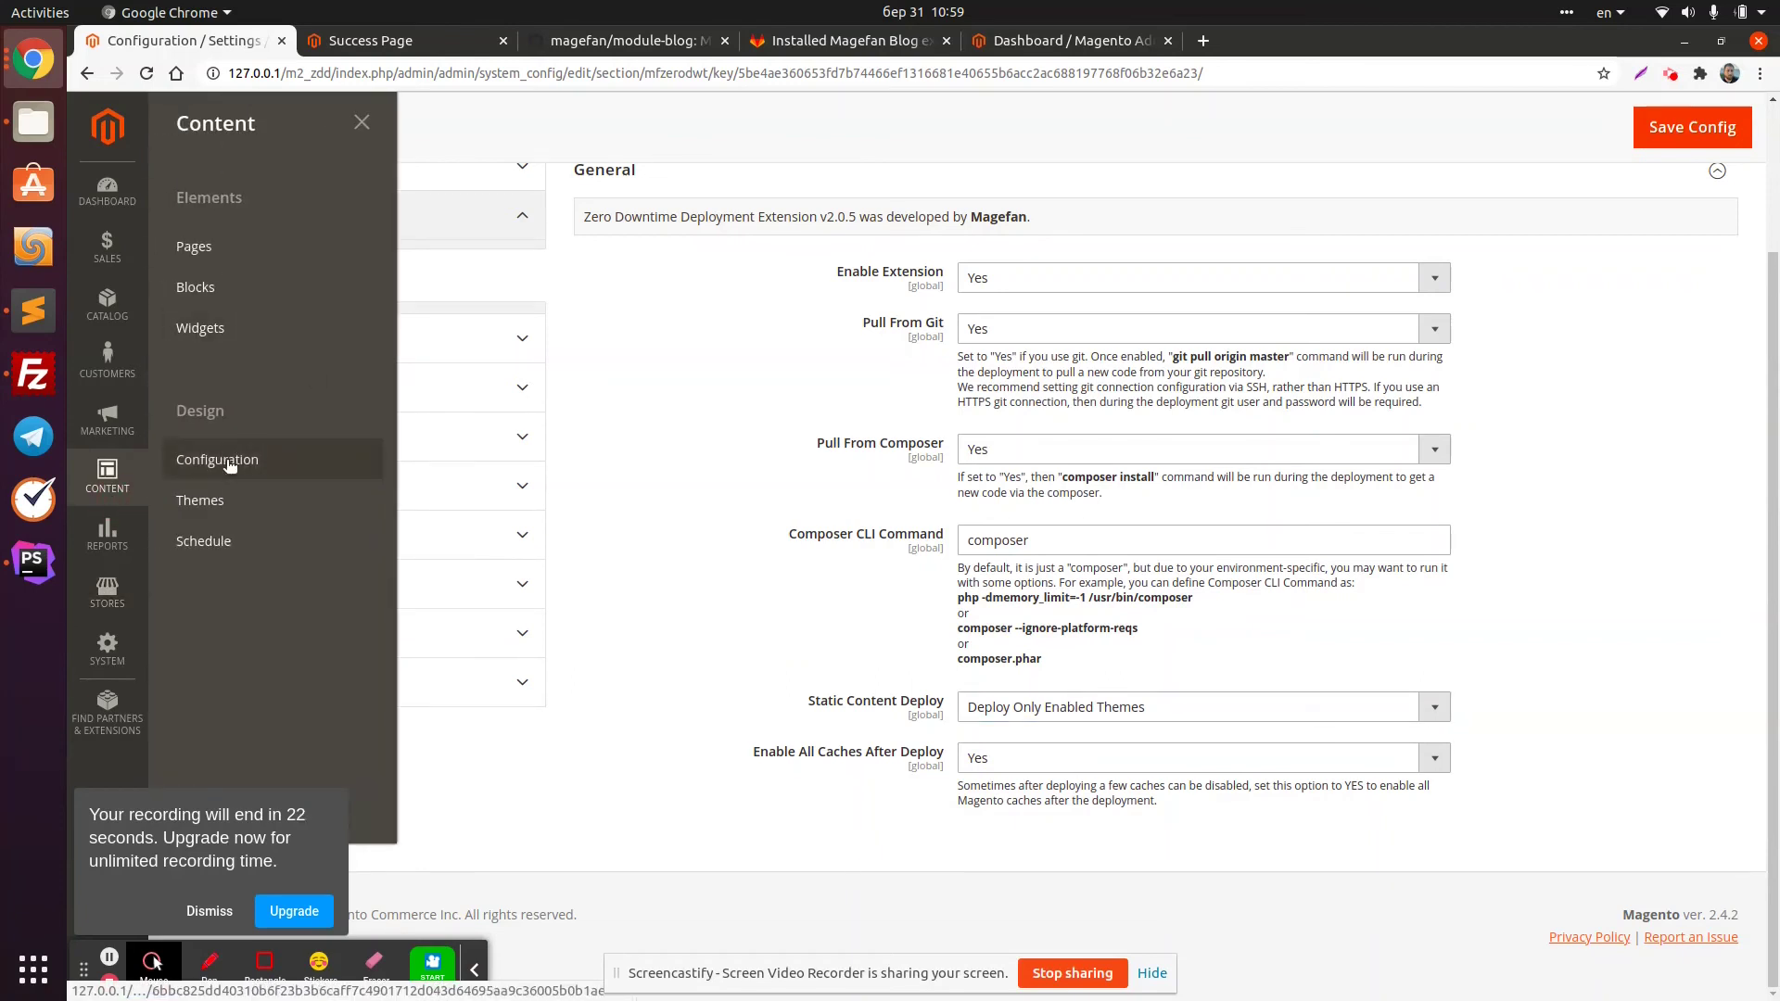
{"action": "left_click", "coordinate": [679, 498]}
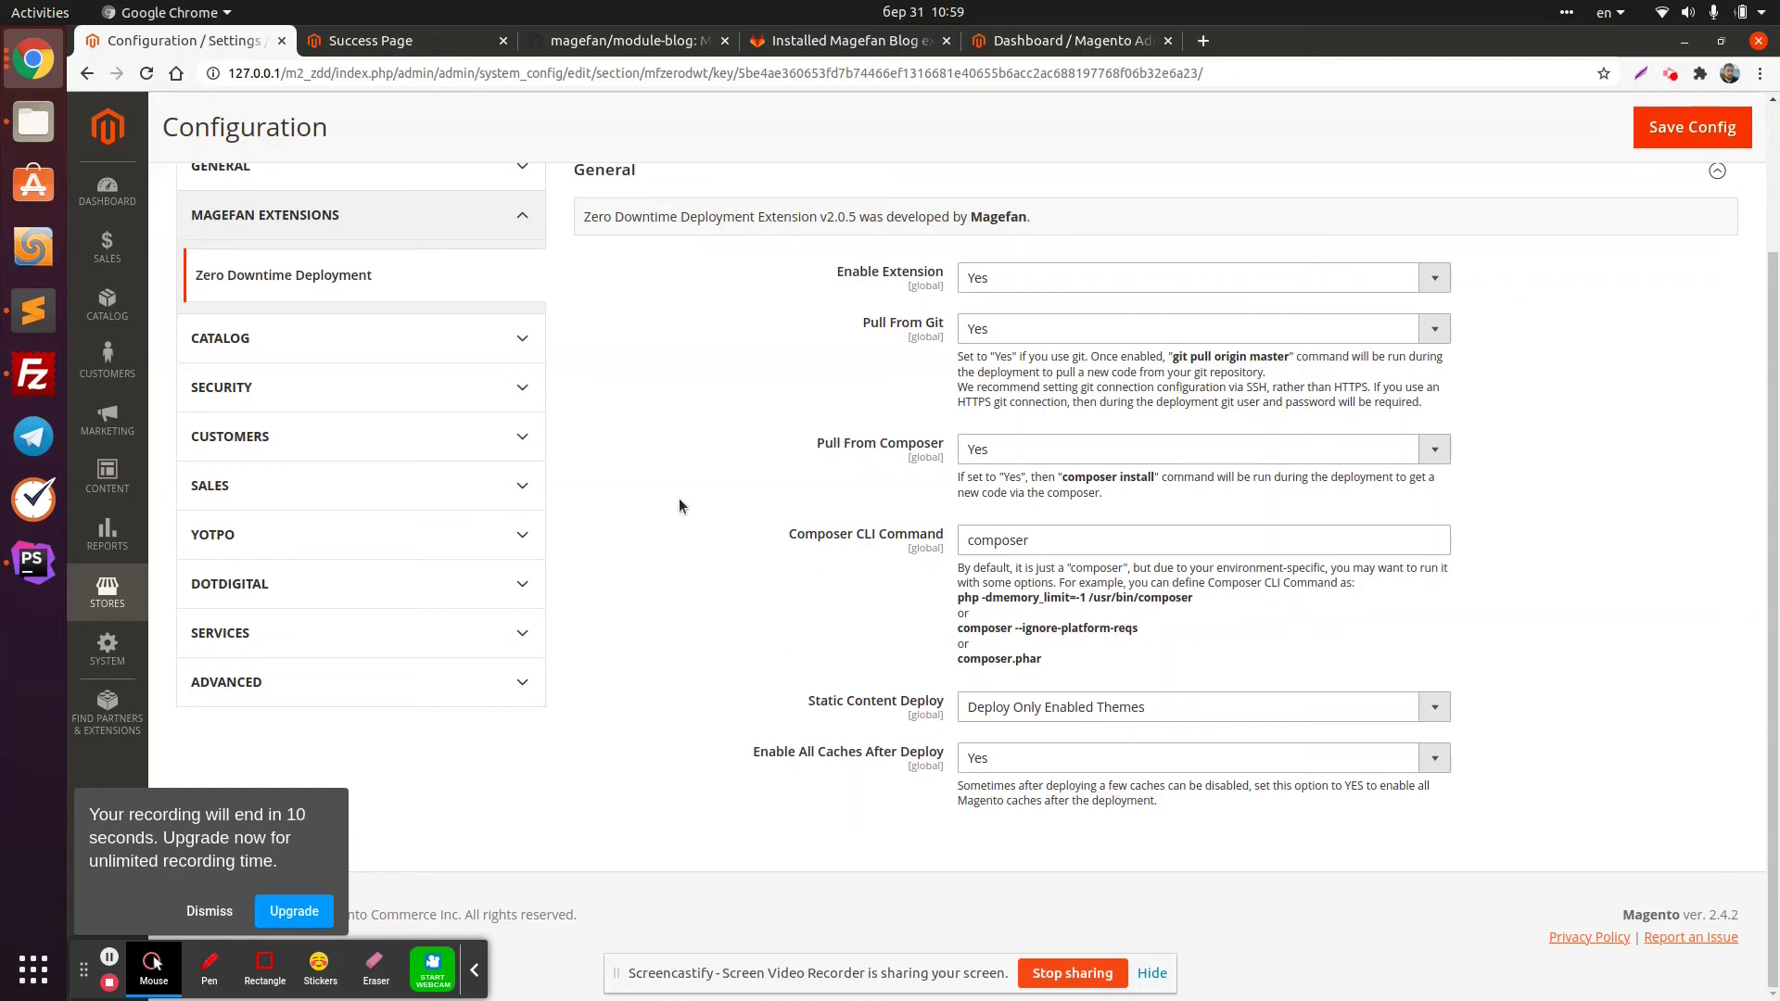
{"action": "left_click", "coordinate": [1118, 707]}
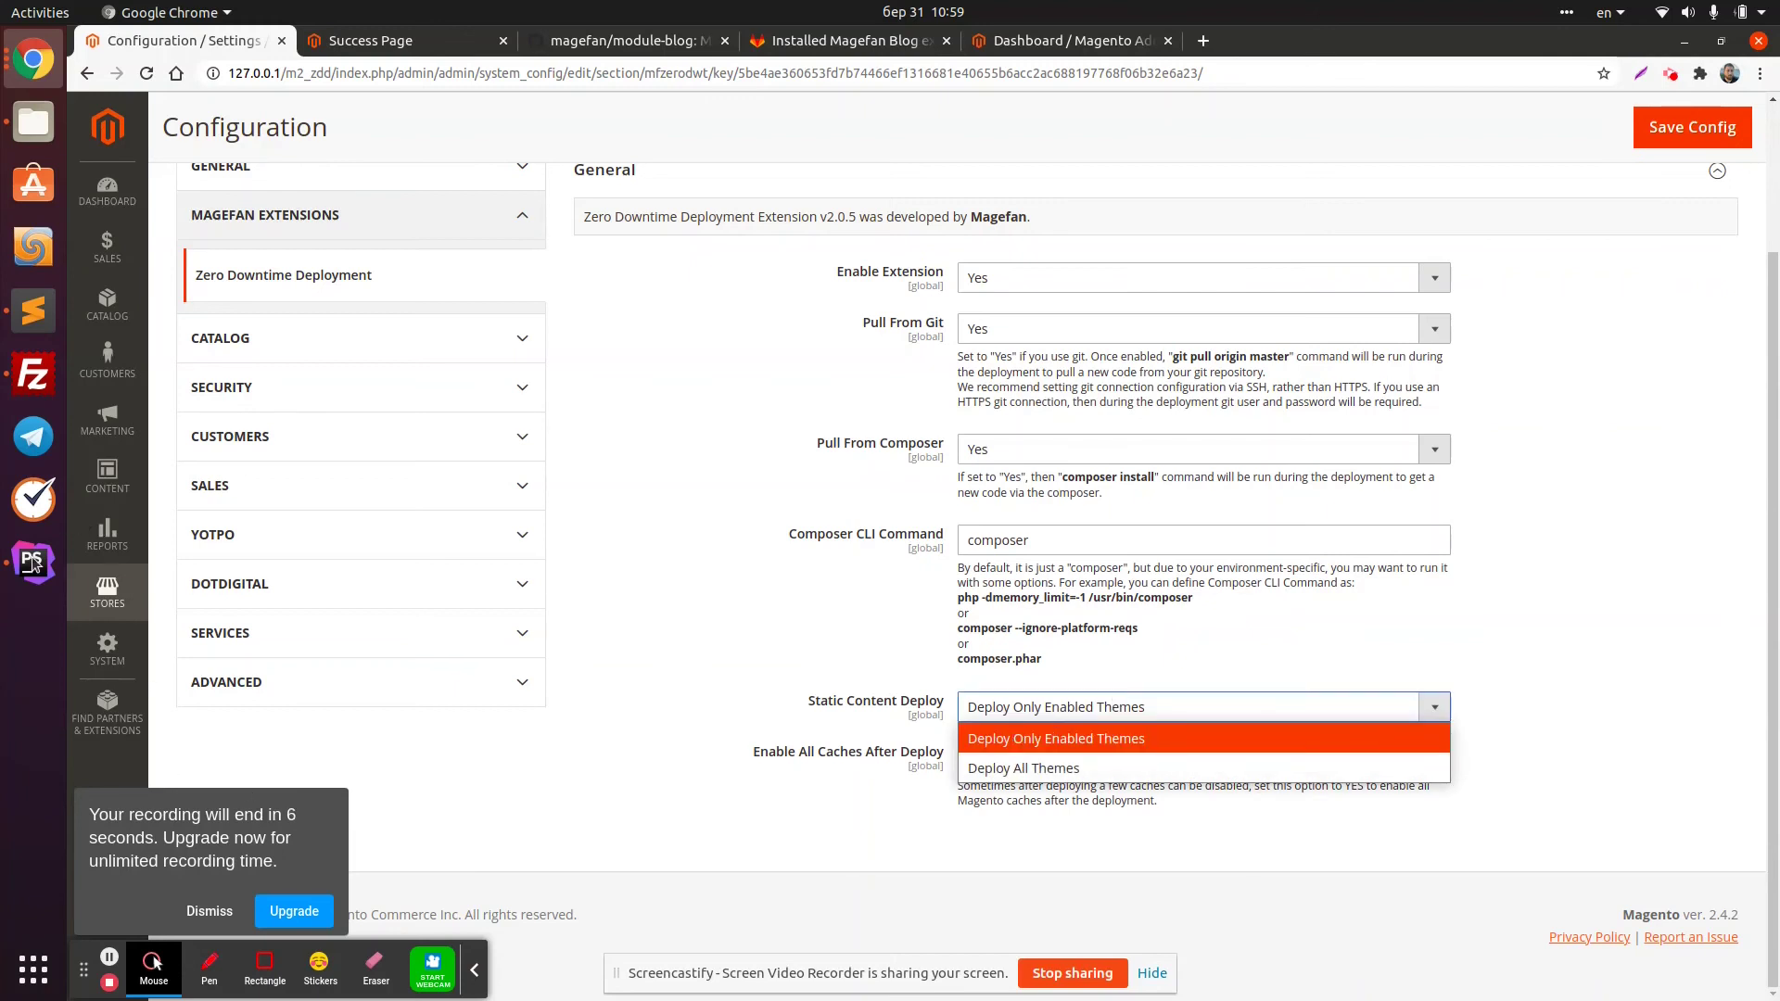
{"action": "left_click", "coordinate": [20, 588]}
{"action": "left_click", "coordinate": [21, 588]}
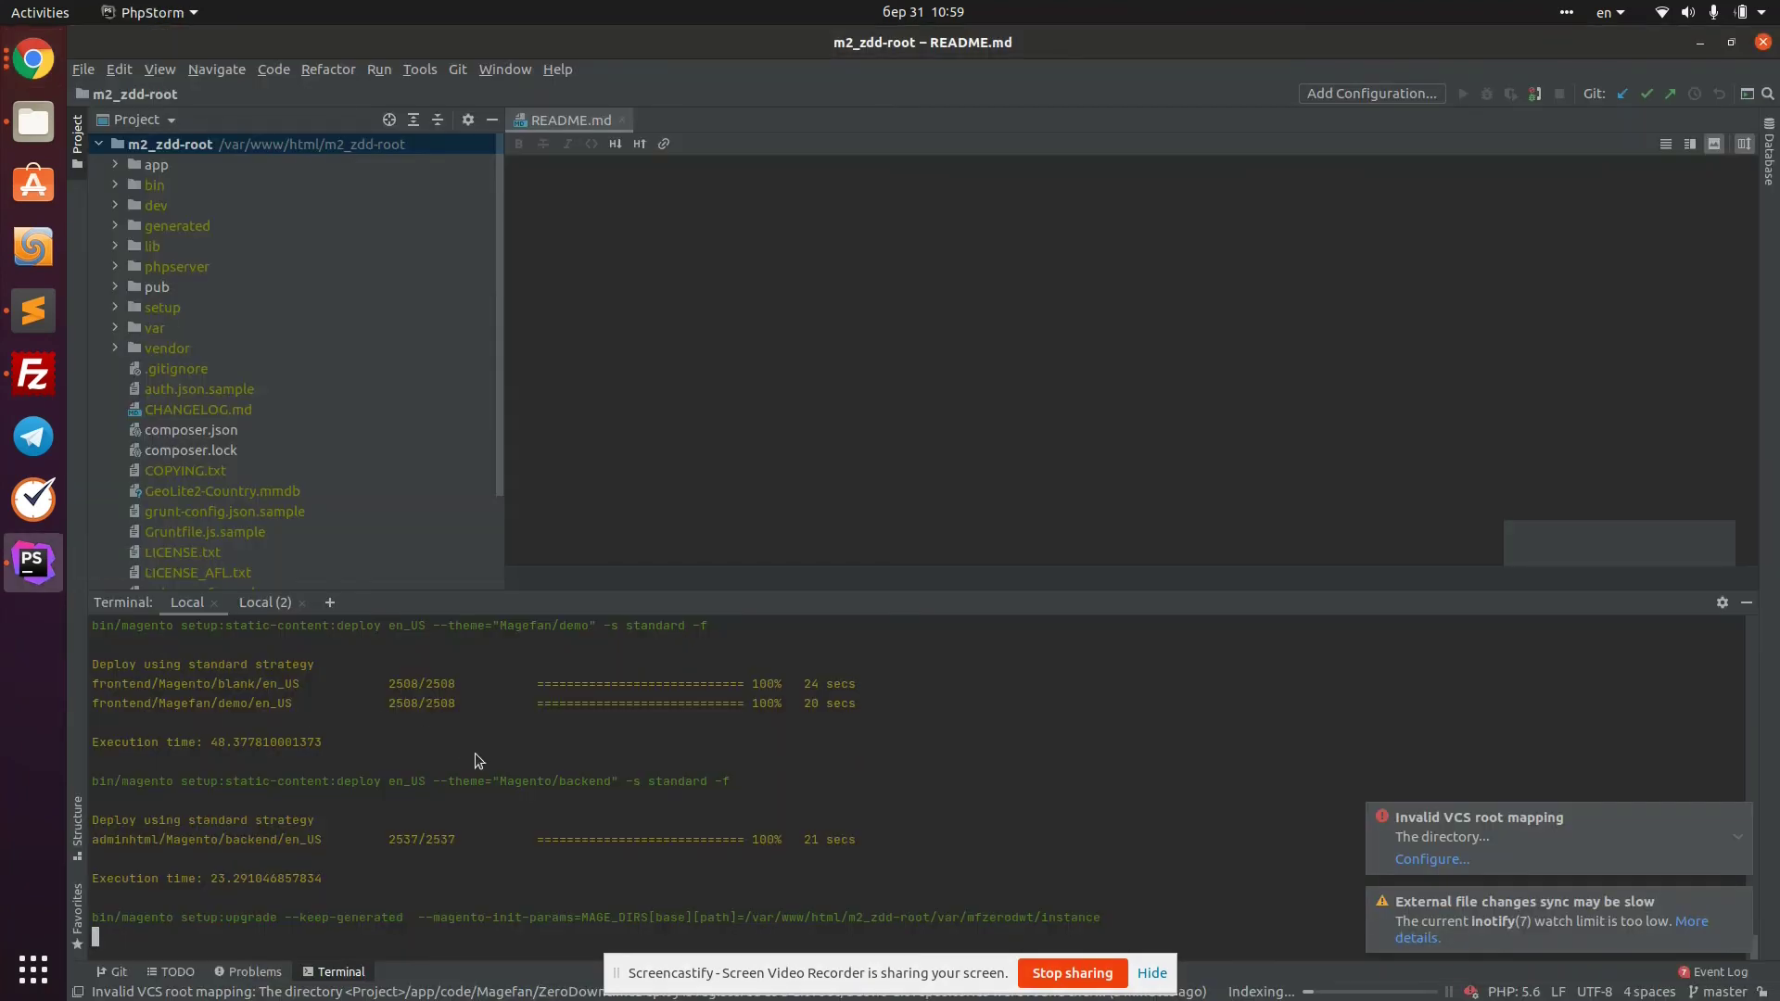
Recheck the Static Content Deploy setting unchanged, then return to PhpStorm to watch the deploy
{"action": "left_click", "coordinate": [34, 58]}
{"action": "left_click", "coordinate": [1043, 706]}
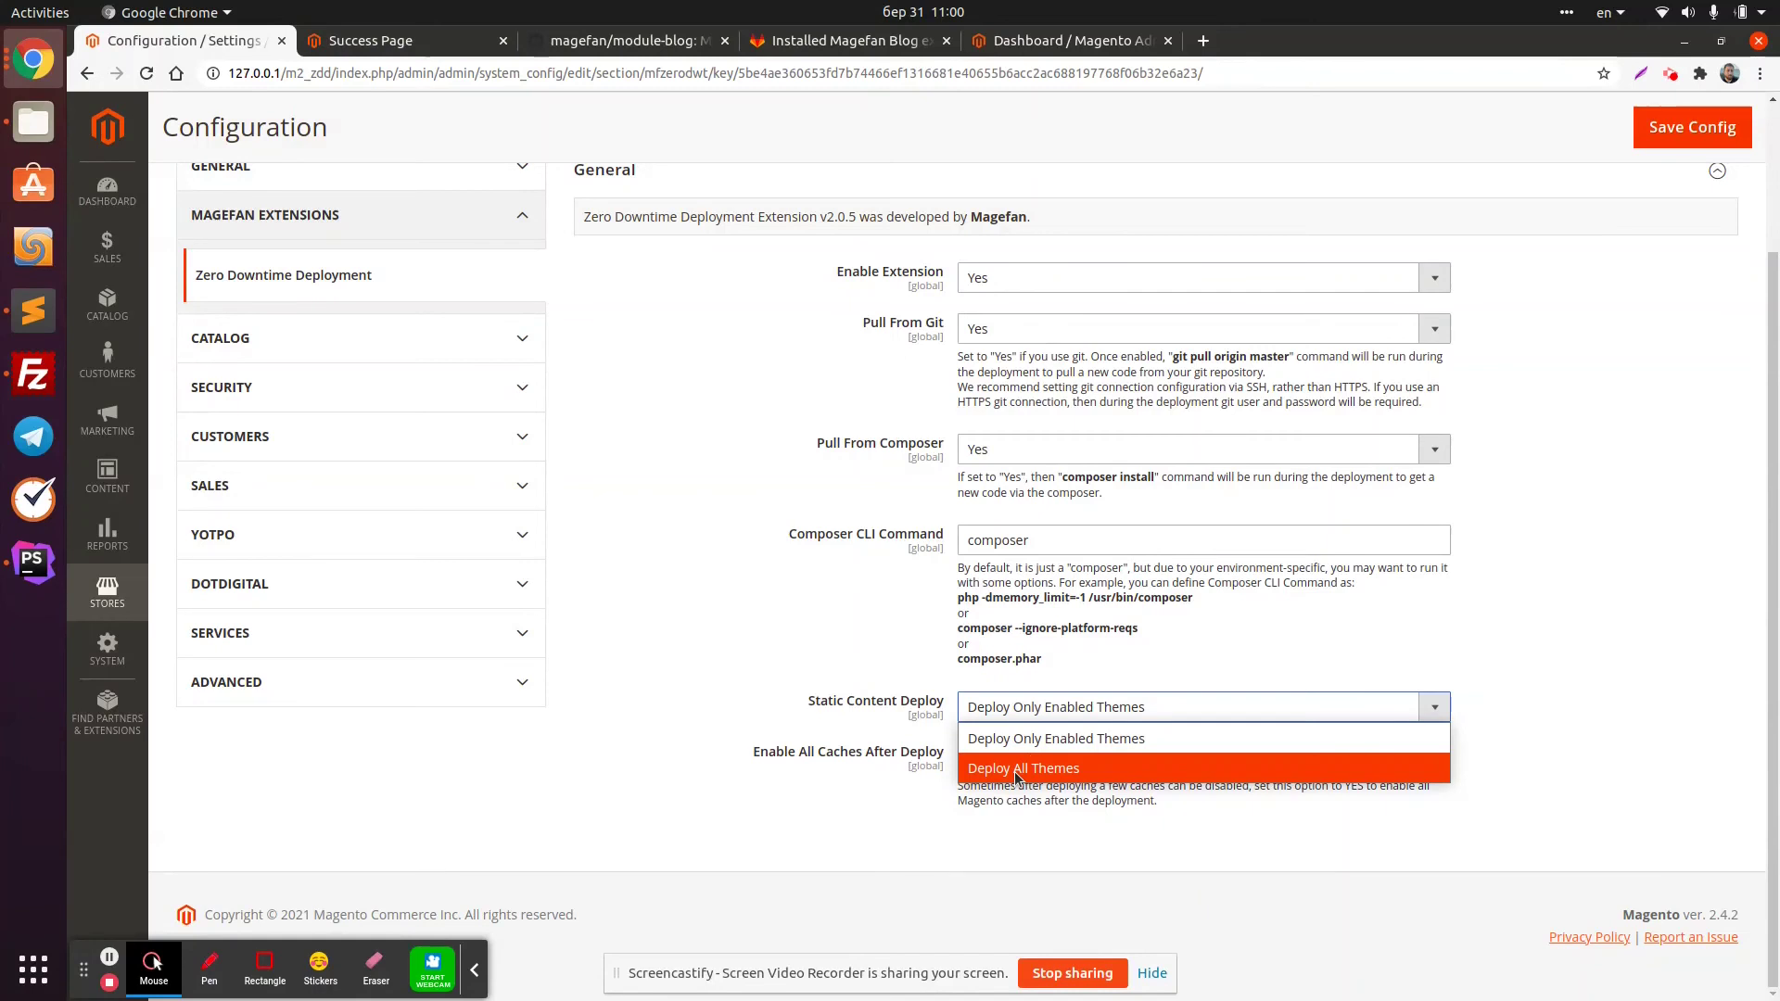
{"action": "left_click", "coordinate": [688, 742]}
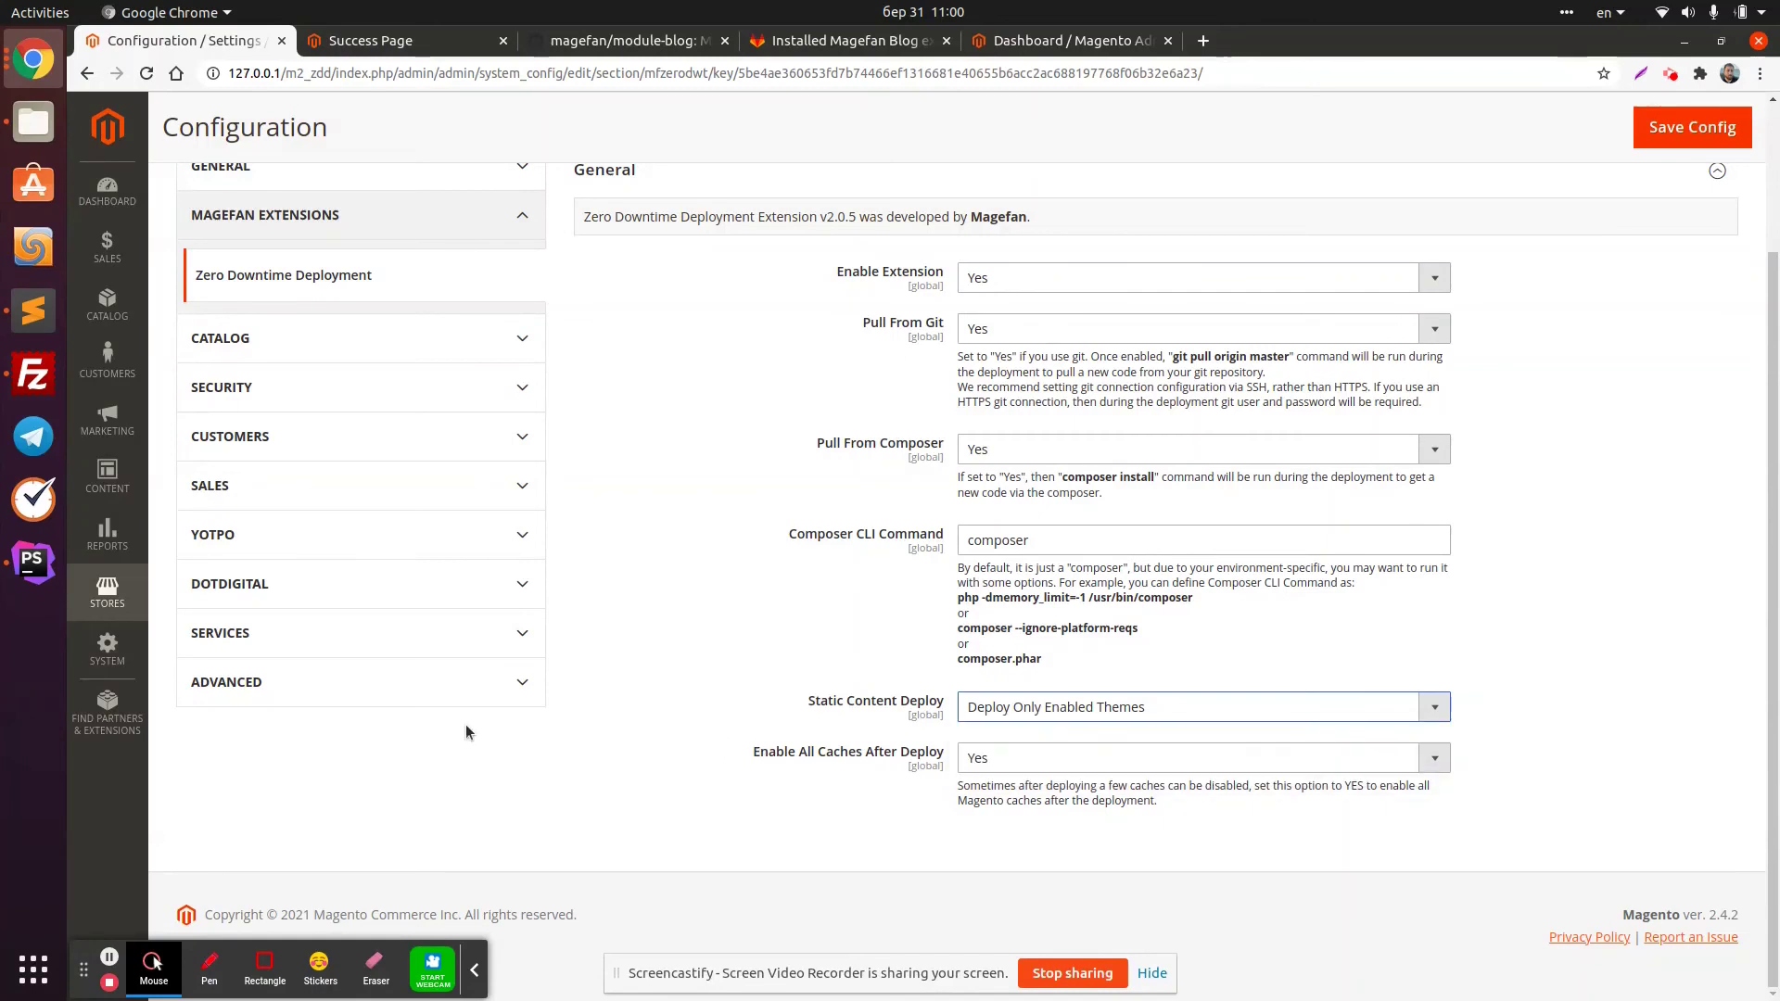
{"action": "left_click", "coordinate": [33, 561]}
{"action": "left_click", "coordinate": [676, 663]}
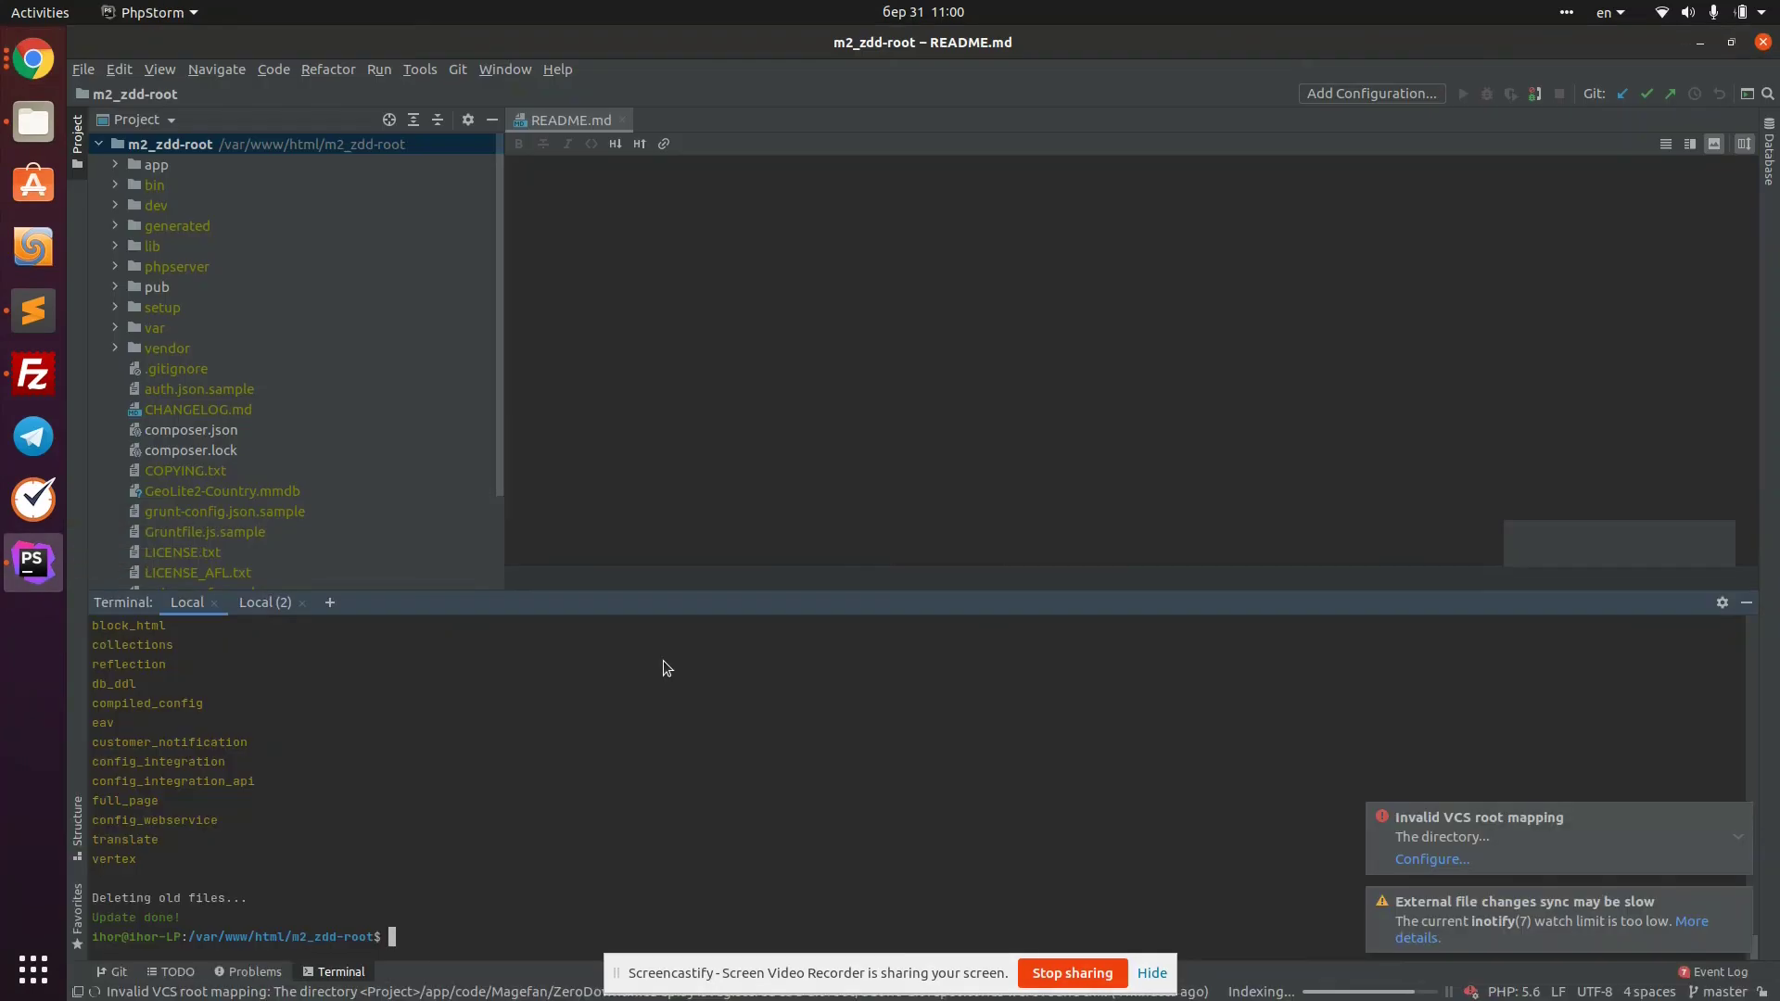
{"action": "key", "text": "Return"}
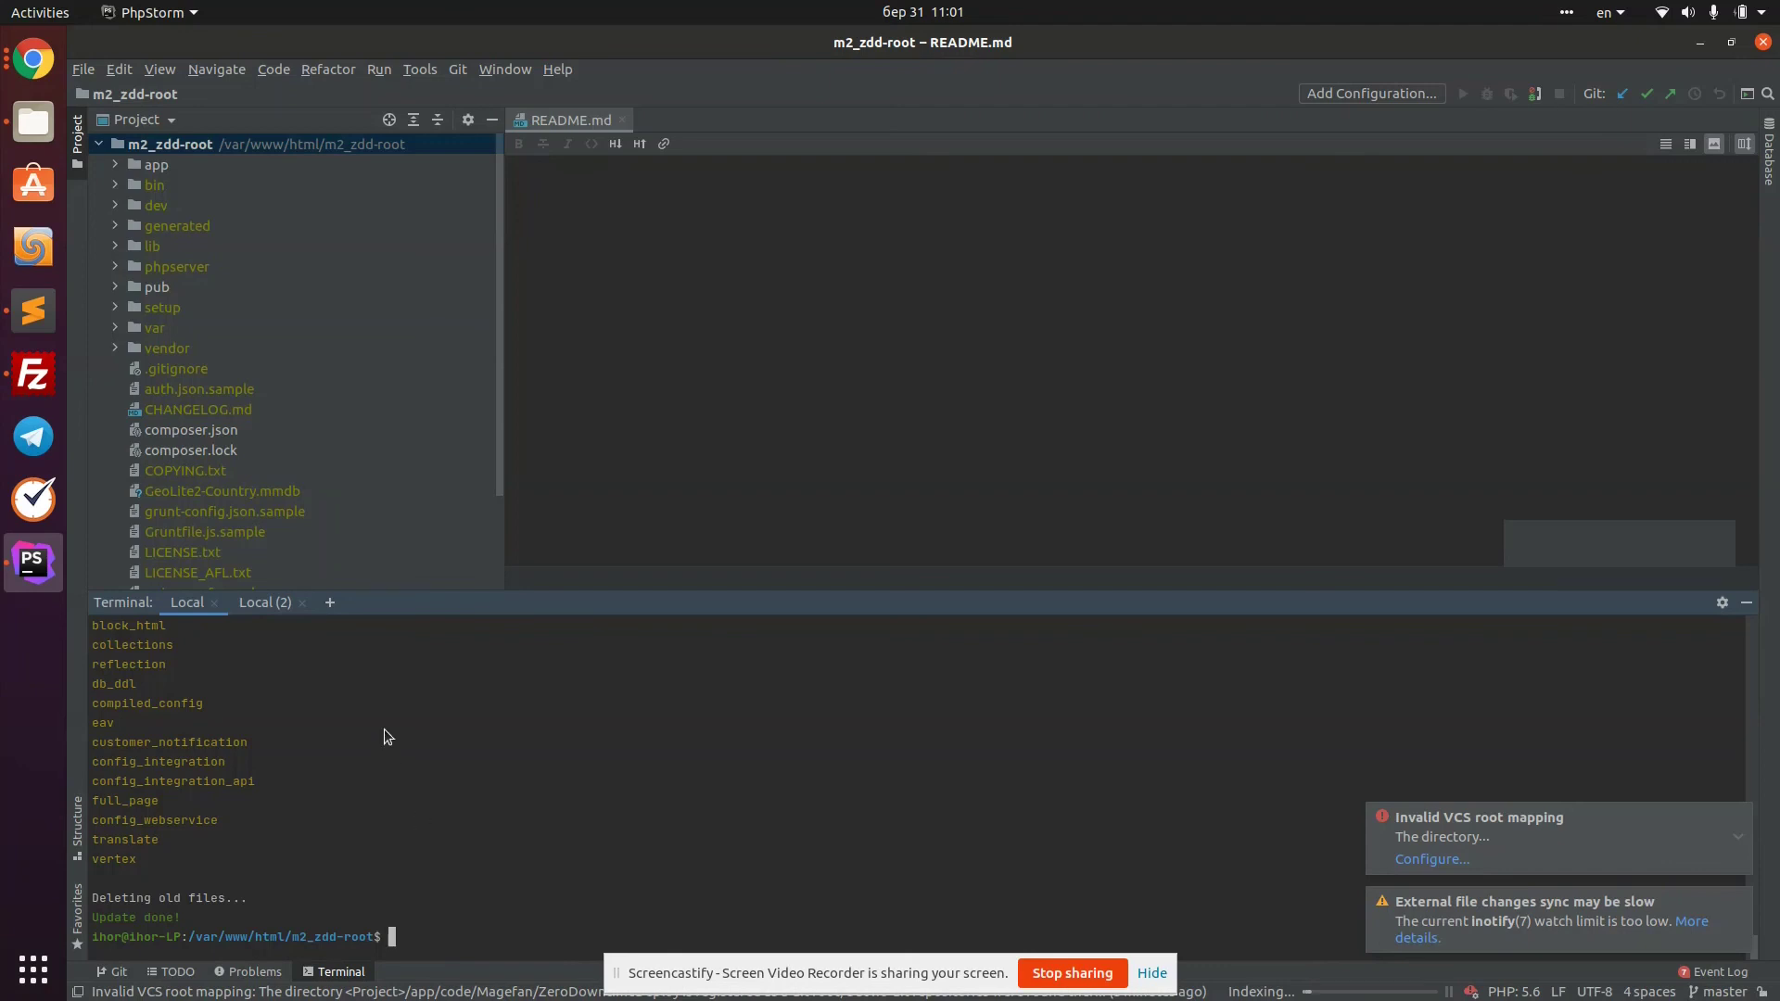
{"action": "left_click", "coordinate": [54, 76]}
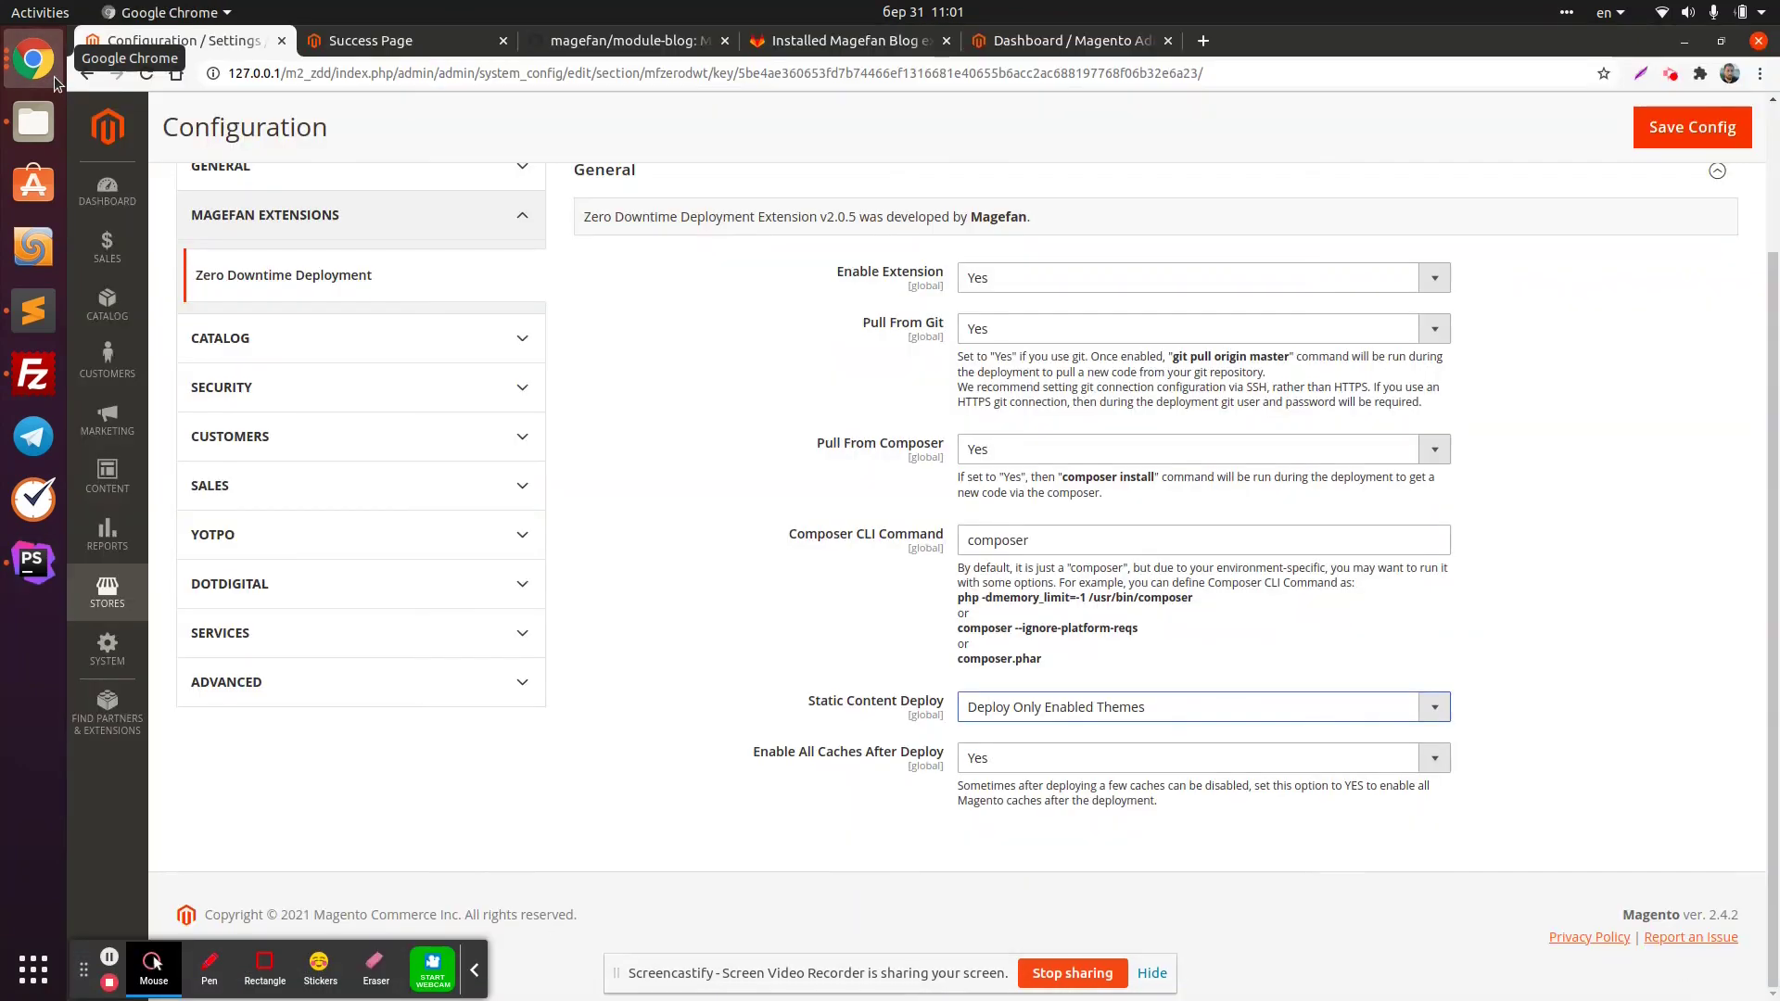
Reload the configuration, check the Magefan Blog's Enable Extension setting, then open the blog Posts grid
{"action": "left_click", "coordinate": [151, 74]}
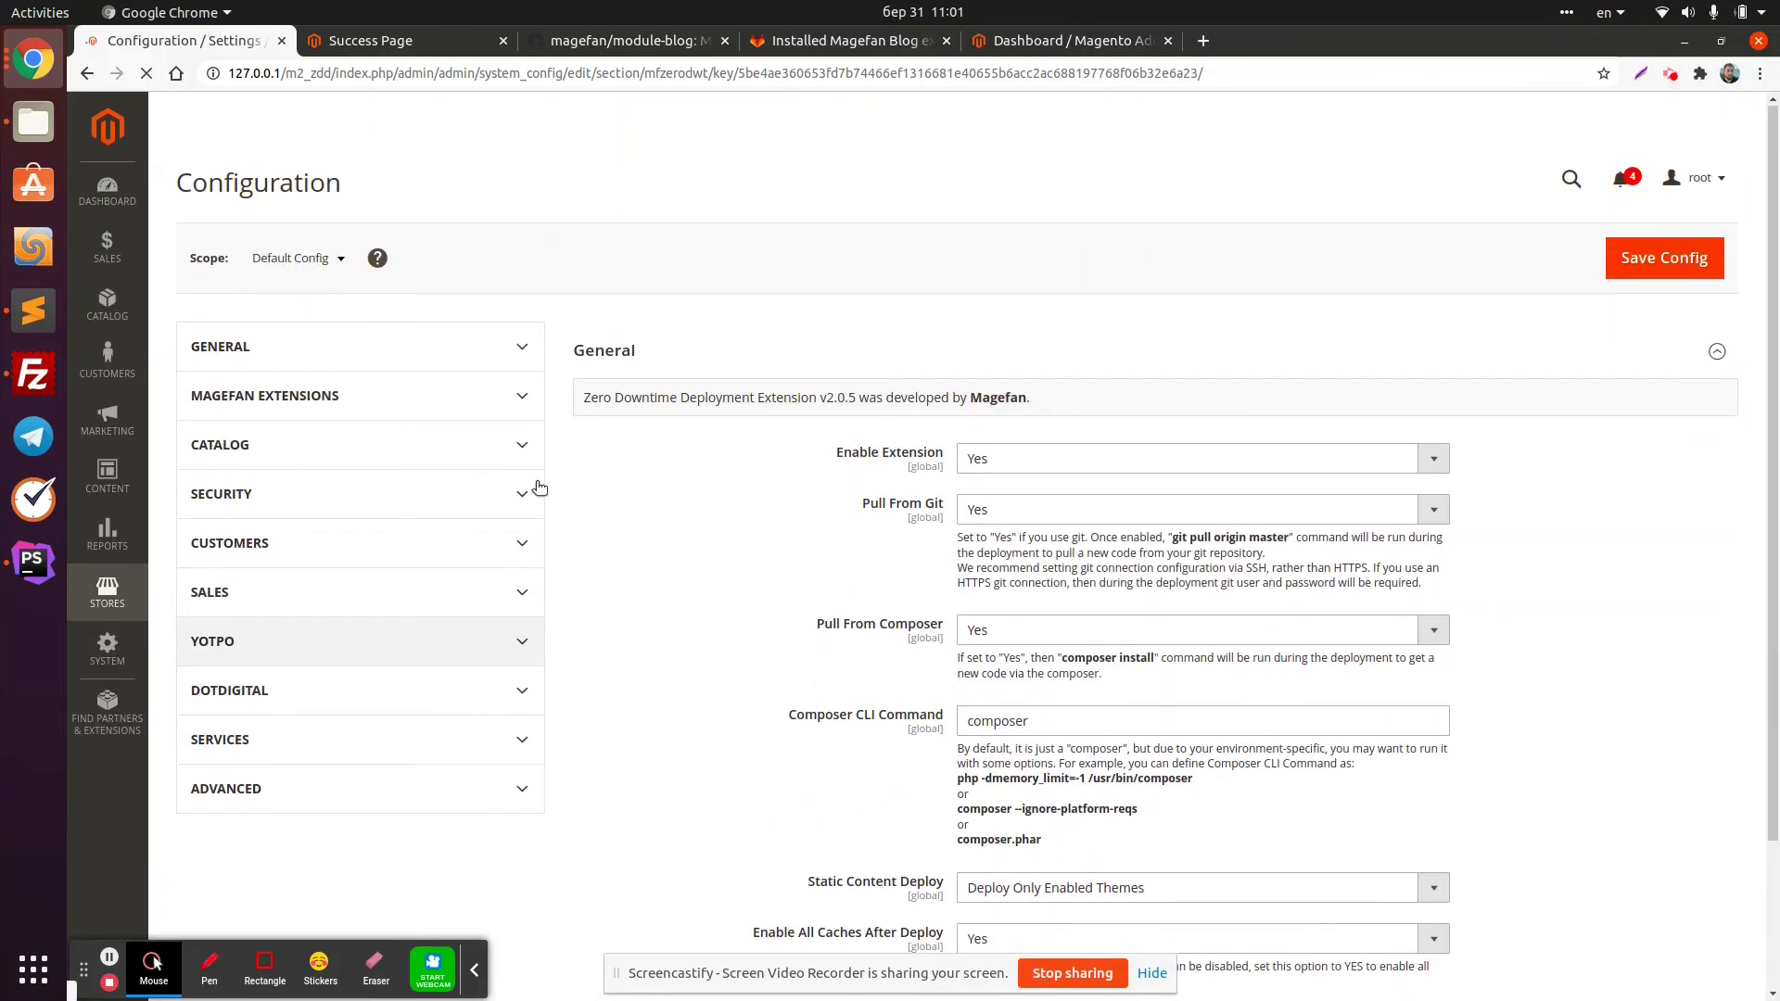
{"action": "left_click", "coordinate": [522, 407]}
{"action": "left_click", "coordinate": [248, 509]}
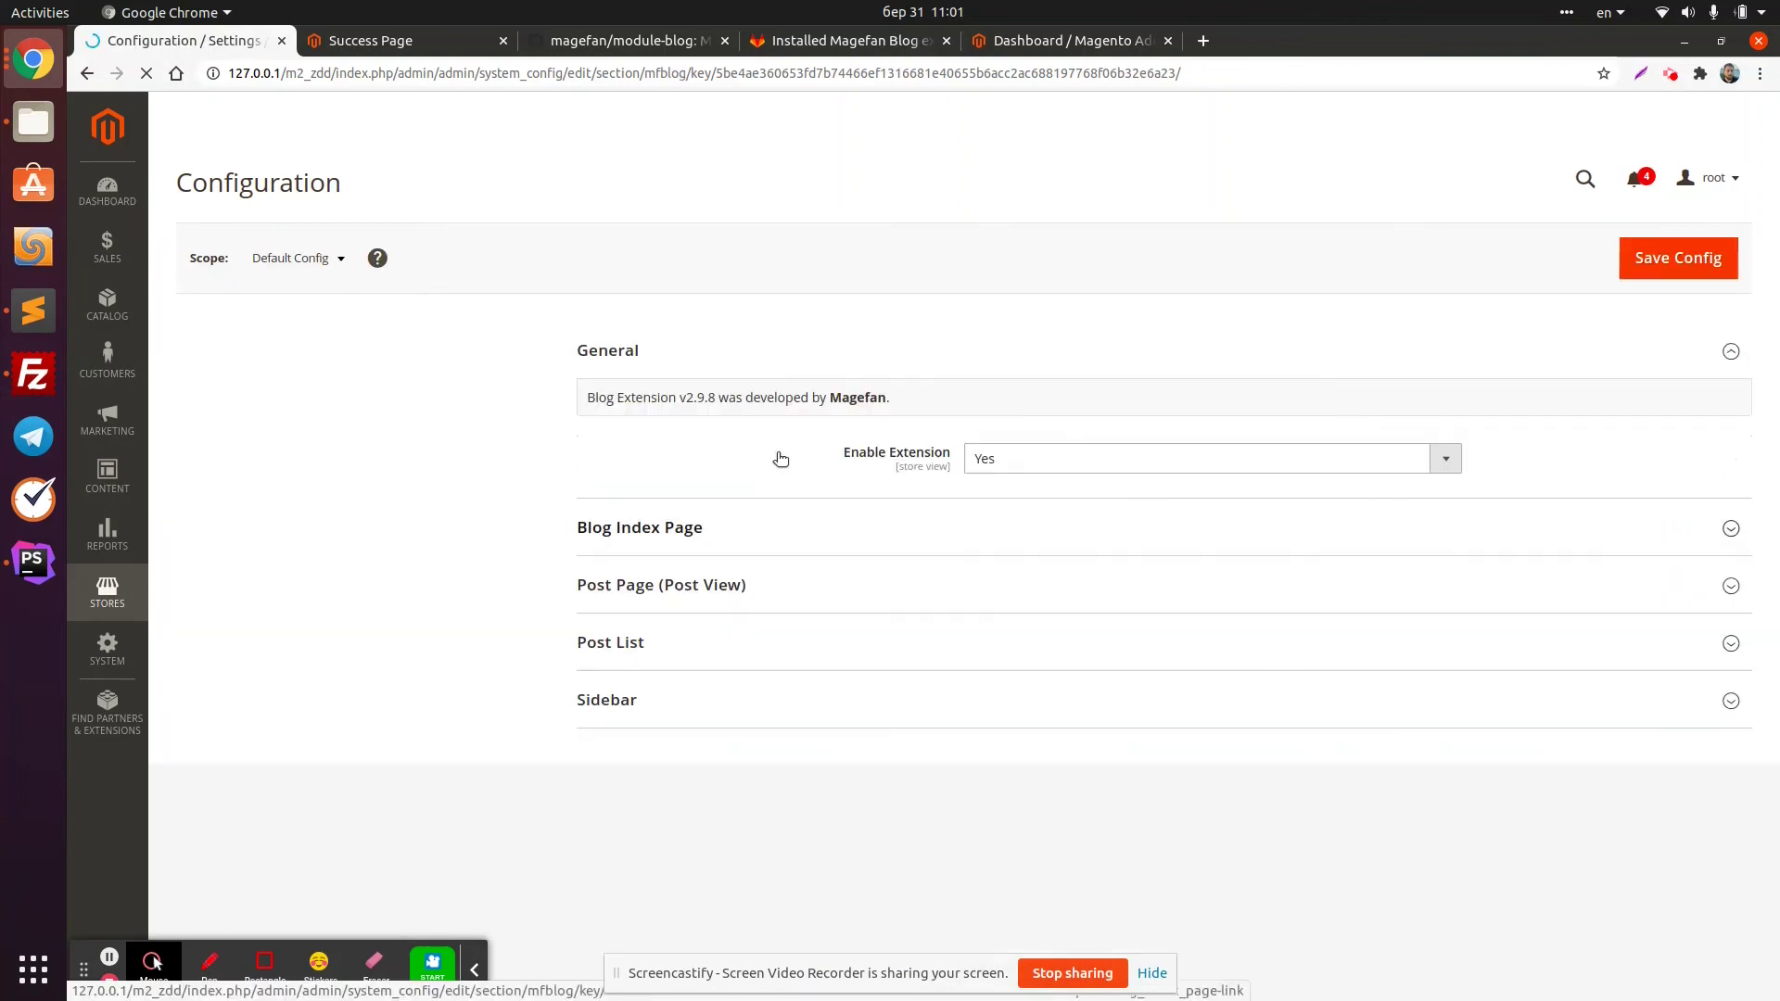
{"action": "left_click", "coordinate": [1045, 468]}
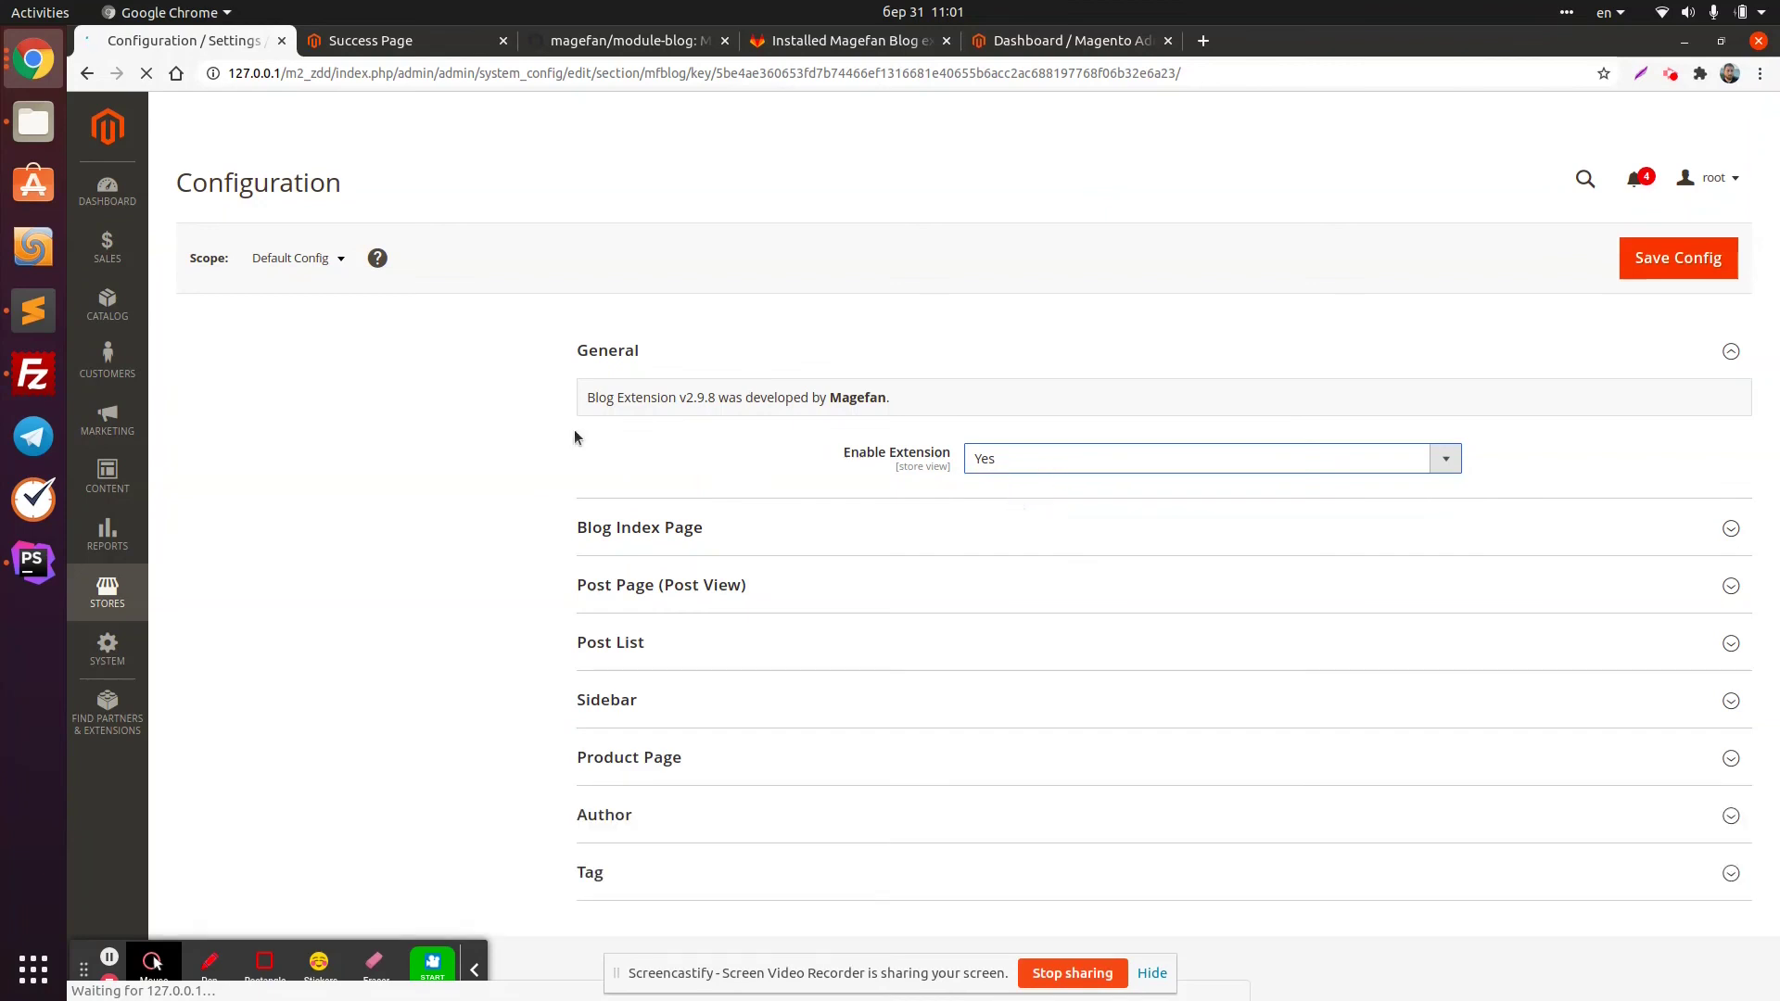
{"action": "left_click", "coordinate": [105, 487]}
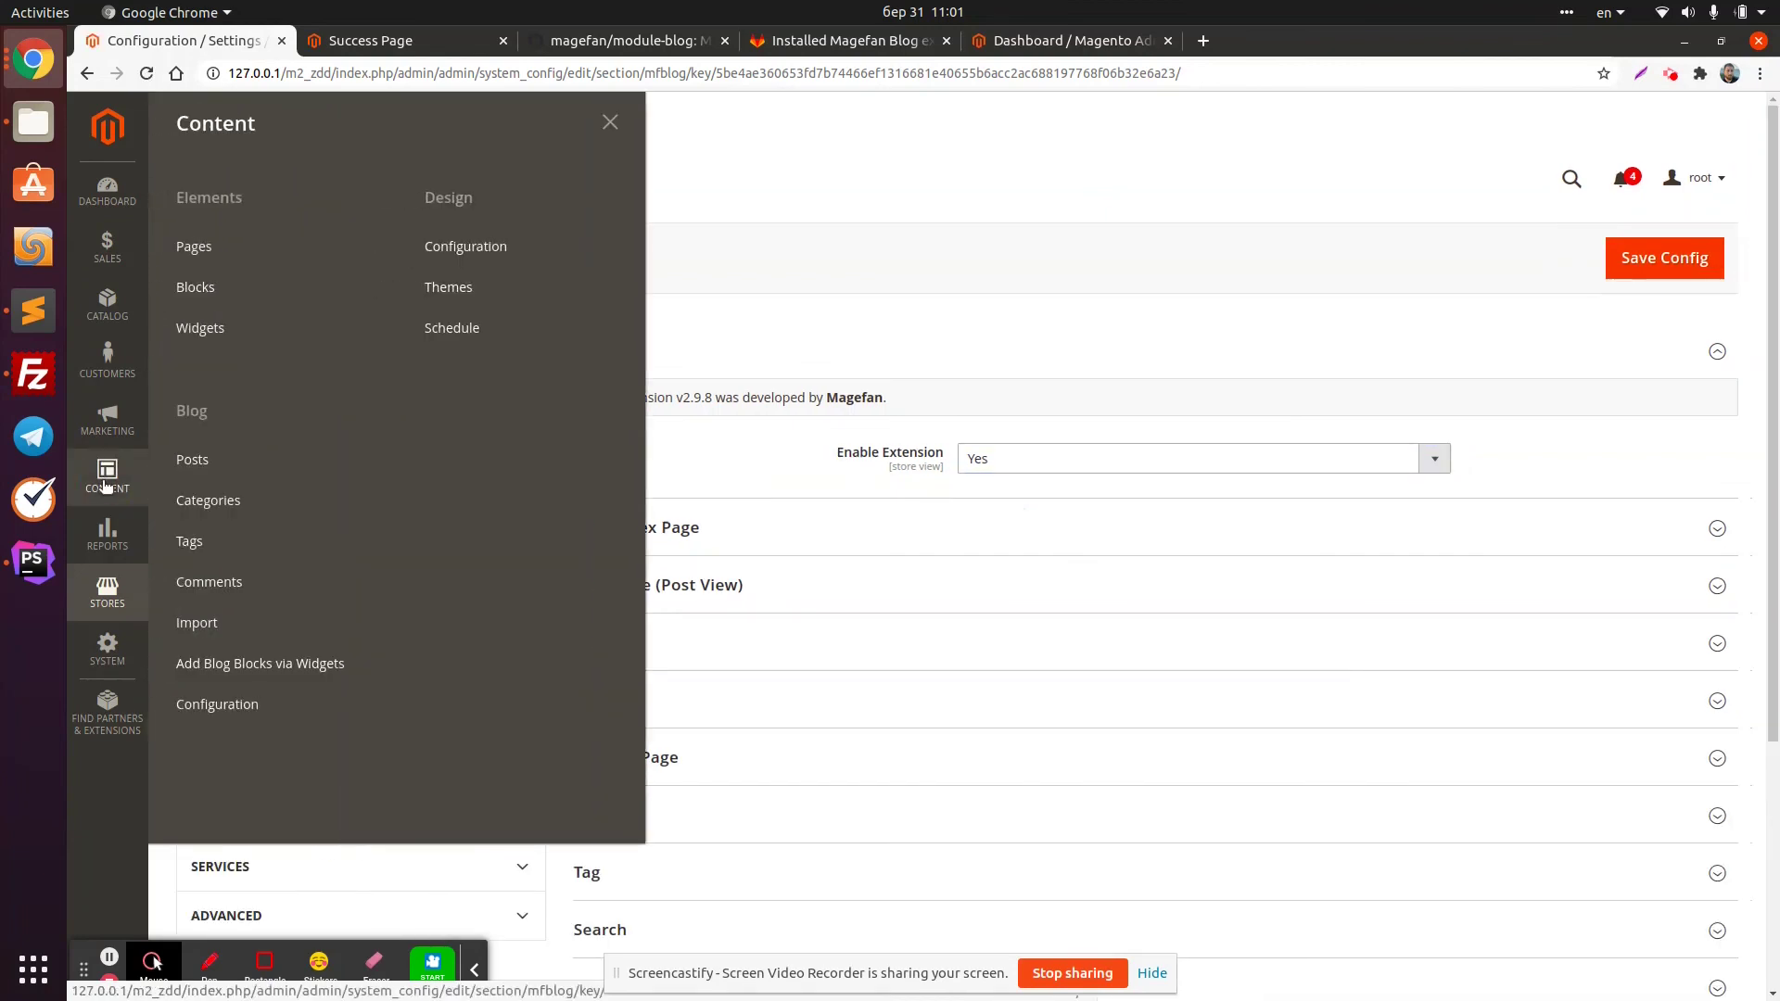
{"action": "left_click", "coordinate": [209, 501]}
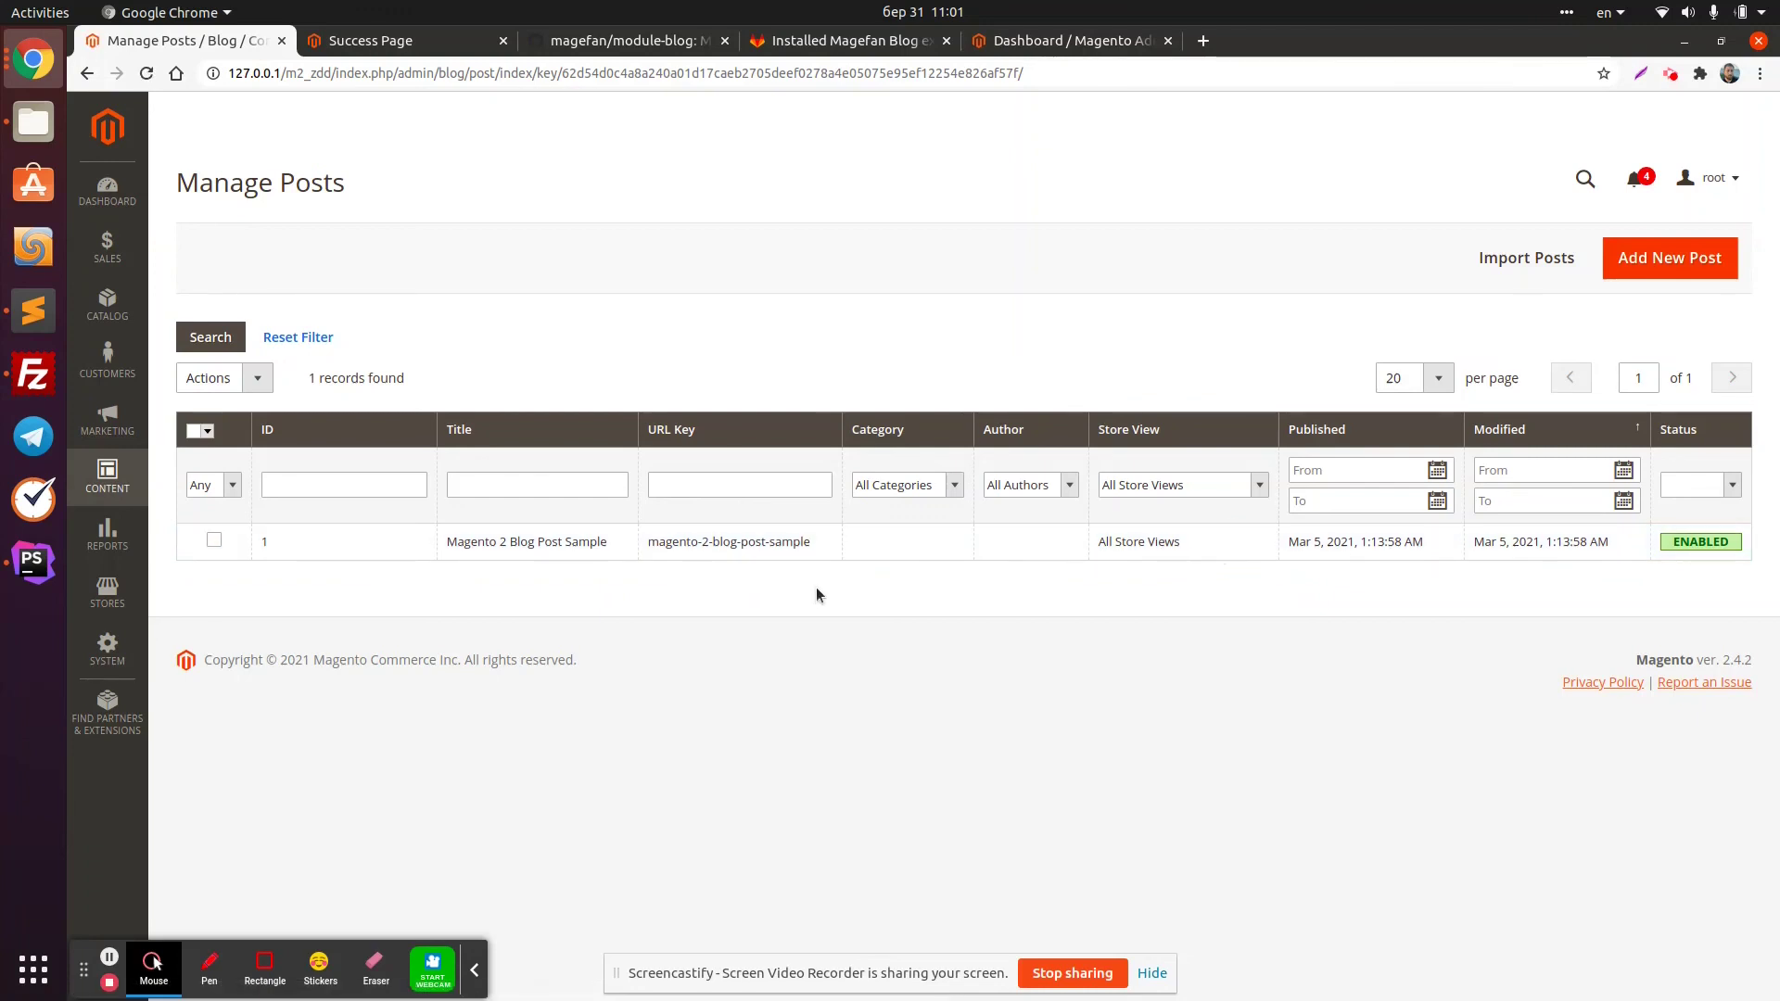
Edit the 'Magento 2 Blog Post Sample' post and preview it on the storefront in a new tab
{"action": "left_click", "coordinate": [831, 543]}
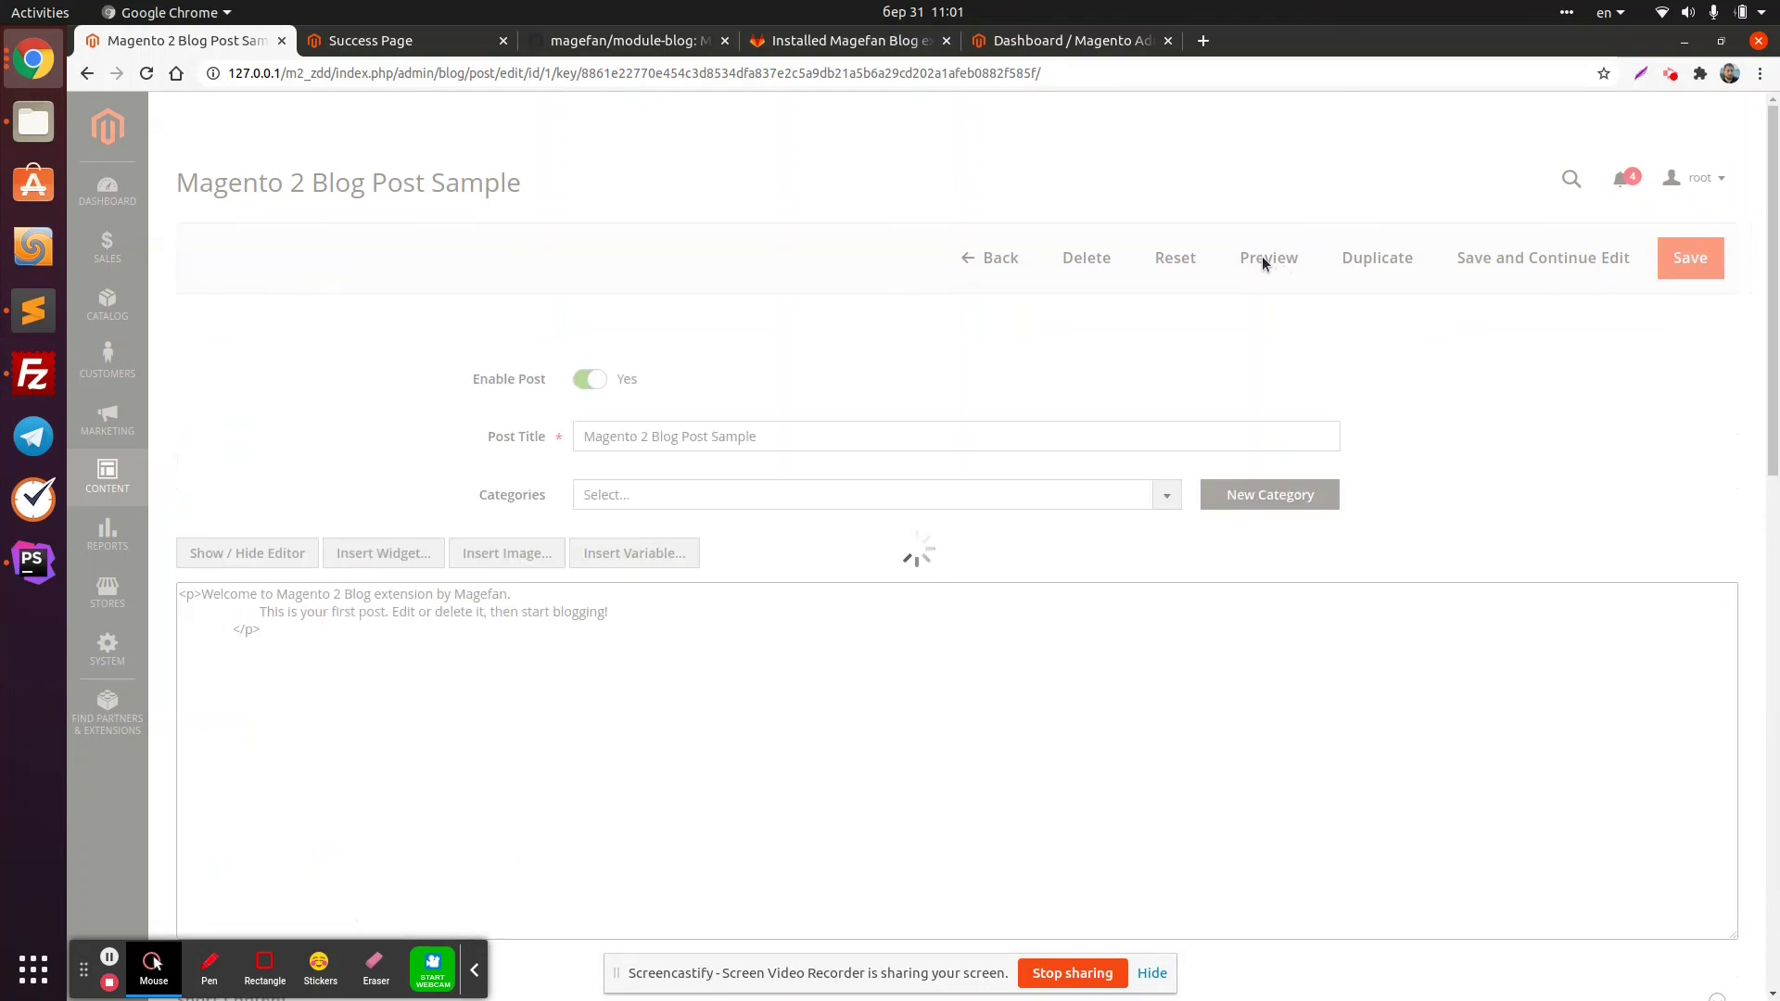
{"action": "left_click", "coordinate": [1267, 259]}
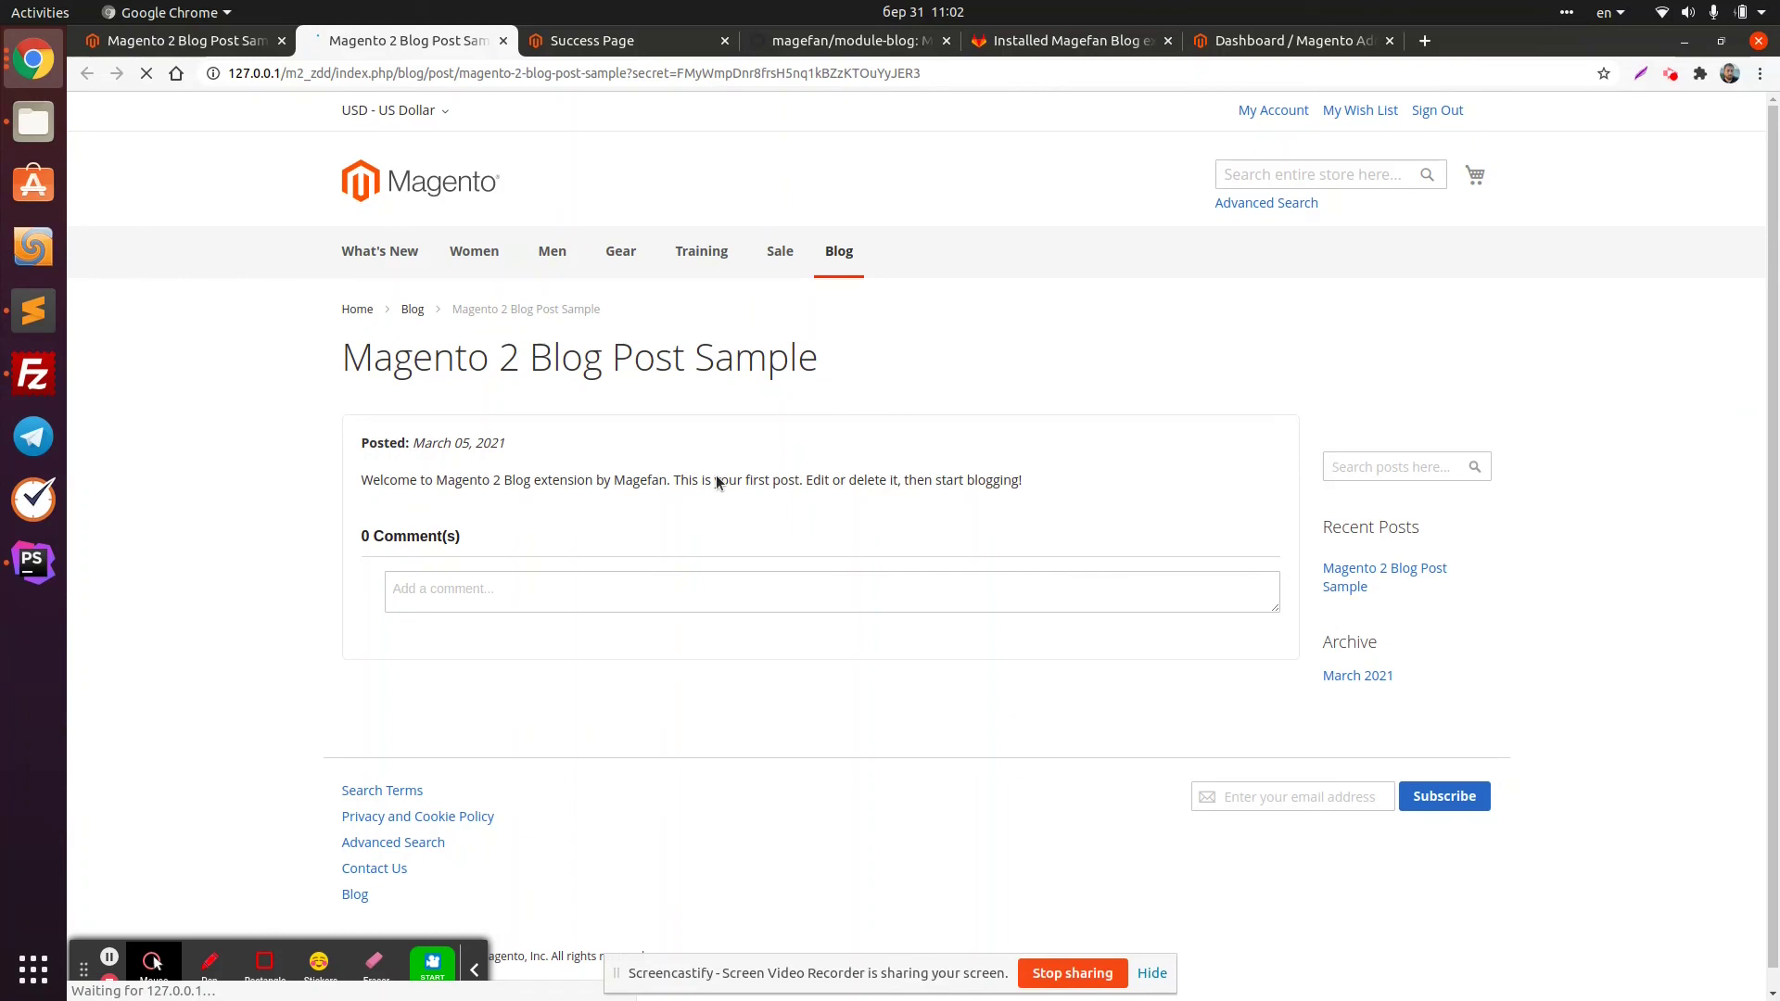
{"action": "left_click", "coordinate": [207, 40]}
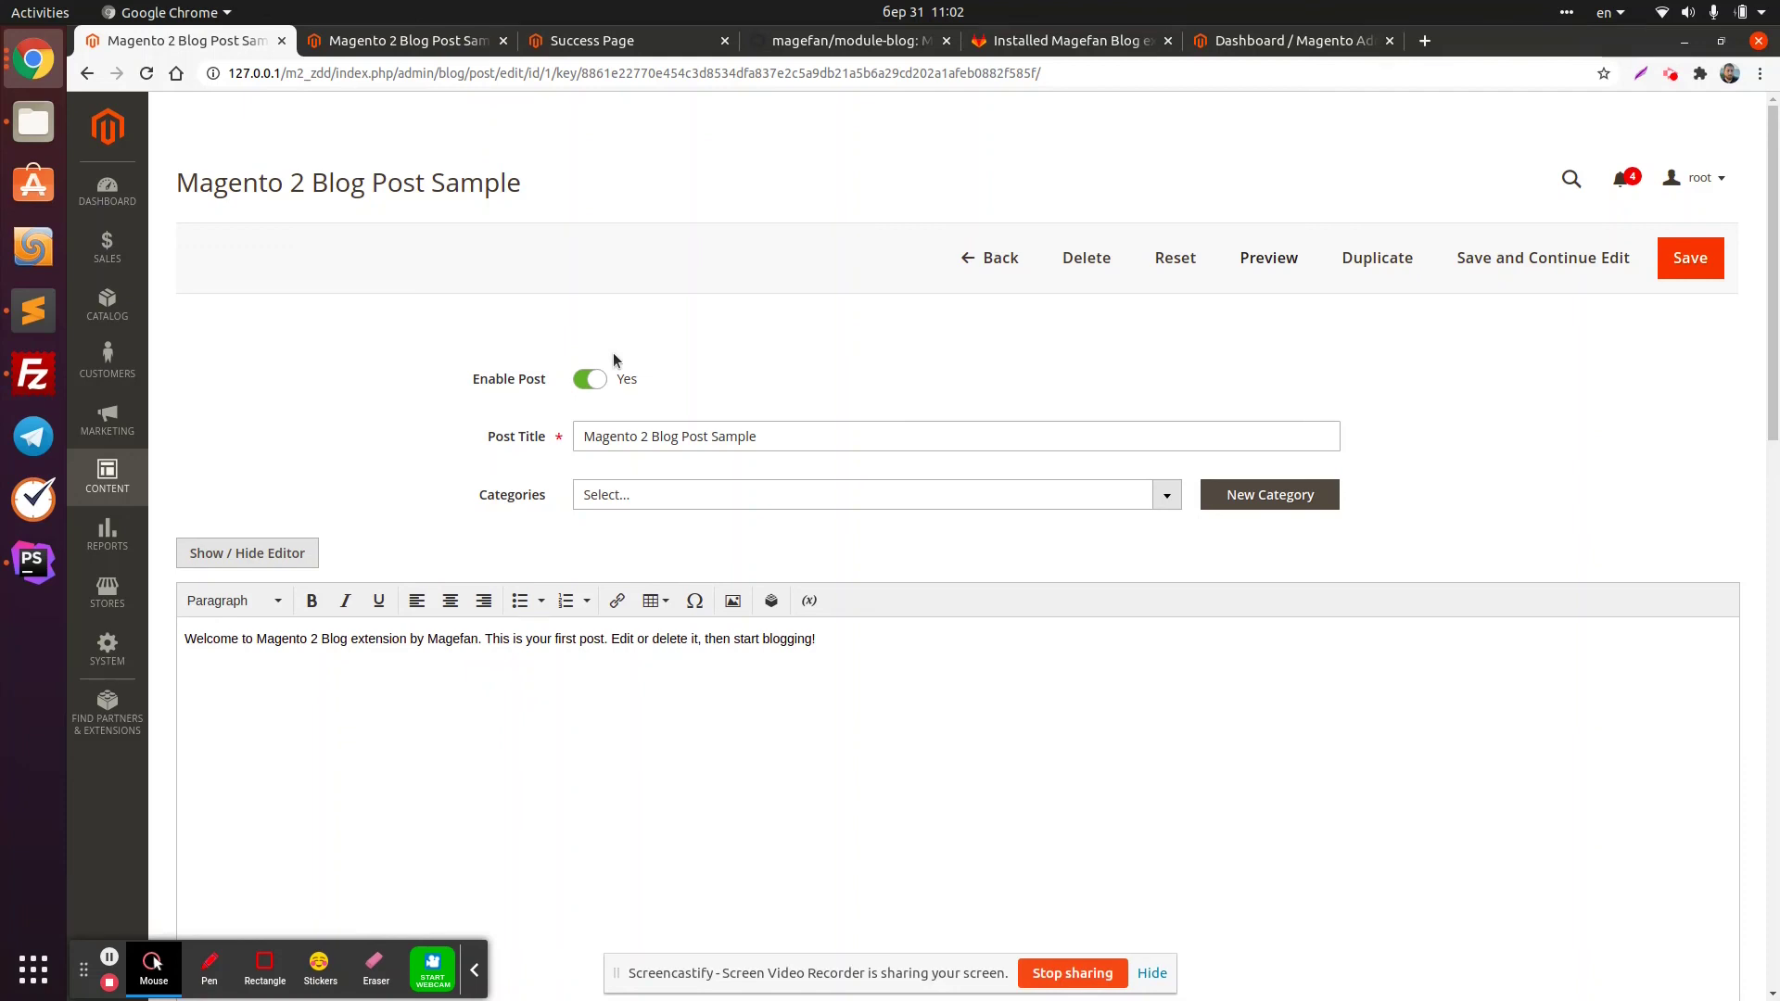
{"action": "left_click", "coordinate": [108, 477]}
{"action": "left_click", "coordinate": [108, 591]}
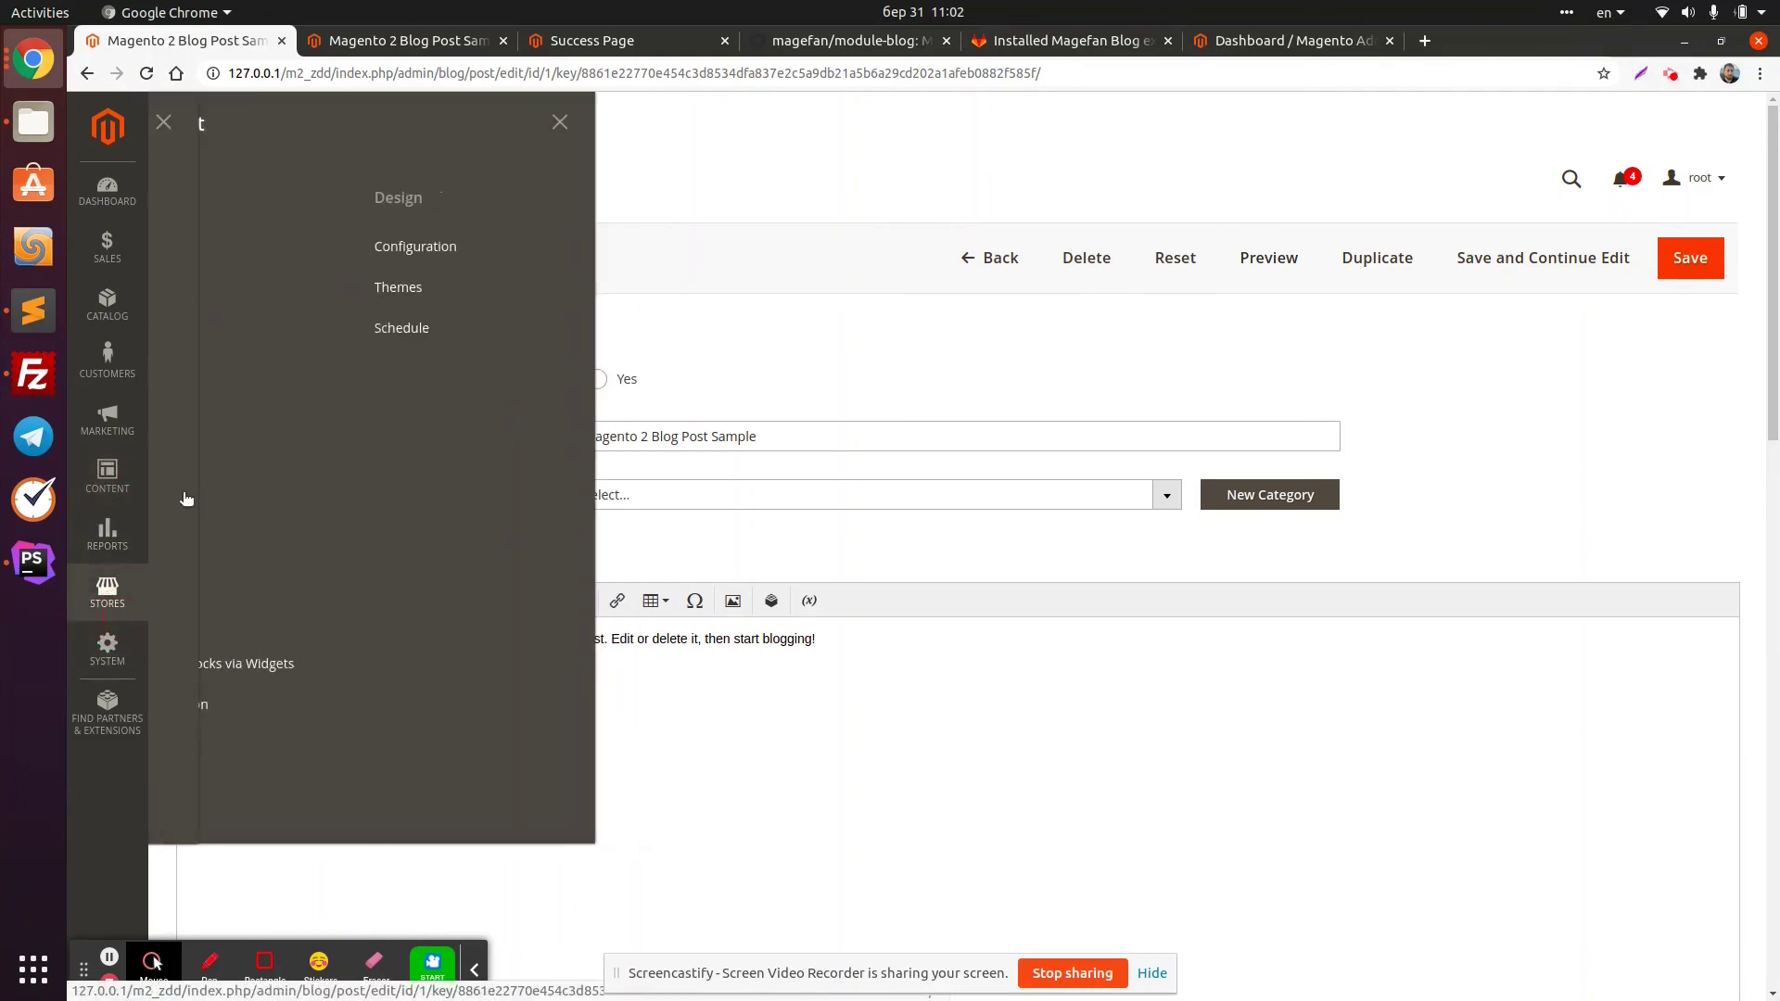
Reopen Stores > Configuration > Zero Downtime Deployment and keep Pull From Composer set to Yes
{"action": "left_click", "coordinate": [276, 287]}
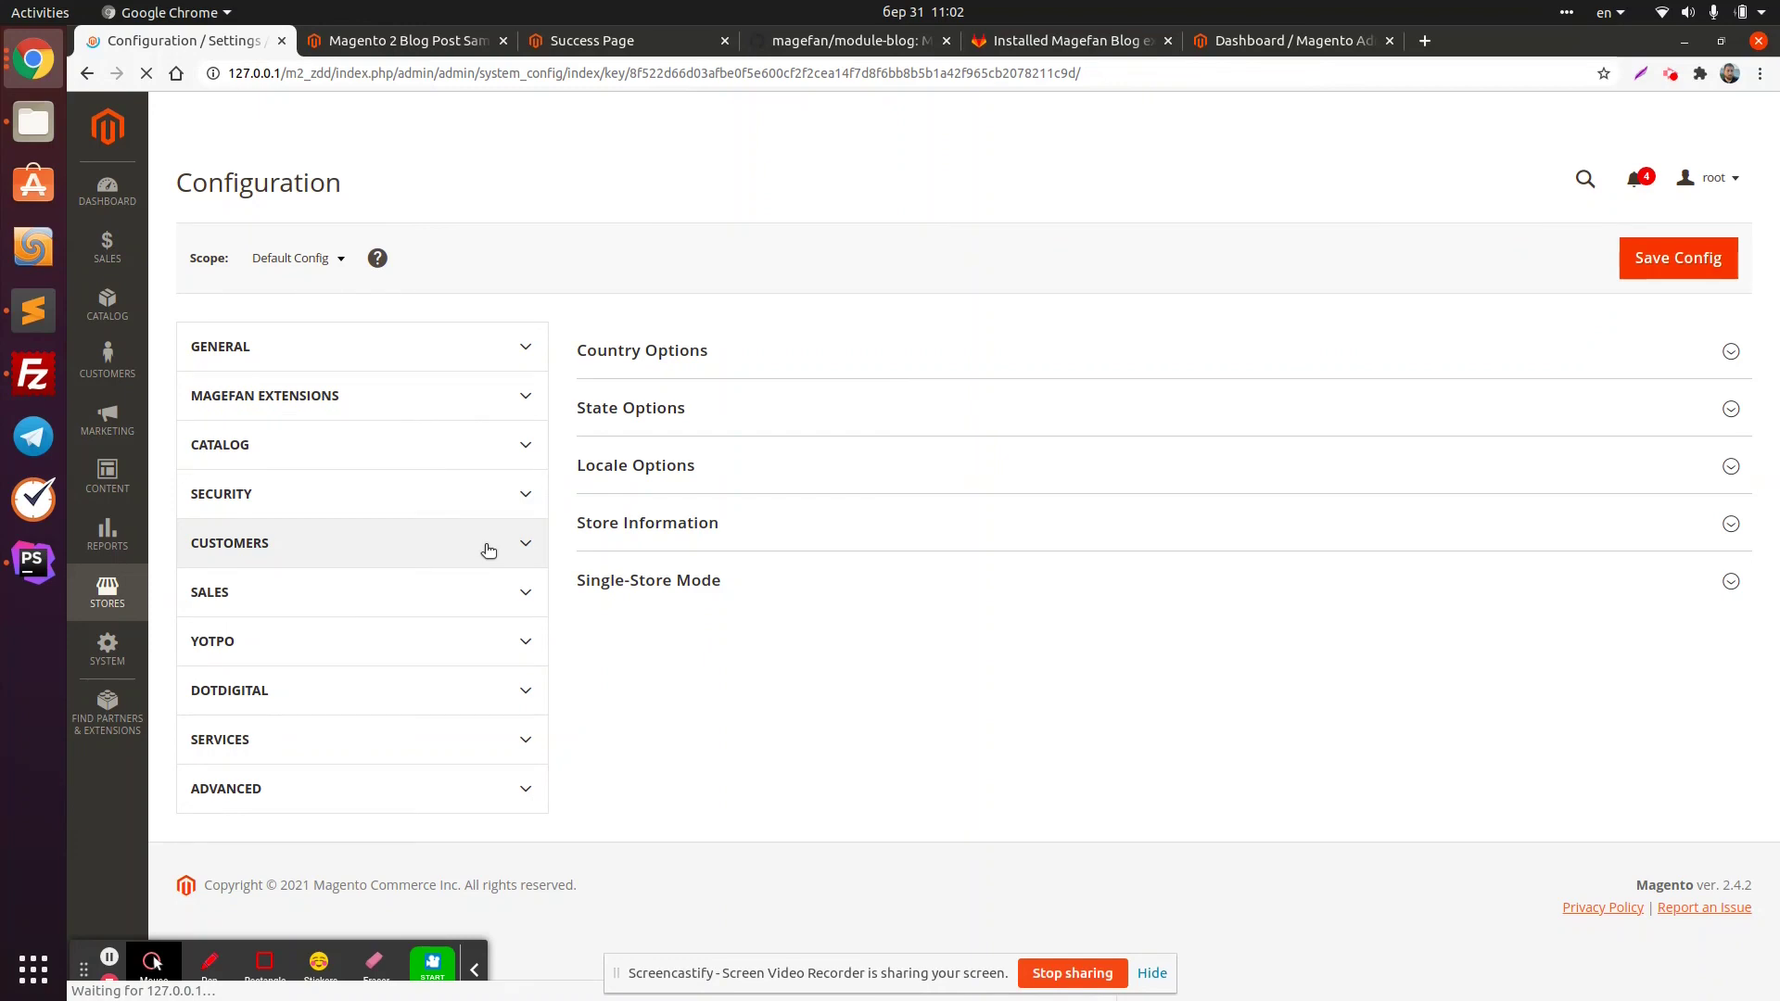
{"action": "scroll", "coordinate": [377, 759], "scroll_direction": "down", "scroll_amount": 3}
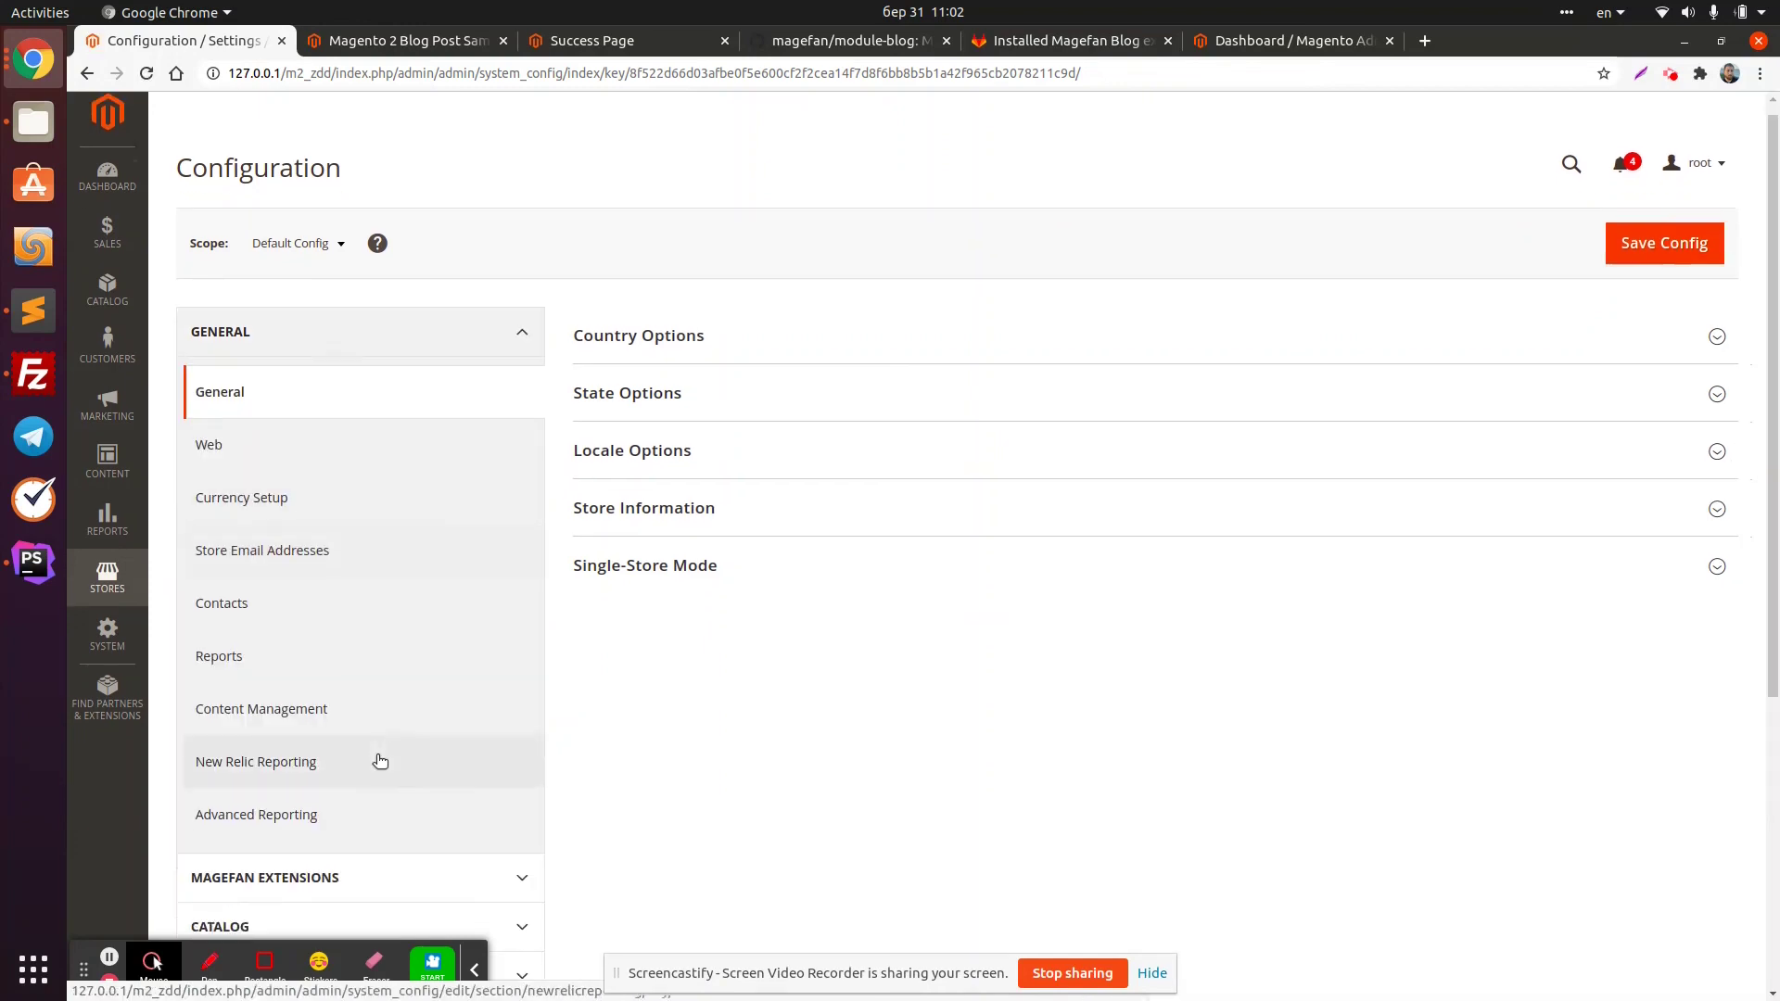
{"action": "left_click", "coordinate": [434, 707]}
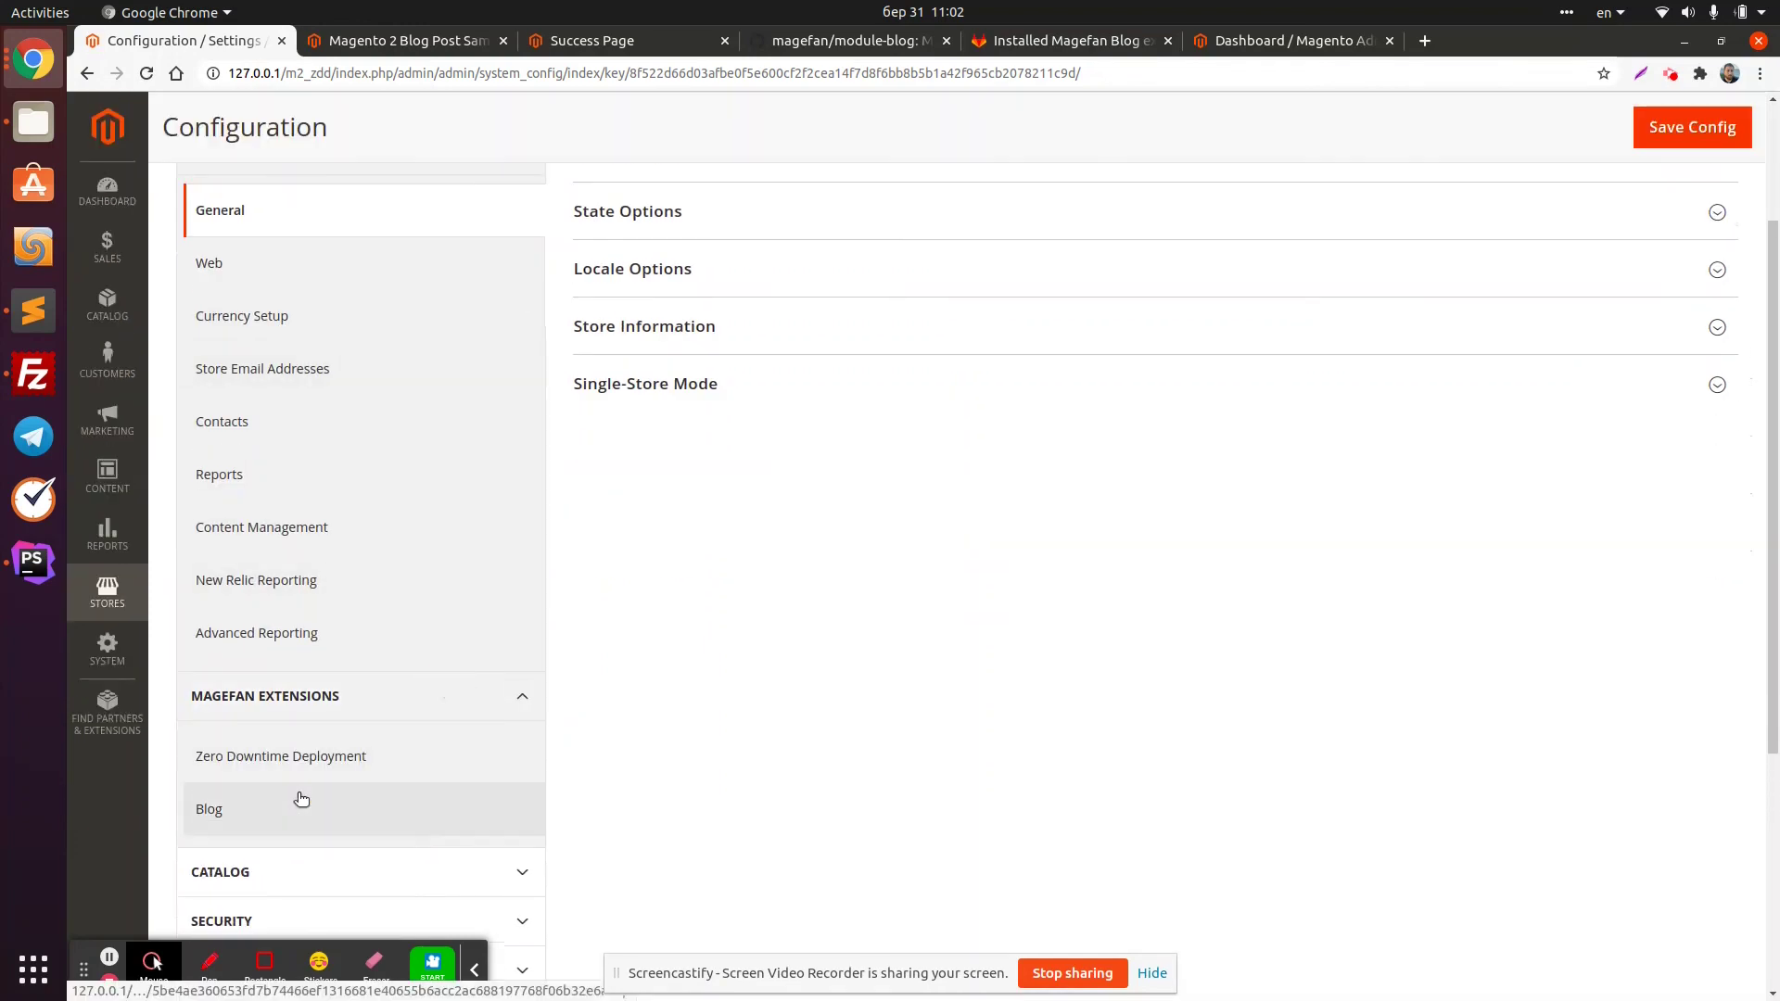
{"action": "left_click", "coordinate": [298, 799]}
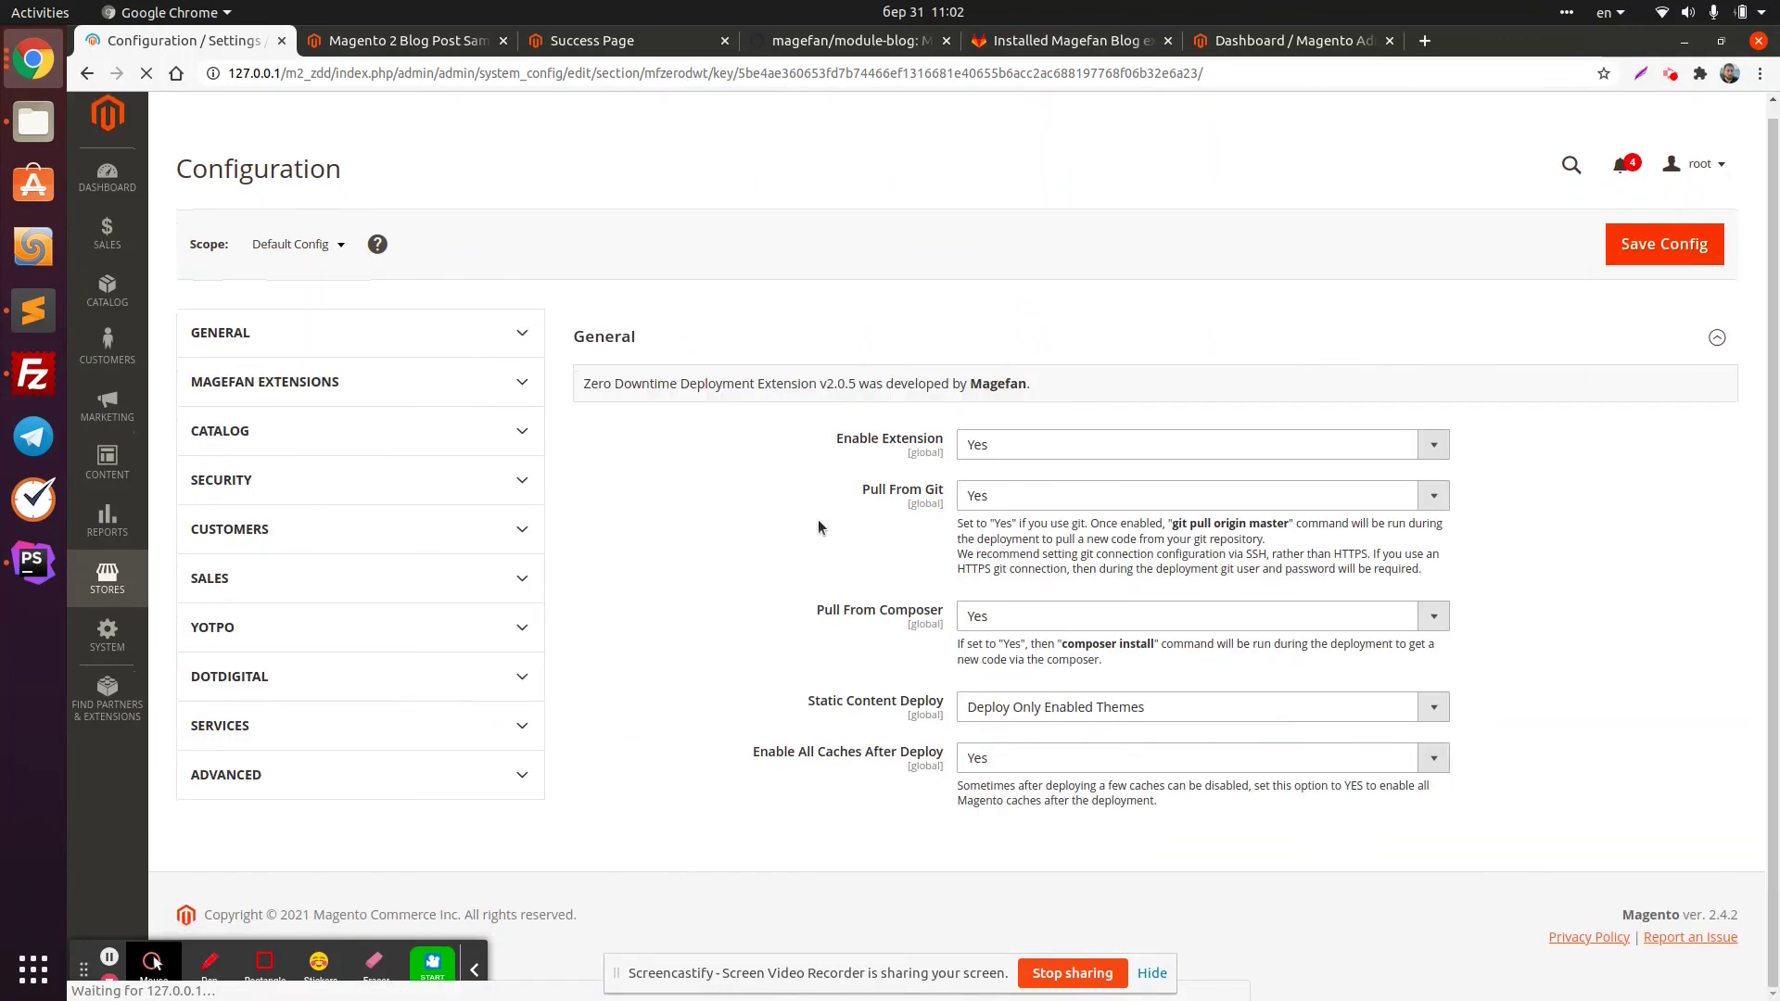
{"action": "left_click", "coordinate": [1017, 613]}
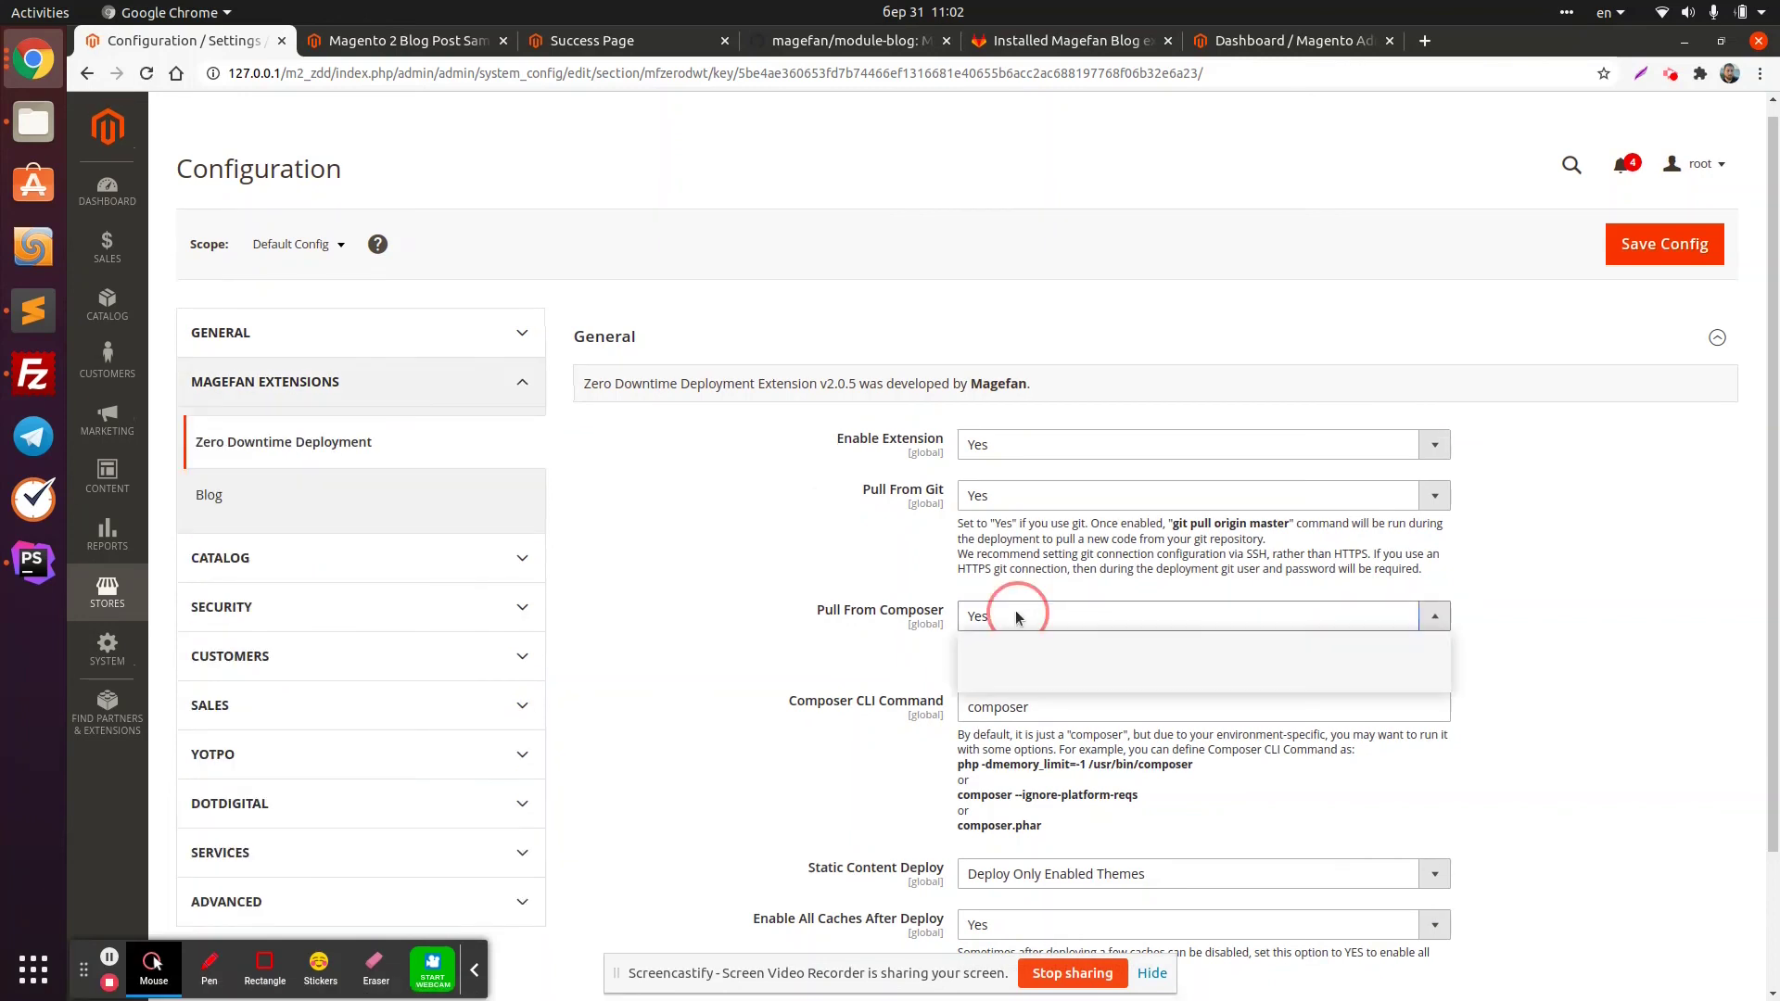
{"action": "left_click", "coordinate": [986, 647]}
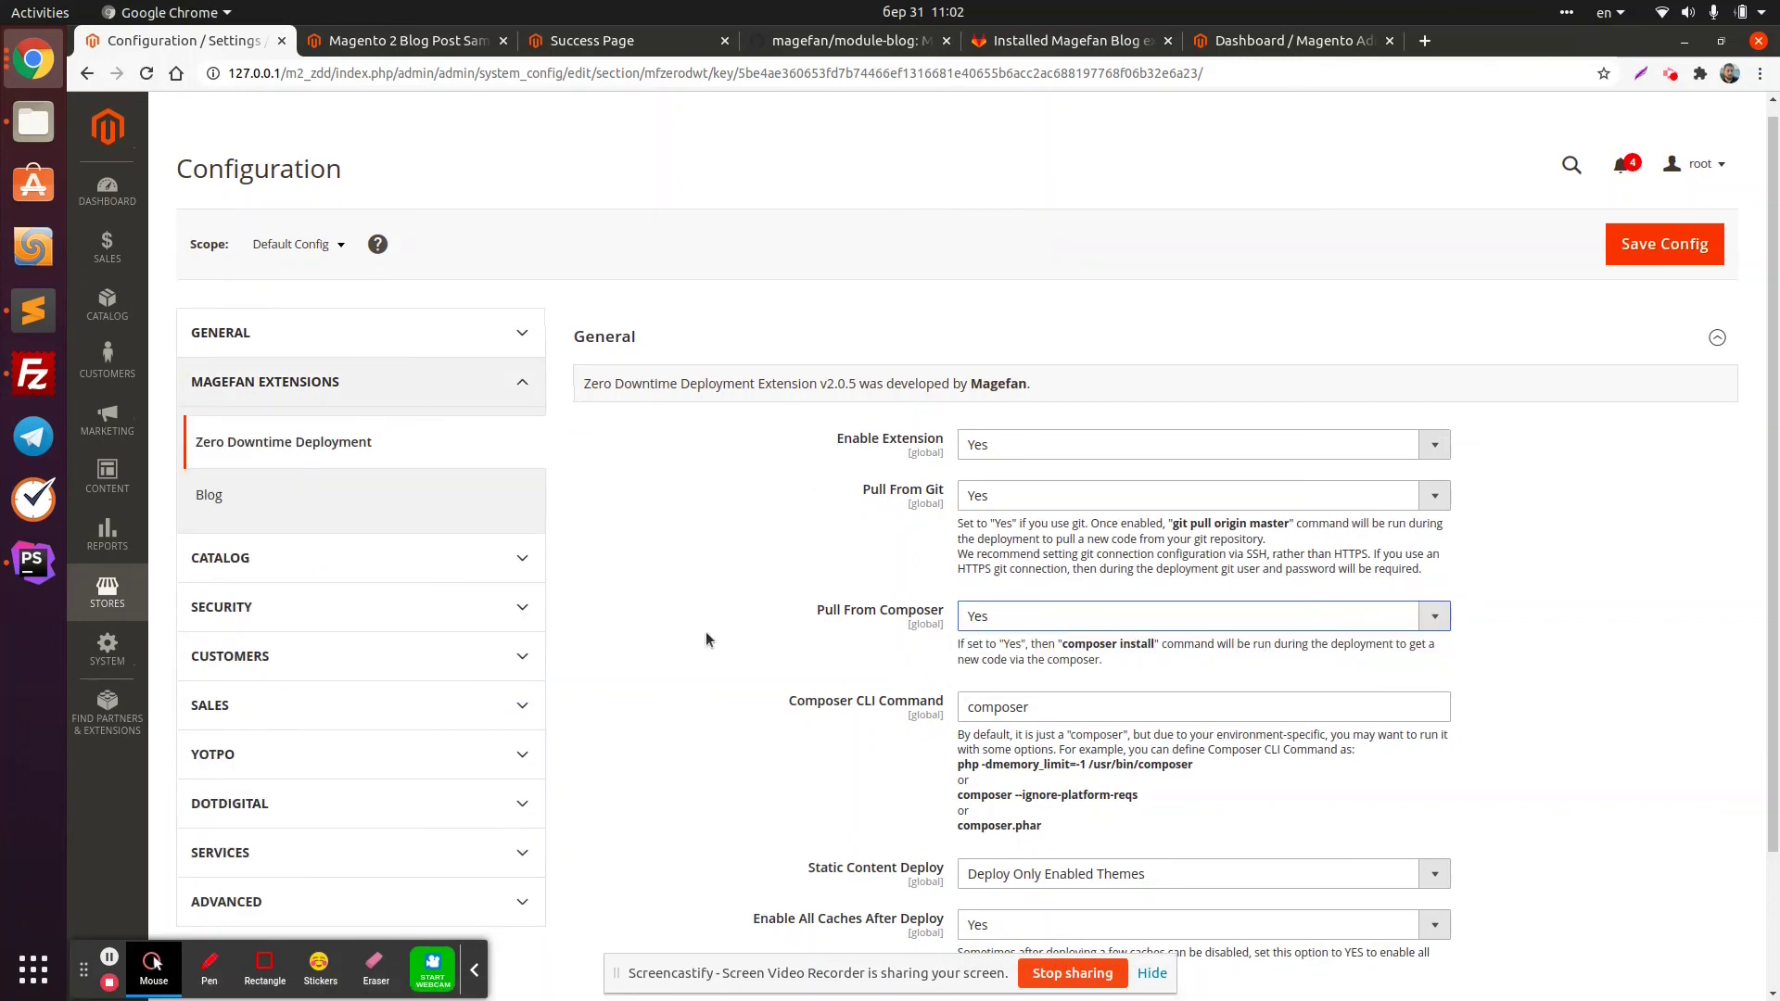